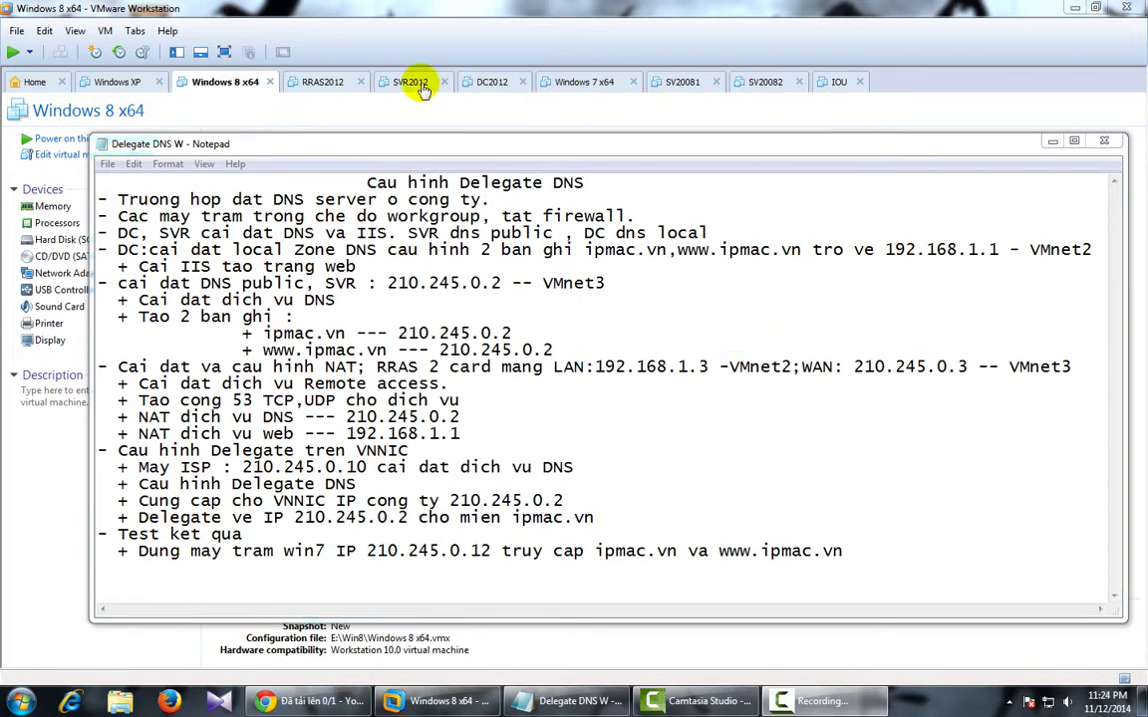
Revert the DC2012 virtual machine to its 'New' snapshot.
click(494, 84)
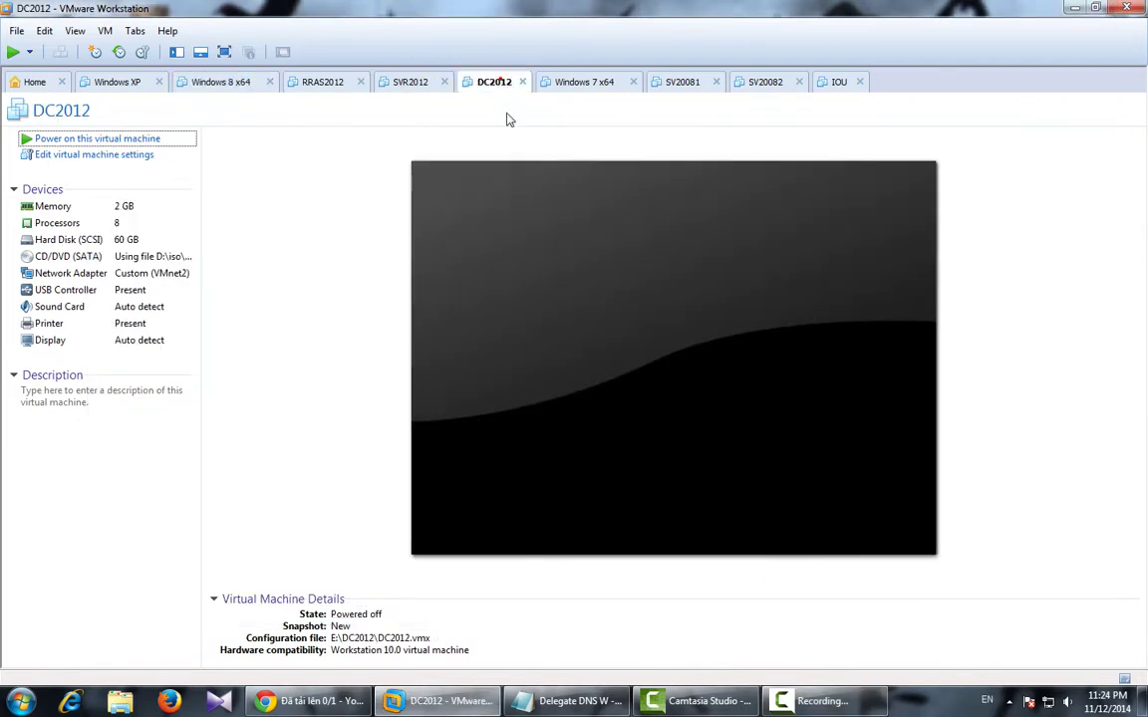
click(144, 53)
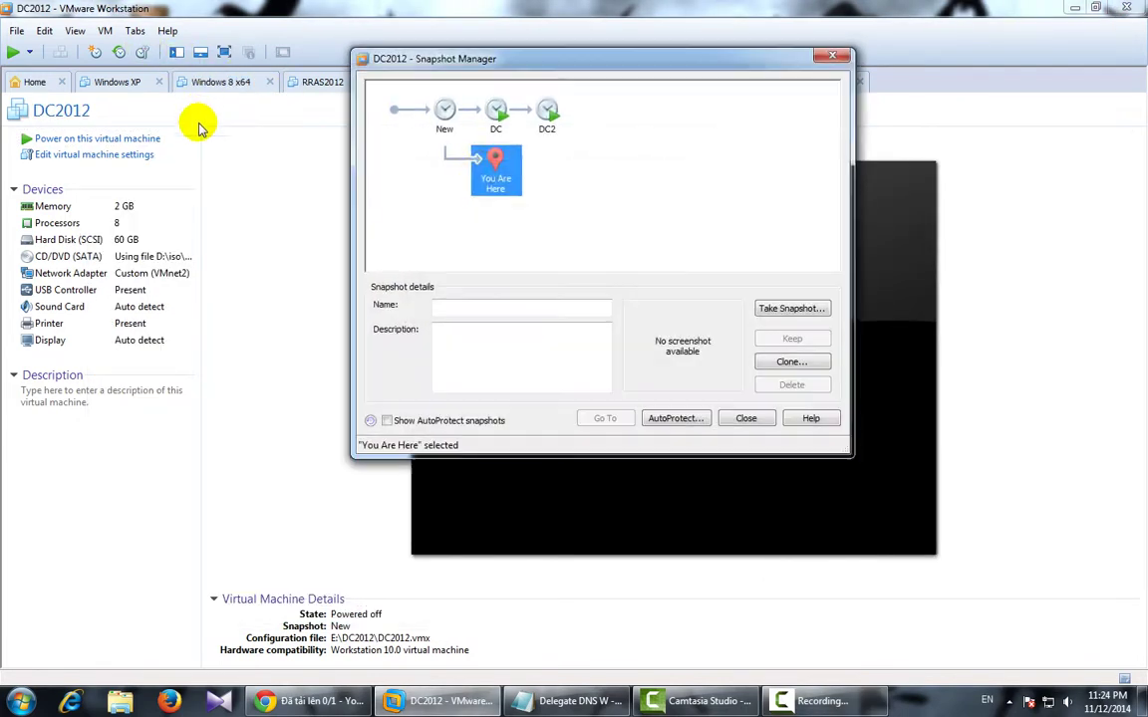
click(444, 114)
click(607, 419)
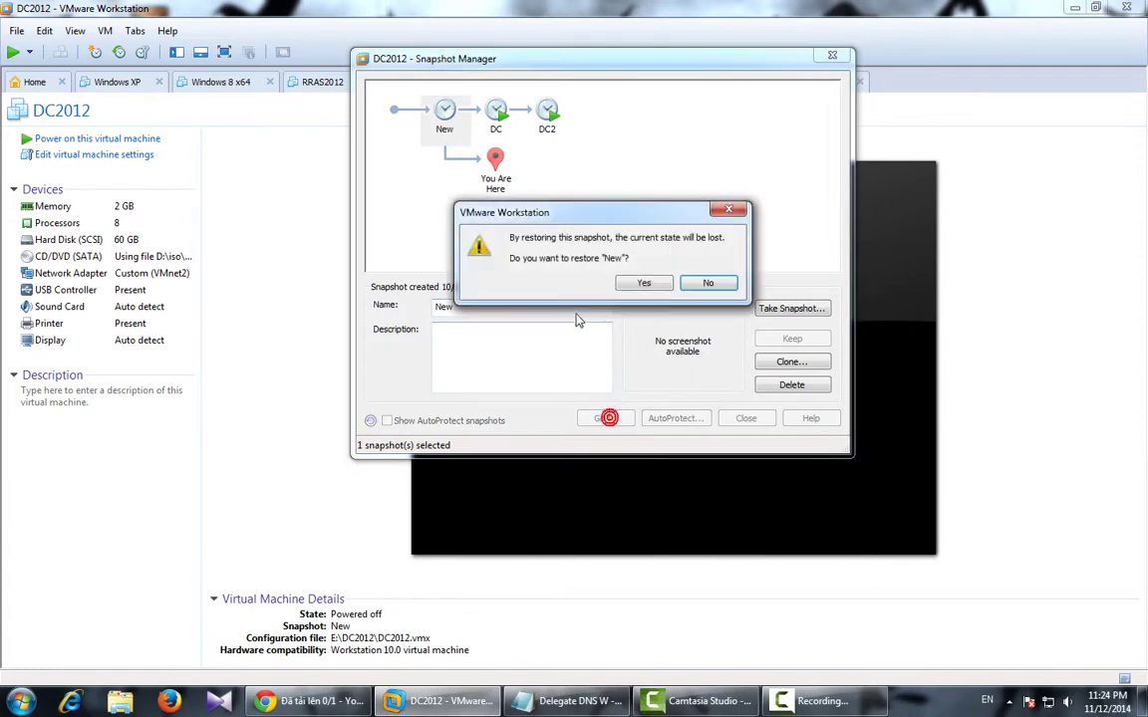
click(643, 284)
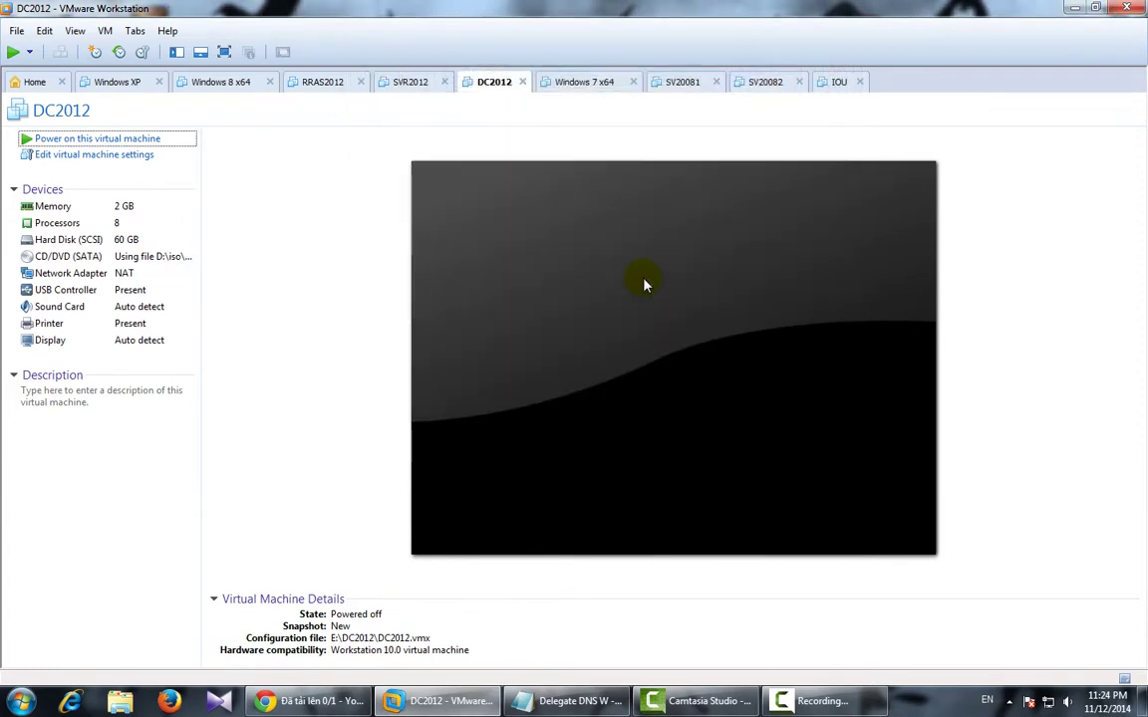
Connect DC2012's network adapter to Custom VMnet2 and power the VM on.
click(91, 274)
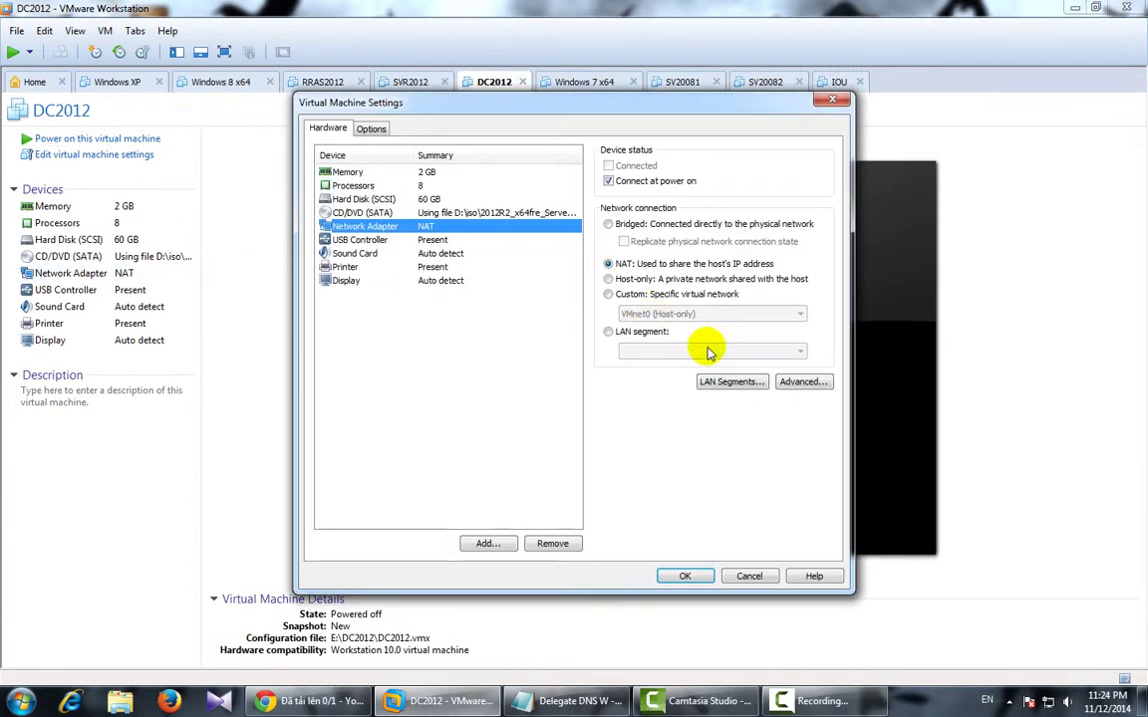
click(614, 294)
click(628, 313)
click(630, 350)
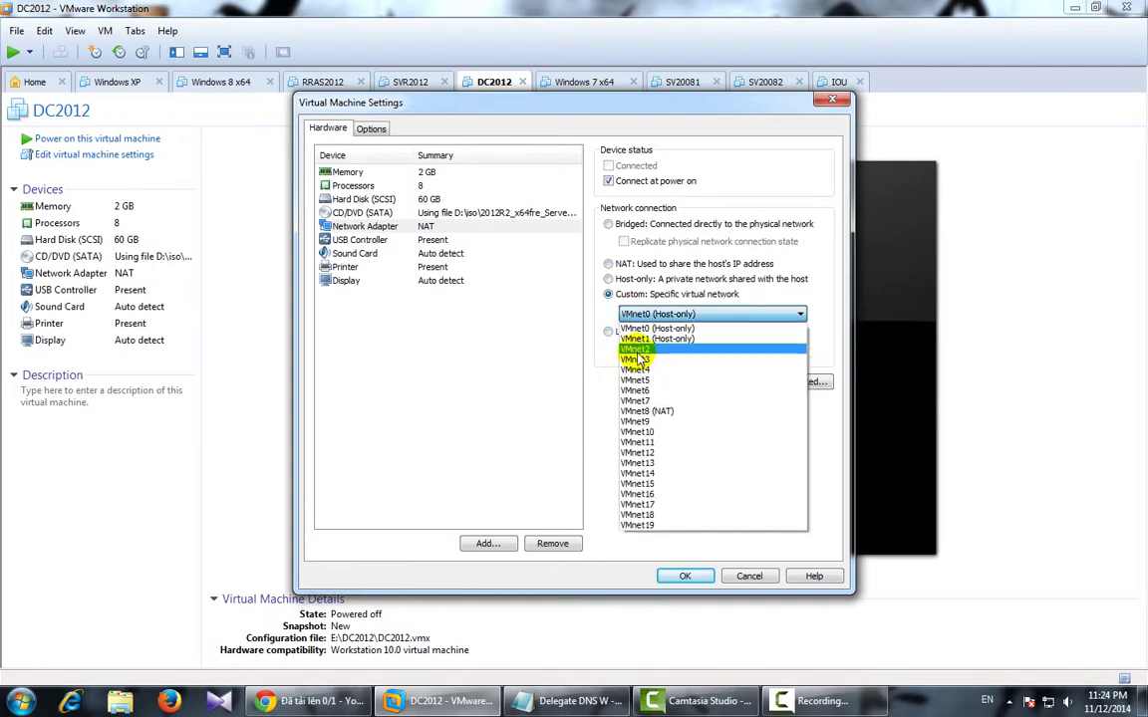
click(684, 574)
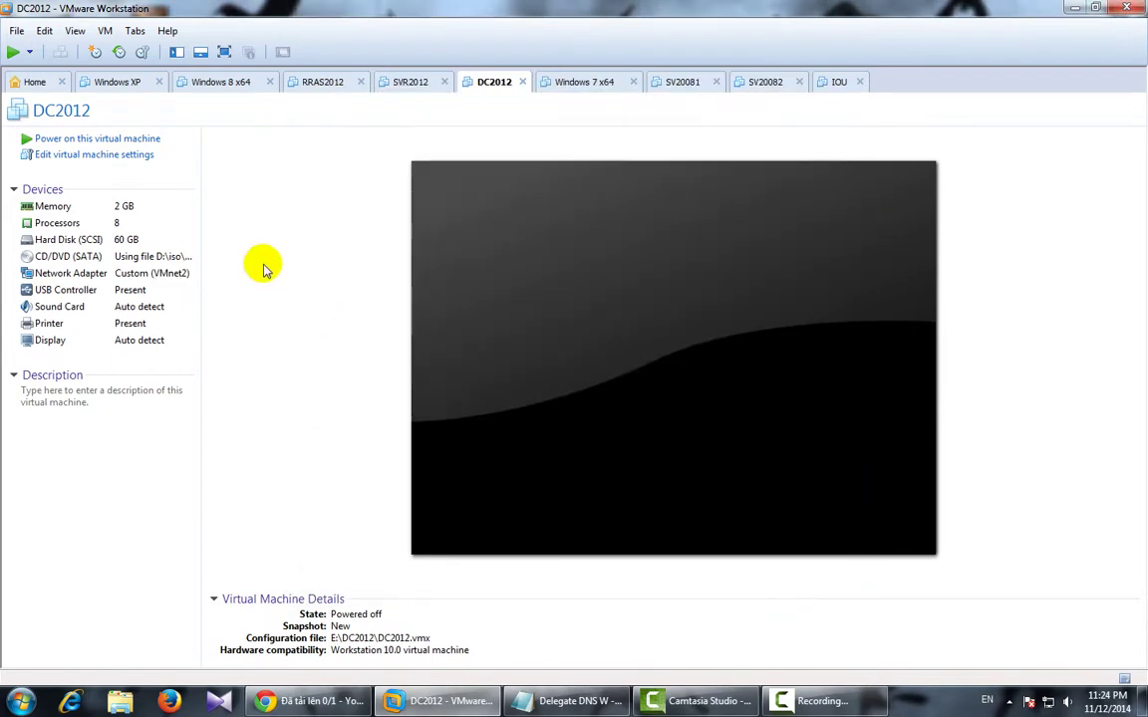
click(105, 138)
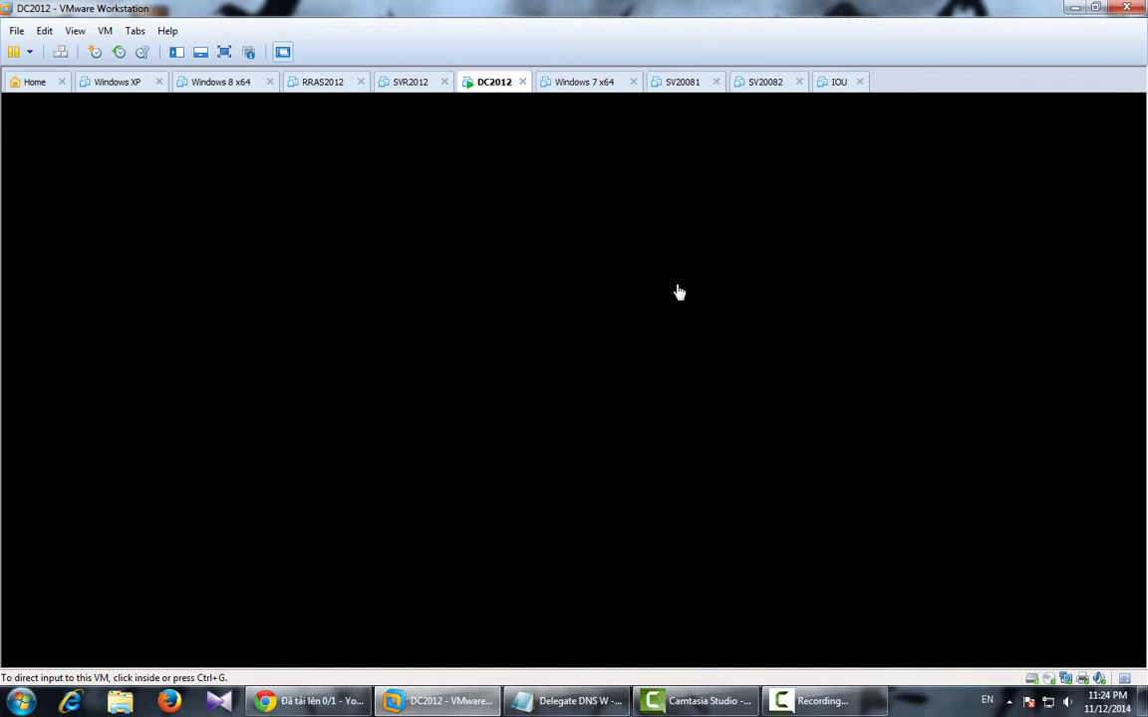
Fit the DC2012 guest display to the VMware window.
click(678, 291)
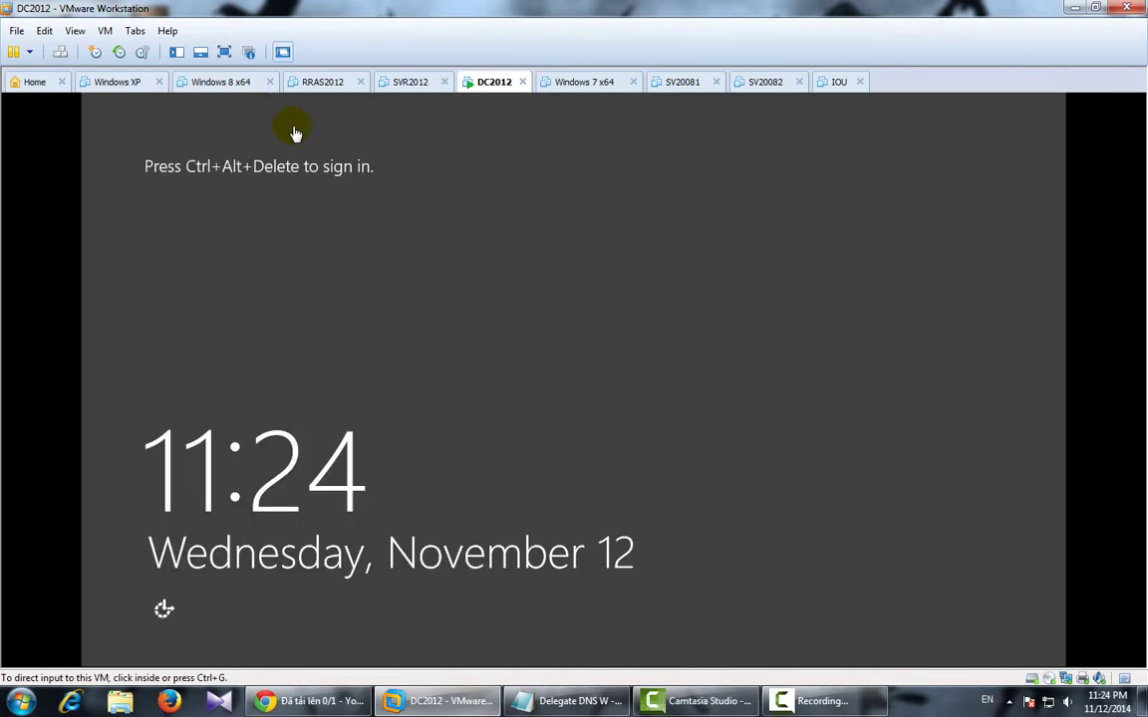
click(75, 31)
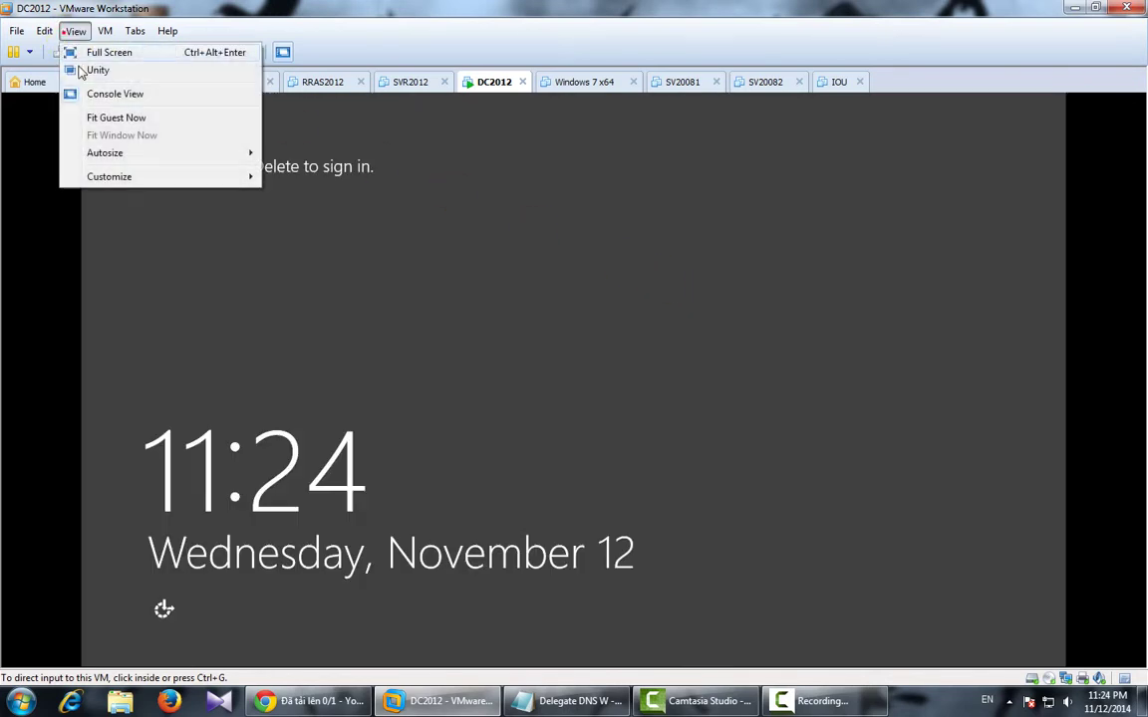
click(100, 117)
click(516, 316)
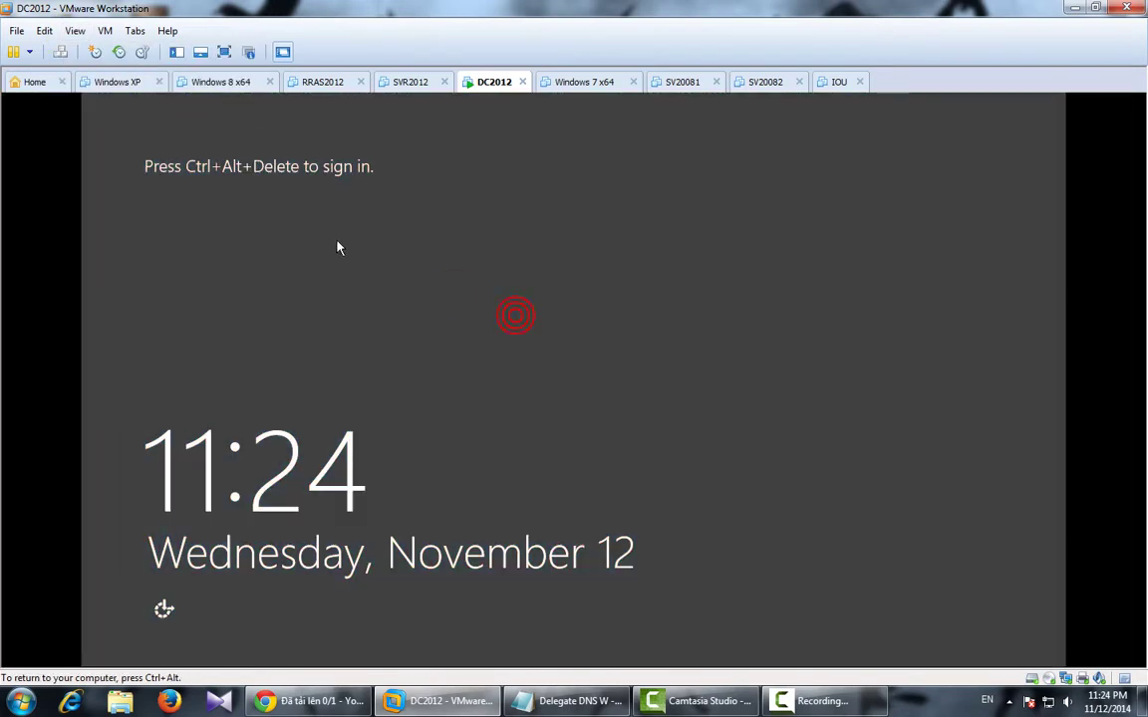
click(76, 32)
click(93, 115)
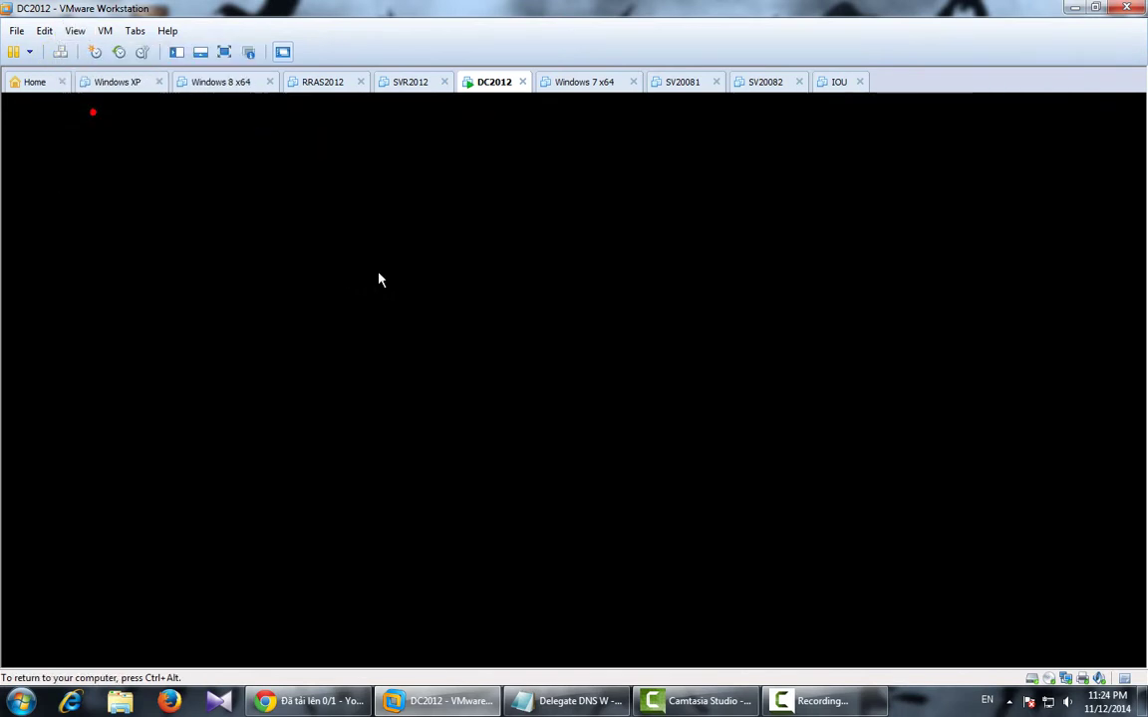
Sign in to DC2012 as Administrator with the account password.
key(ctrl+alt+Insert)
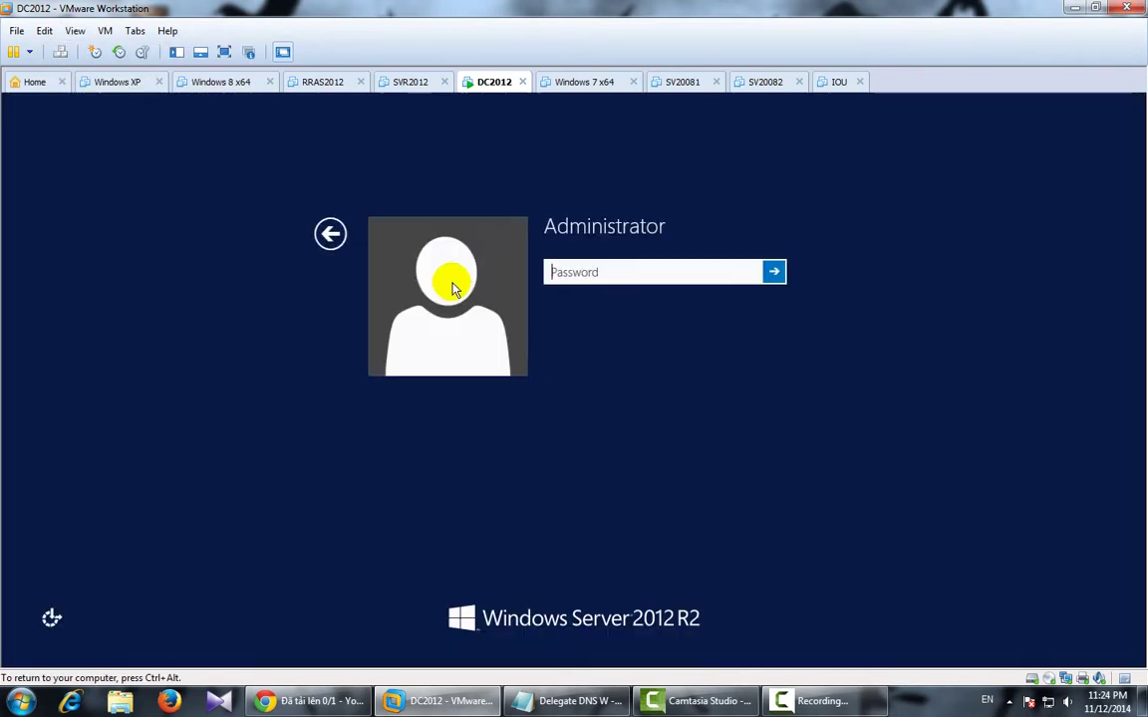
text(P)
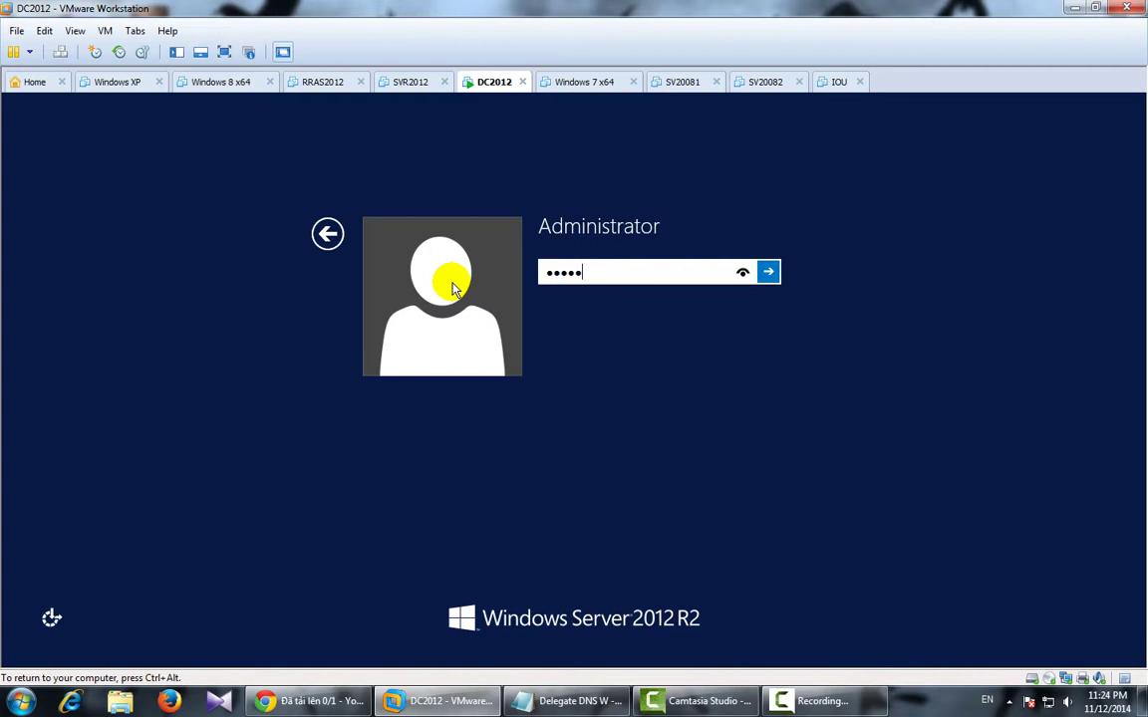
key(Return)
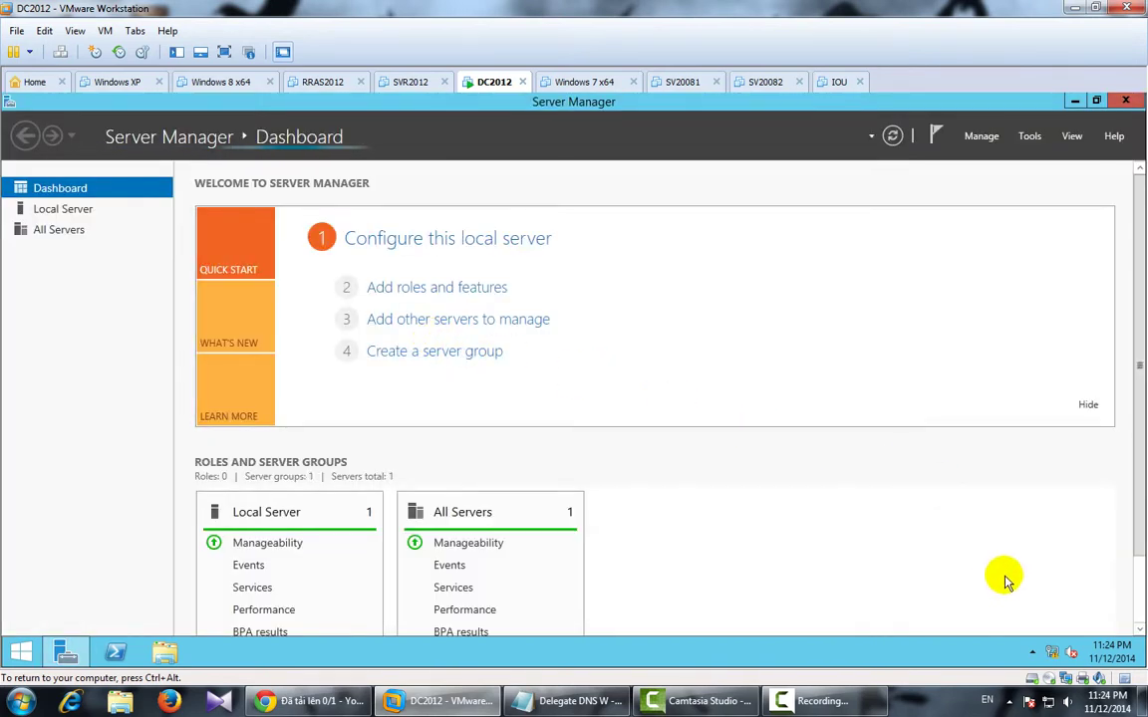
Launch wf.msc and switch the Domain profile firewall state to Off.
key(super)
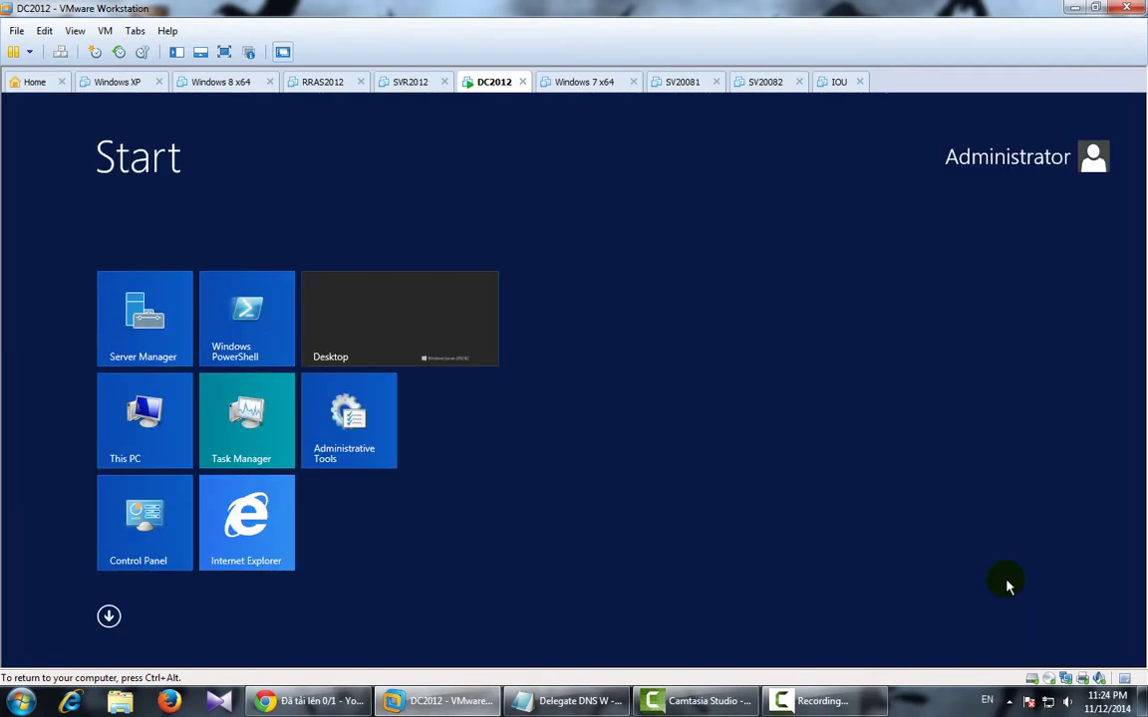
text(wf.msc)
key(Return)
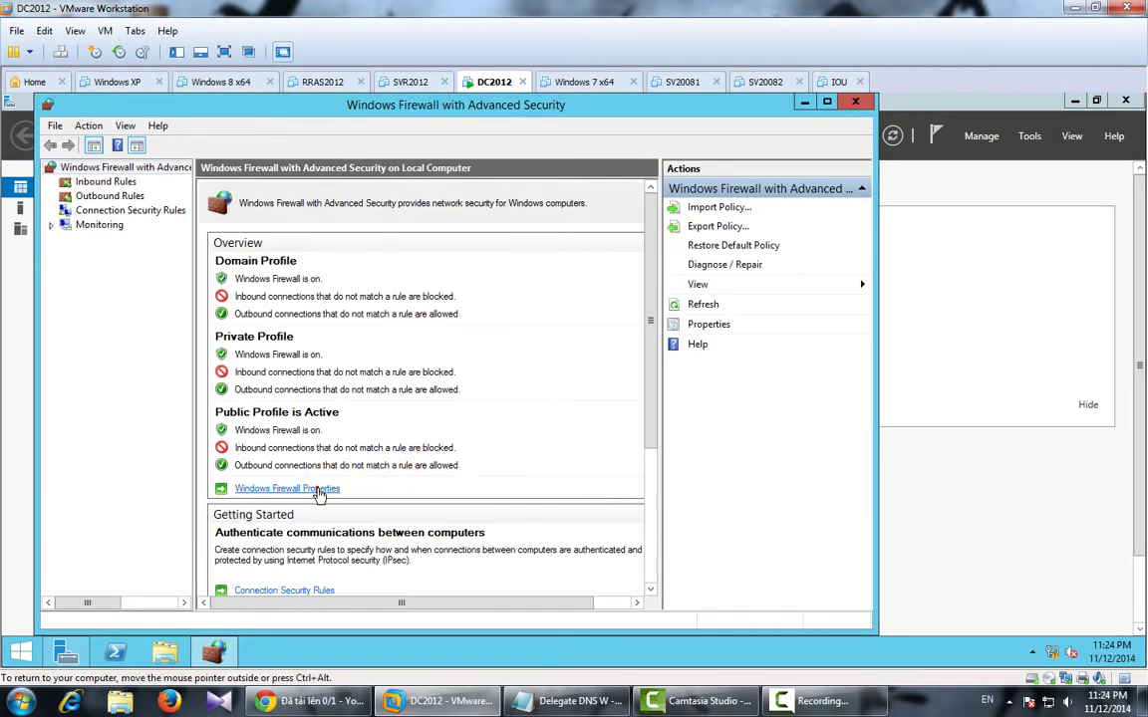
click(317, 488)
click(478, 284)
click(469, 302)
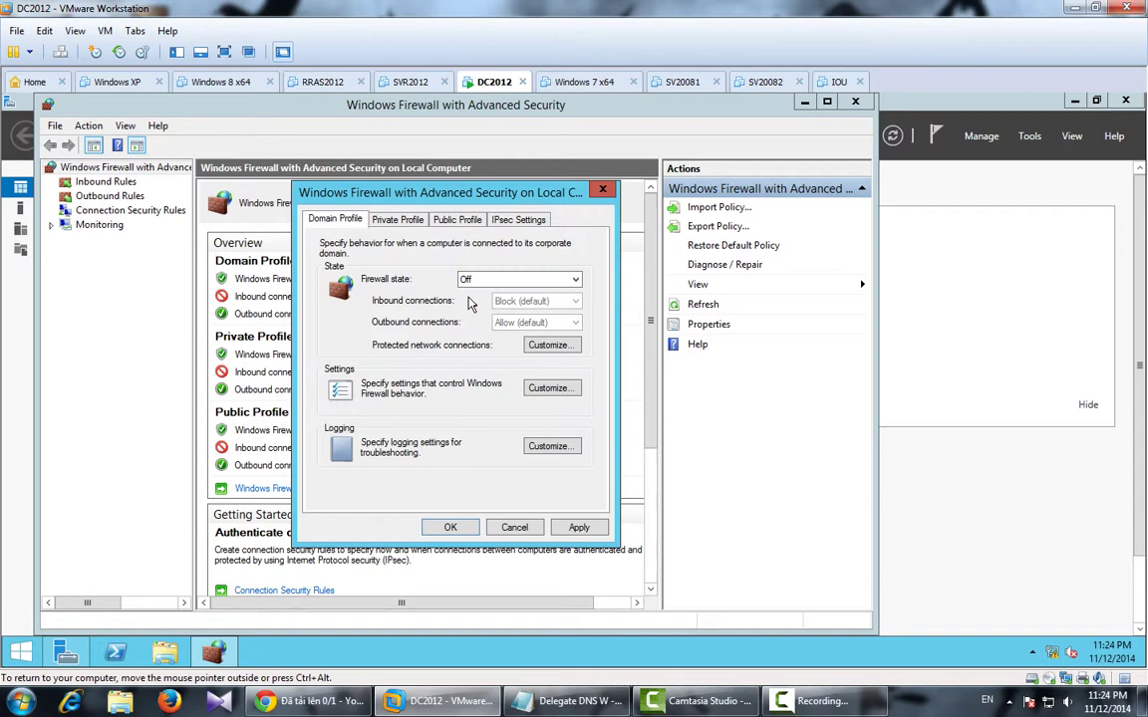
Turn the Private and Public profile firewalls Off, apply, and close the console.
click(396, 219)
click(488, 282)
click(469, 303)
click(456, 219)
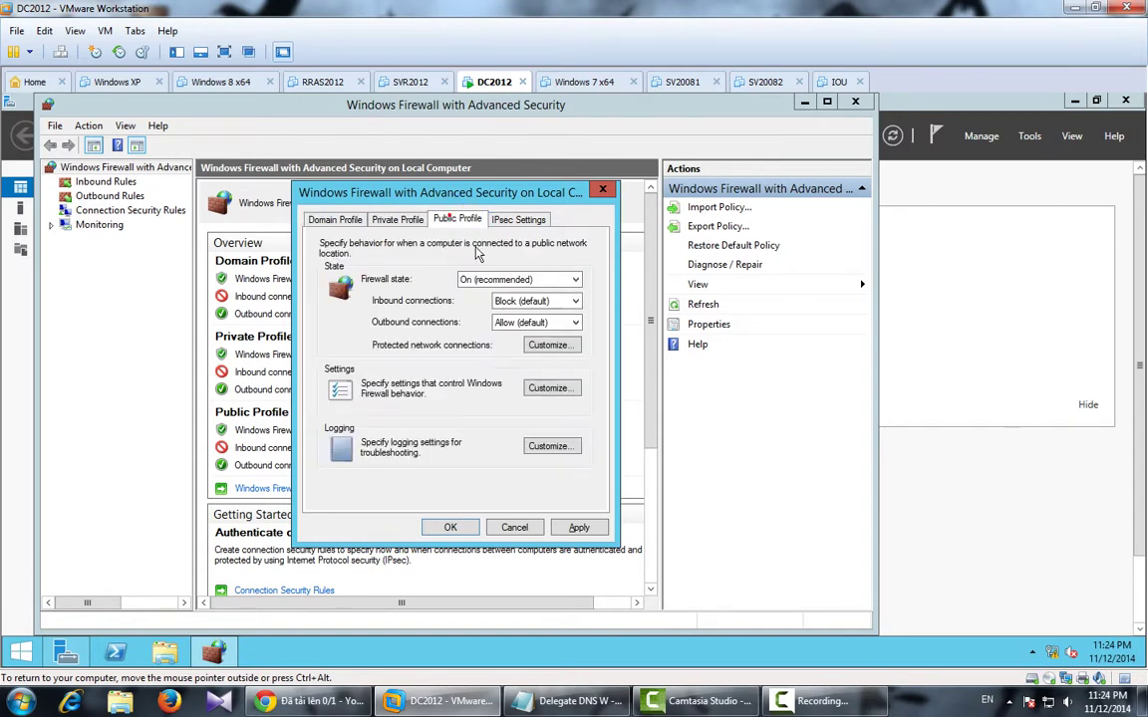
click(491, 280)
click(465, 303)
click(578, 527)
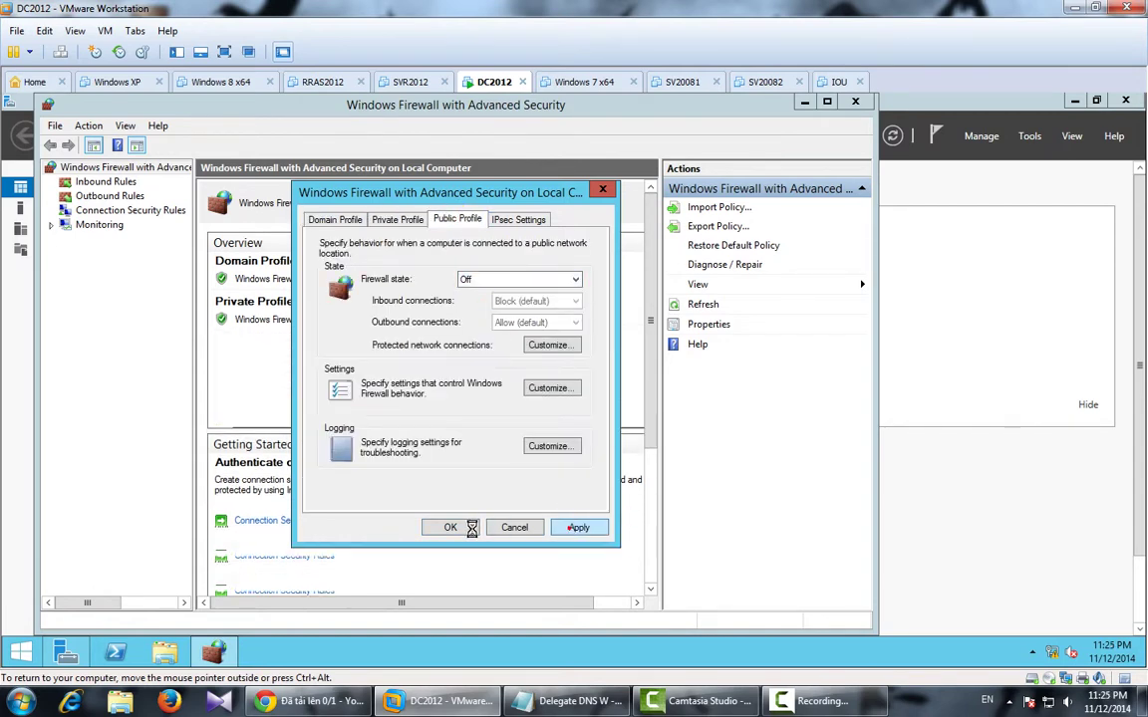
click(450, 527)
click(854, 100)
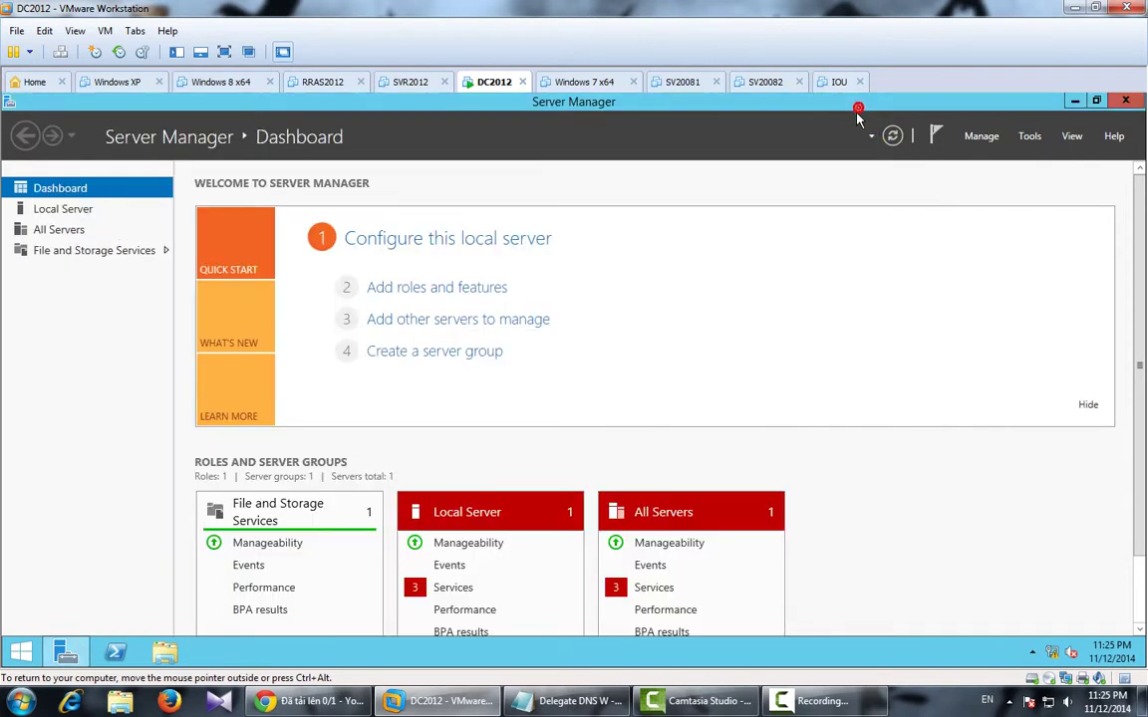
Open the IPv4 properties of DC2012's Ethernet0 adapter via Network and Sharing Center.
right_click(1052, 652)
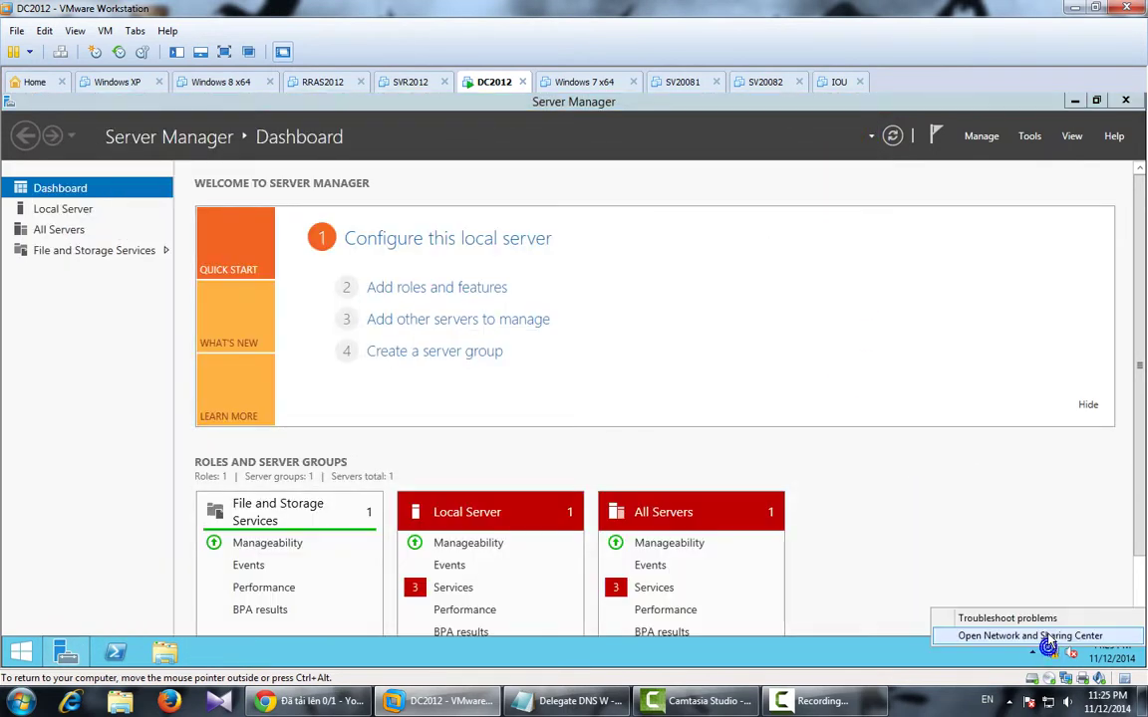
click(1047, 634)
click(265, 230)
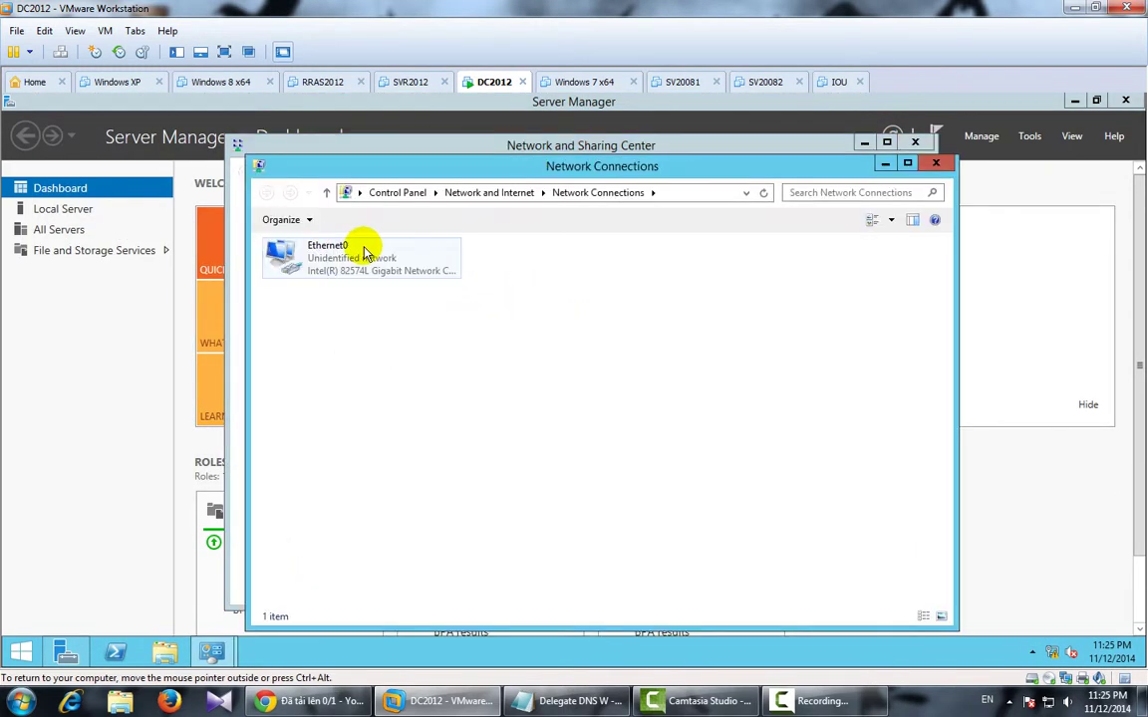
click(365, 253)
double_click(365, 253)
click(410, 502)
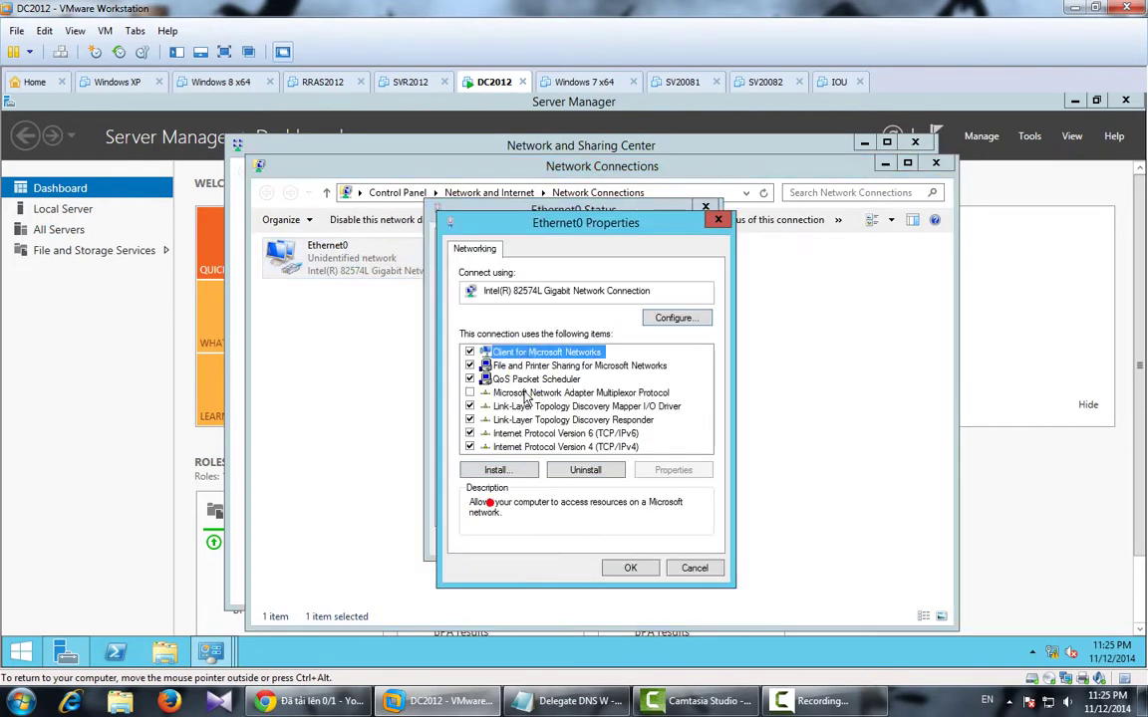
double_click(538, 446)
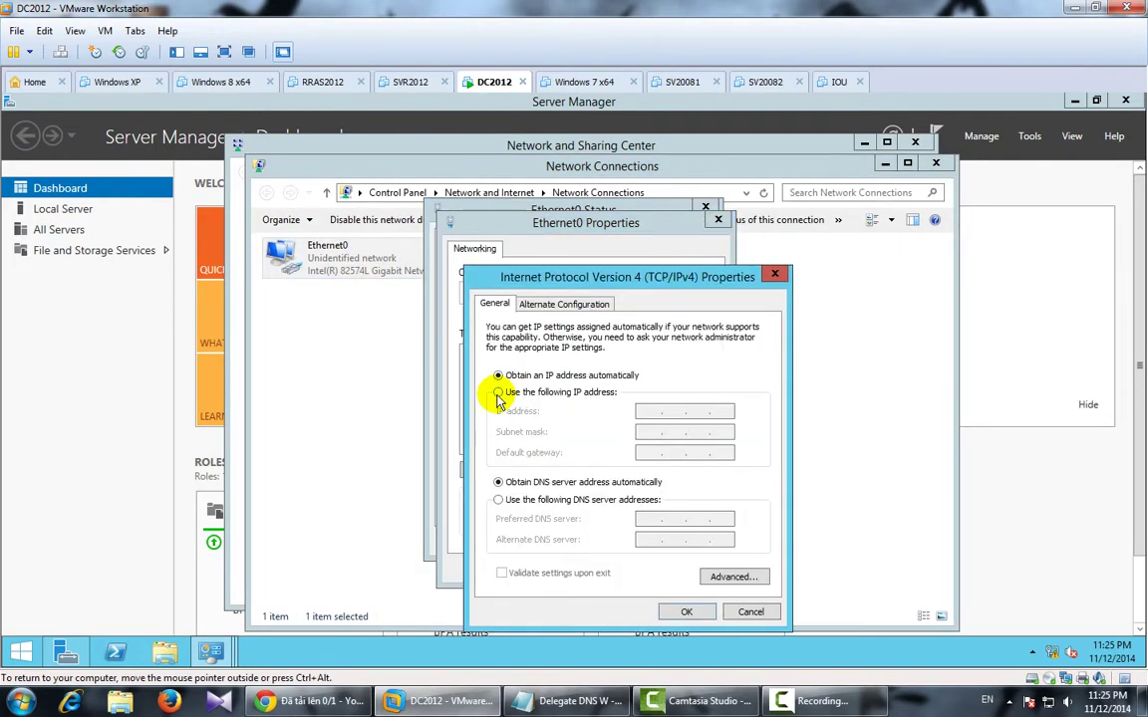
Set static IP 192.168.1.1, mask 255.255.255.0, DNS 192.168.1.1, and close the windows.
click(497, 393)
click(647, 410)
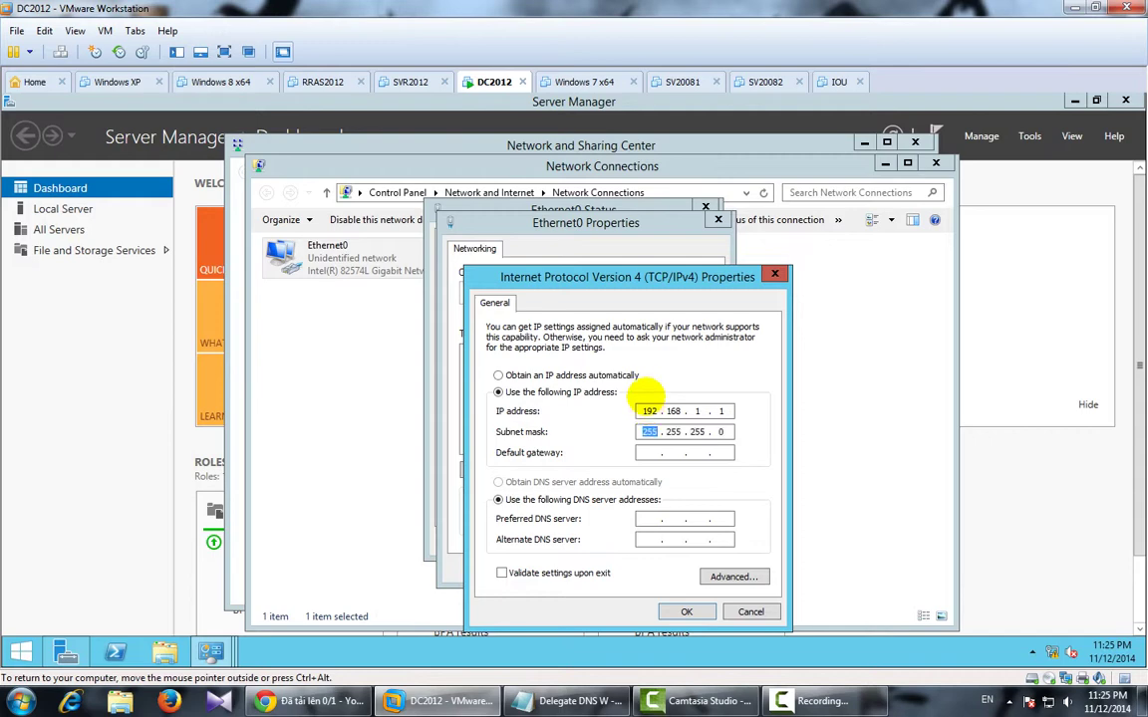
key(Tab)
key(Tab)
key(Tab)
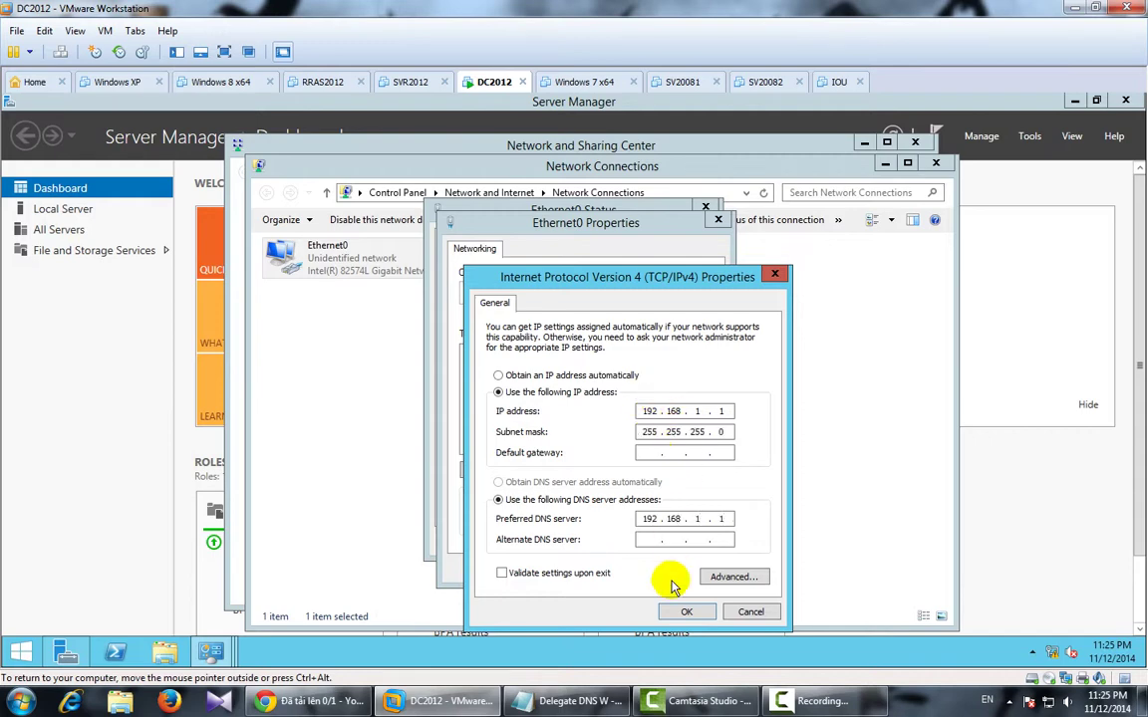
click(675, 611)
click(630, 569)
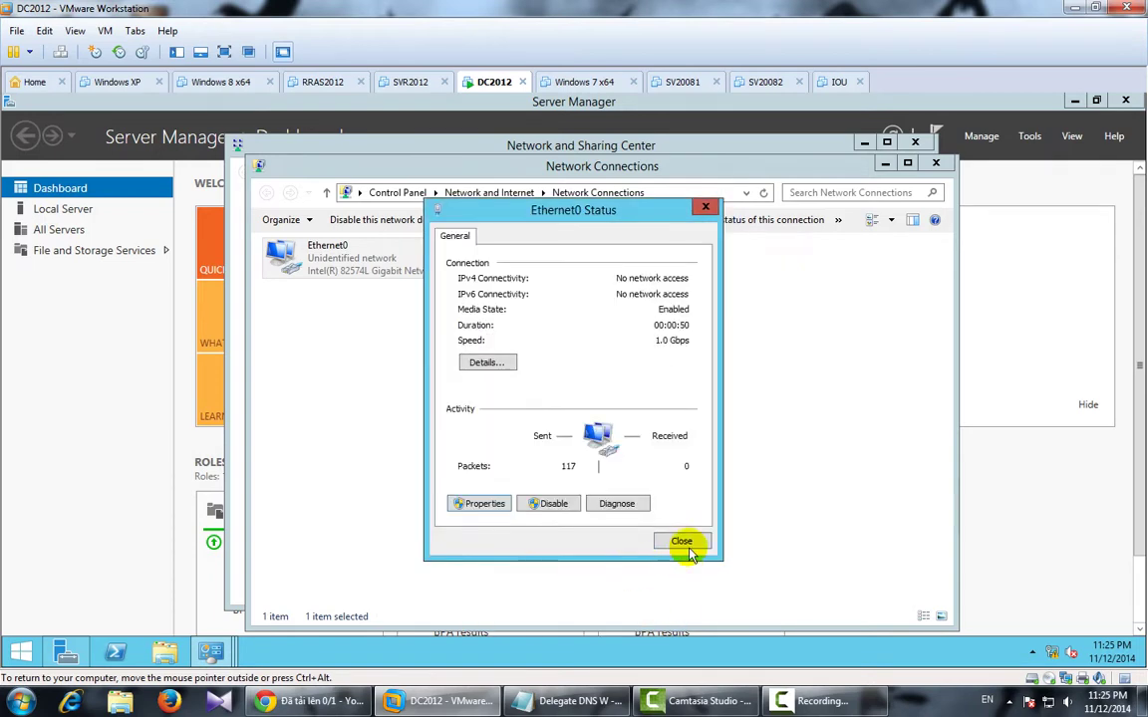
click(686, 541)
click(935, 165)
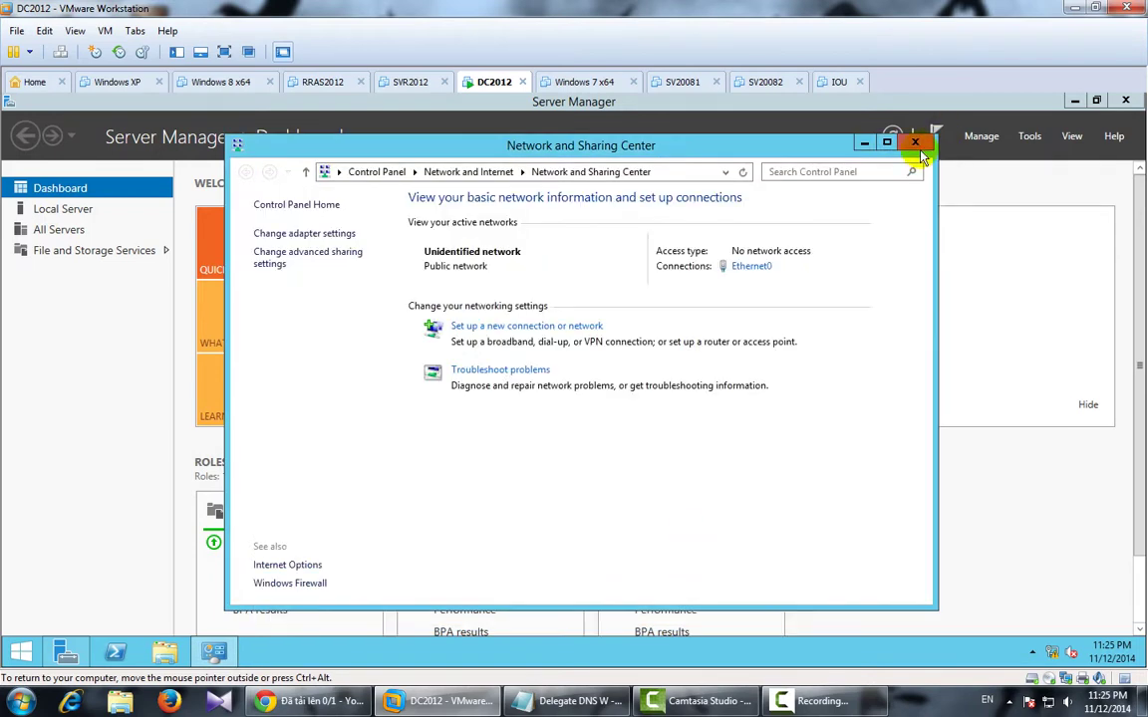
click(913, 144)
Start Add Roles and Features on the DC server and select the DNS Server role.
click(982, 138)
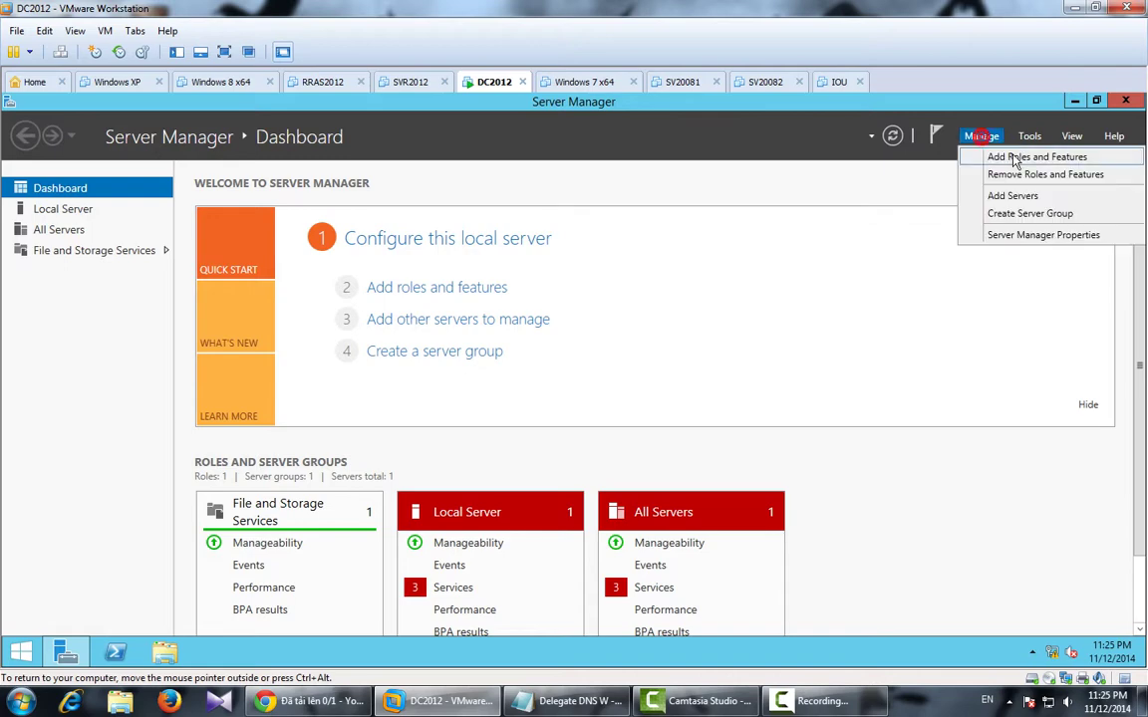
click(1002, 156)
click(491, 585)
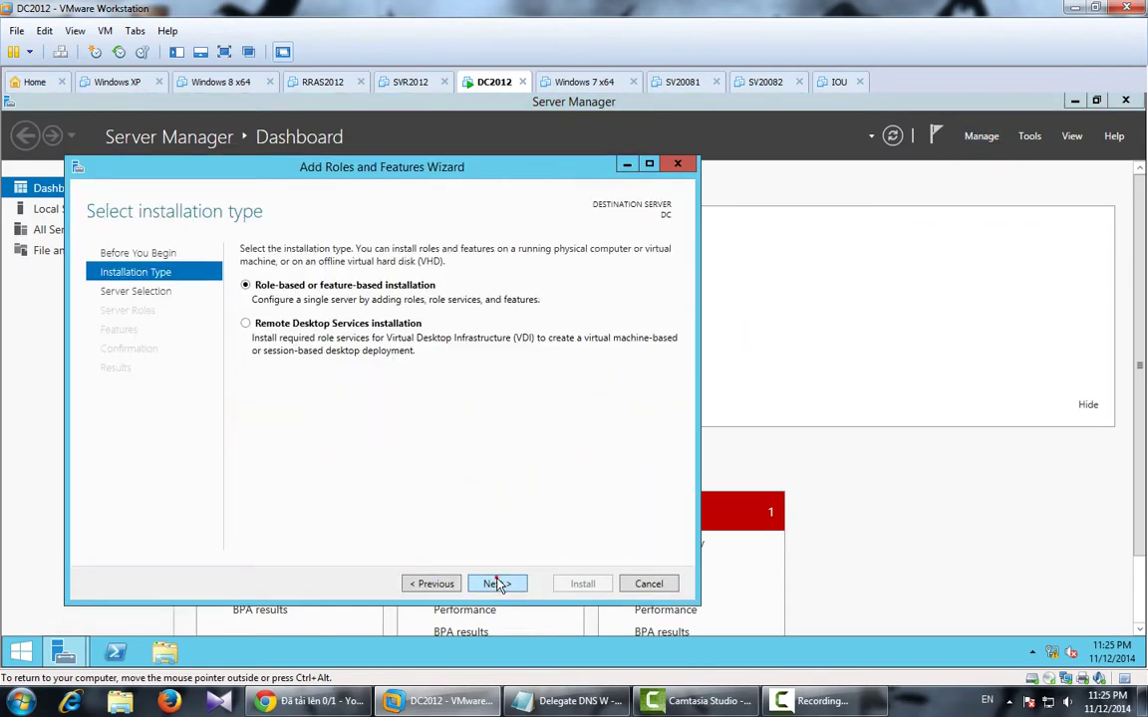
click(498, 585)
click(497, 585)
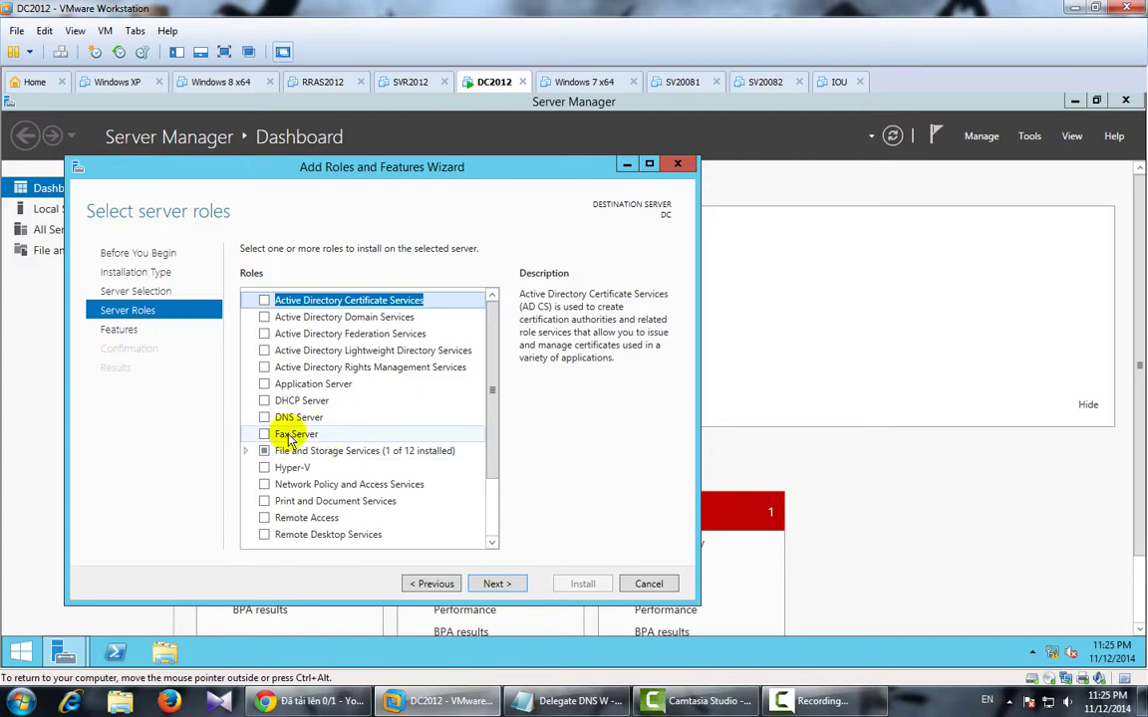
click(263, 418)
click(430, 510)
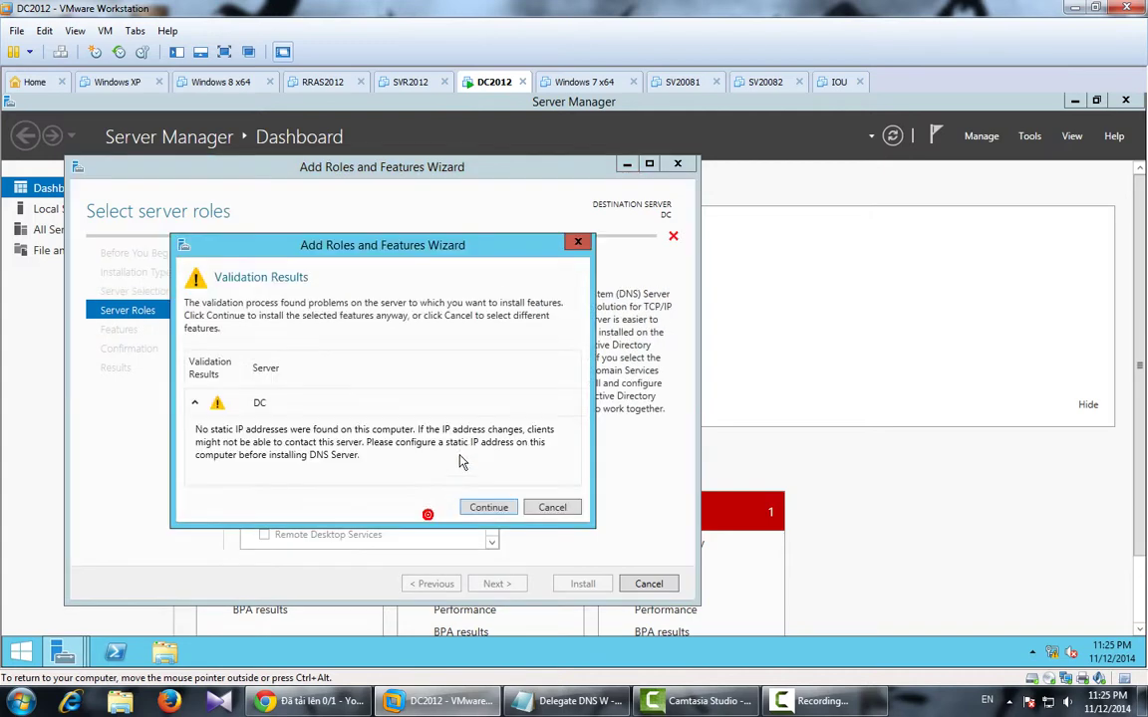
click(485, 507)
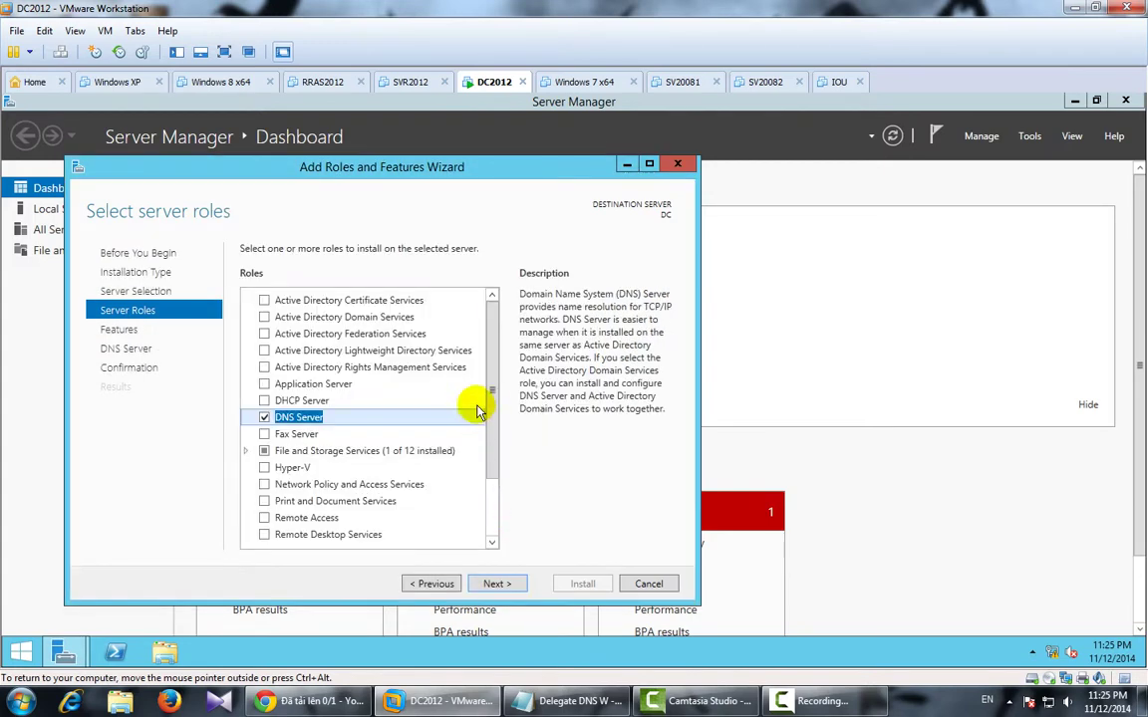
Add the Web Server (IIS) role, install both roles, and close the wizard.
scroll(492, 394, down, 2)
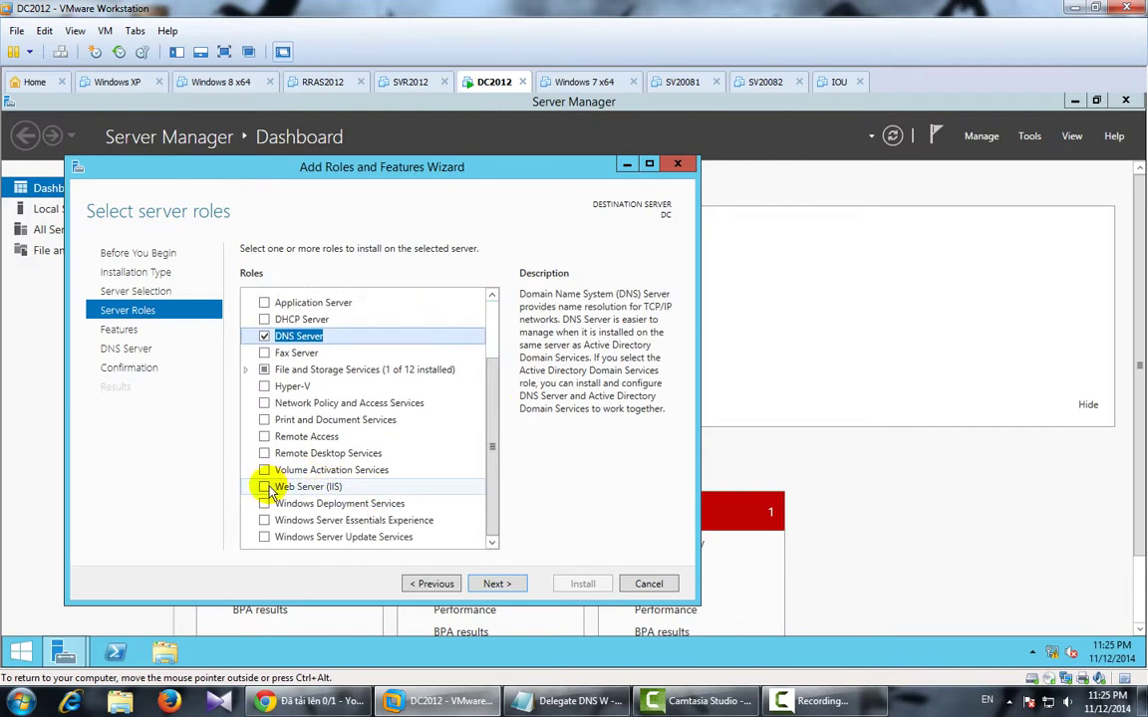
click(264, 484)
click(431, 512)
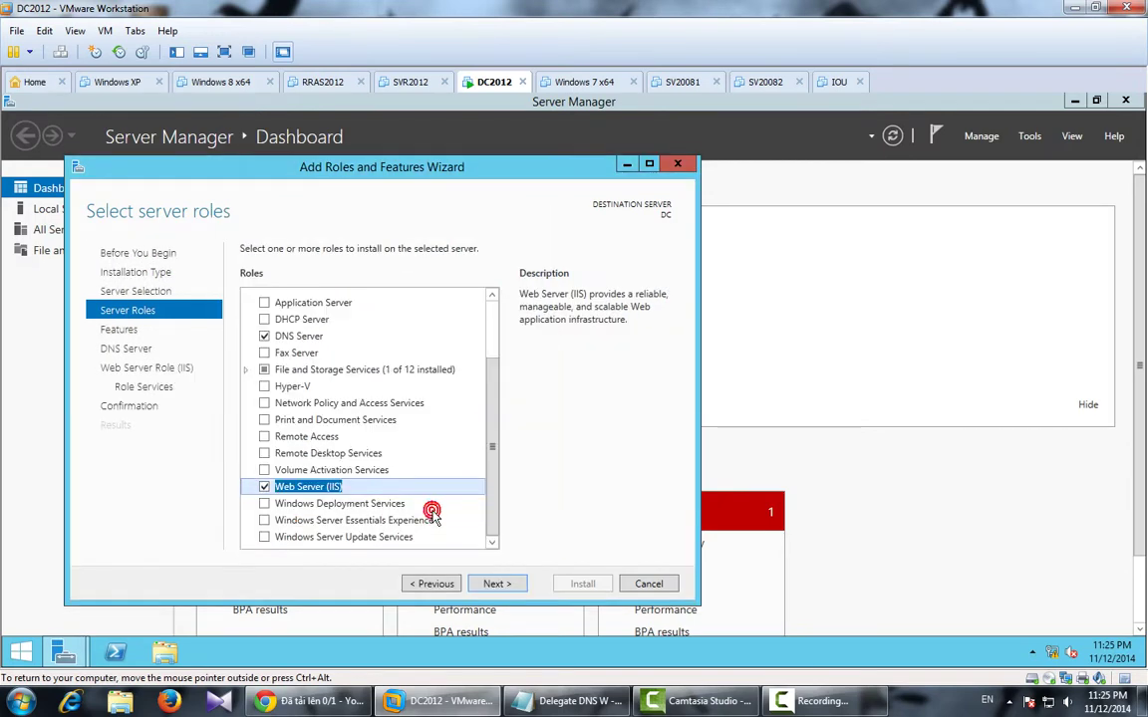
click(493, 586)
click(500, 585)
click(504, 586)
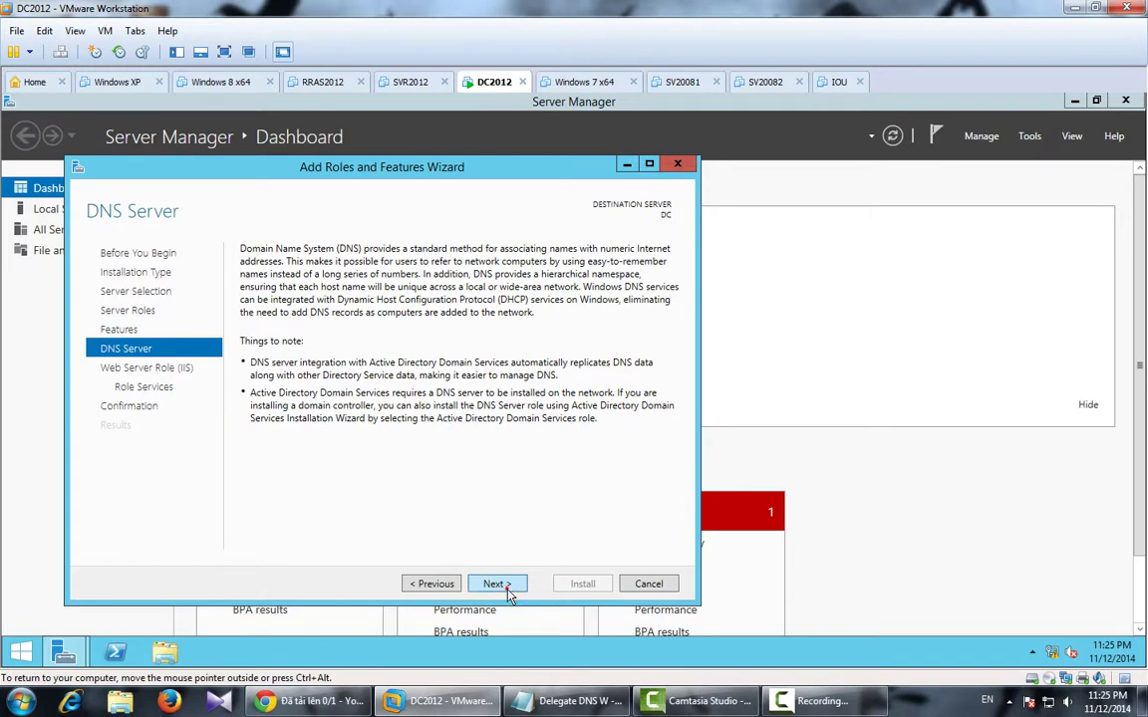
click(507, 587)
click(507, 588)
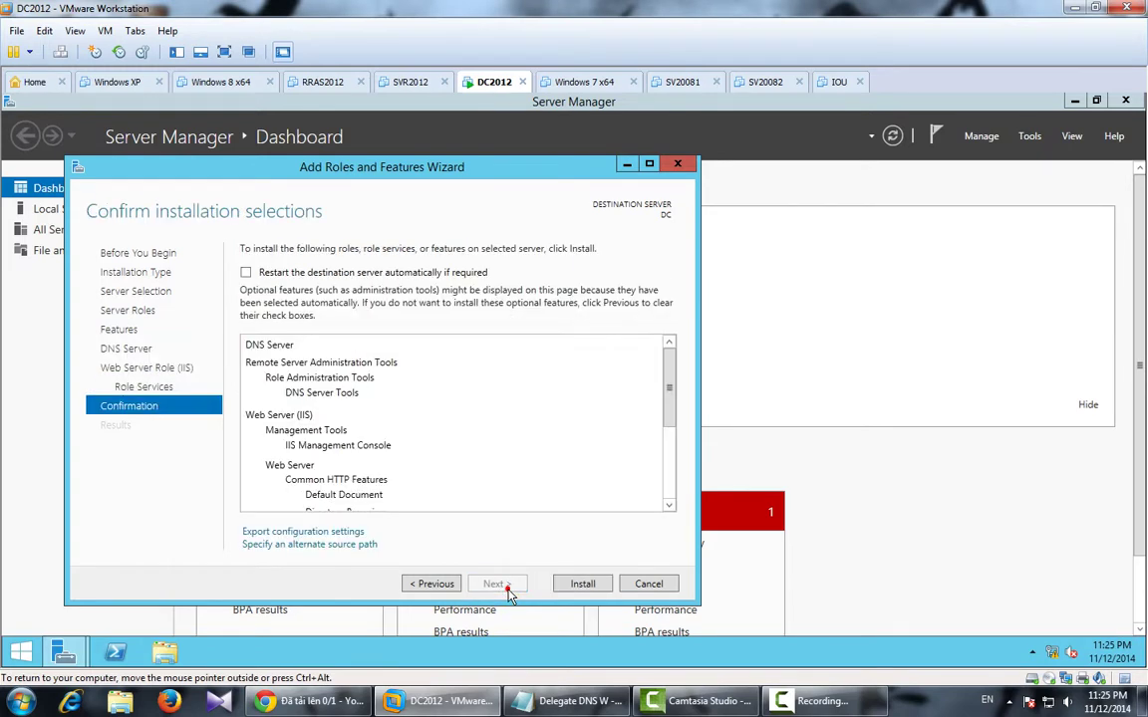
click(564, 586)
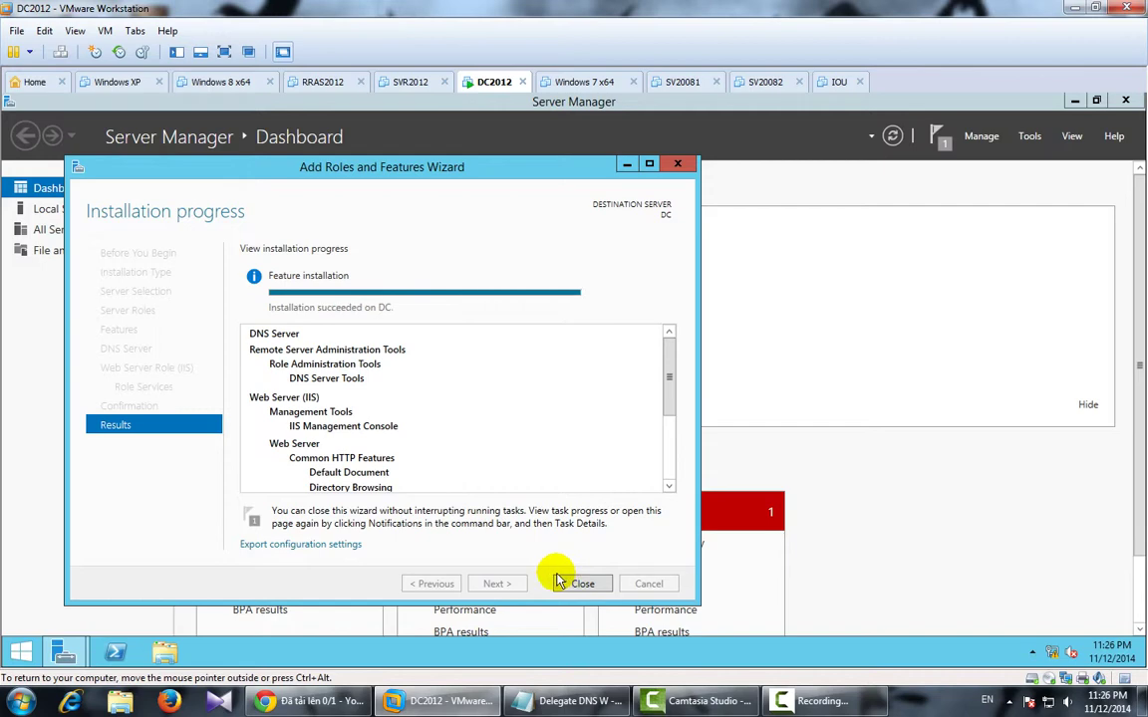
click(564, 583)
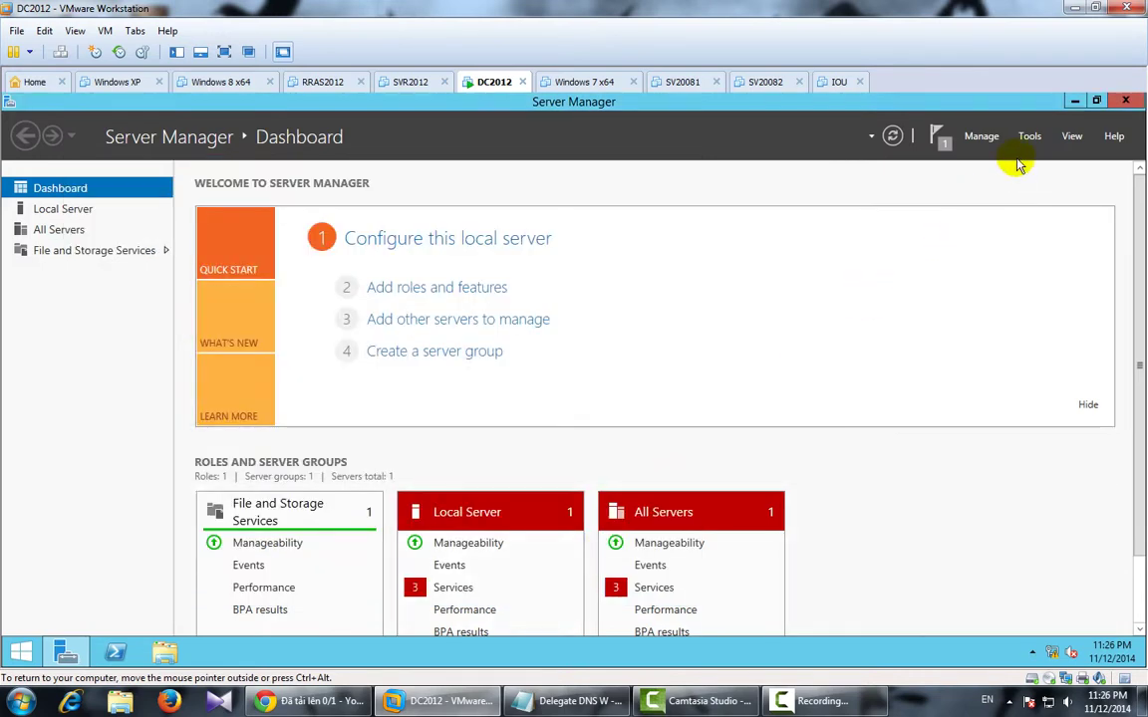
Launch DNS Manager from Tools and start a New Zone under Forward Lookup Zones.
click(981, 136)
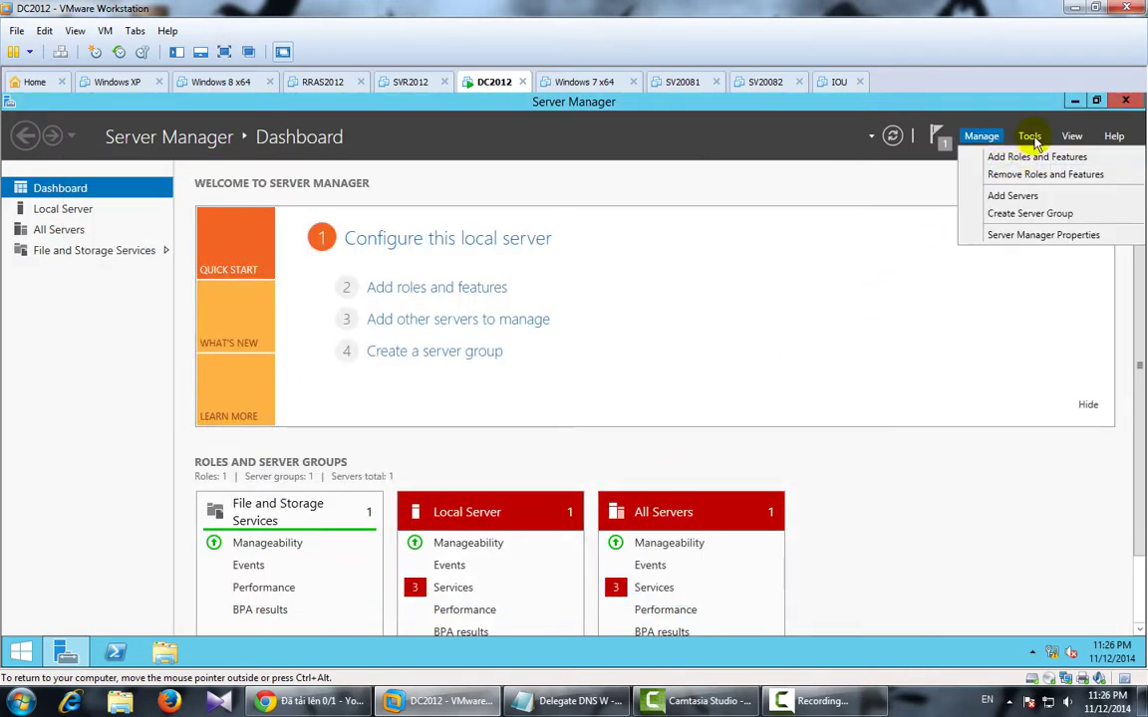
click(1026, 137)
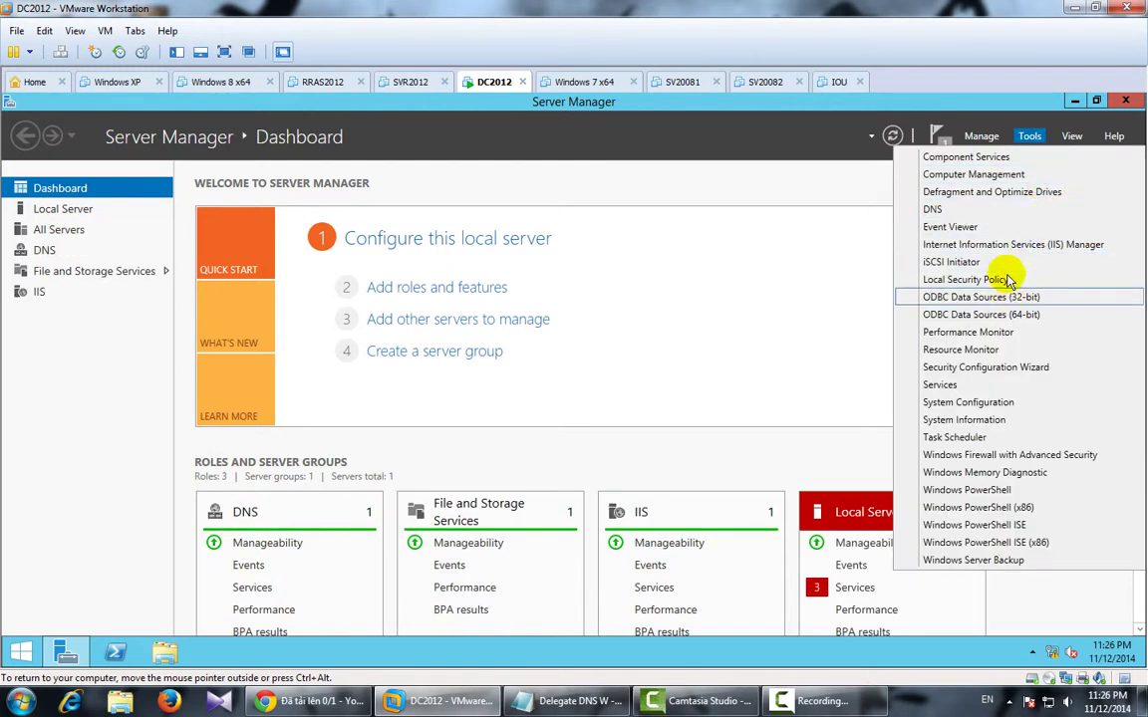
click(1006, 210)
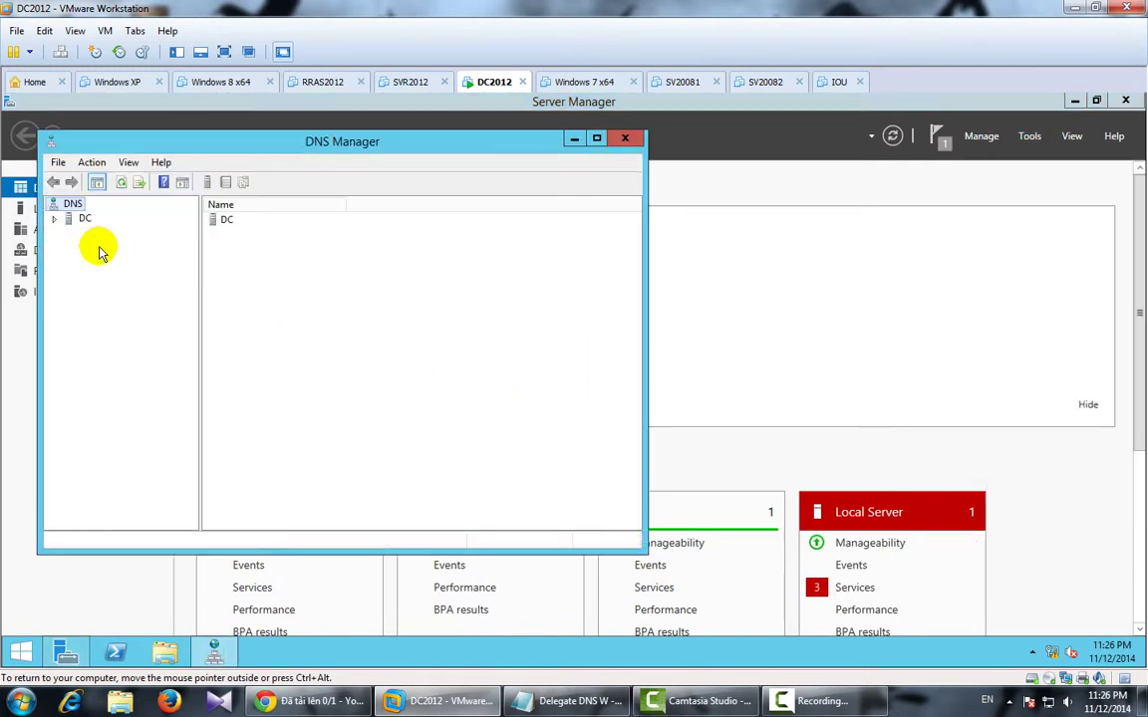
click(54, 218)
click(108, 248)
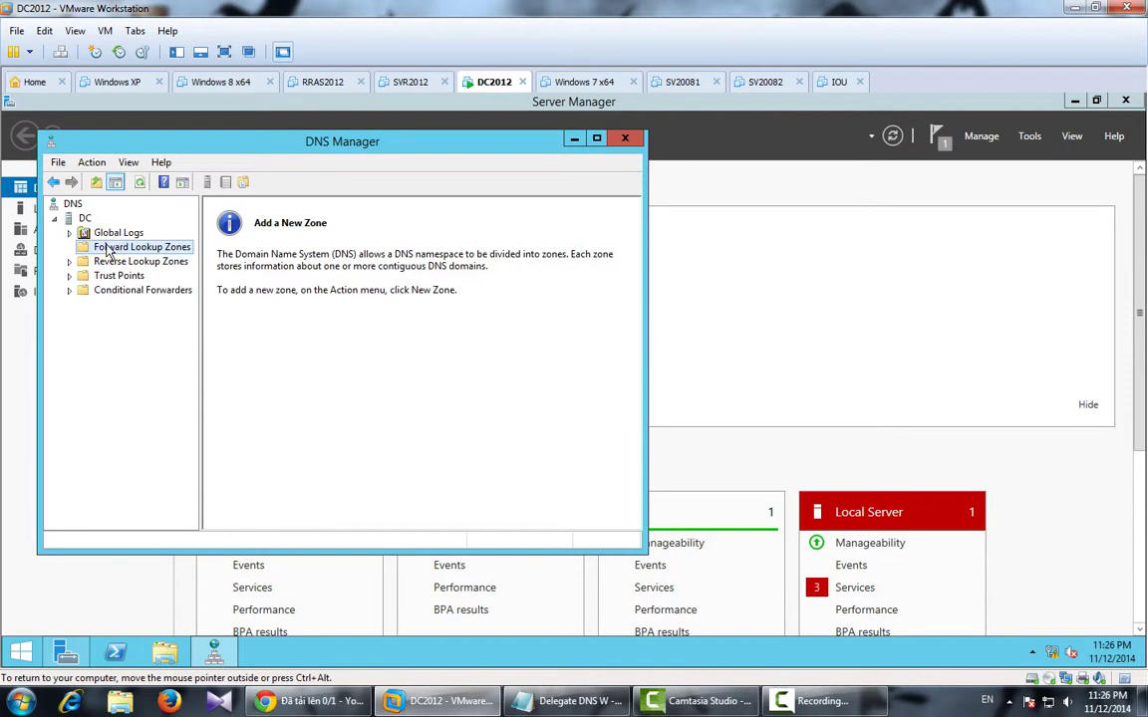
right_click(107, 251)
click(147, 254)
Create the primary zone ipmac.vn with the default zone file and no dynamic updates.
click(346, 438)
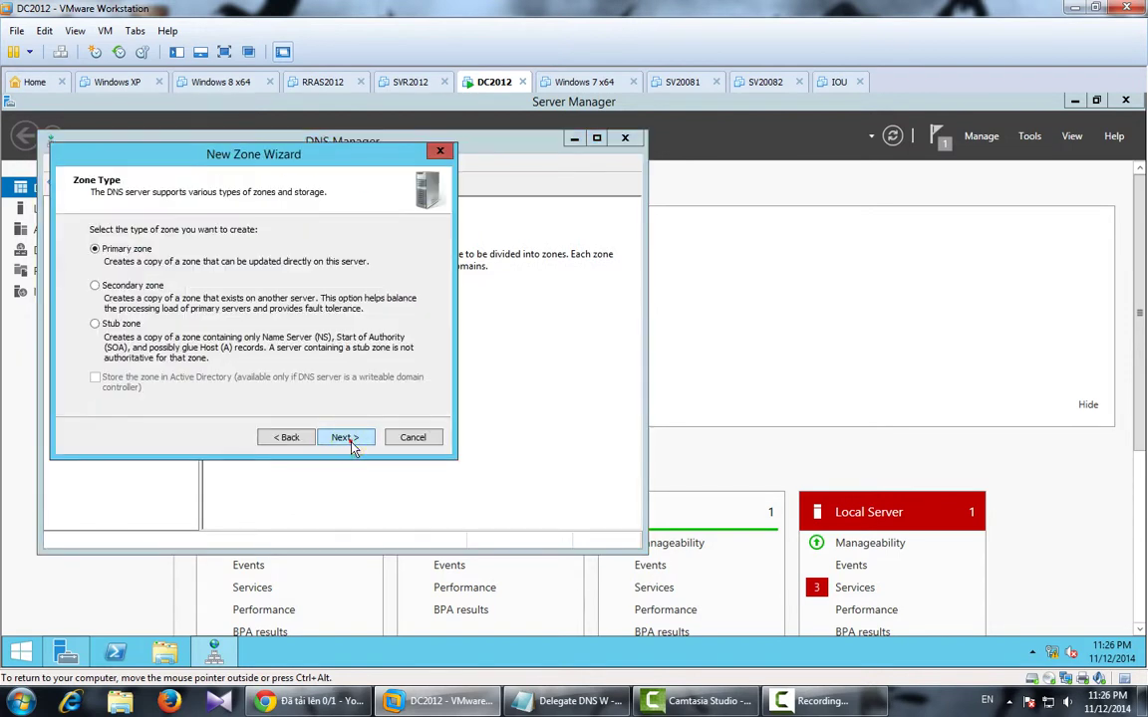
click(346, 437)
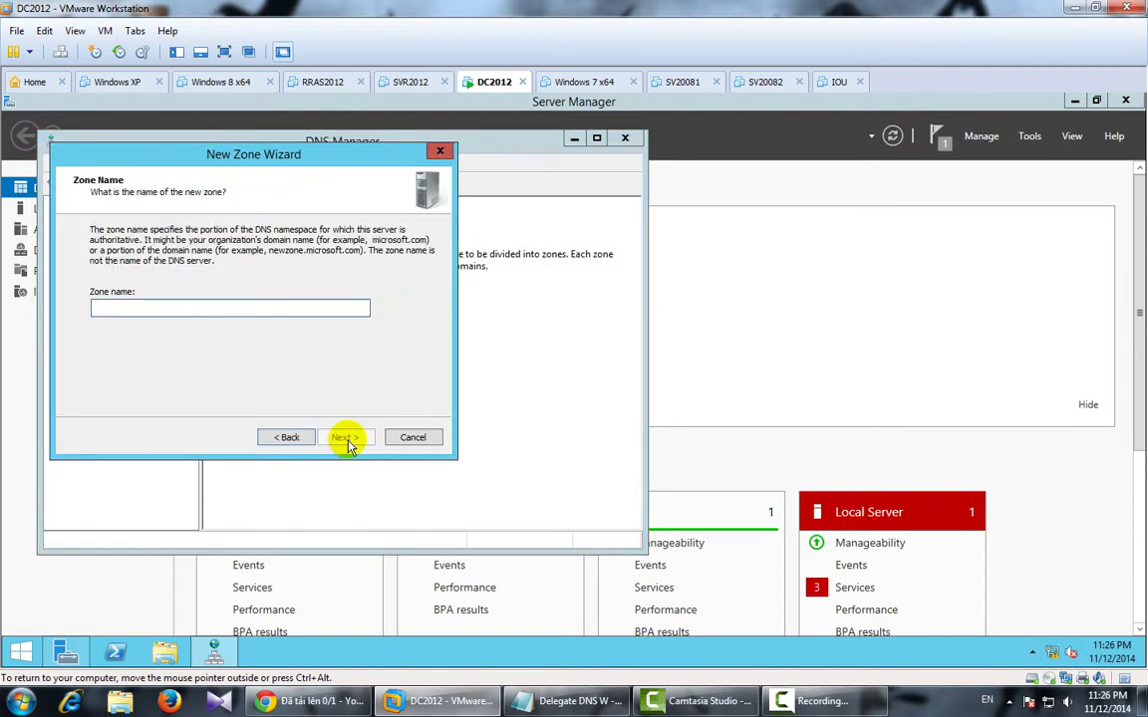
text(ipmac.vn)
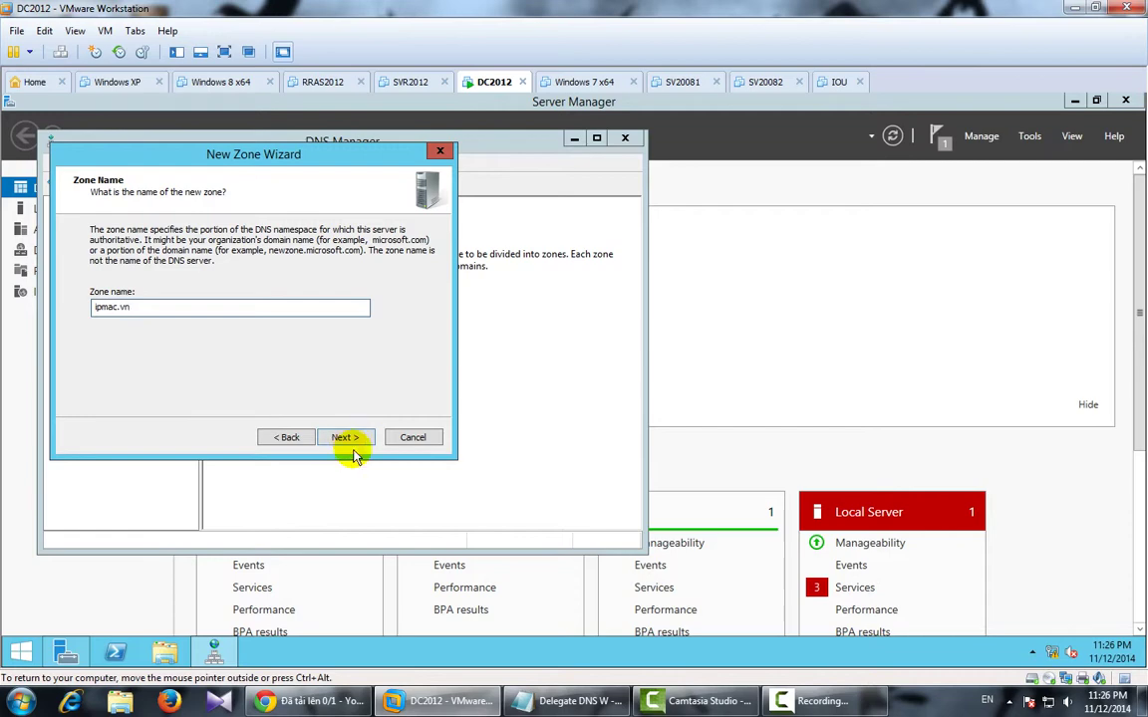
click(345, 438)
click(346, 437)
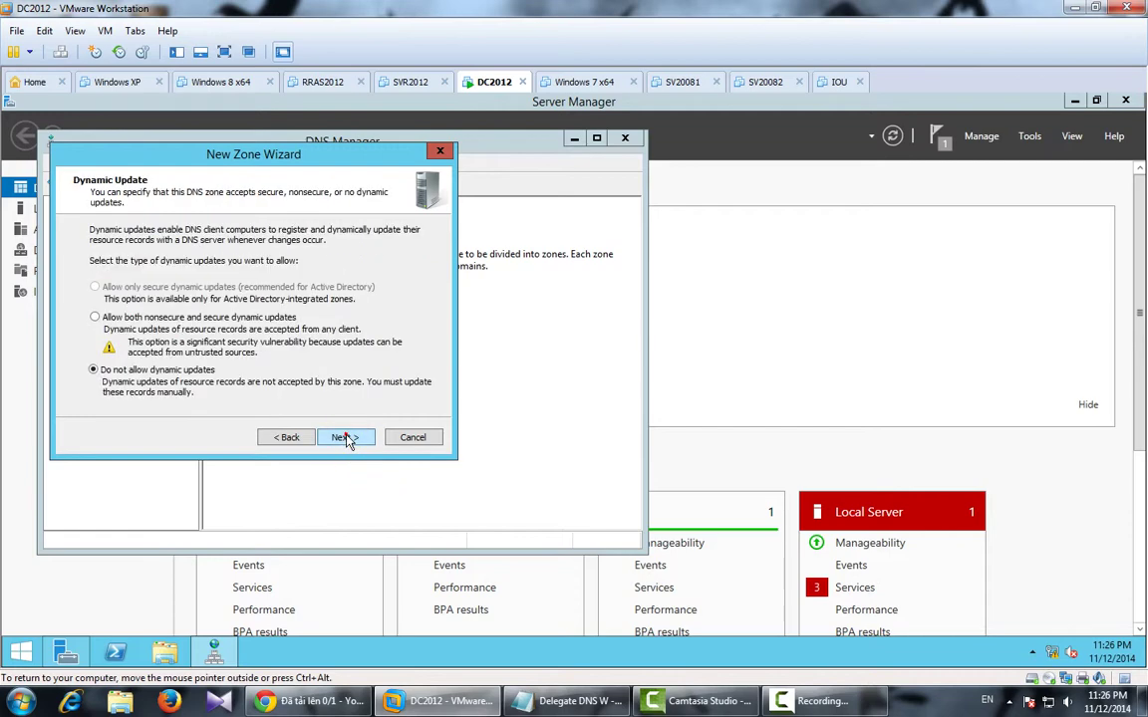
click(346, 437)
click(346, 437)
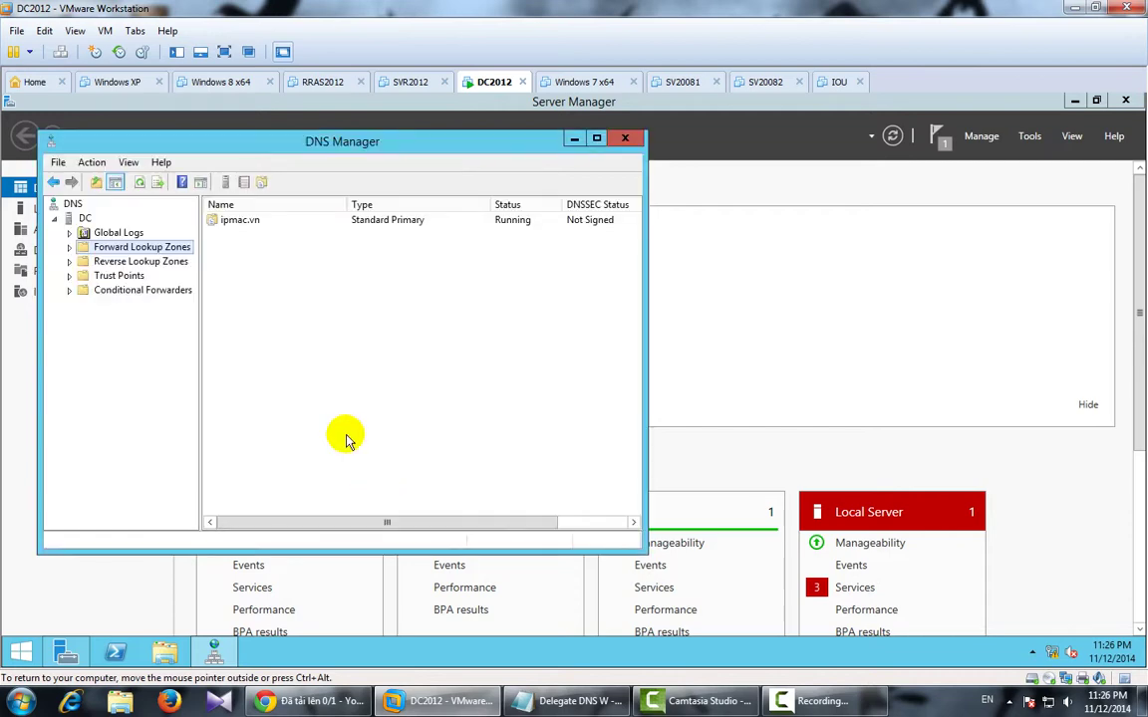
Add a blank-name host (A) record for ipmac.vn pointing to 192.168.1.1.
double_click(246, 225)
right_click(248, 279)
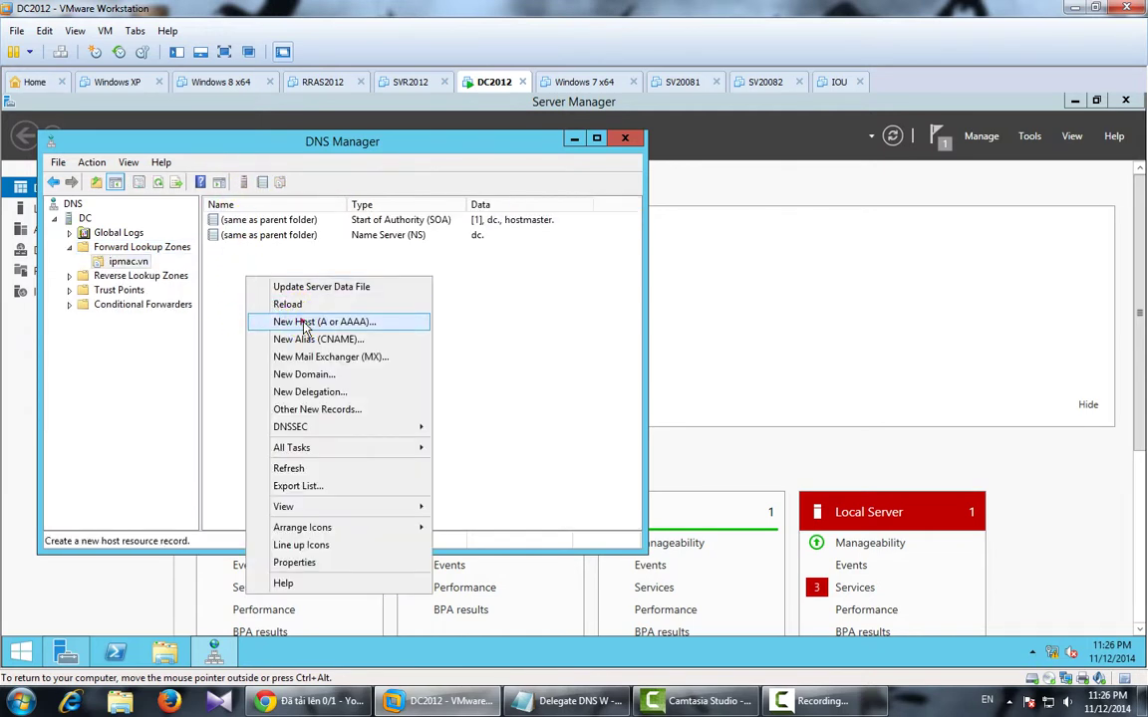
click(303, 322)
click(313, 331)
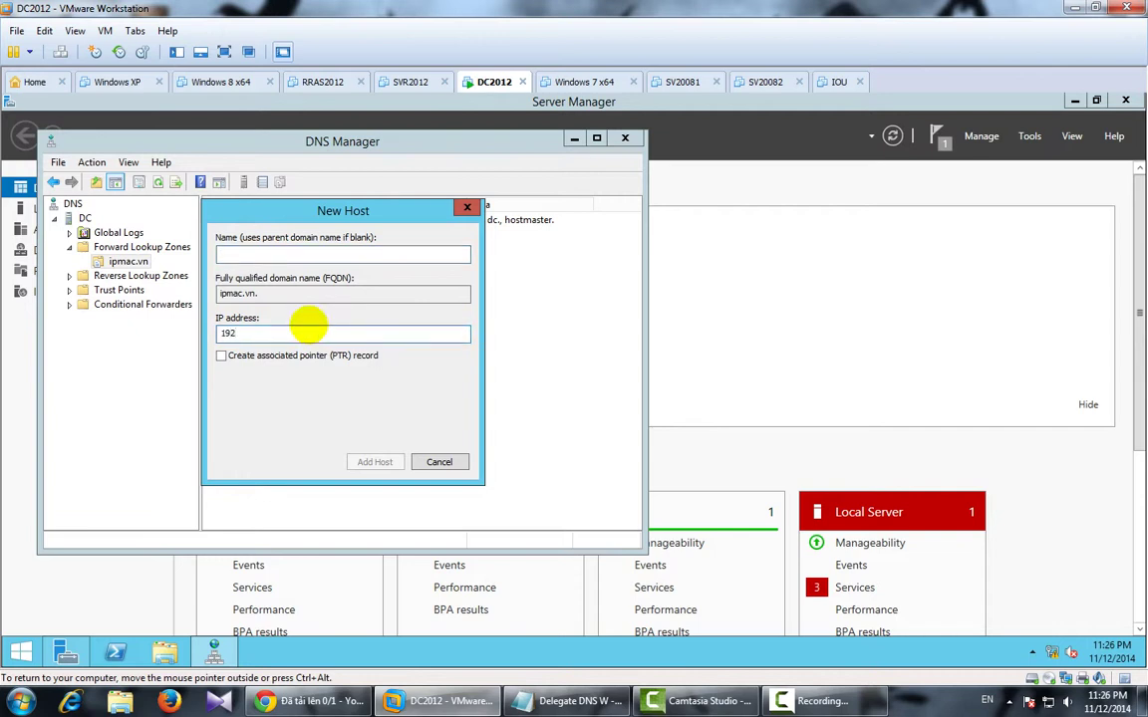
text(192.168.1.1)
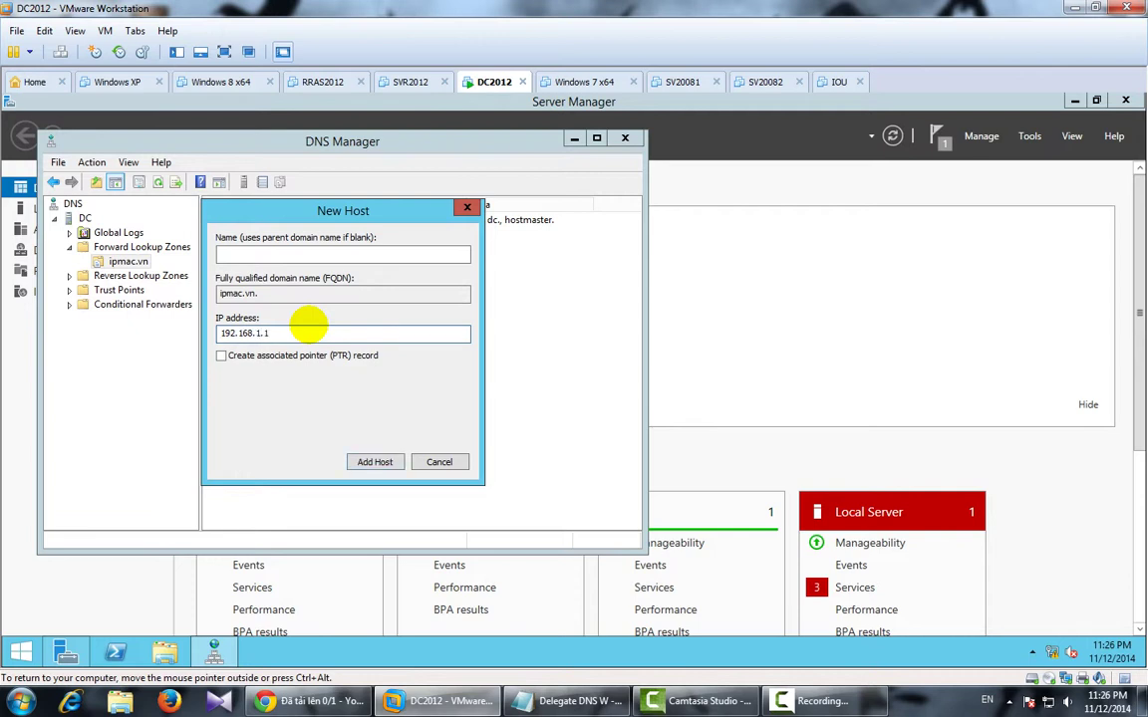
click(372, 462)
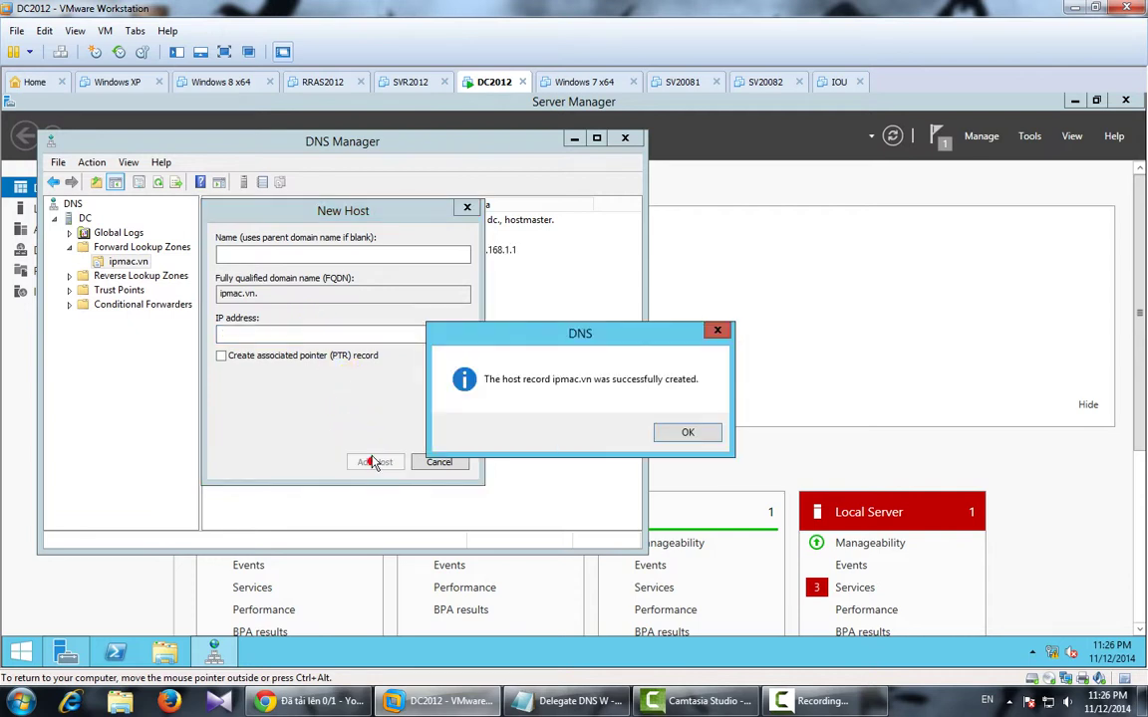
click(686, 431)
Add the www host record at 192.168.1.1 and close the New Host dialog.
text(www)
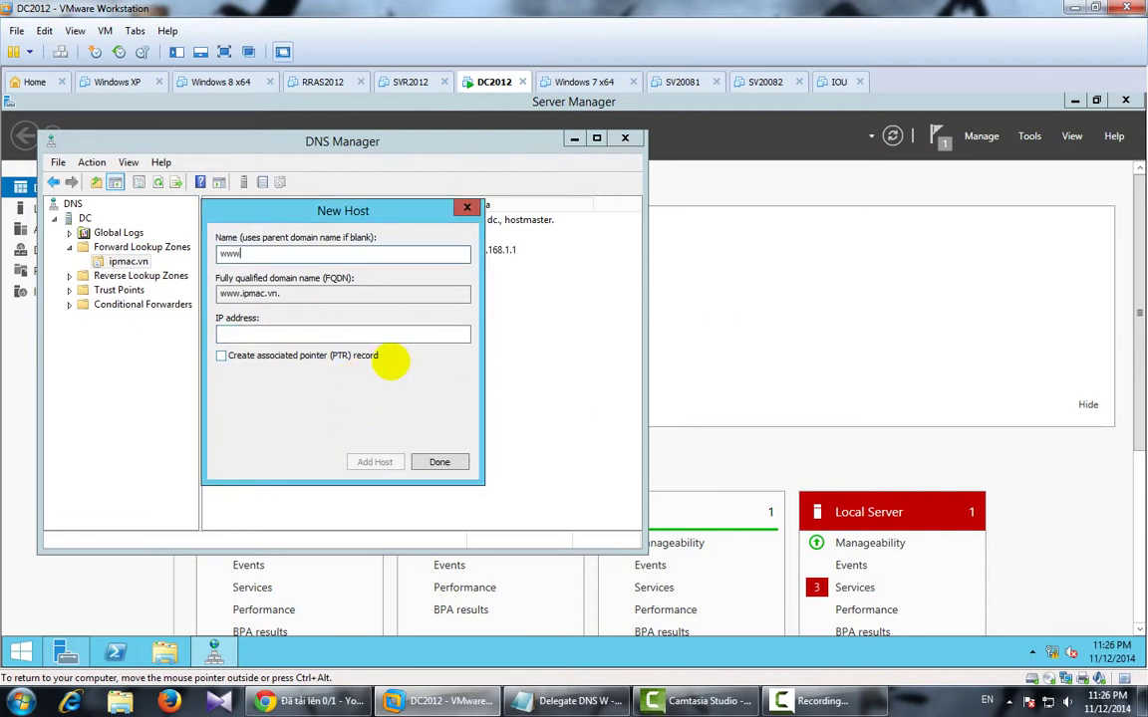
click(287, 333)
text(192)
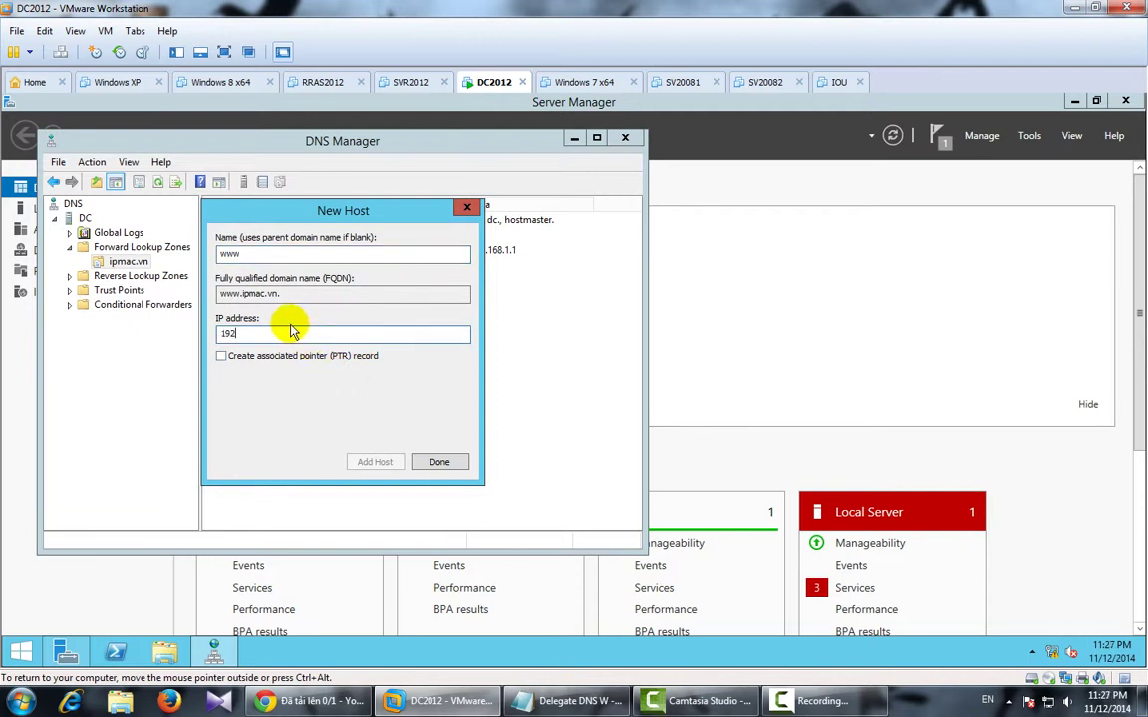
text(.168.1.1)
click(375, 461)
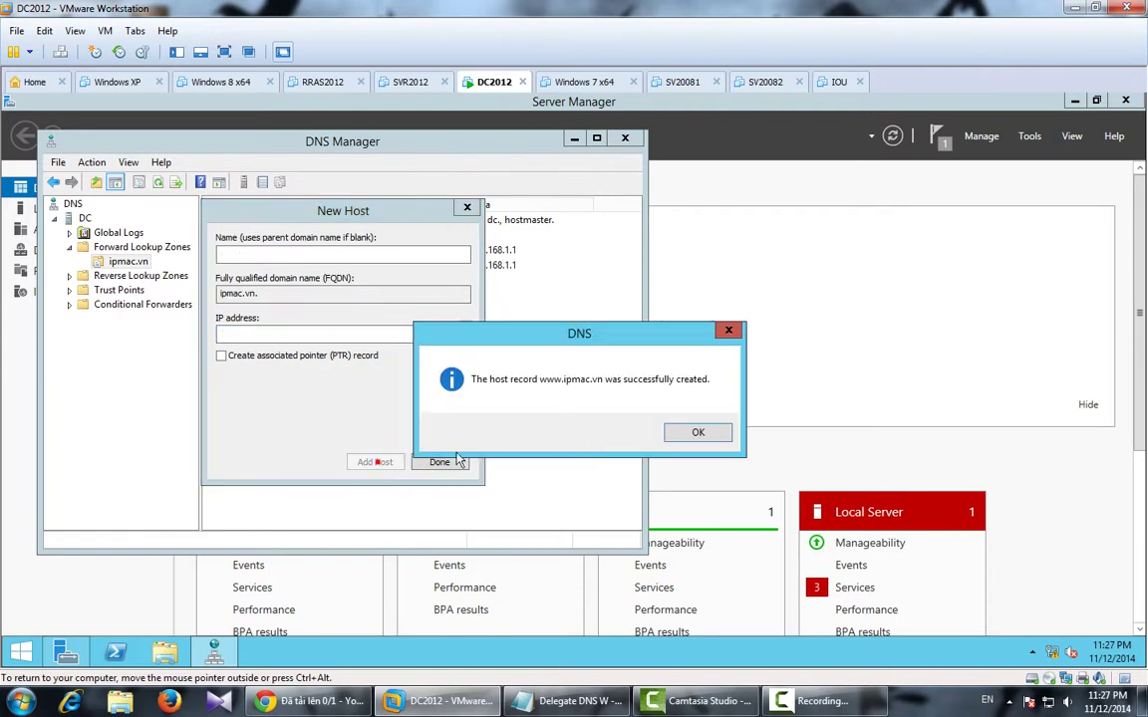
click(698, 431)
click(441, 462)
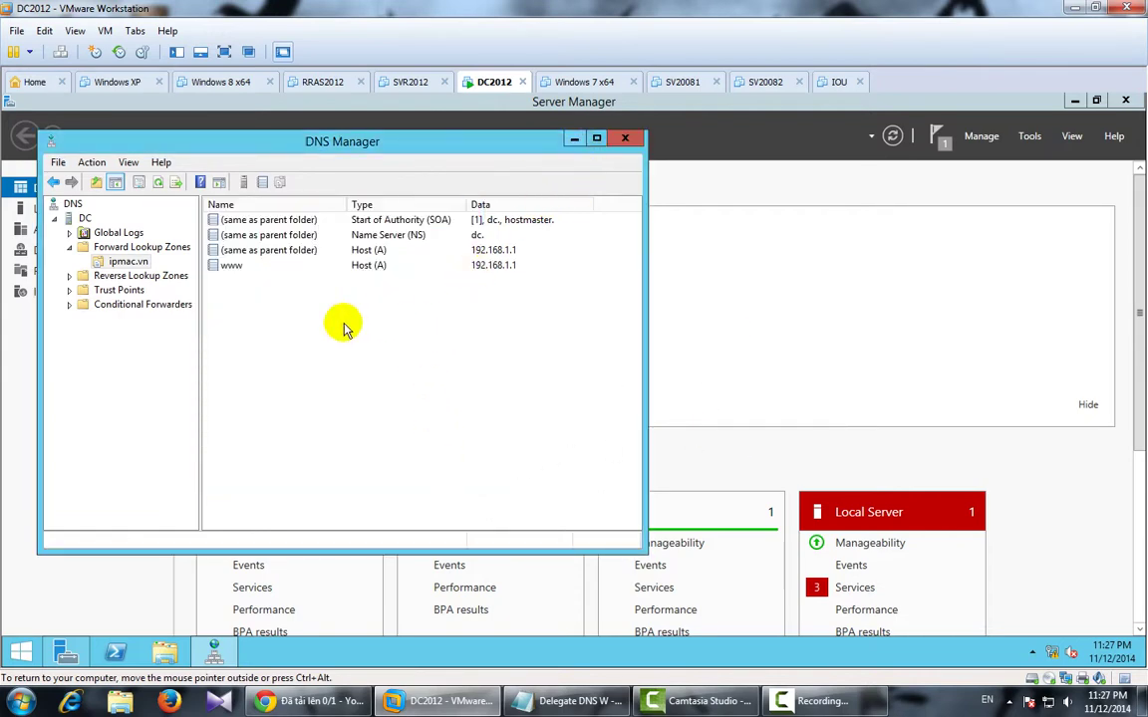
click(22, 654)
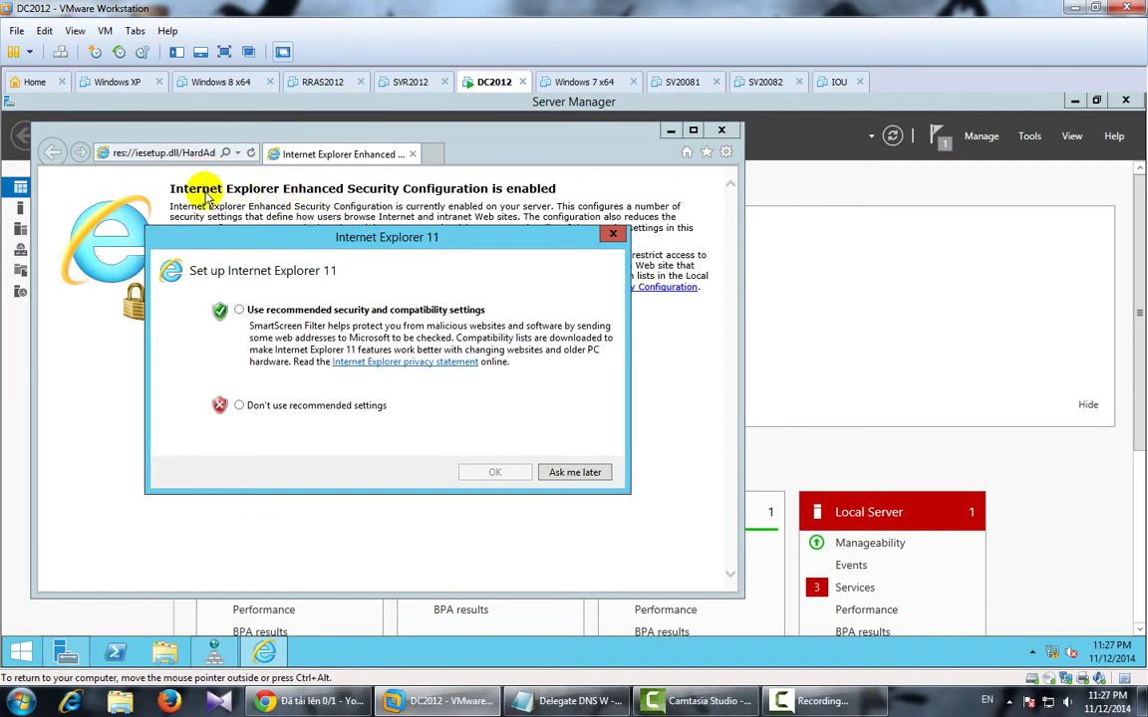
Skip Internet Explorer's setup and load ipmac.vn to check the IIS page.
click(240, 406)
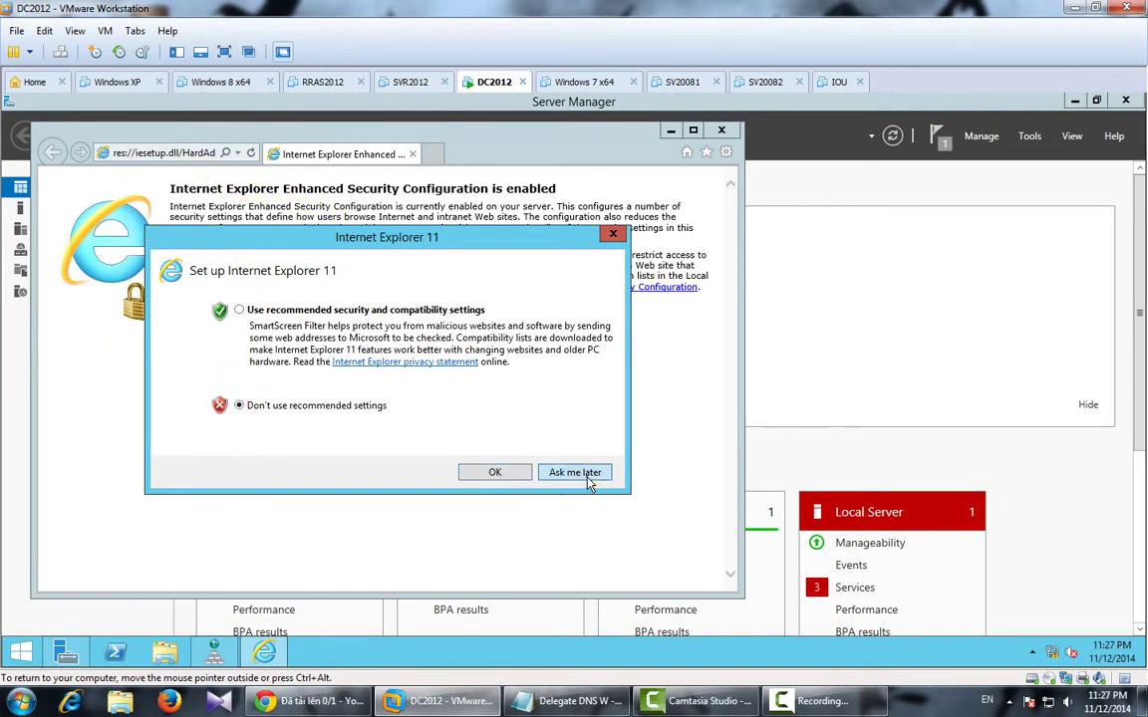
click(583, 474)
click(160, 155)
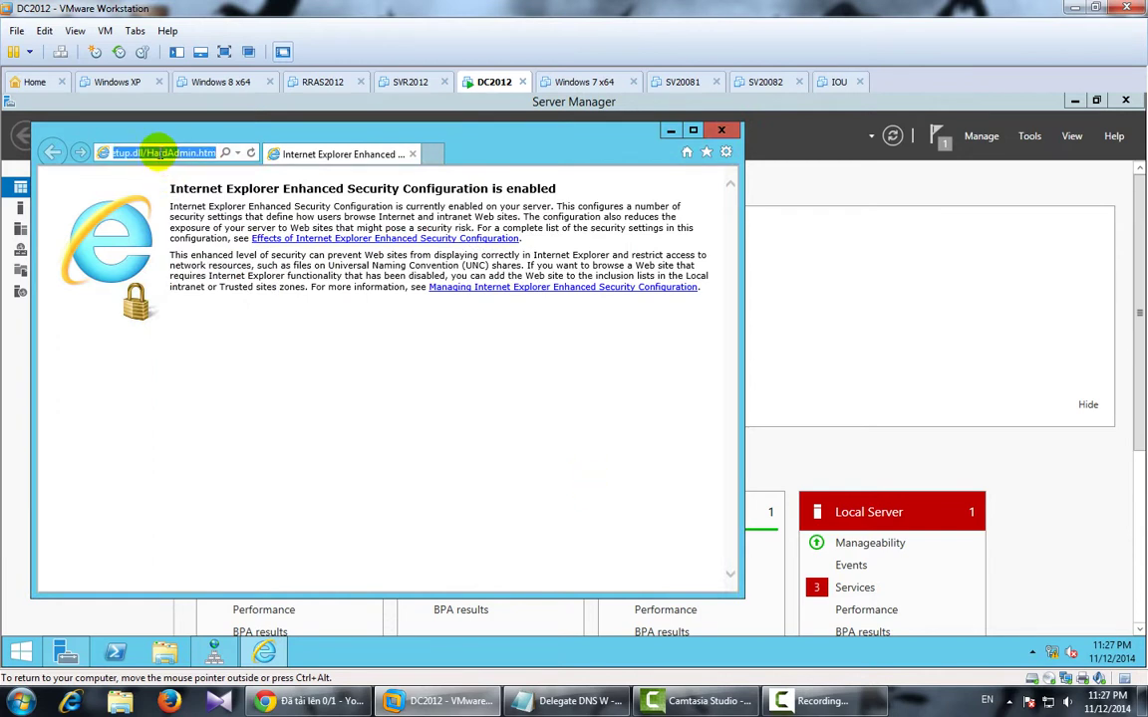
text(ipmac.vn)
key(Return)
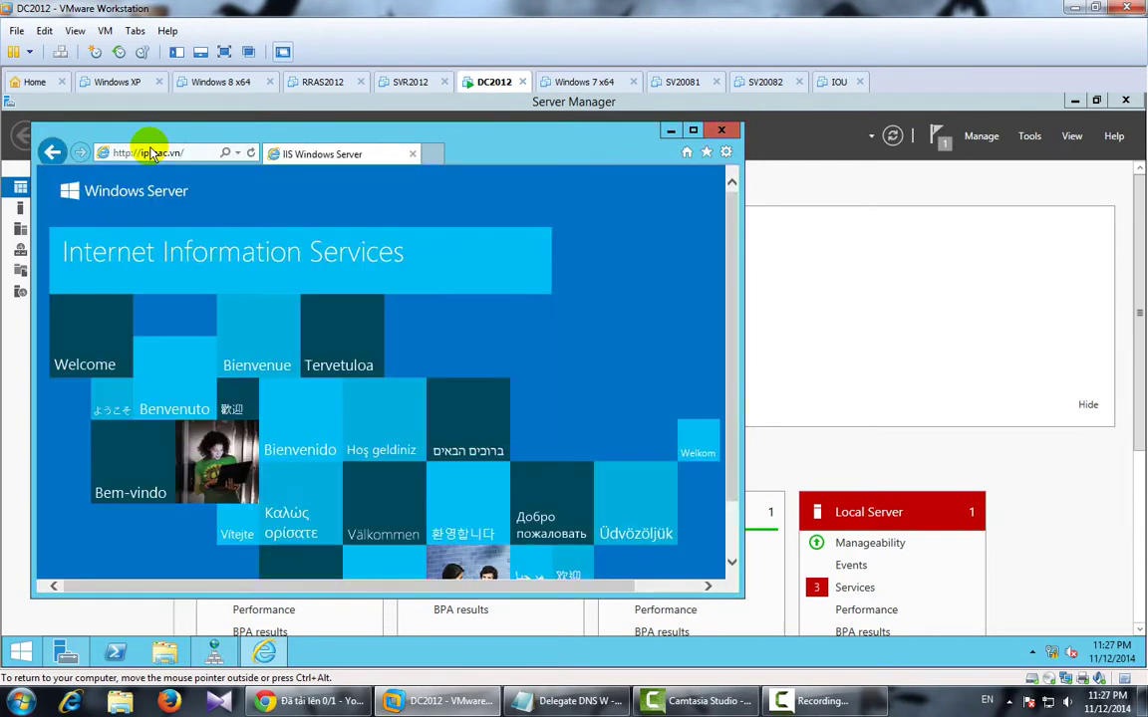
click(152, 152)
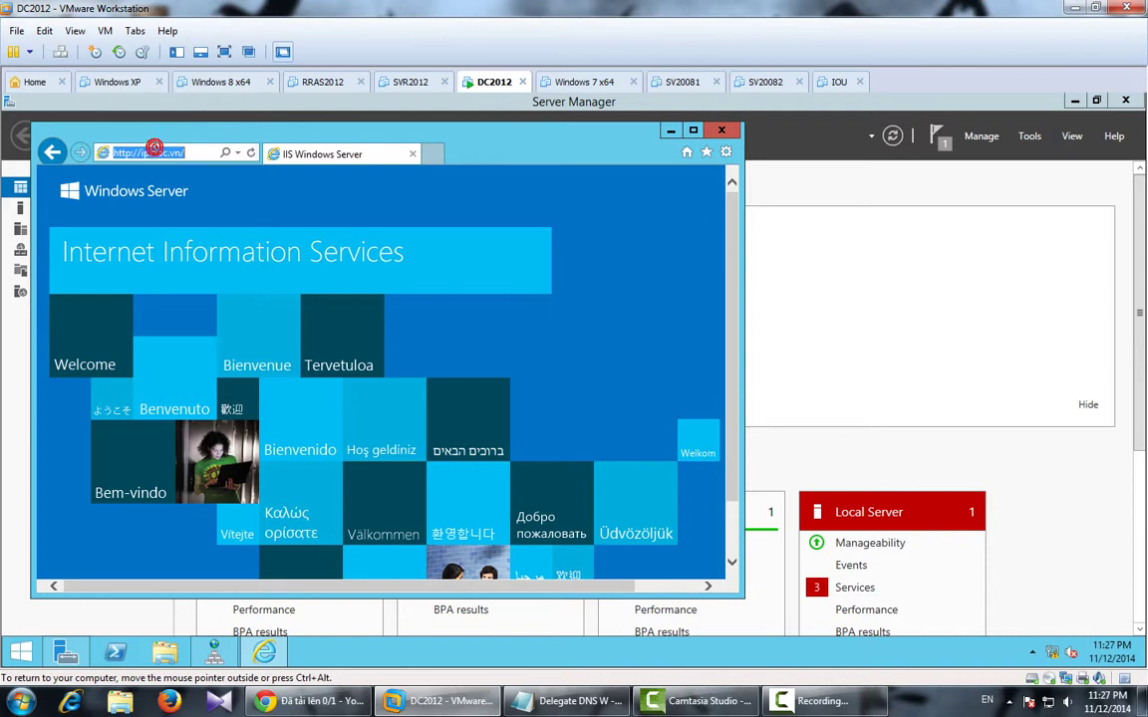
text(www)
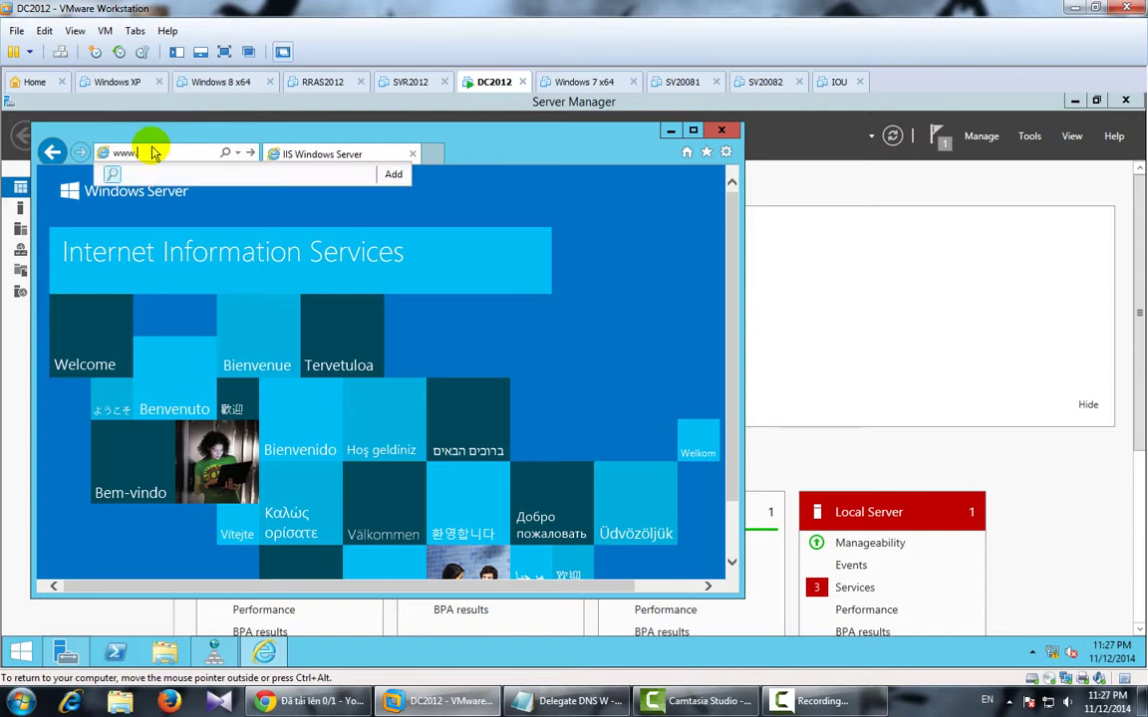
text(.ipmac.vn)
key(Return)
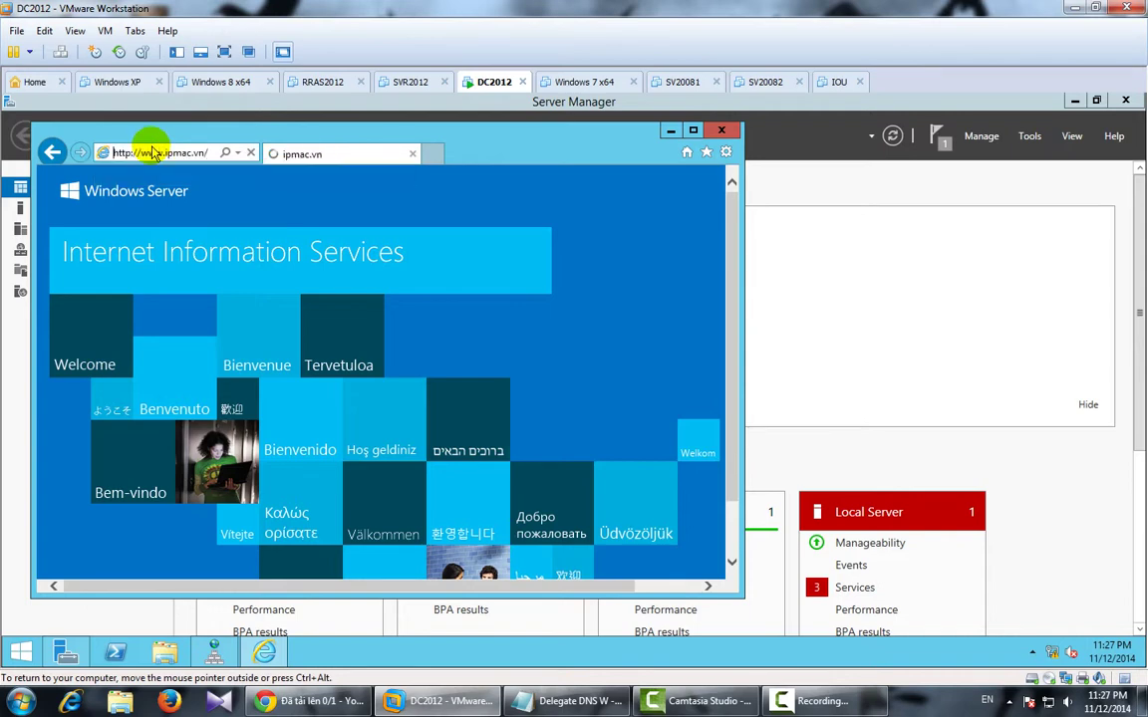
click(724, 133)
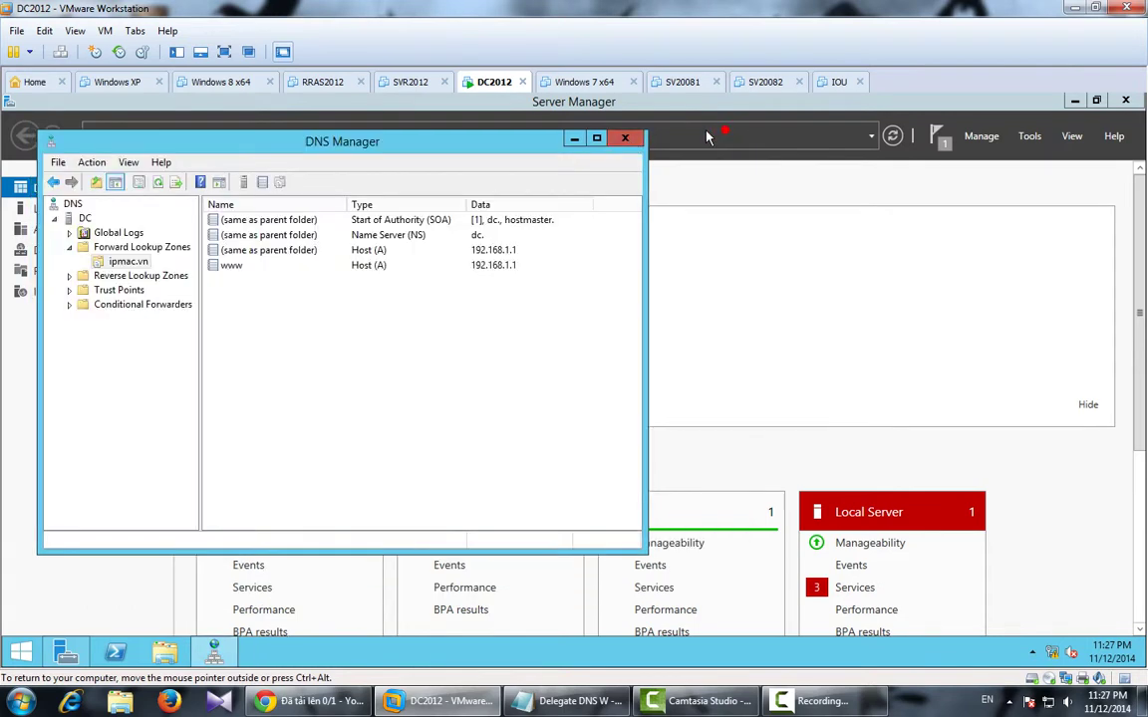
click(583, 140)
Revert the SVR2012 virtual machine to its 'New' snapshot.
click(404, 81)
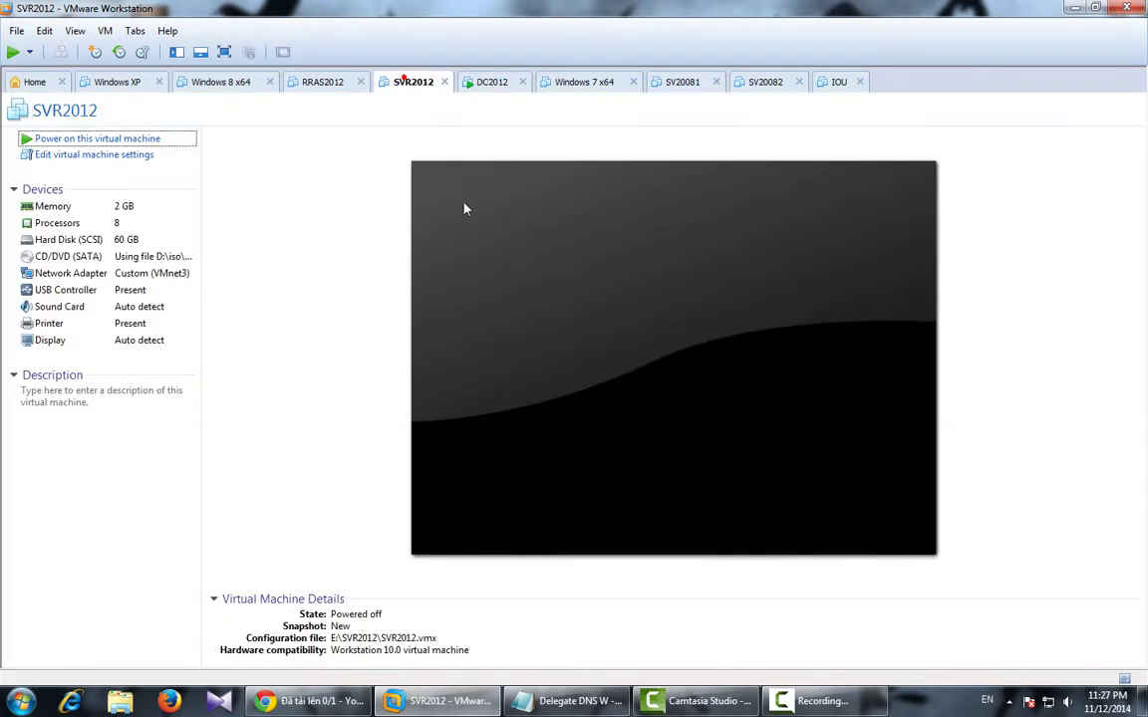
click(145, 53)
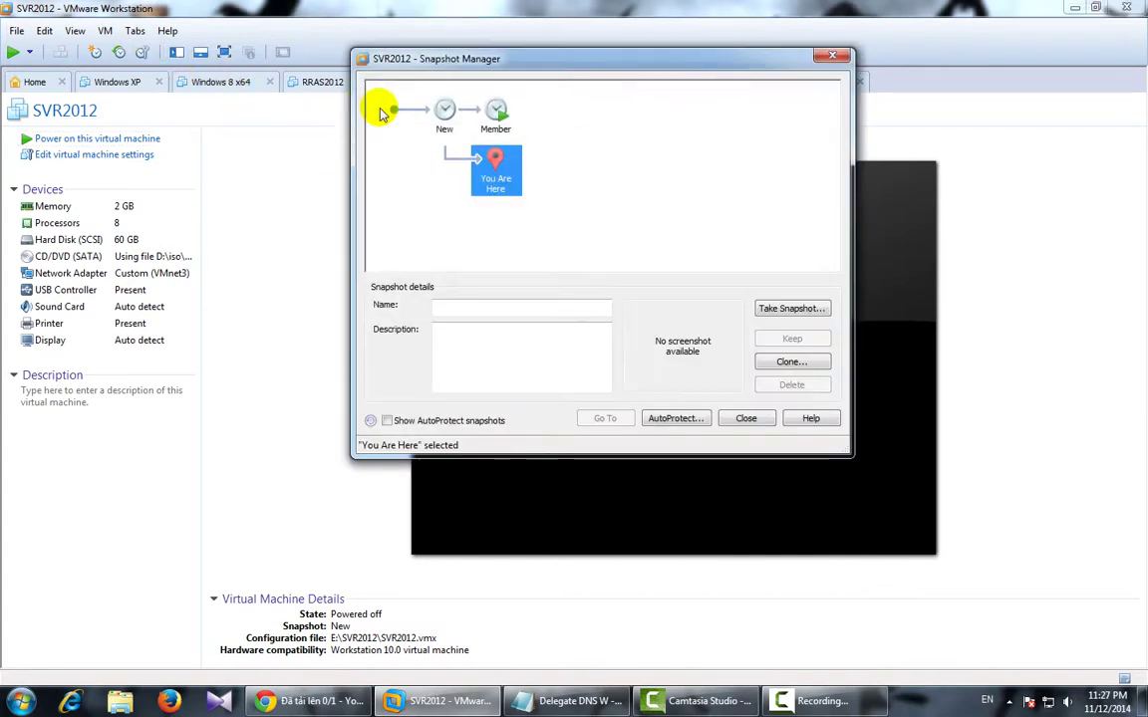
click(443, 114)
click(605, 418)
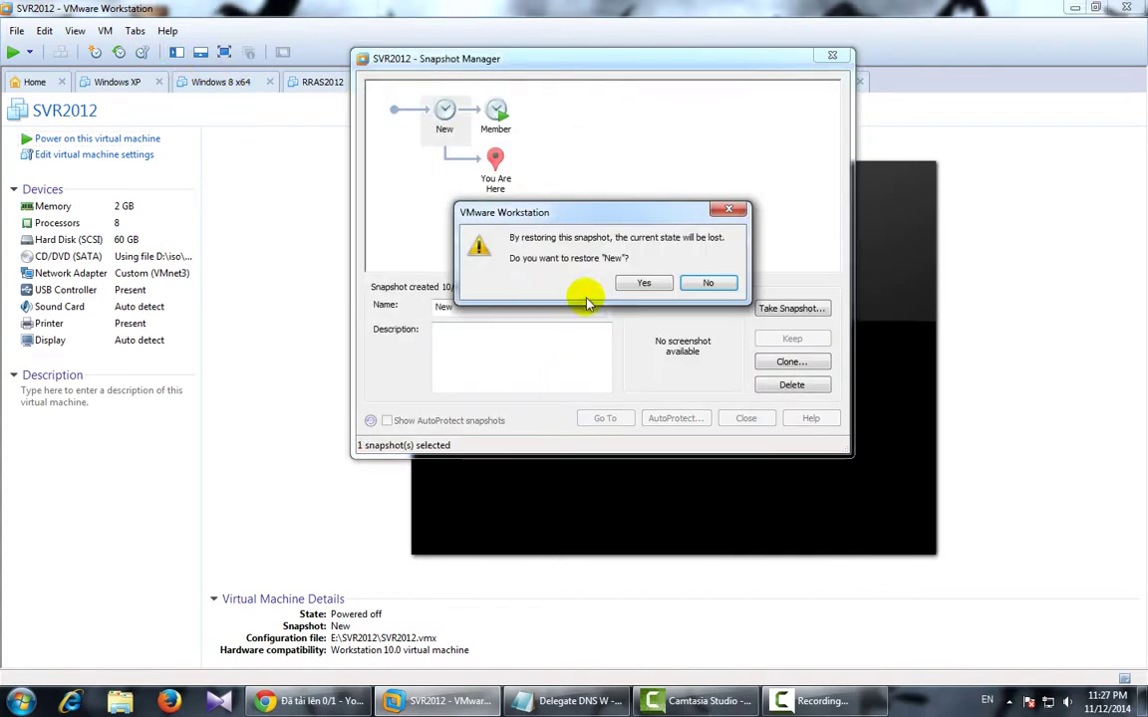
click(577, 282)
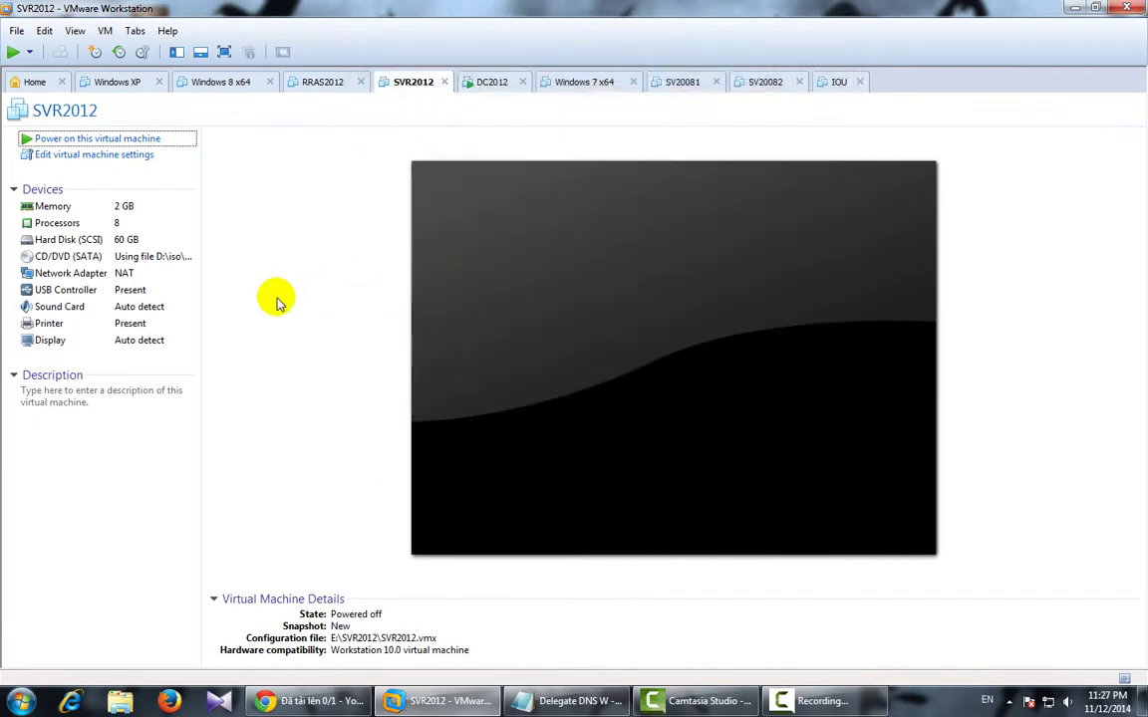
Set SVR2012's network adapter to Custom VMnet3.
click(127, 273)
click(653, 294)
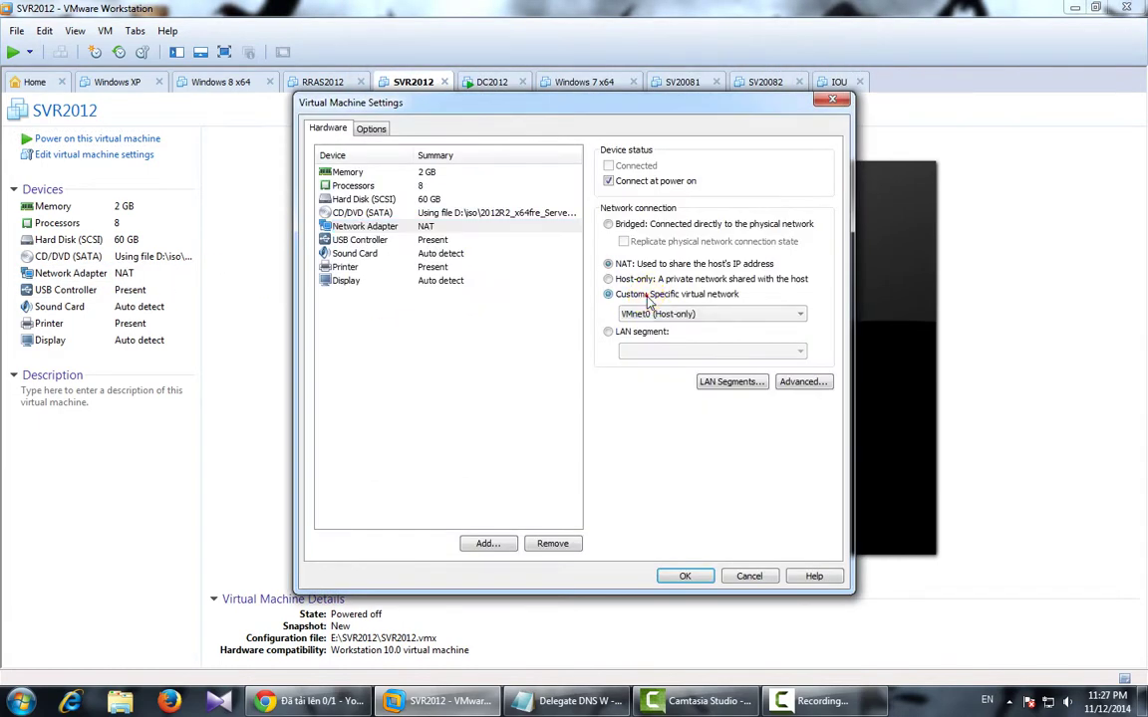
click(645, 314)
click(638, 359)
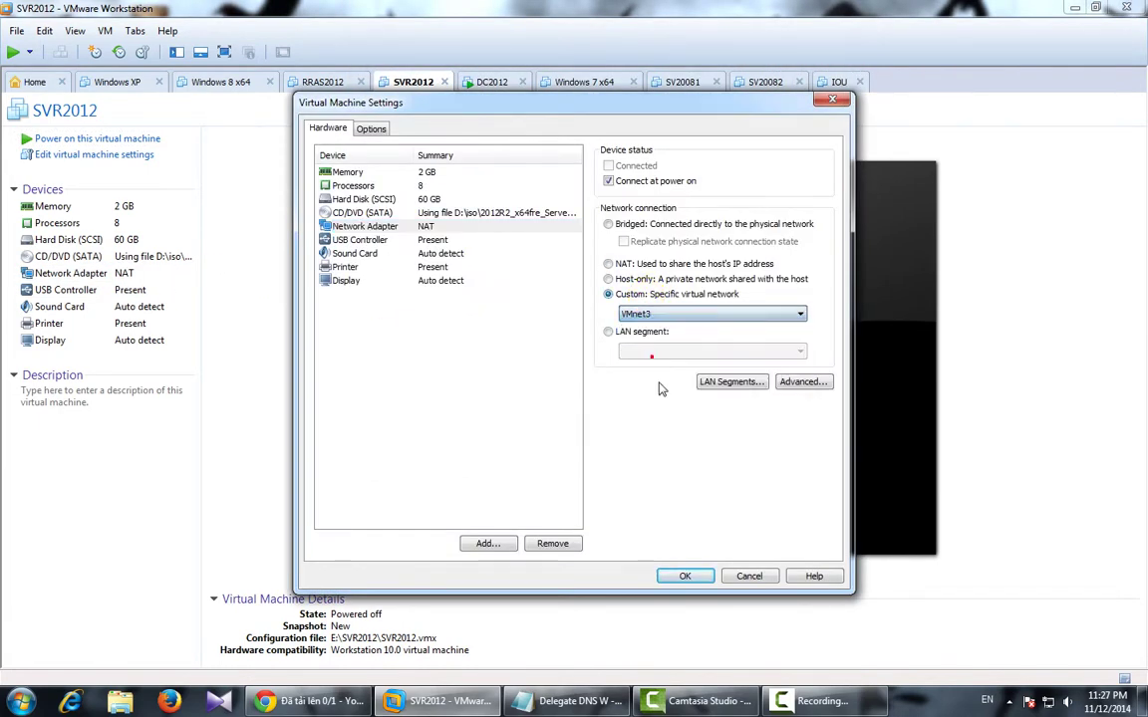
click(681, 574)
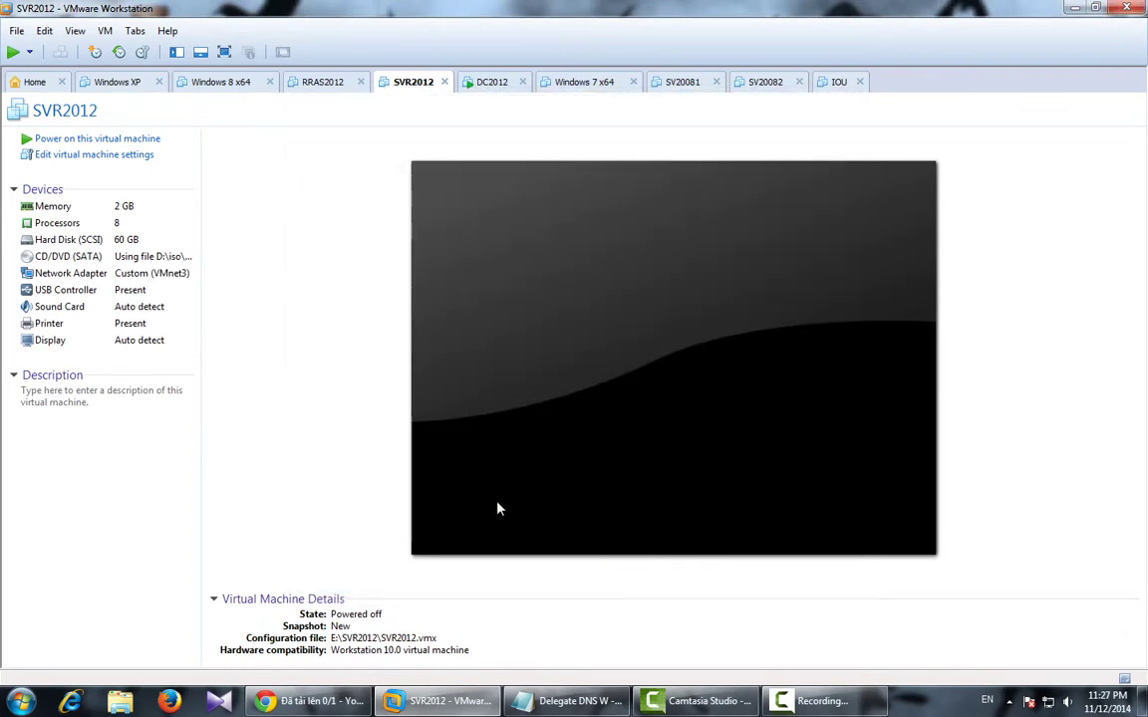
Power on SVR2012, fit the guest display, and sign in as Administrator.
click(117, 141)
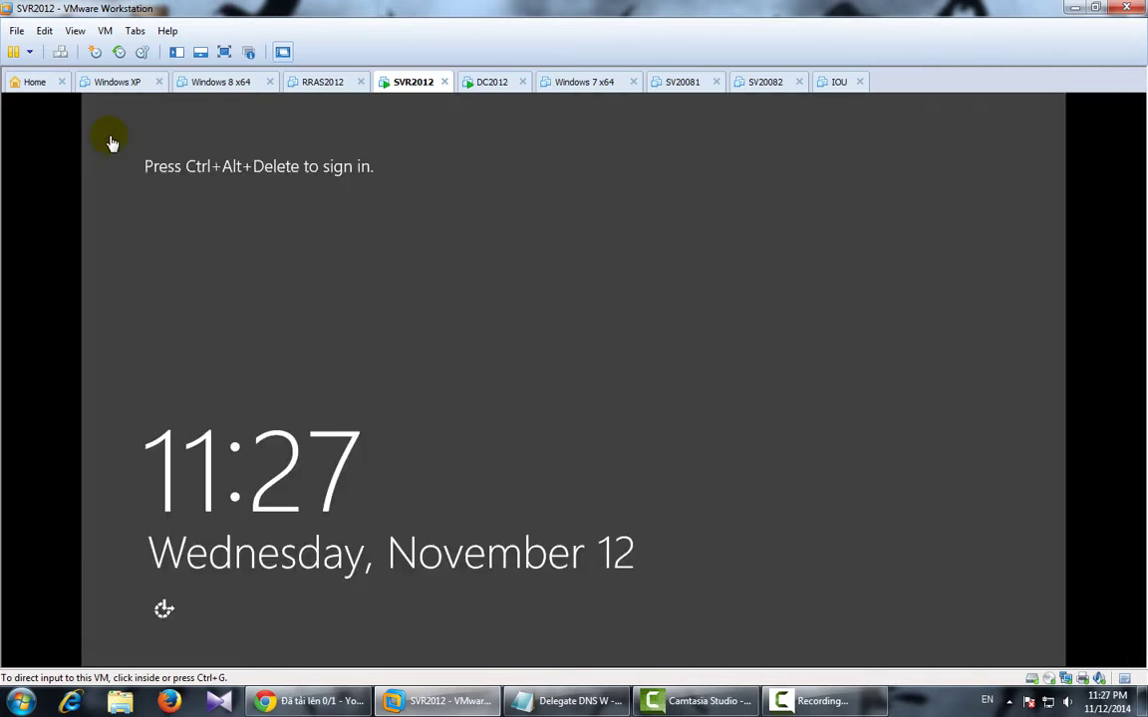
click(74, 29)
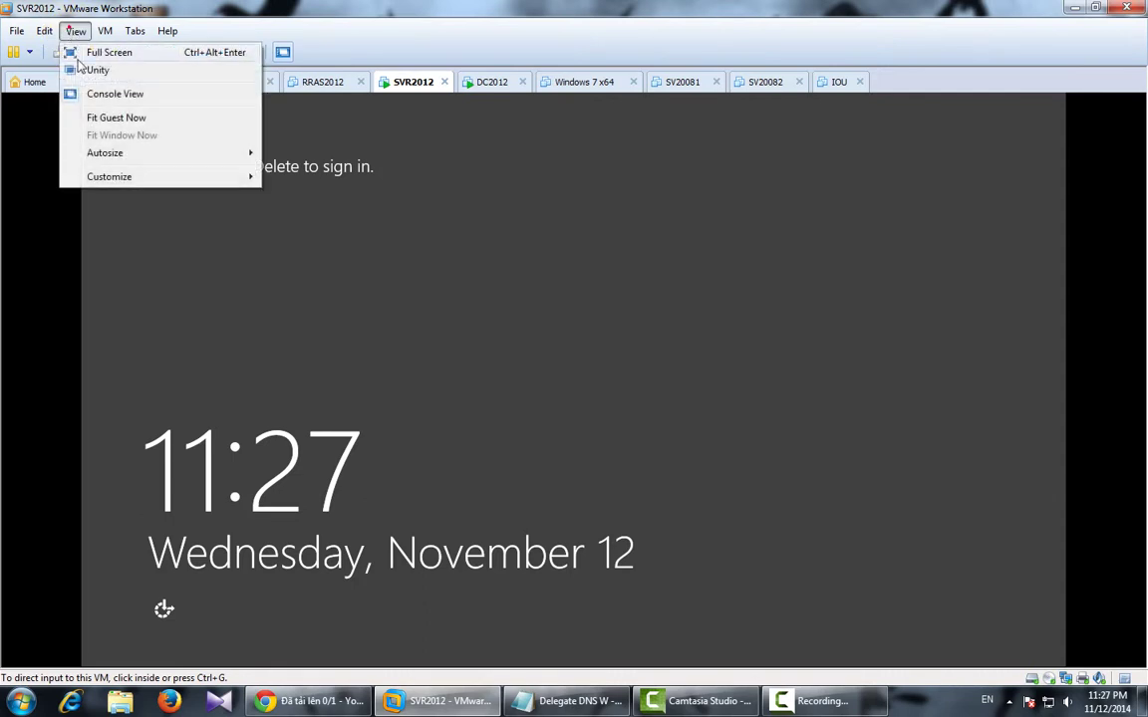
click(99, 117)
click(407, 326)
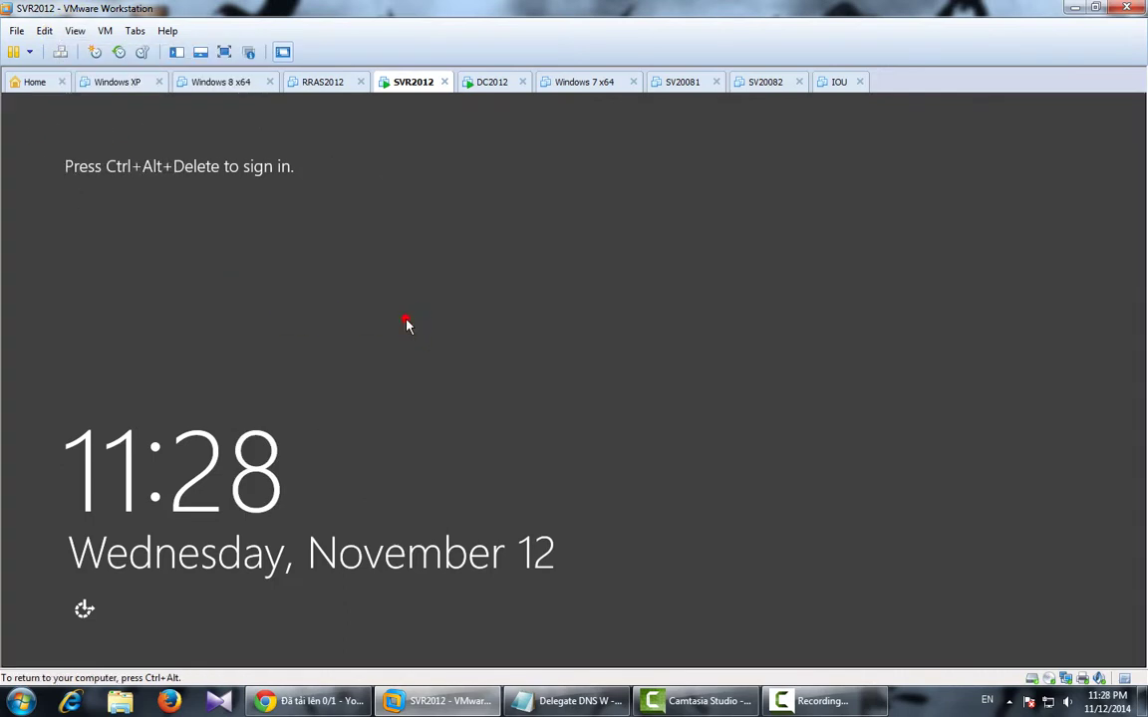
key(ctrl+alt+Insert)
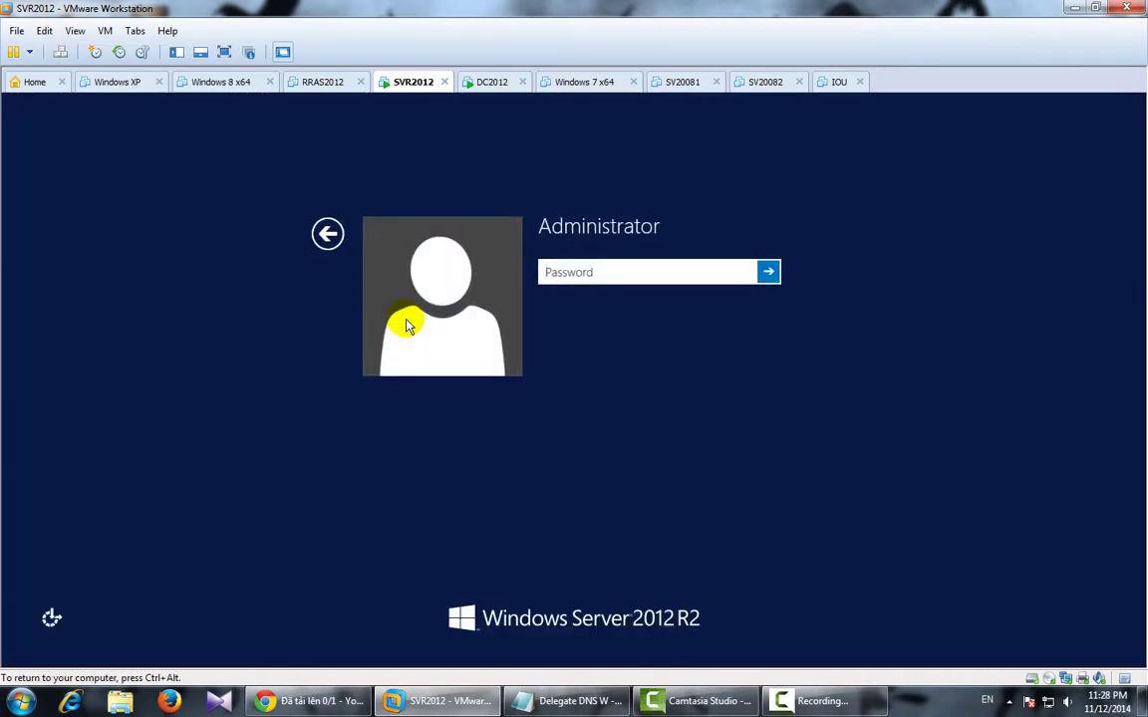
text(P@)
key(Return)
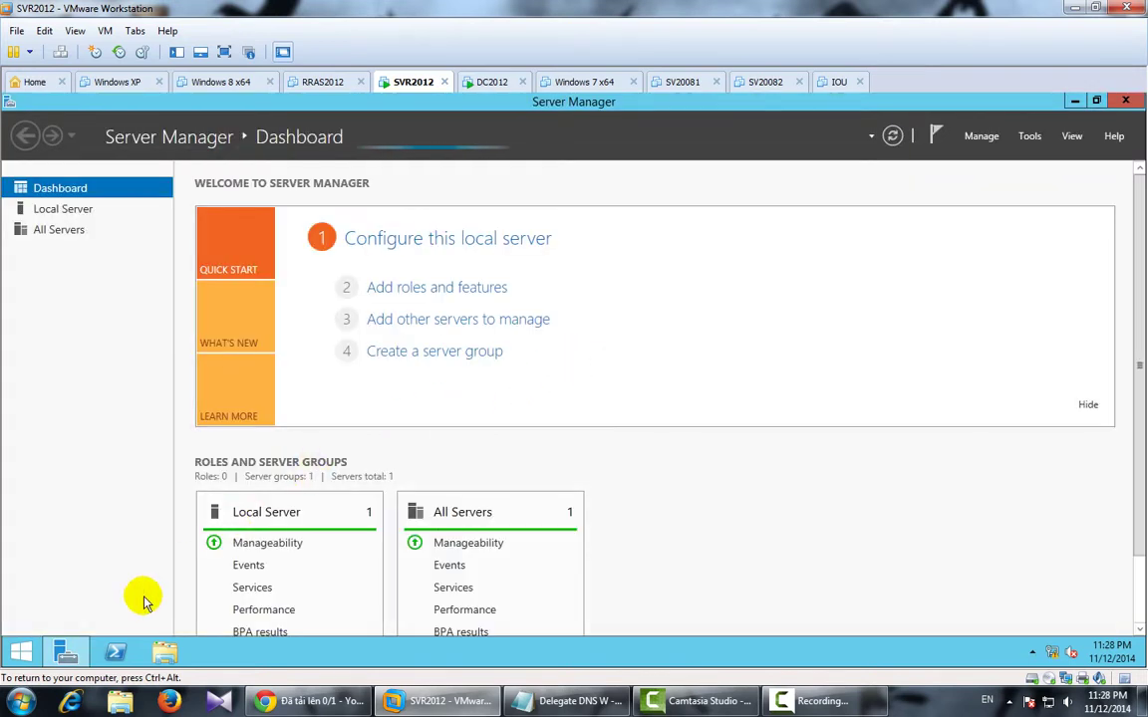
Launch wf.msc and open the Windows Firewall properties.
key(super)
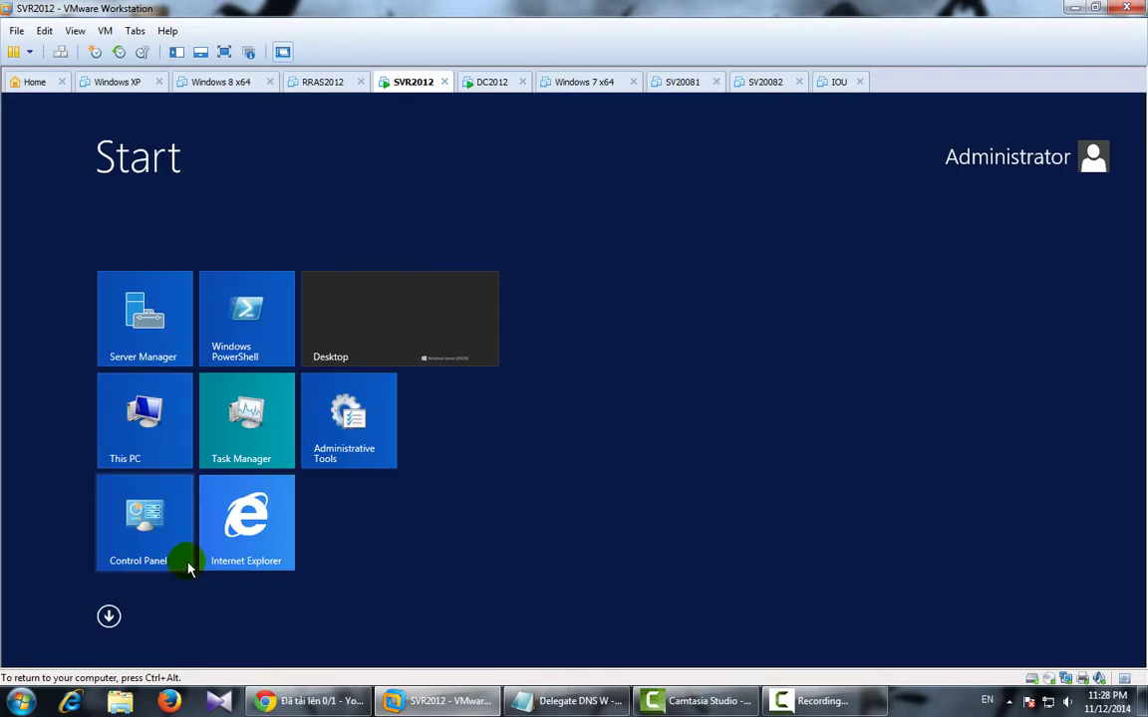
text(wf.msc)
key(Return)
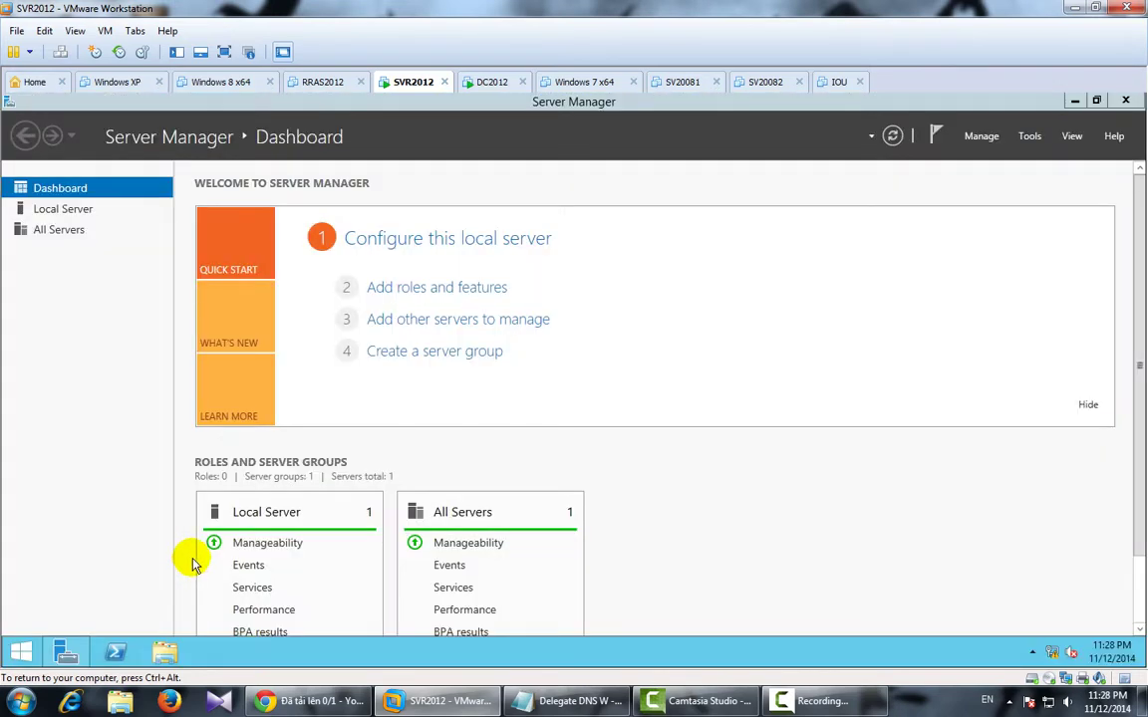
click(274, 491)
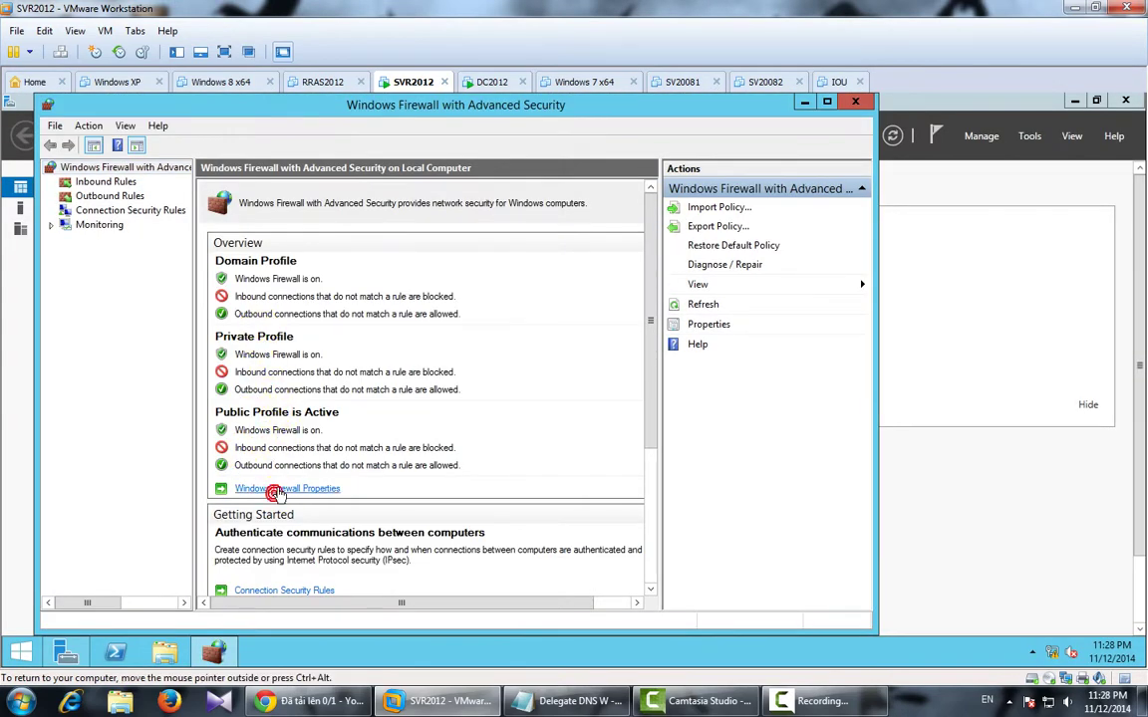
Set the firewall state to Off on the Domain, Private and Public Profile tabs.
click(518, 279)
click(503, 289)
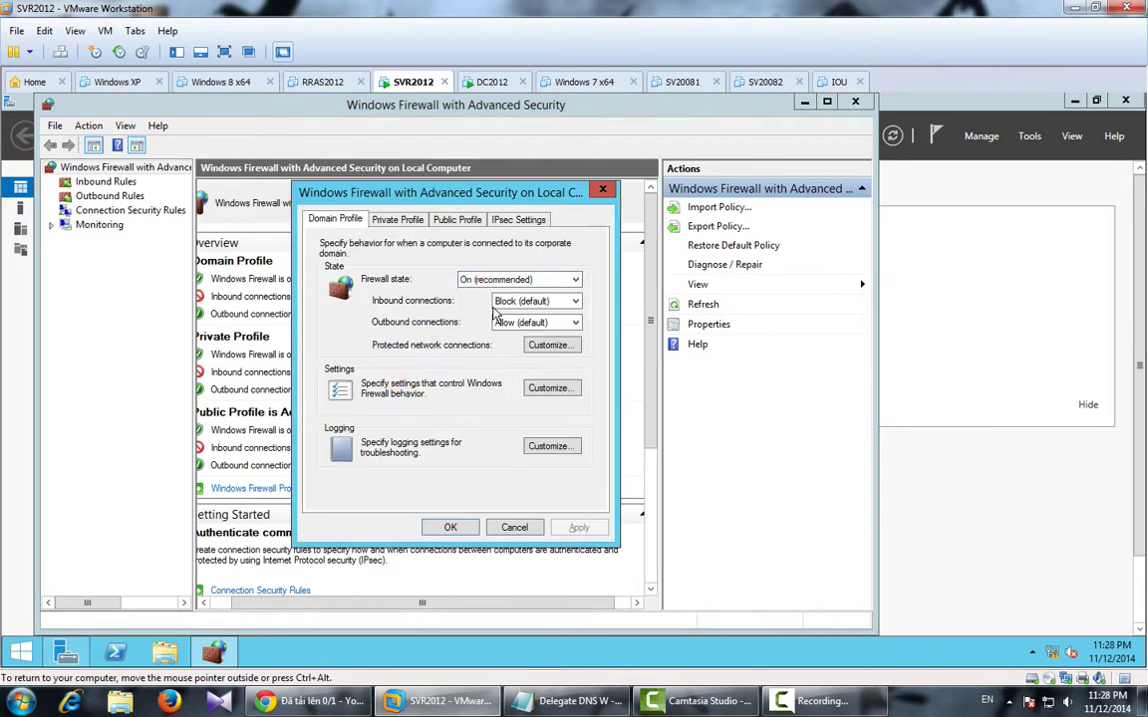
click(469, 279)
click(469, 301)
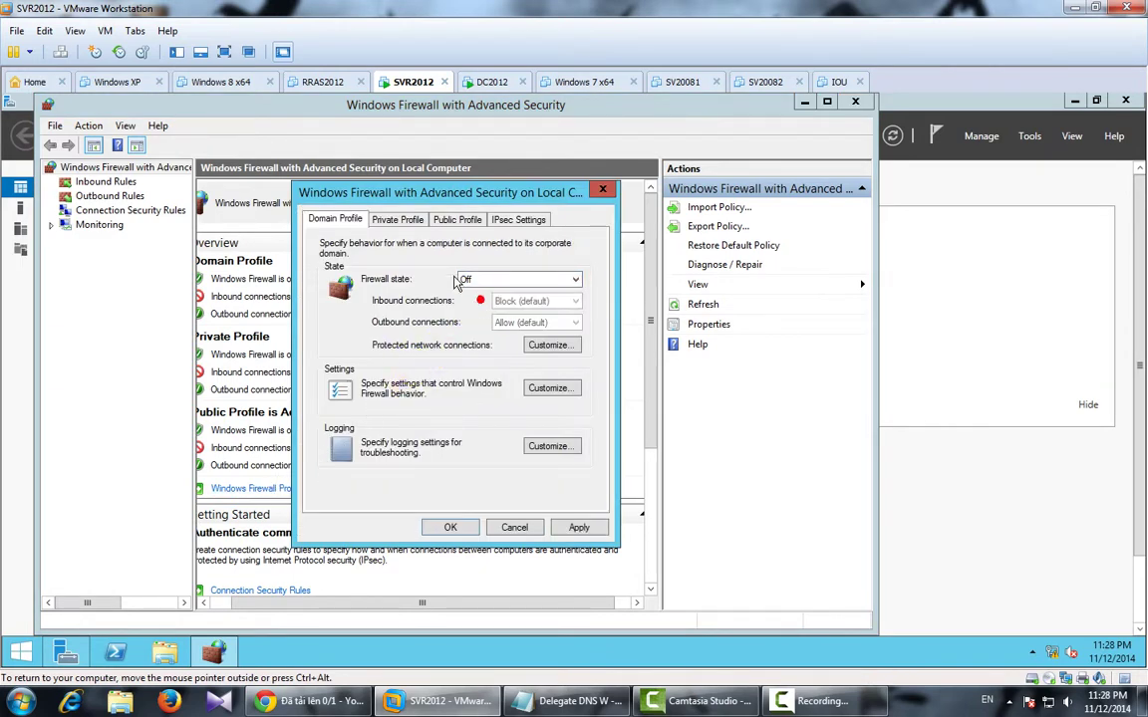
click(414, 225)
click(477, 280)
click(481, 303)
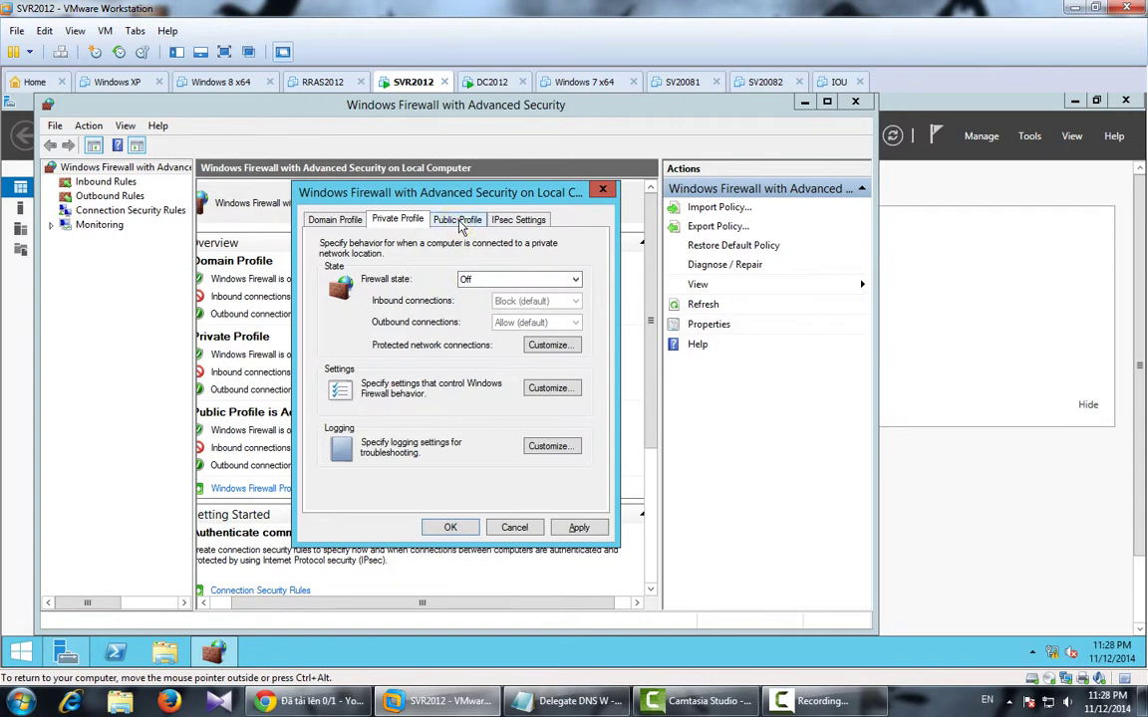
click(462, 228)
click(481, 280)
click(476, 297)
Apply and confirm the firewall changes, close the console, and open the network icon menu.
click(594, 523)
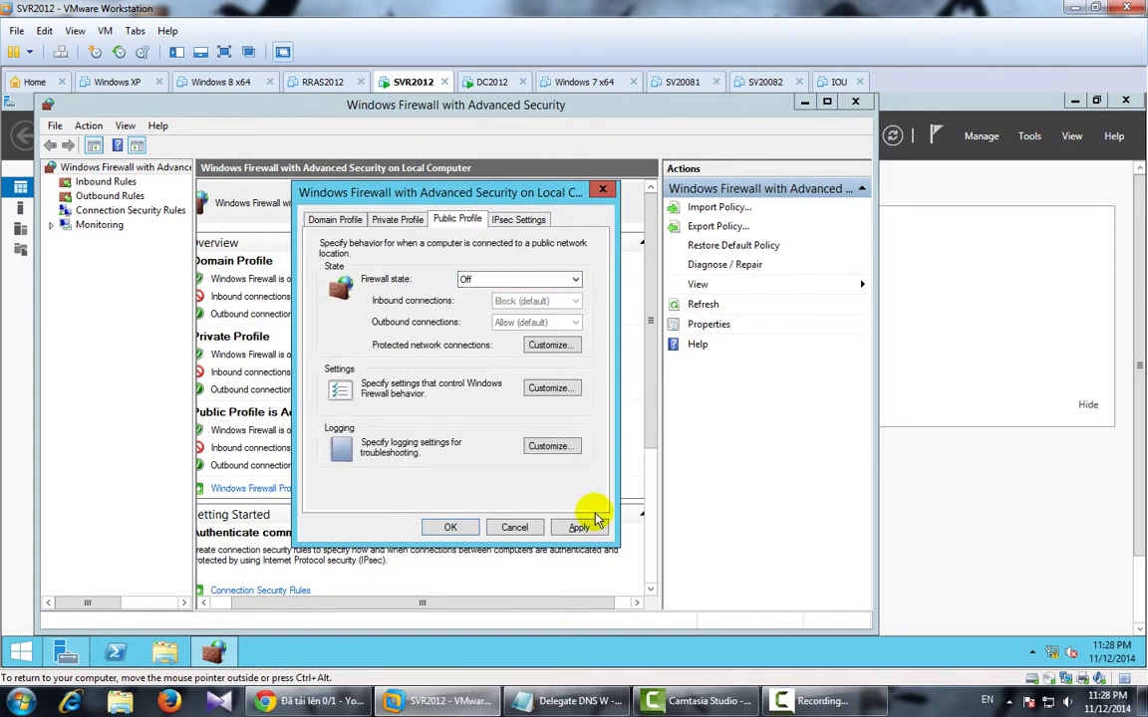
click(450, 527)
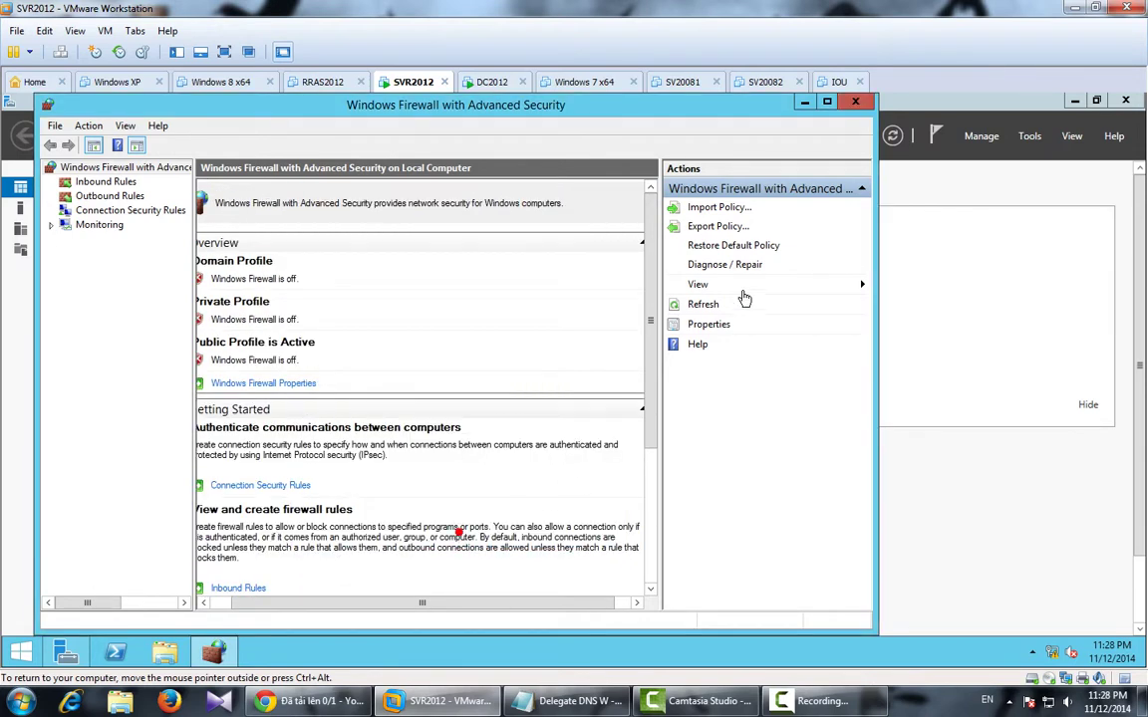
click(854, 102)
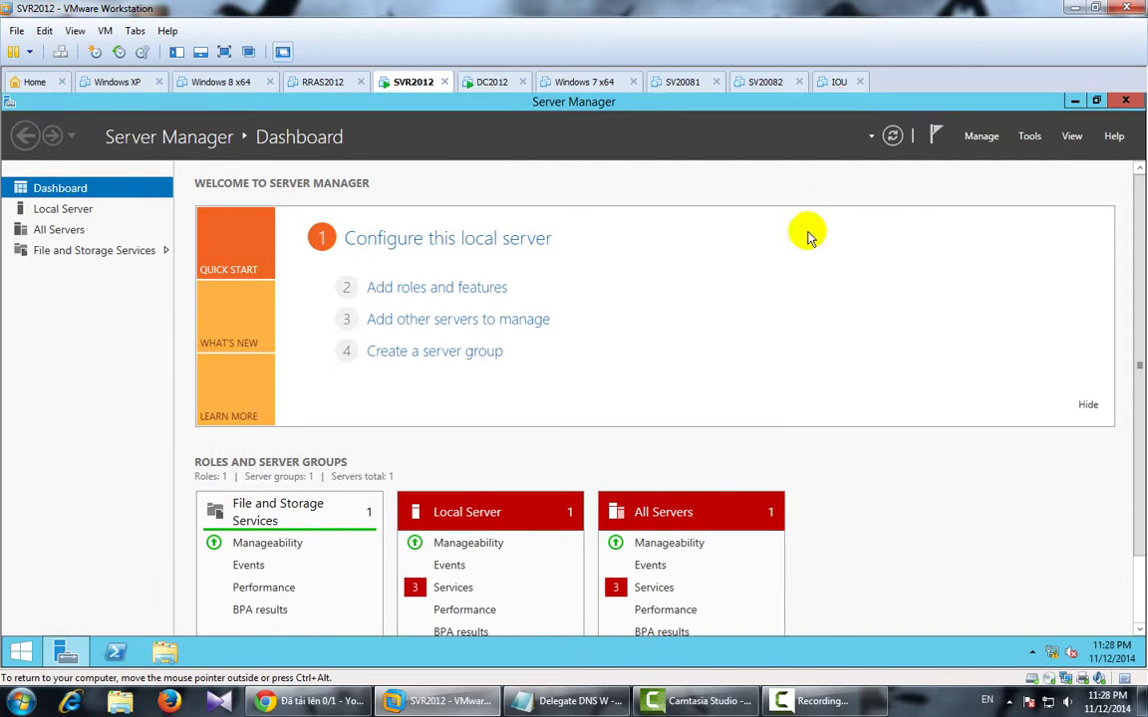
right_click(1052, 652)
Open Ethernet0's IPv4 properties from the Network and Sharing Center.
click(1020, 638)
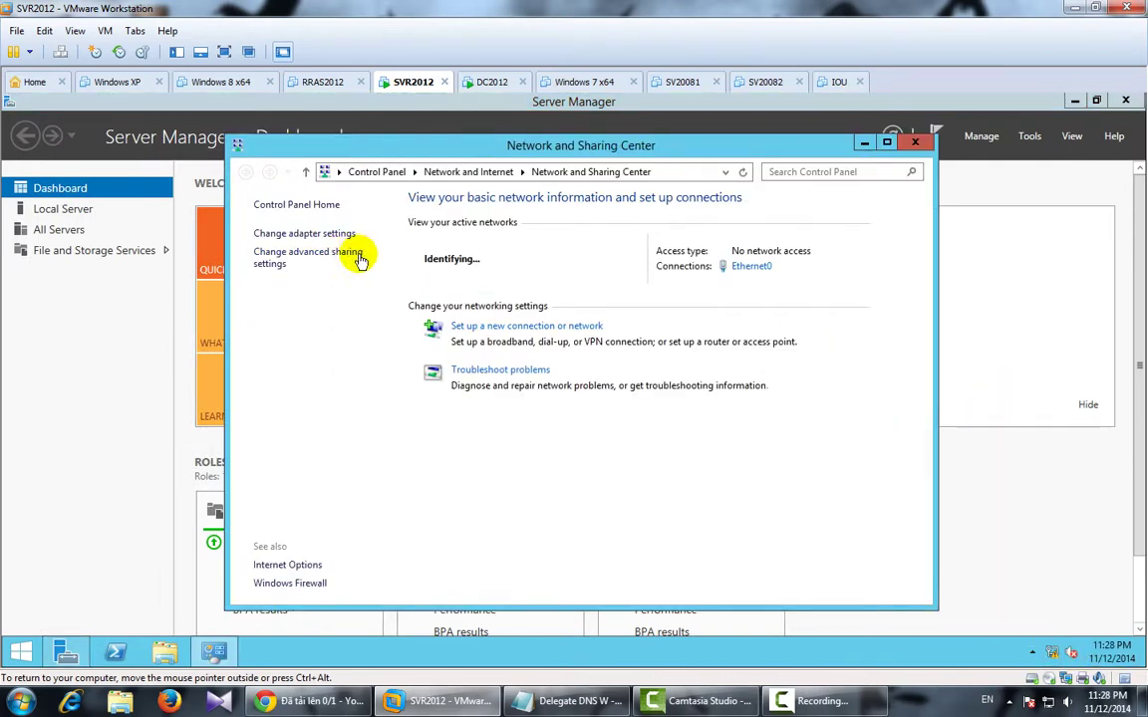
click(304, 233)
double_click(333, 256)
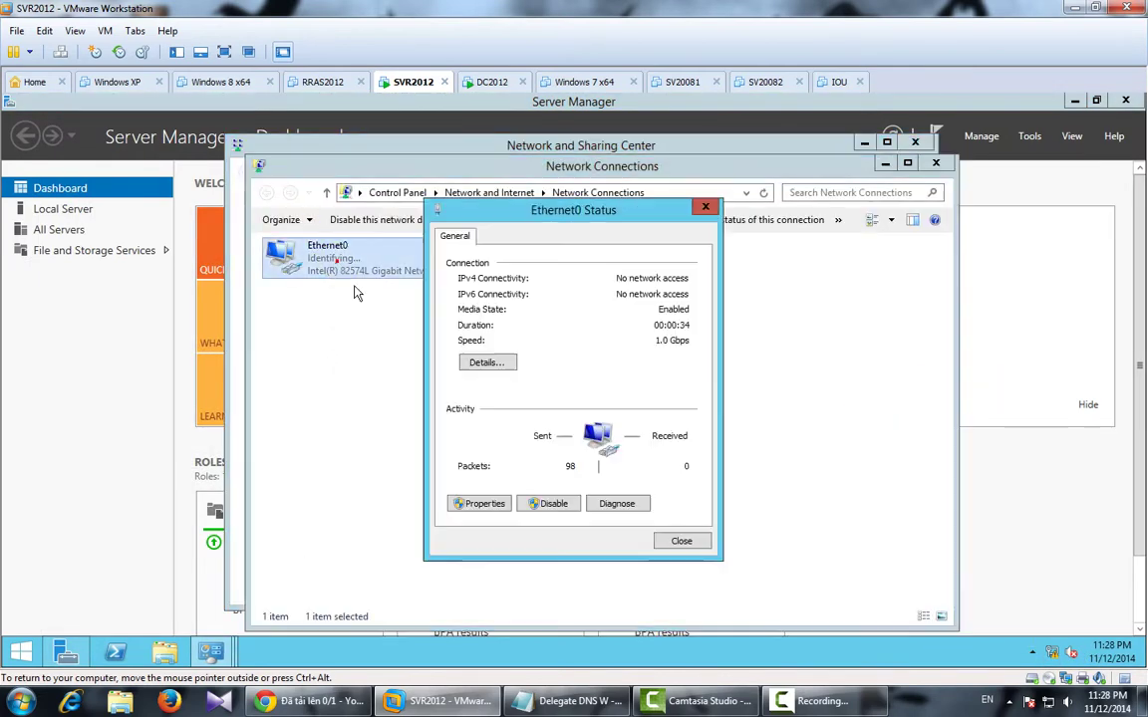
click(478, 503)
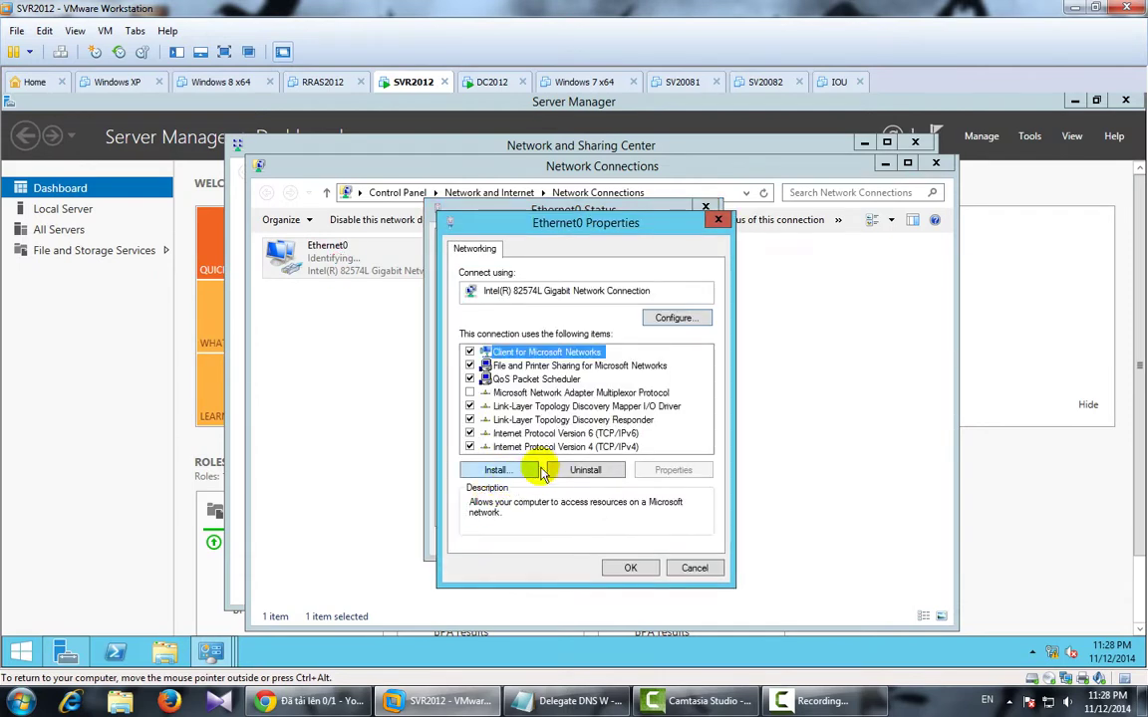
double_click(520, 447)
Set static IP 210.245.0.2, mask 255.255.255.0, DNS 210.245.0.2, and close the network windows.
click(498, 392)
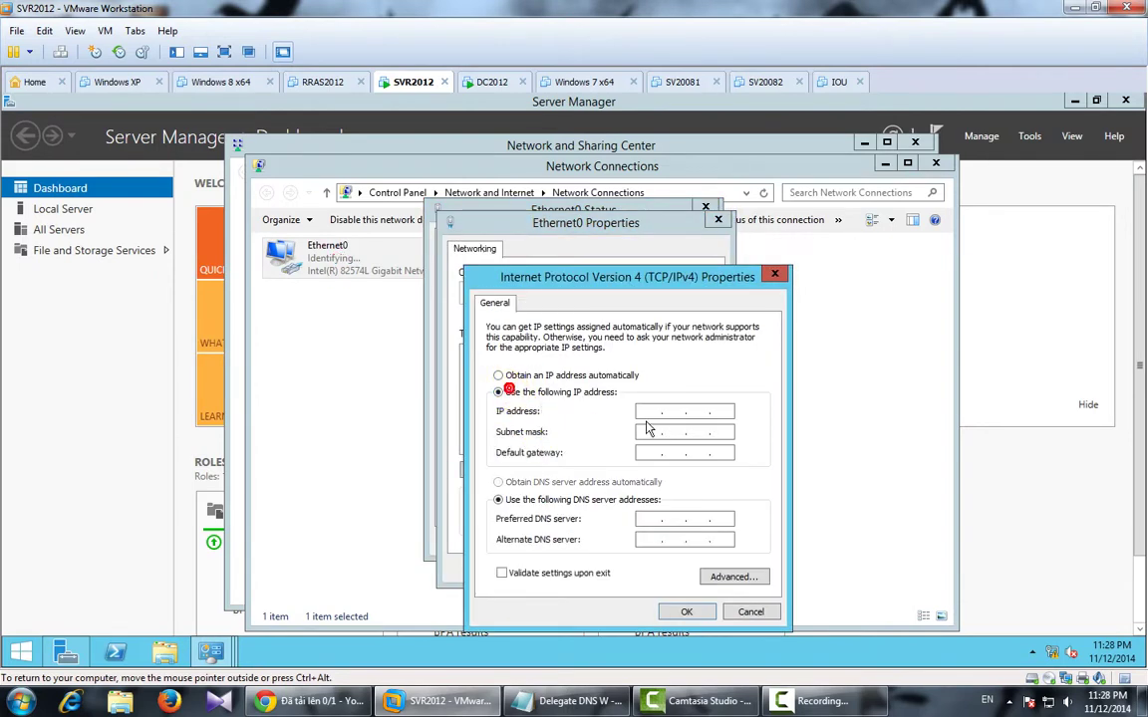
click(647, 410)
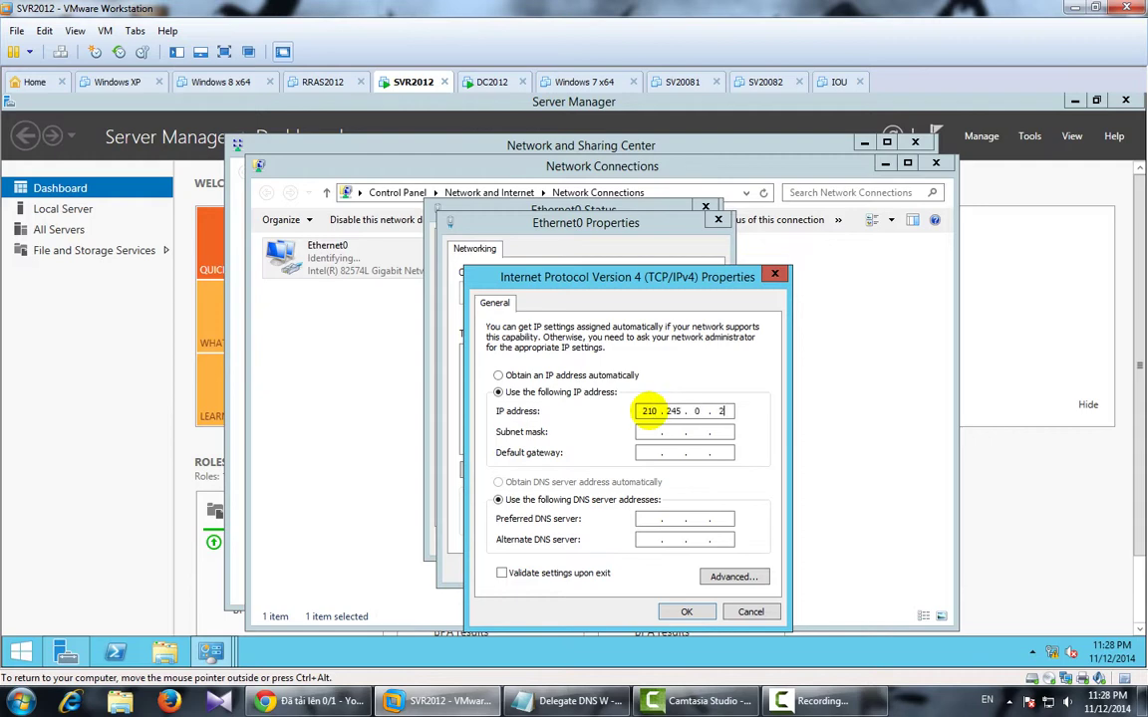
key(Tab)
key(Tab)
key(Tab)
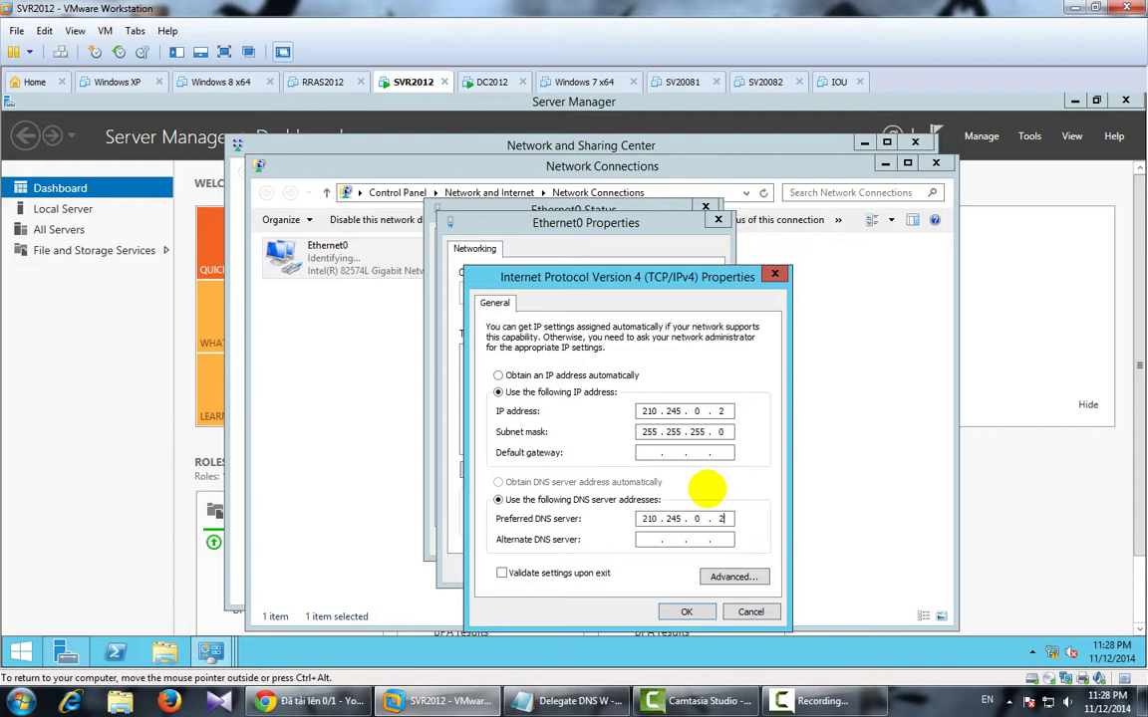
click(687, 611)
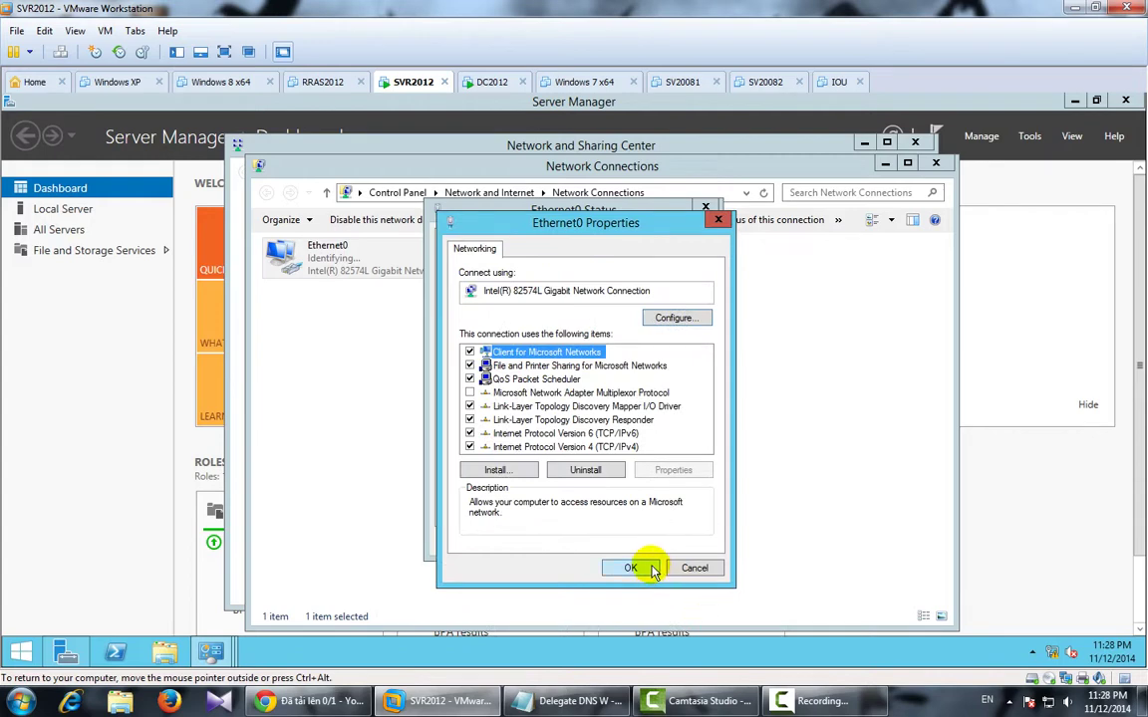
click(653, 570)
click(679, 542)
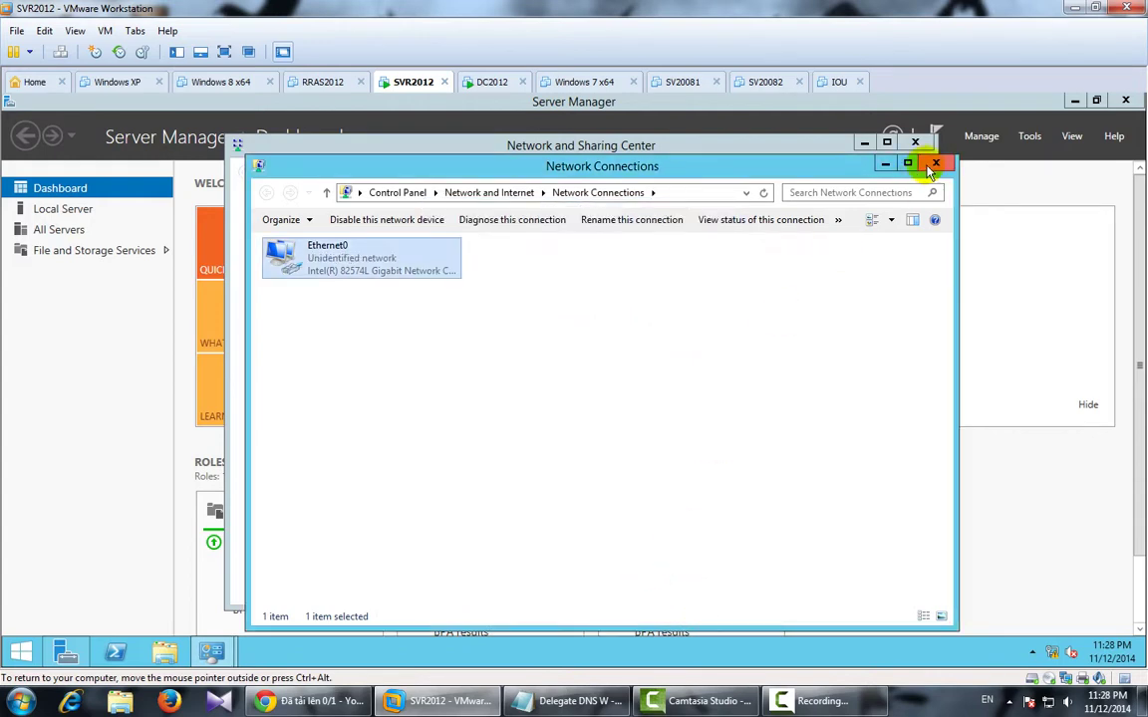
click(935, 163)
click(915, 141)
Start a role-based Add Roles and Features install targeting the local server.
click(981, 136)
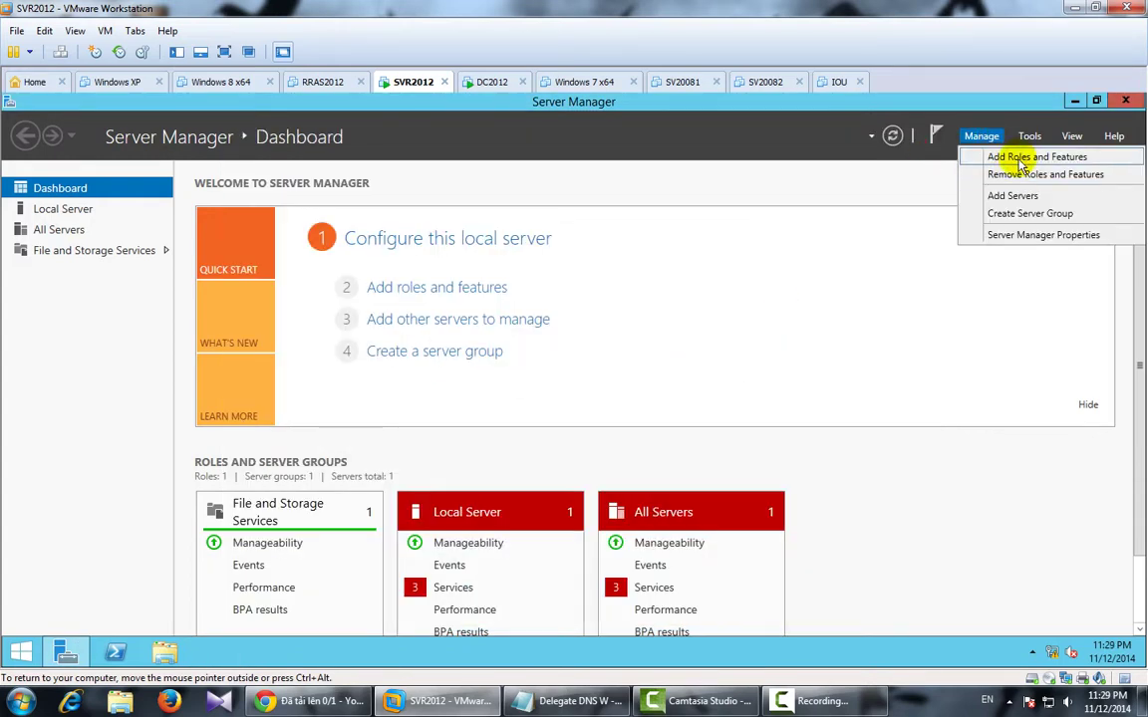
click(1021, 165)
click(495, 584)
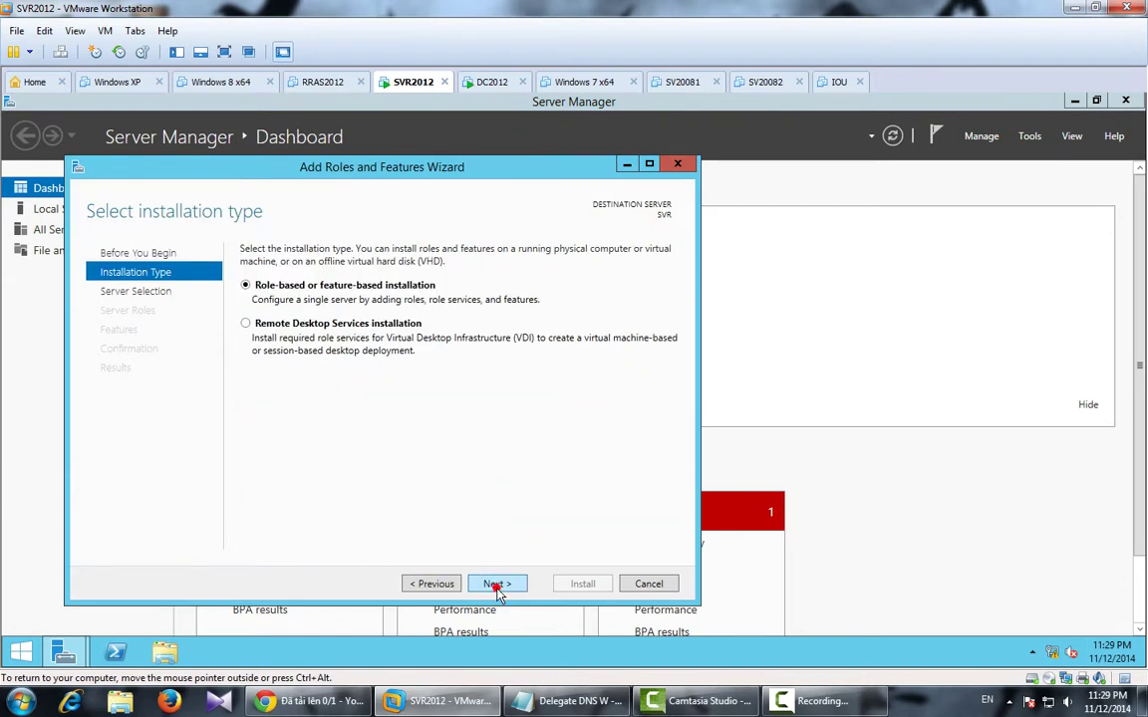
click(496, 585)
click(495, 585)
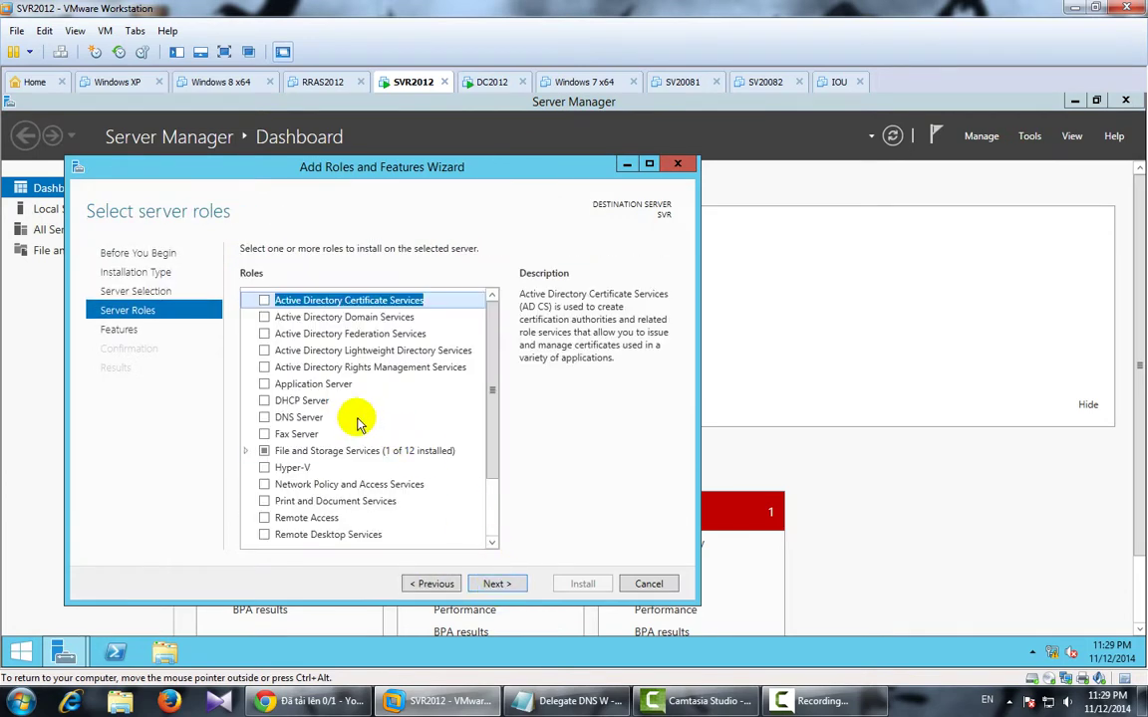
Select the DNS Server and Web Server (IIS) roles with their required features.
click(265, 419)
click(429, 441)
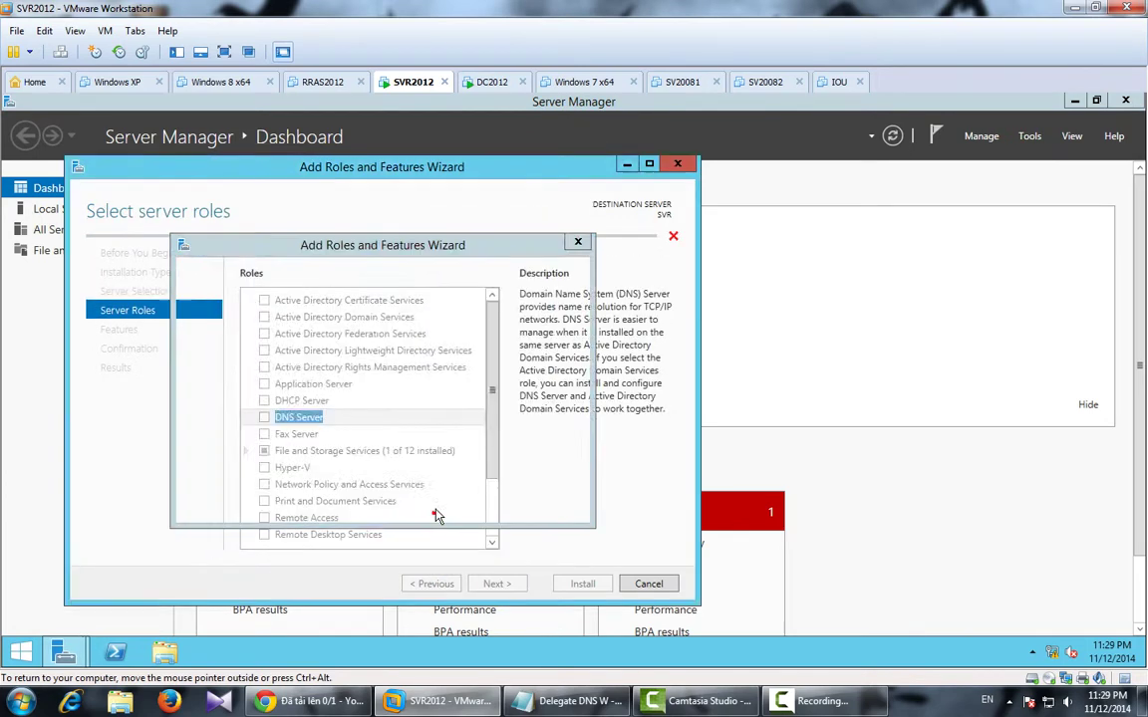
click(488, 506)
drag(492, 390, 494, 443)
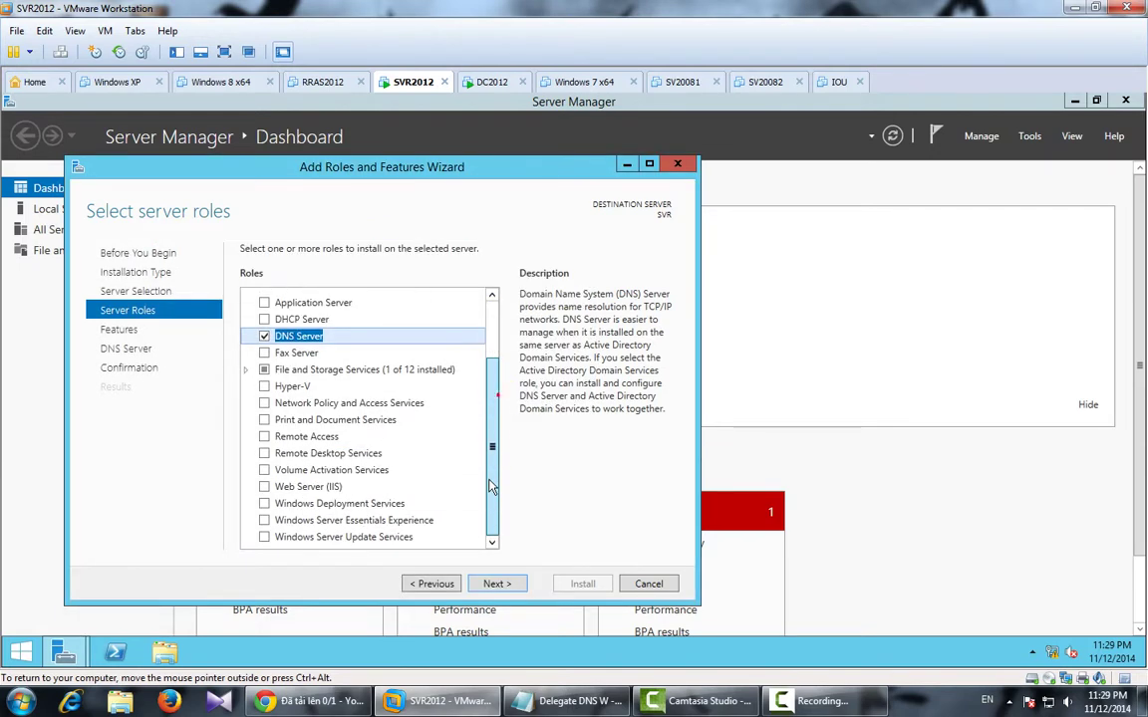
click(265, 486)
click(428, 510)
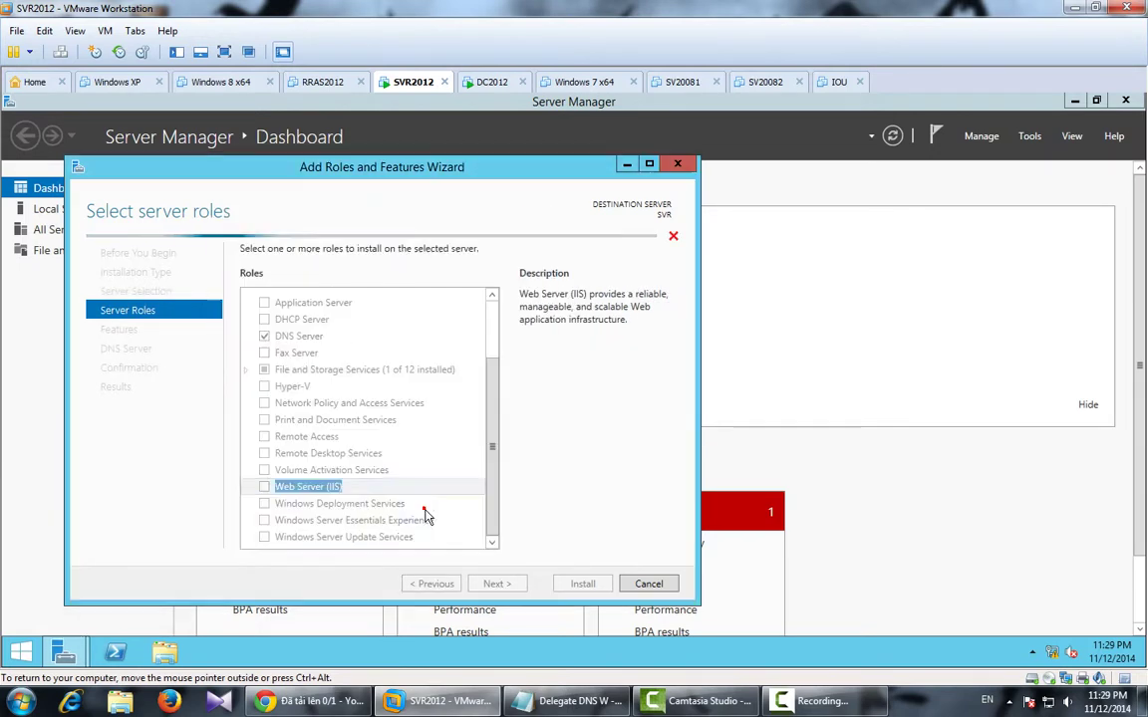
Accept the default features and role services, install, and close the finished wizard.
click(496, 584)
click(496, 584)
click(498, 585)
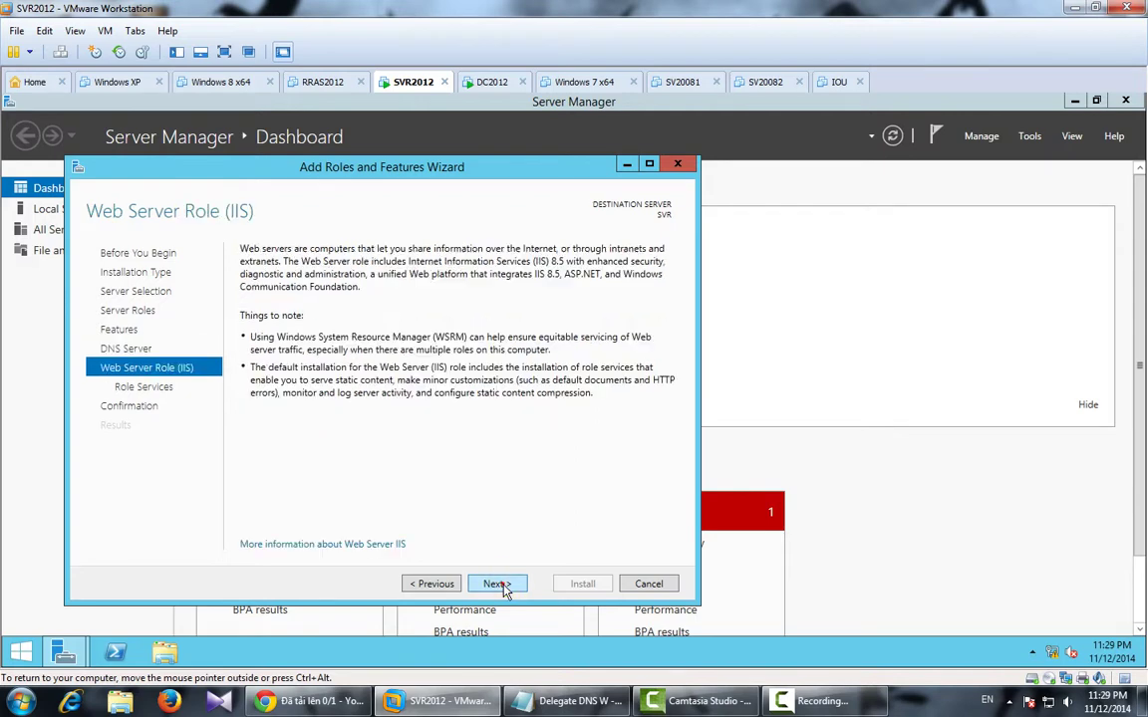
click(498, 585)
click(504, 585)
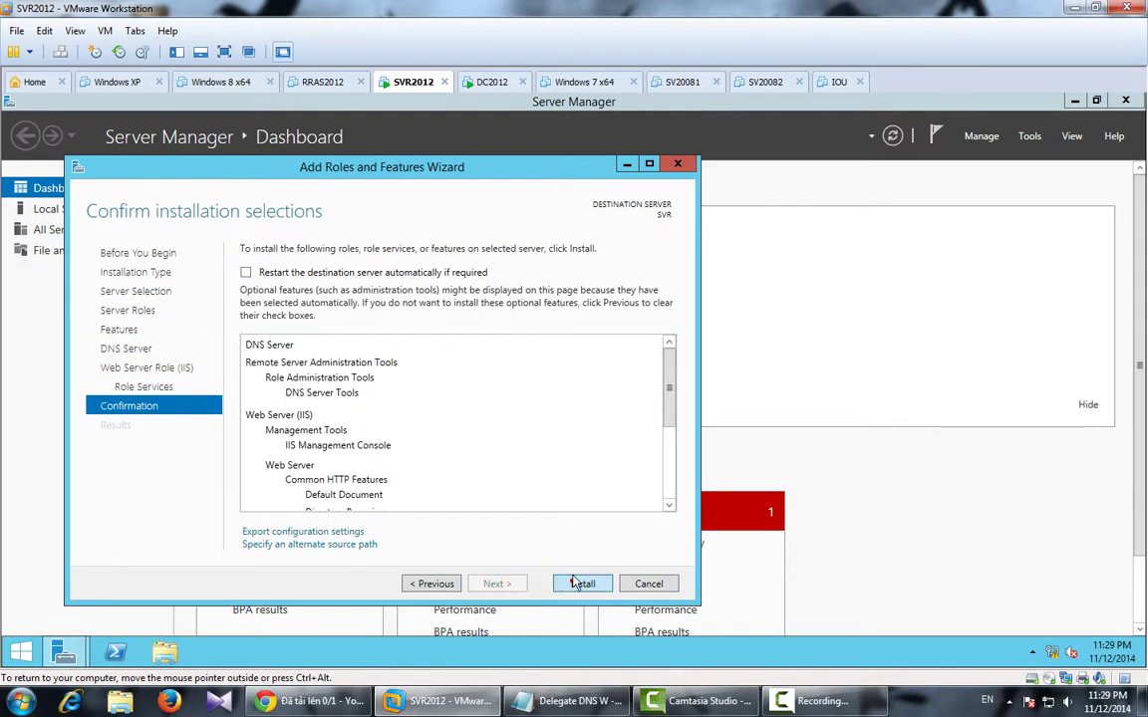
click(580, 585)
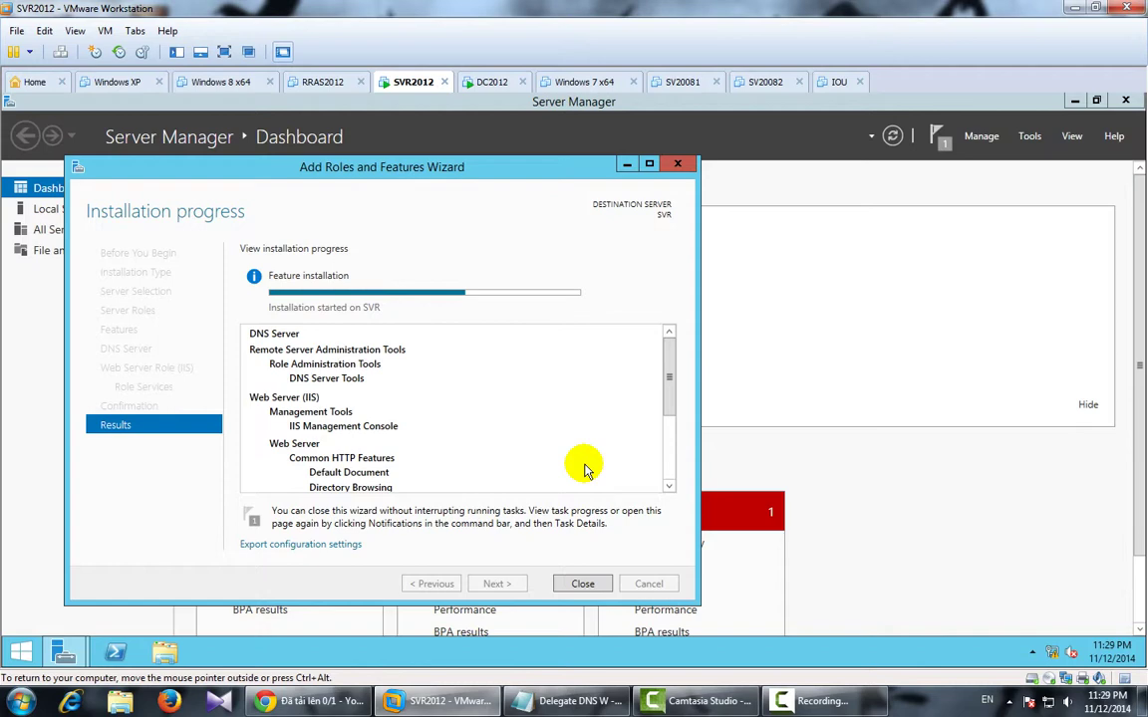
click(575, 587)
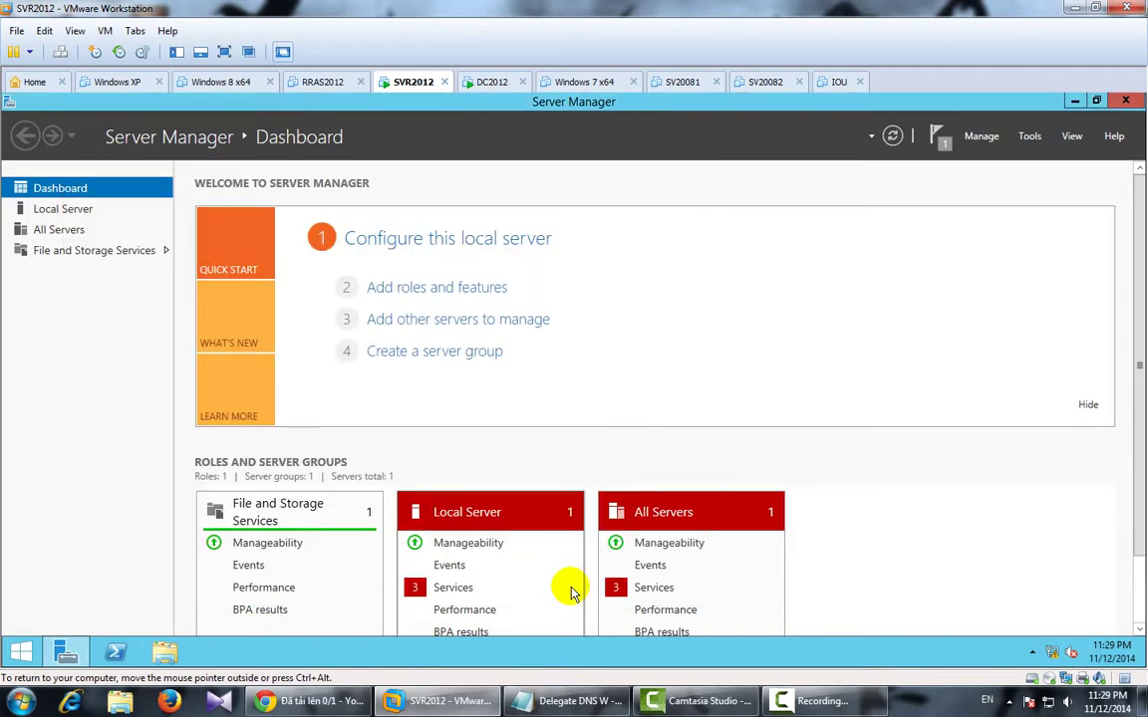
Open DNS Manager and start a new zone under SVR's Forward Lookup Zones.
click(1030, 138)
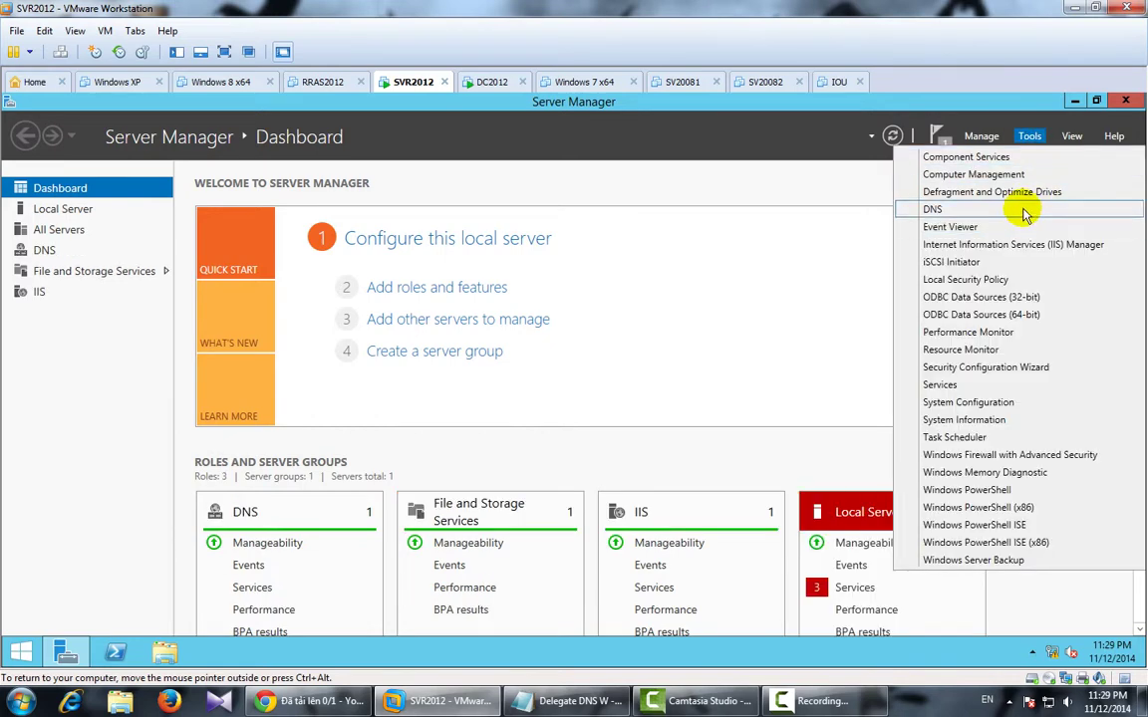
click(932, 209)
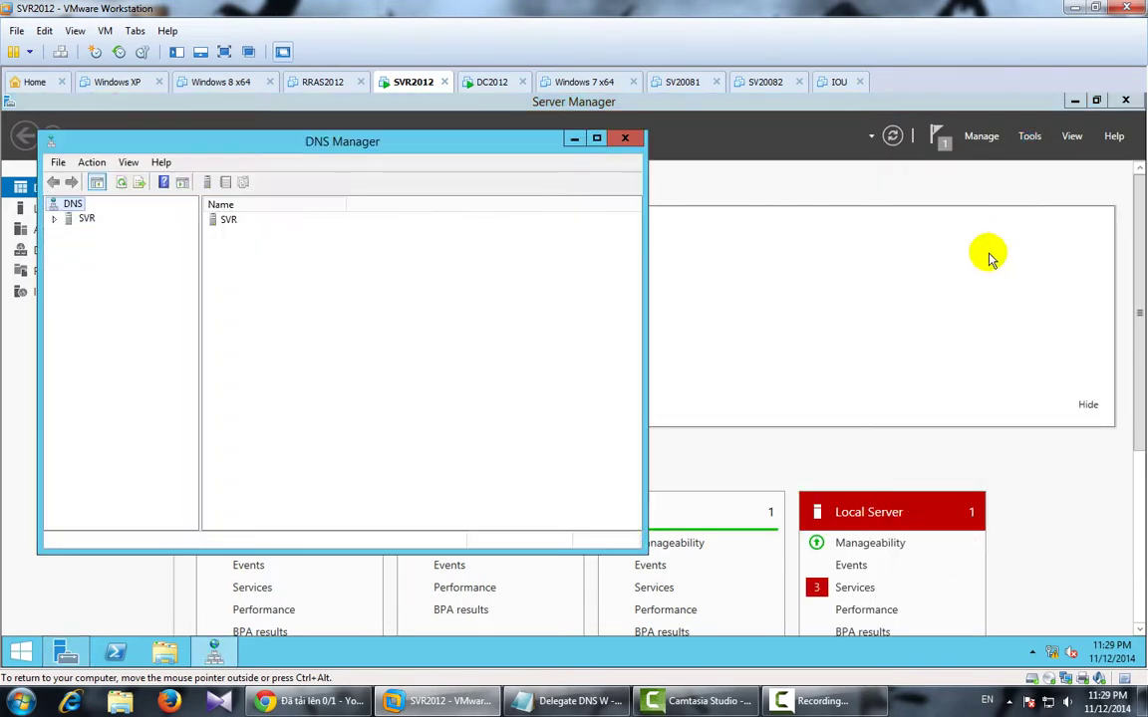
double_click(87, 219)
click(96, 248)
right_click(100, 243)
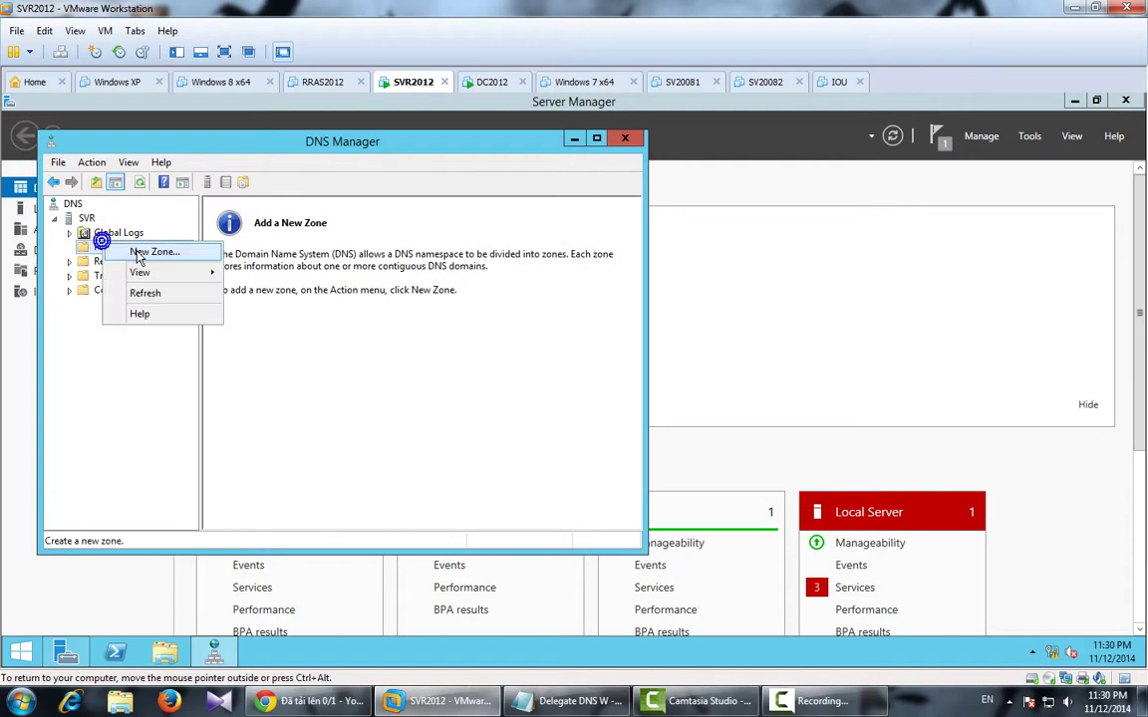
click(149, 252)
Create primary zone ipmac.vn with zone file ipmac.vn.dns, then open its records.
click(343, 436)
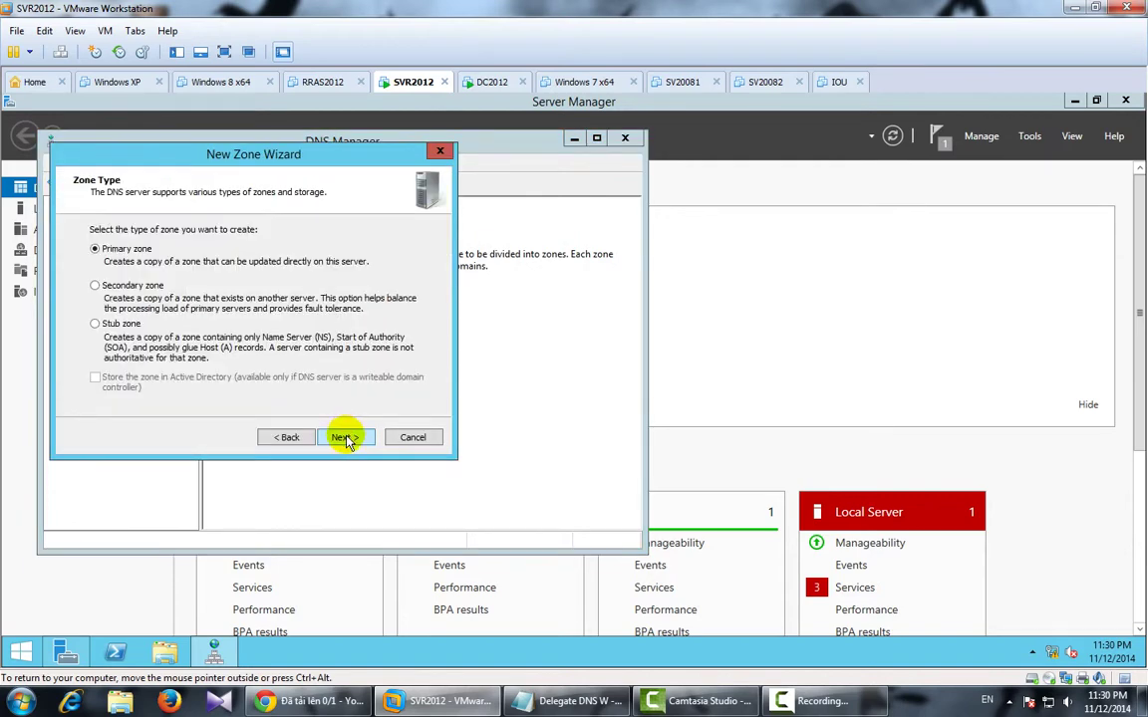
click(345, 439)
text(ipmac.vn)
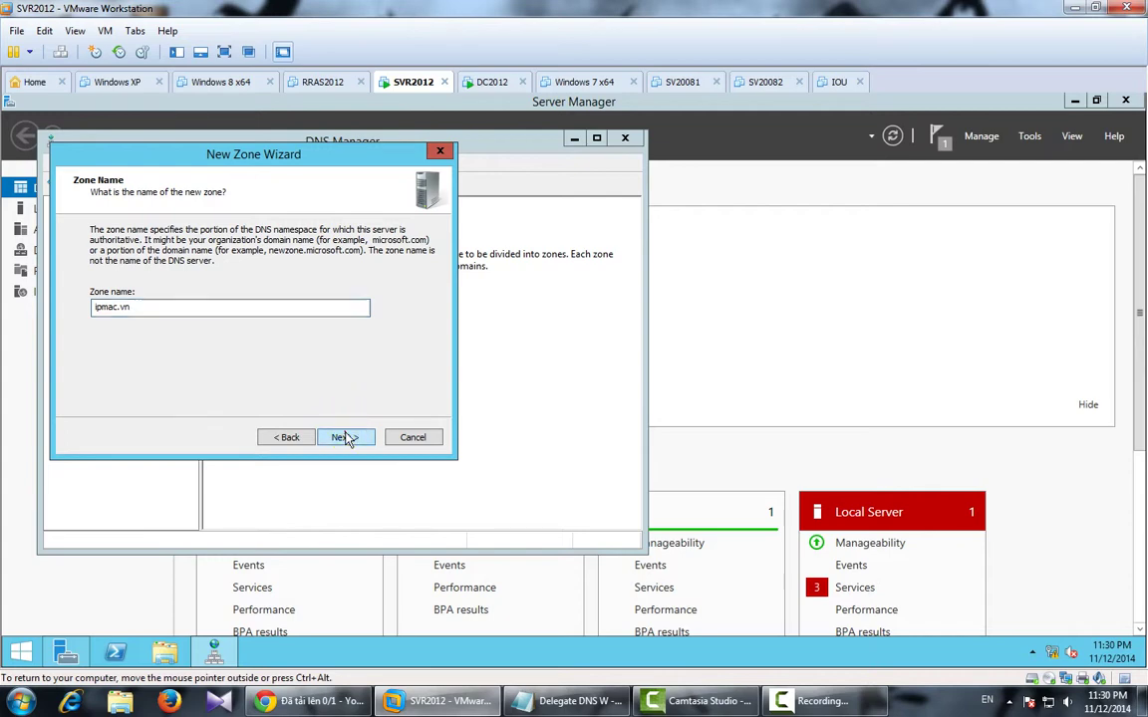
click(345, 437)
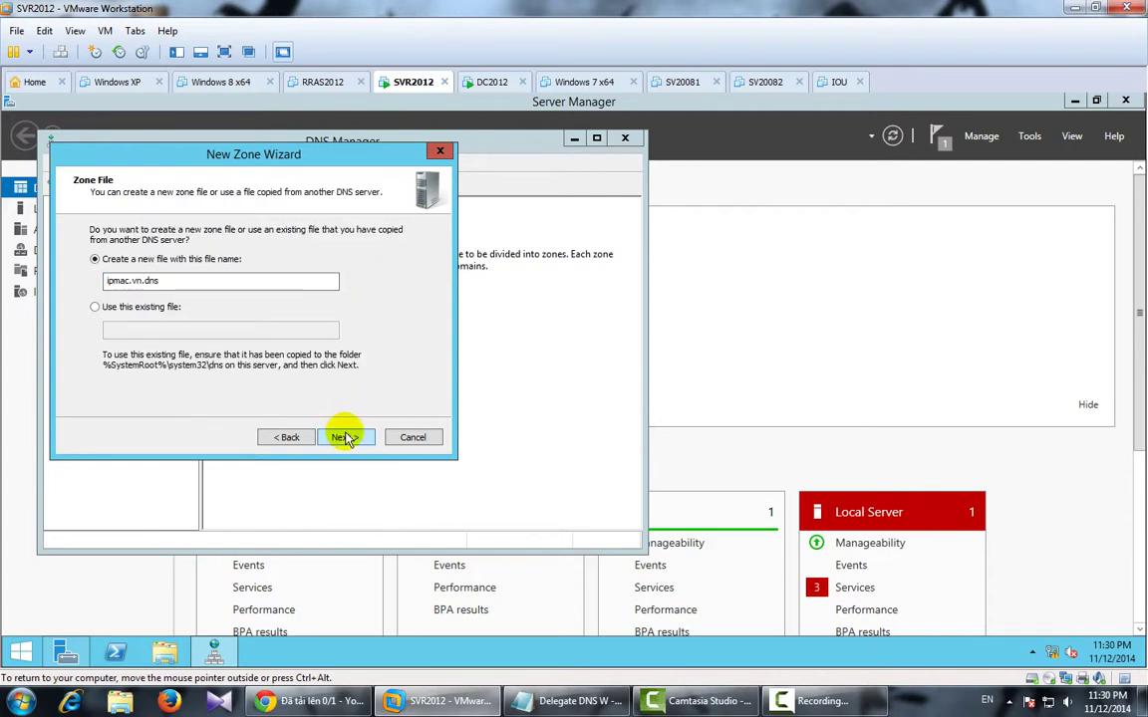
click(344, 438)
click(343, 438)
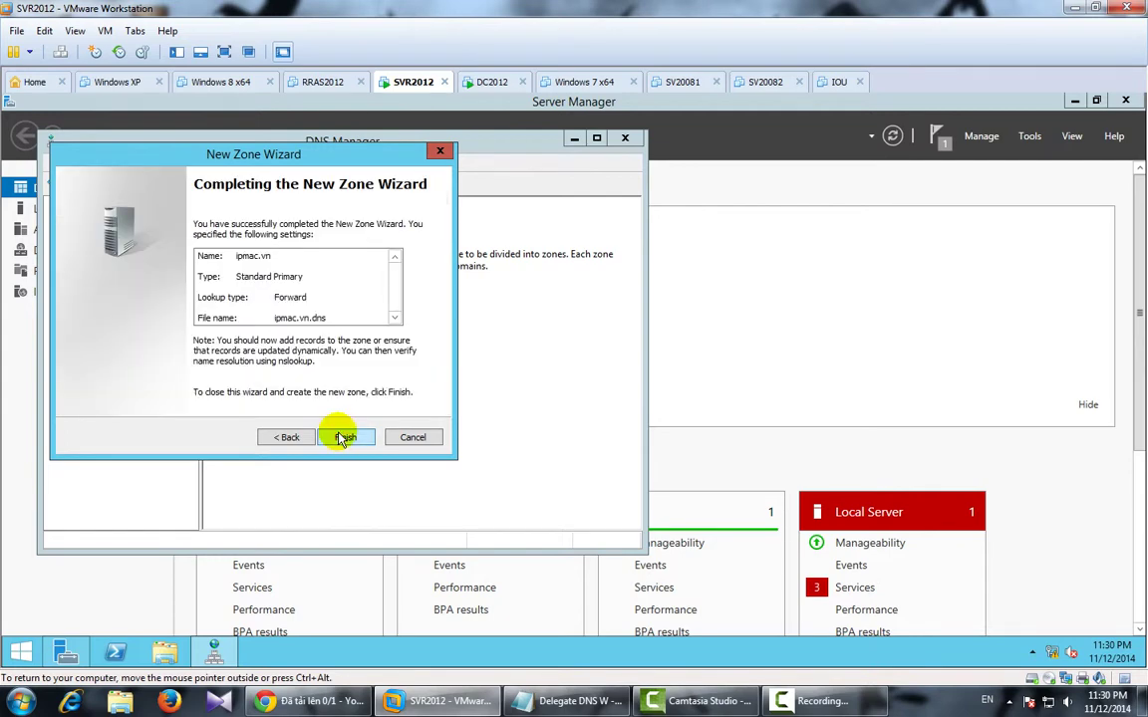
click(344, 439)
double_click(239, 221)
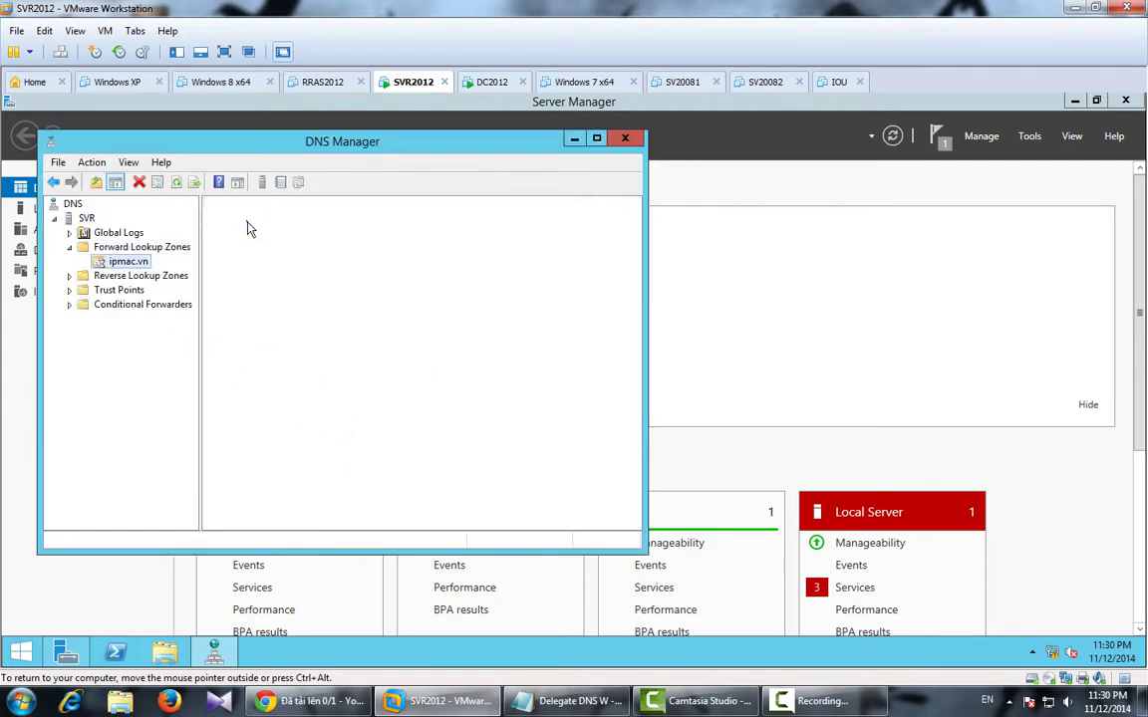
right_click(269, 279)
Add a host record for ipmac.vn itself pointing to 210.245.0.2.
click(304, 319)
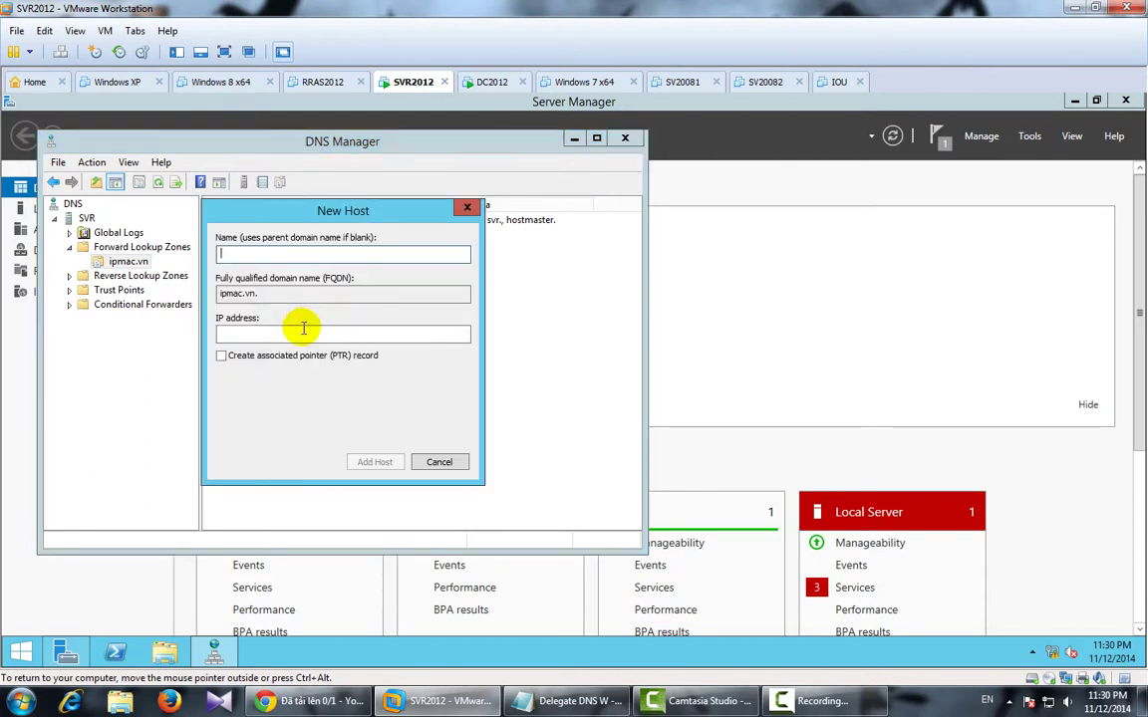
click(301, 329)
text(210)
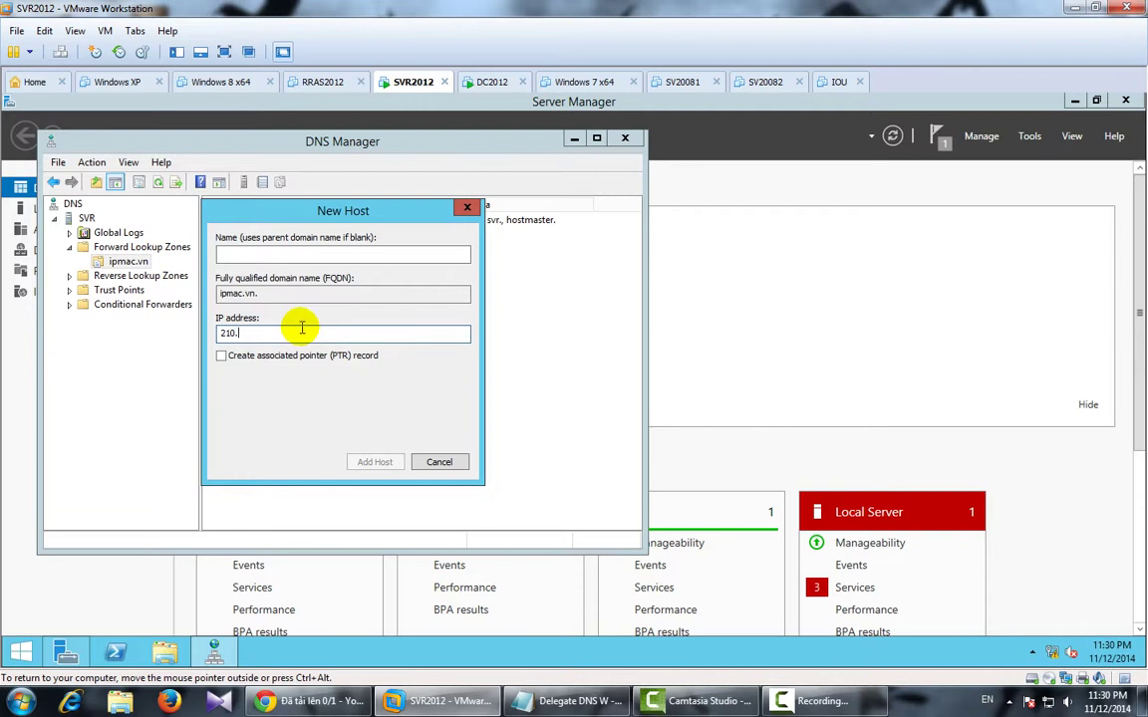
text(.245.0.2)
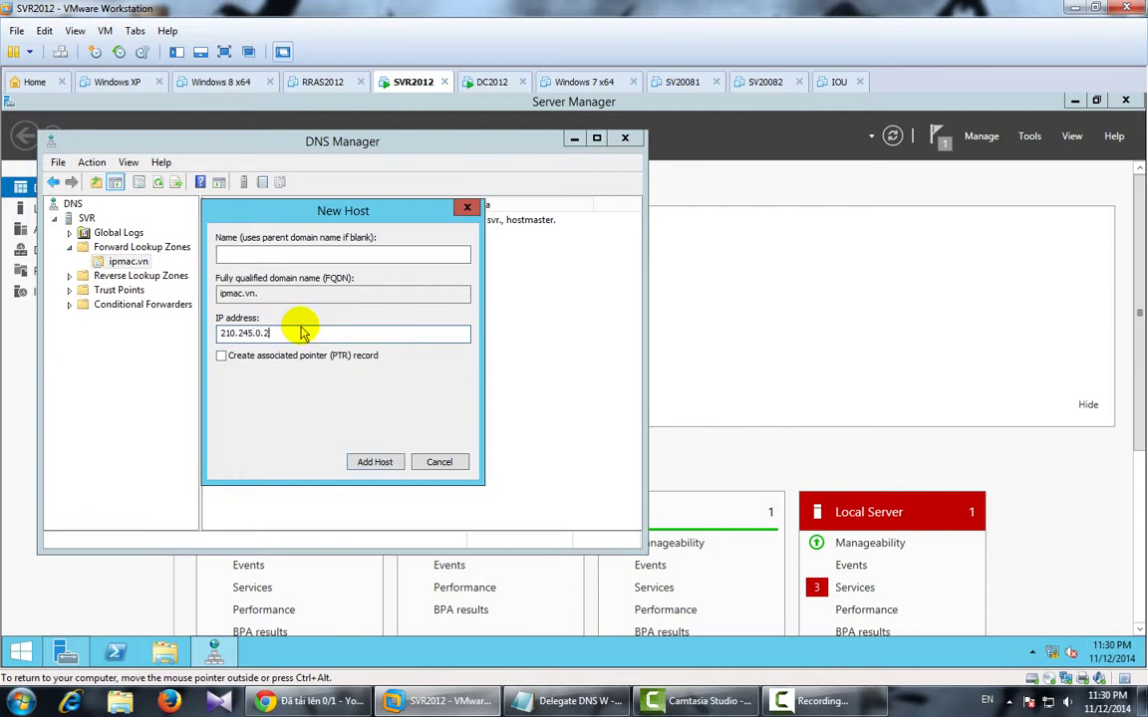
click(374, 462)
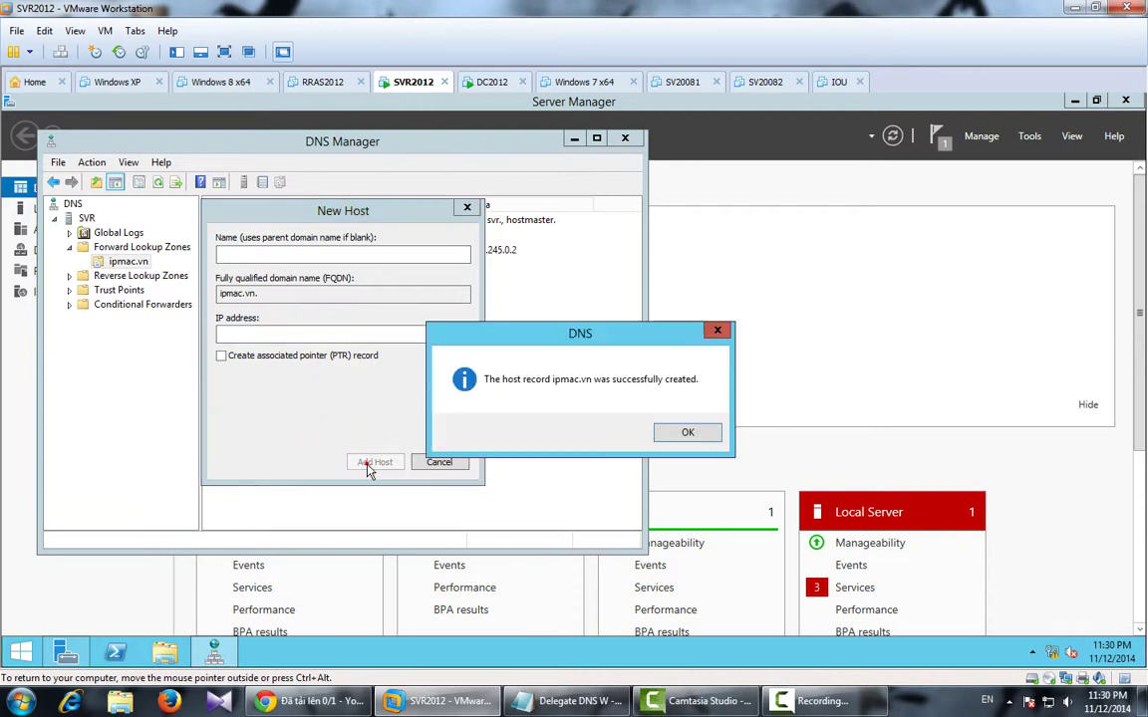
click(681, 434)
Add the www host at 210.245.0.2, finish, and bring up the Start screen.
text(www)
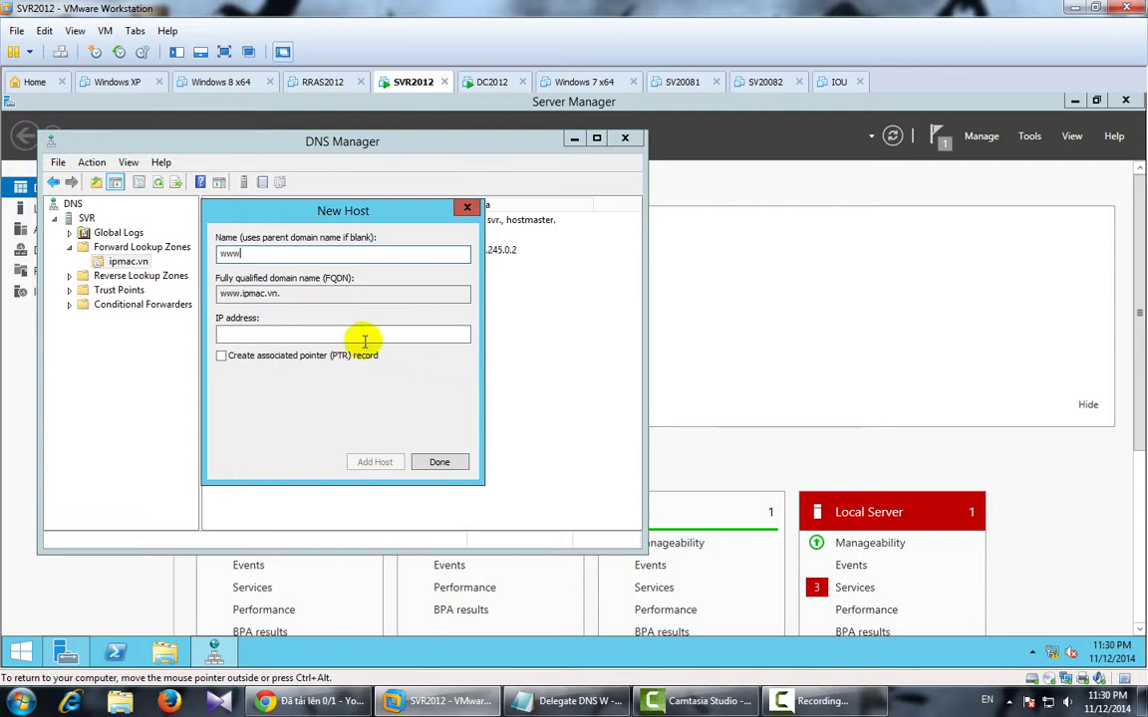
click(358, 336)
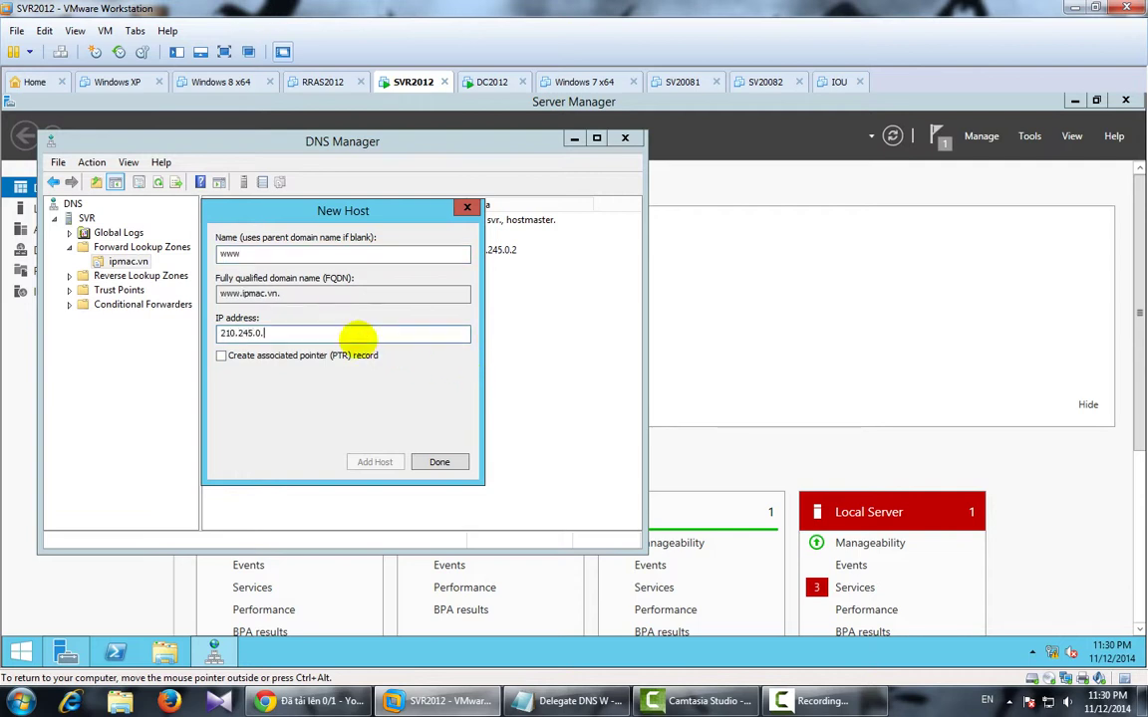
text(2)
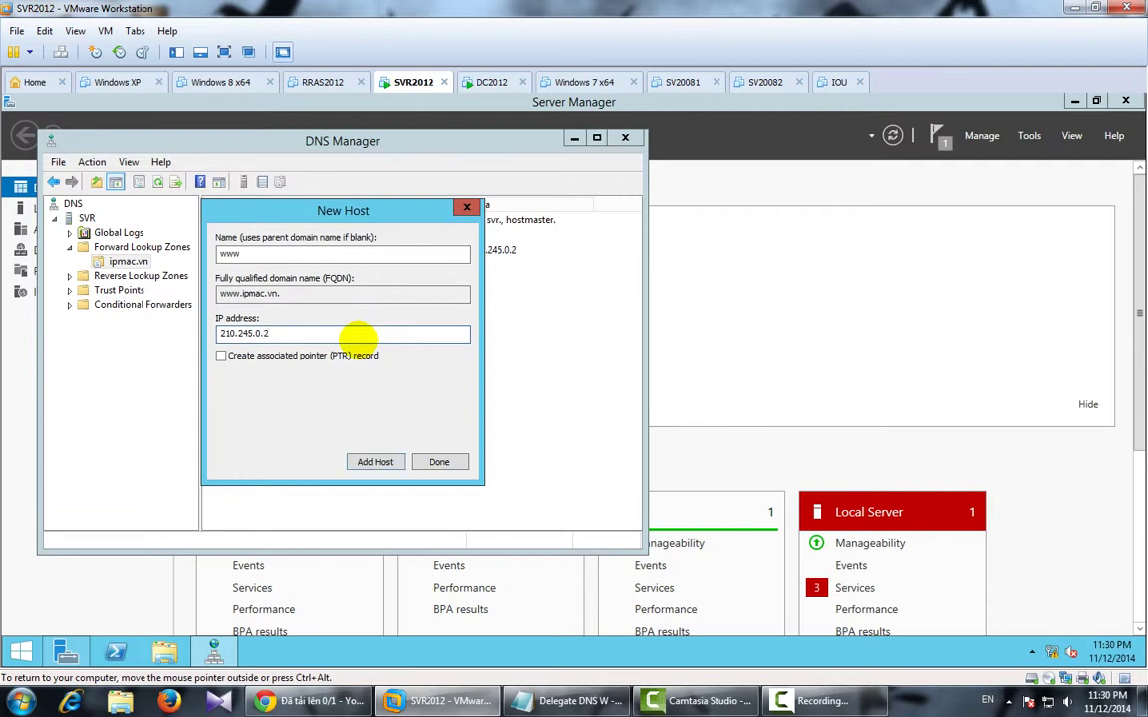
click(375, 462)
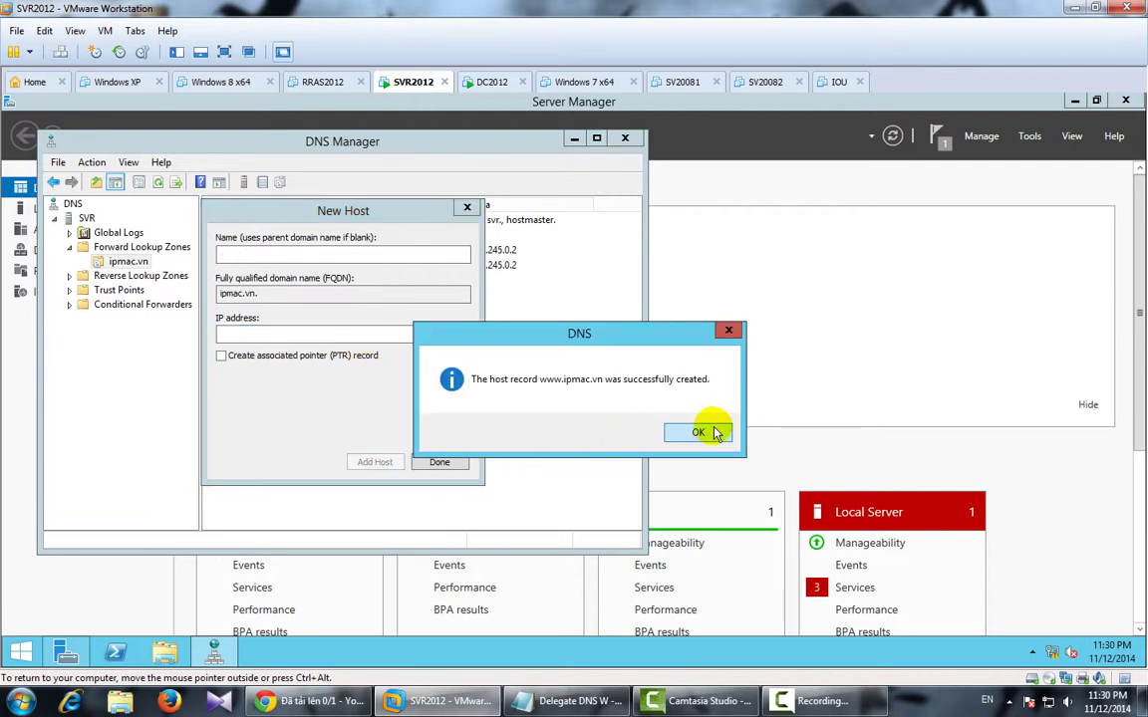
click(699, 432)
click(445, 463)
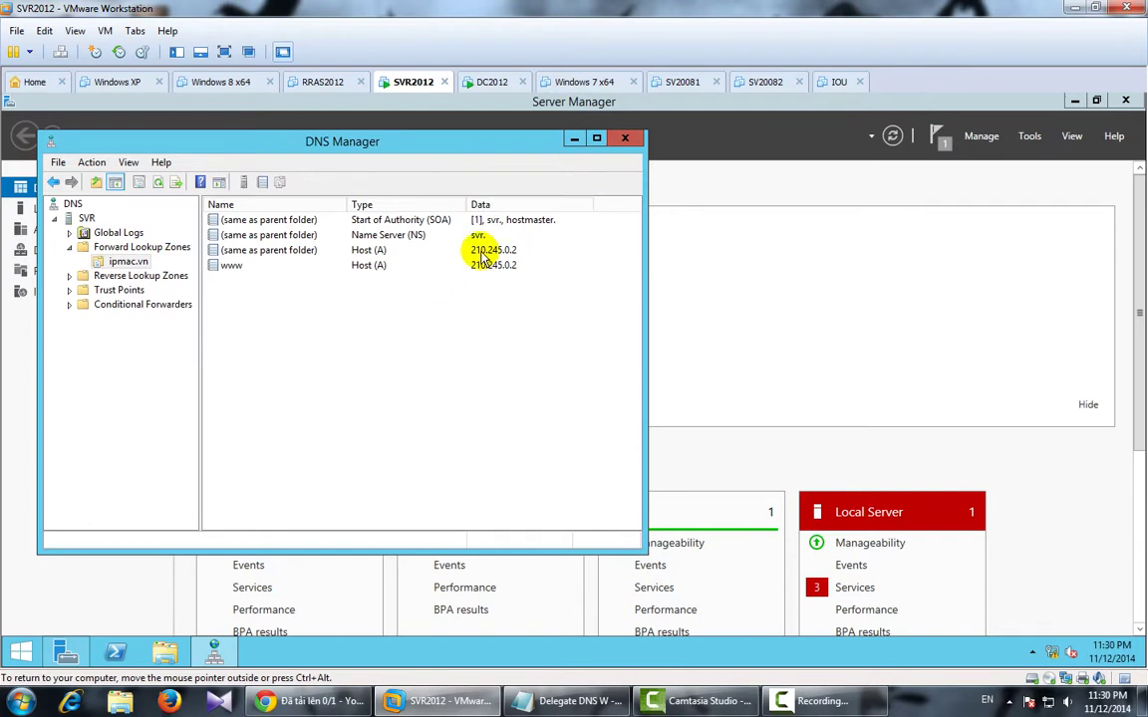
click(18, 655)
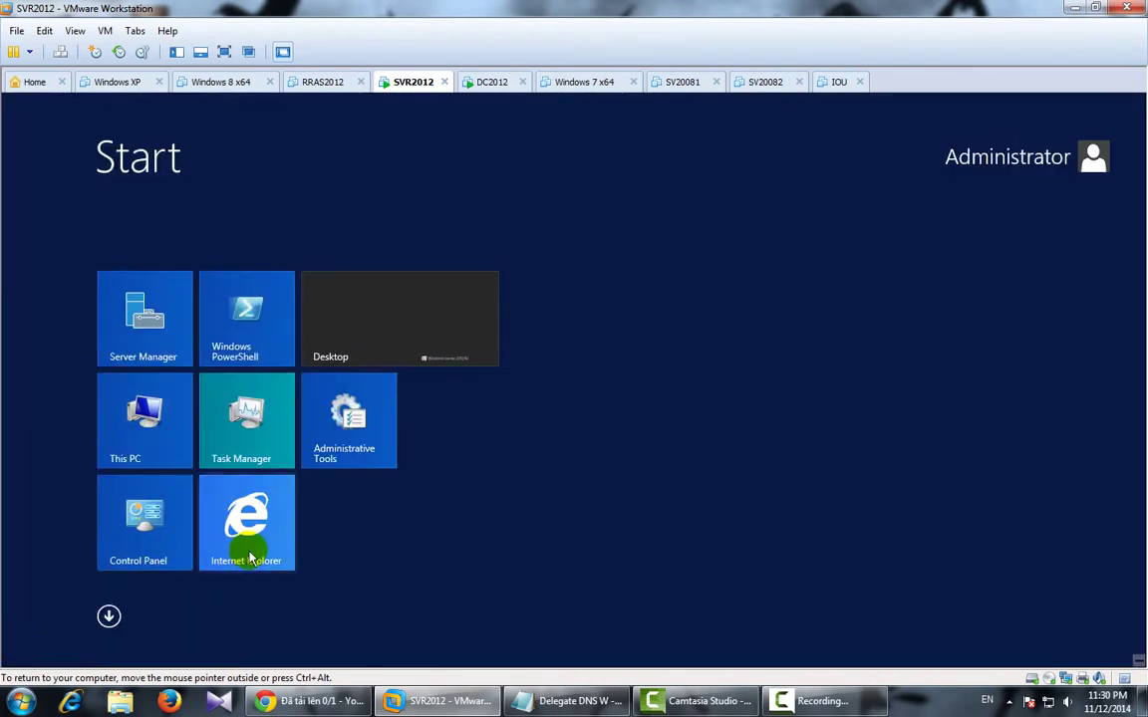
Launch Internet Explorer with setup deferred and load ipmac.vn, correcting the ipmac.vm typo.
click(246, 543)
click(239, 406)
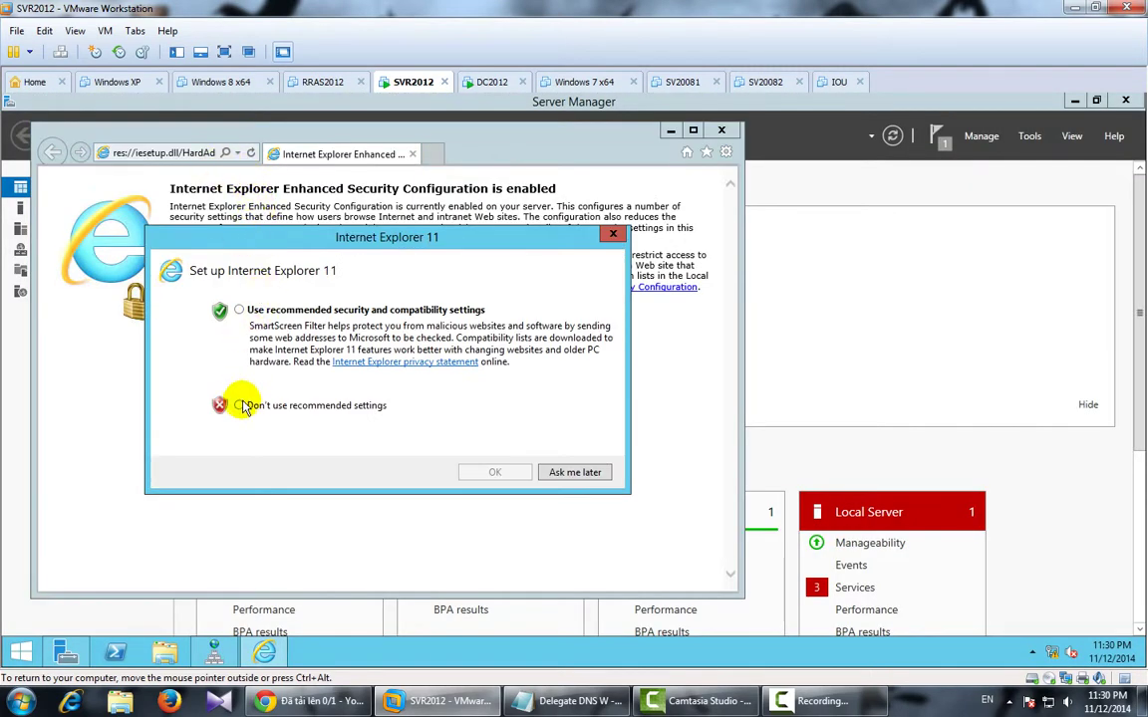
click(573, 473)
click(149, 152)
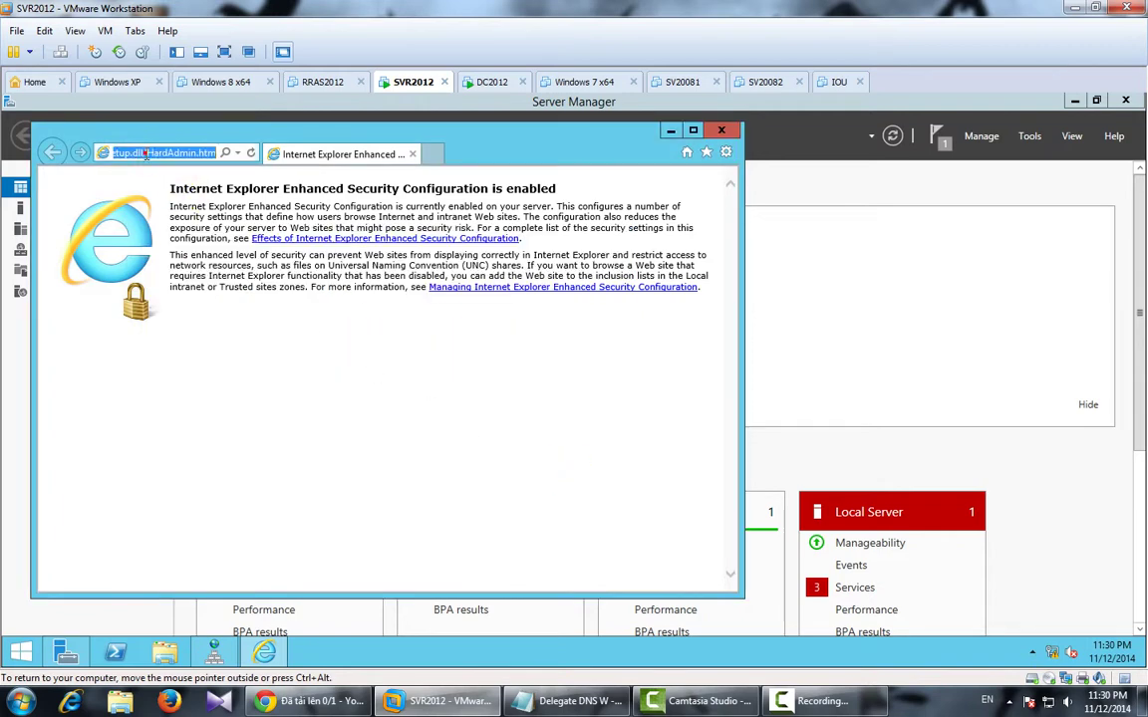
text(ipmac)
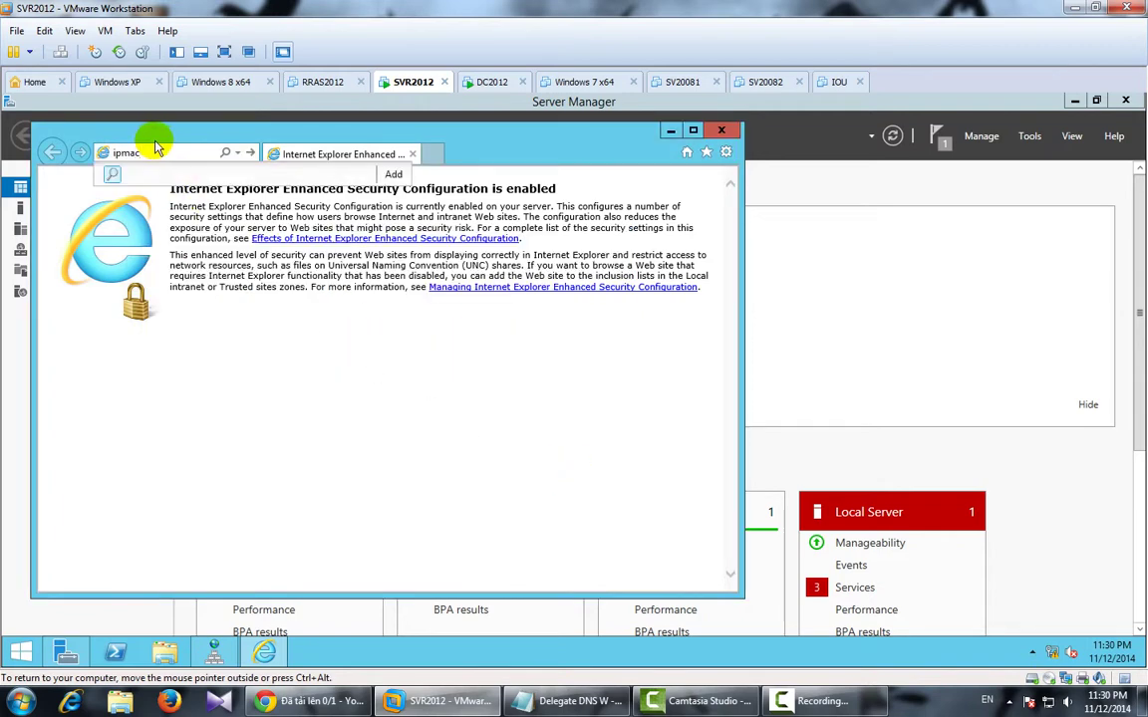
text(.vm)
key(Return)
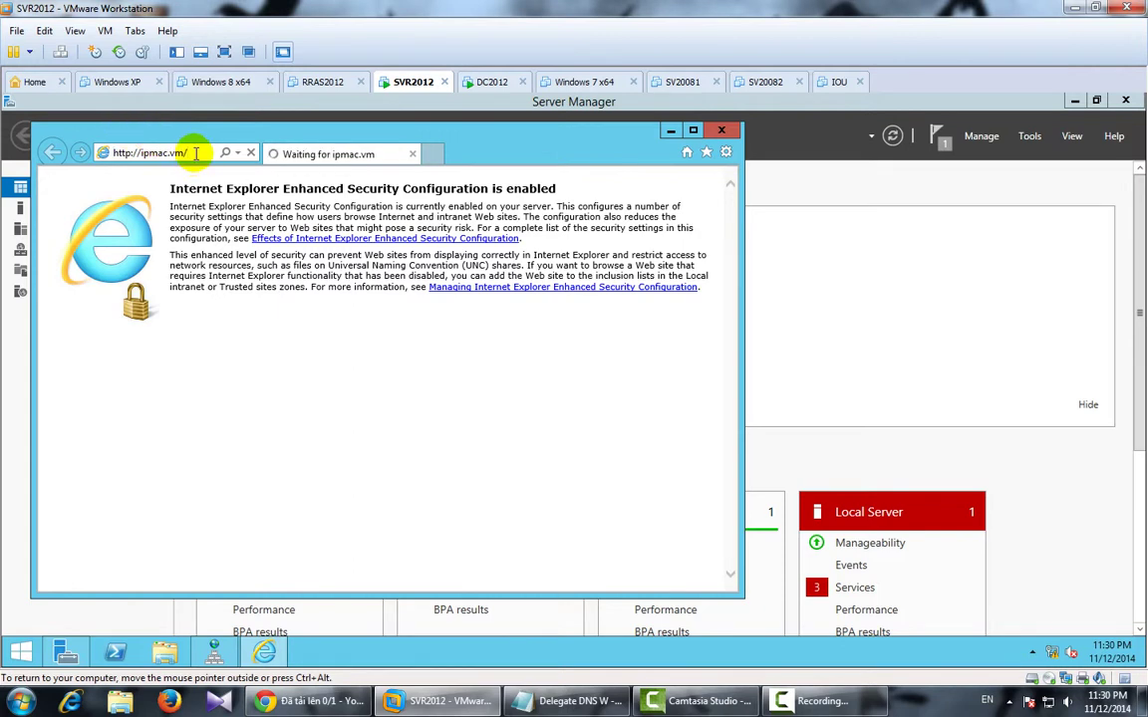
drag(196, 153, 97, 151)
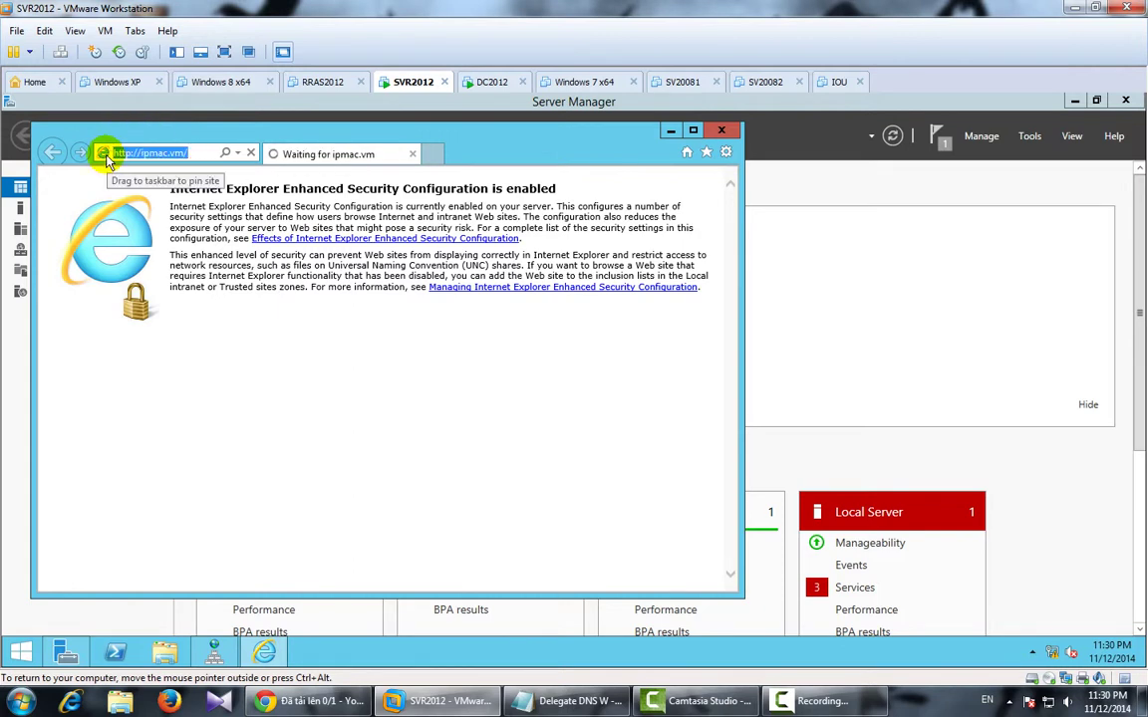
text(ipmac.vn)
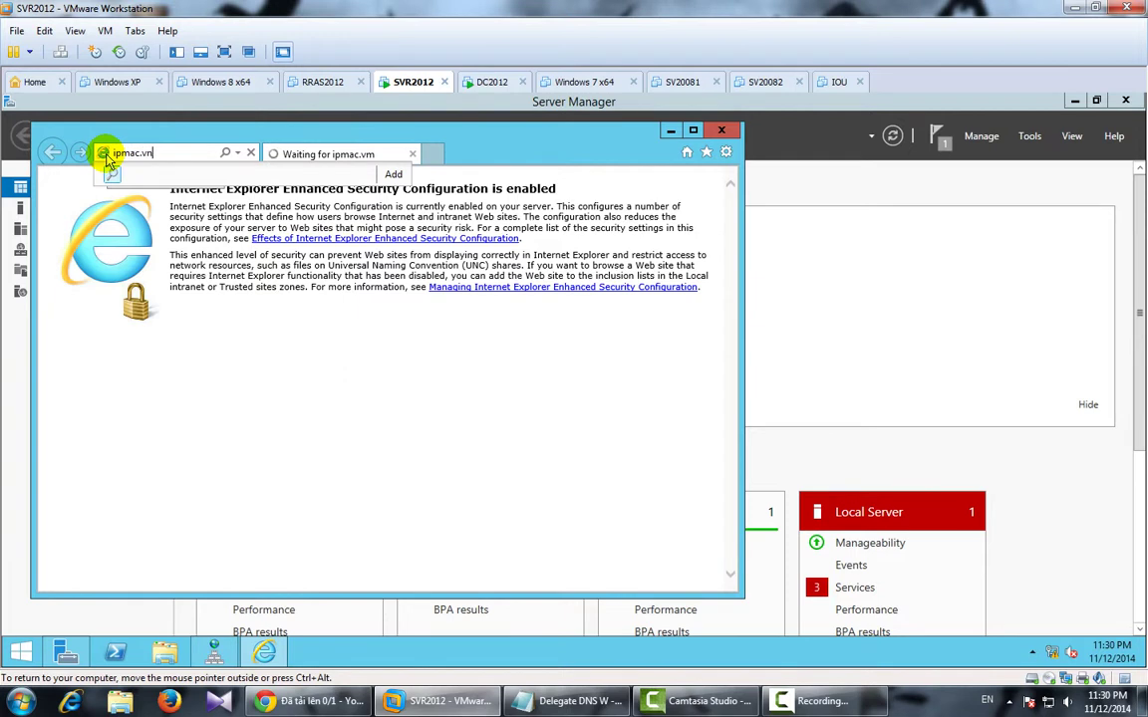
key(Return)
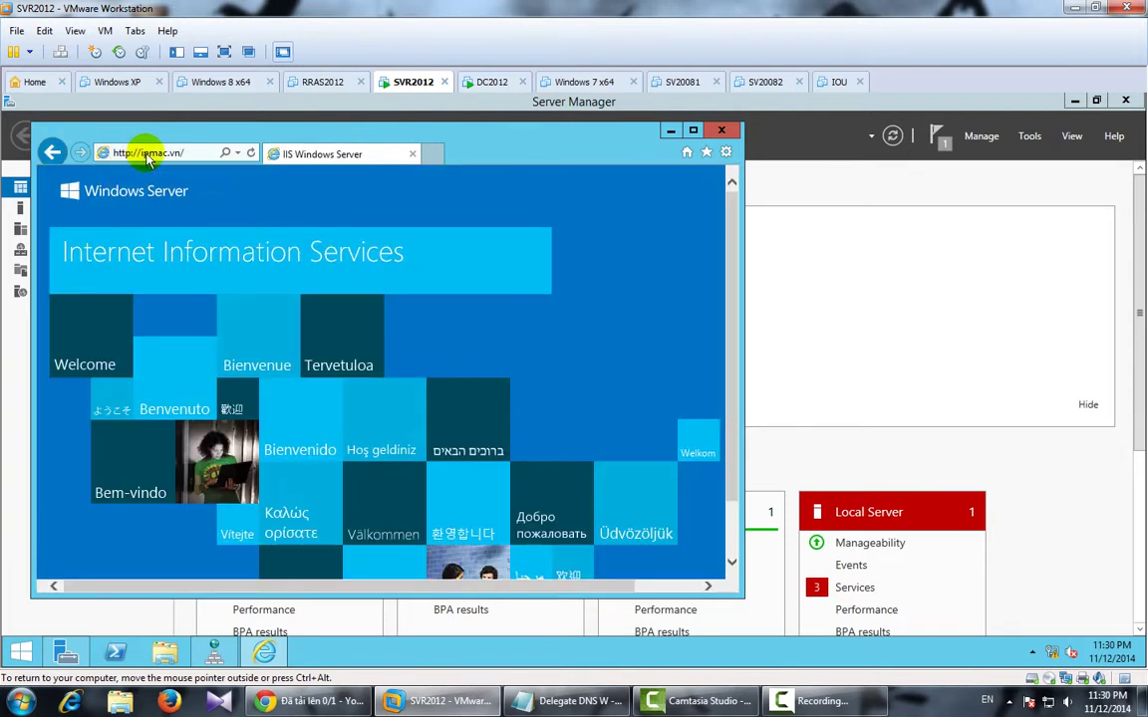
click(140, 153)
text(www.)
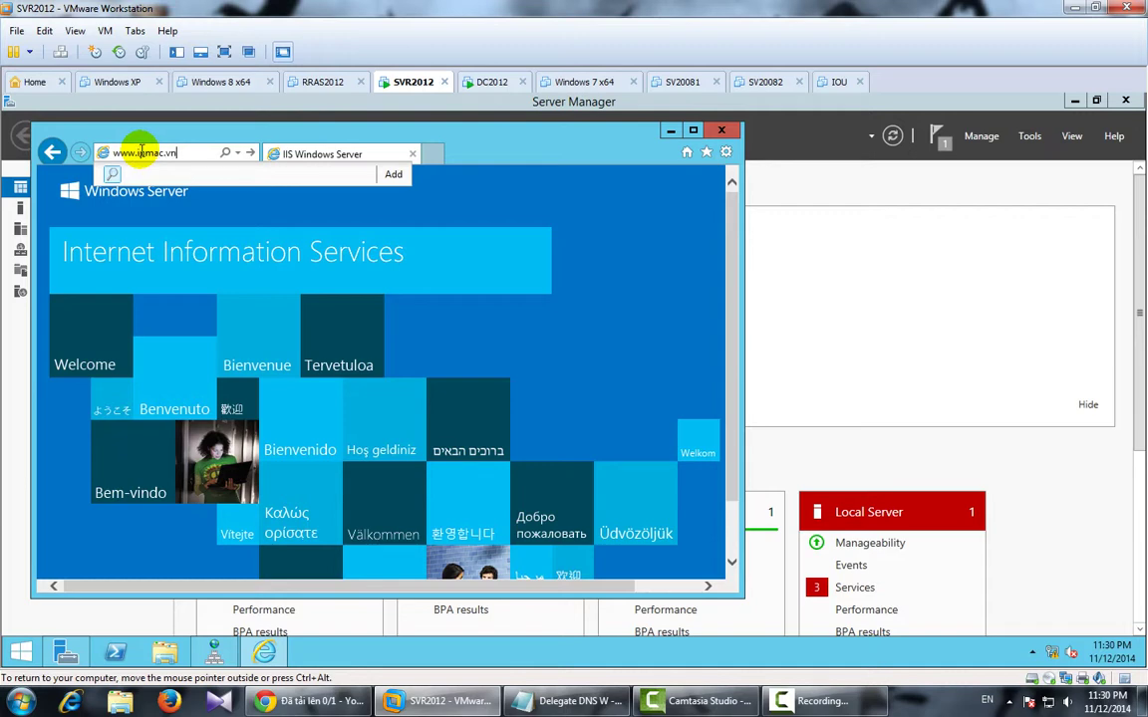
key(Return)
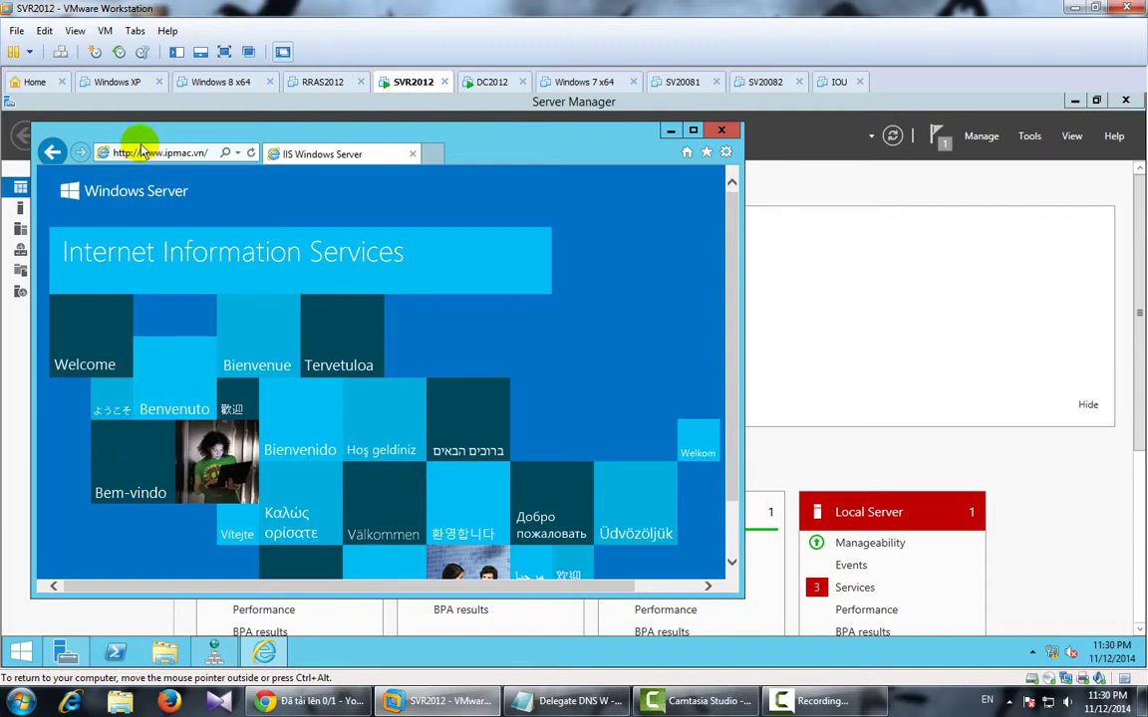
click(723, 129)
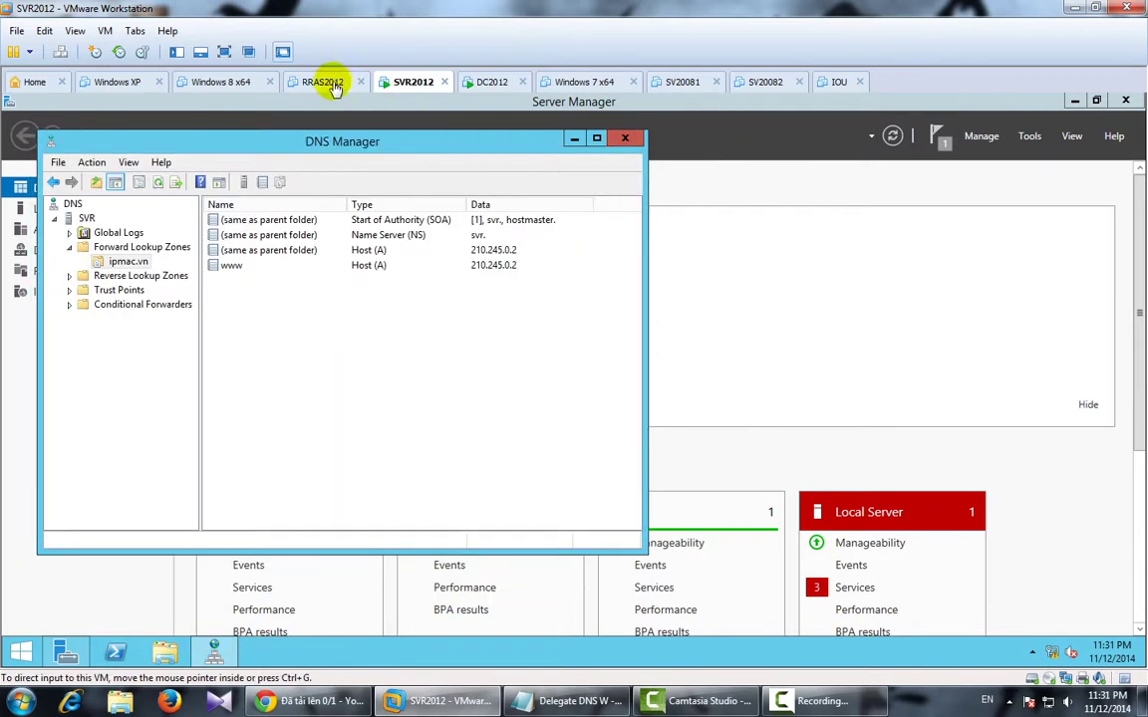
Switch to the RRAS2012 tab and highlight the NAT section in the Delegate DNS notes.
click(324, 81)
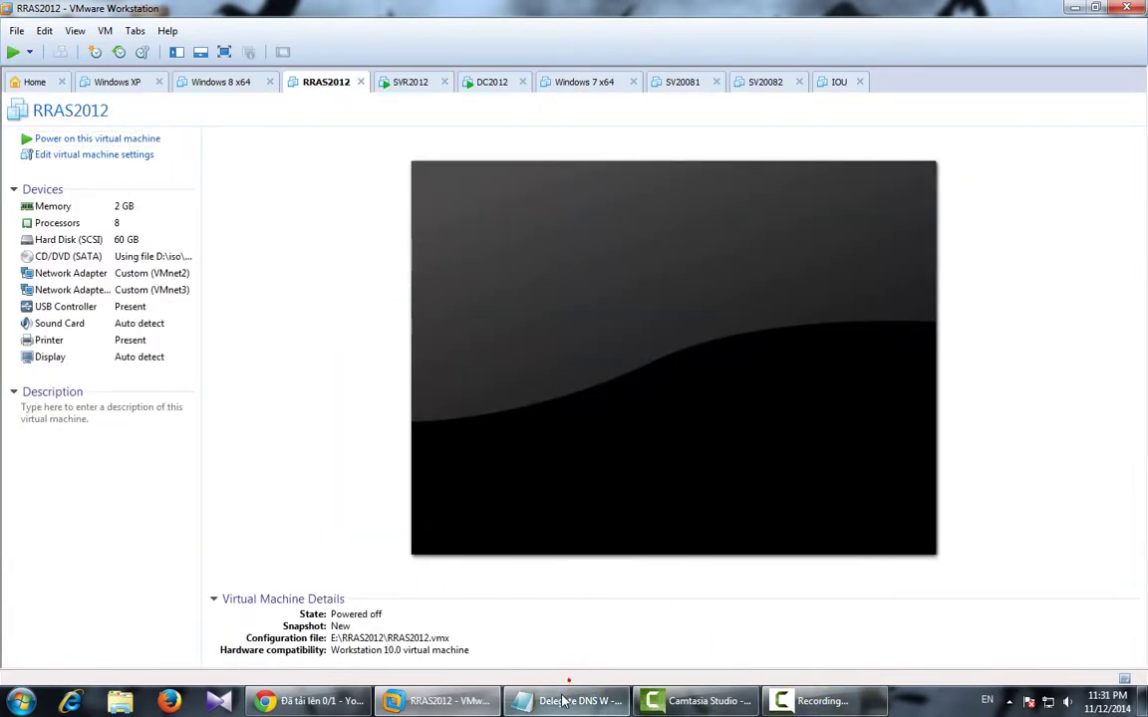
click(573, 700)
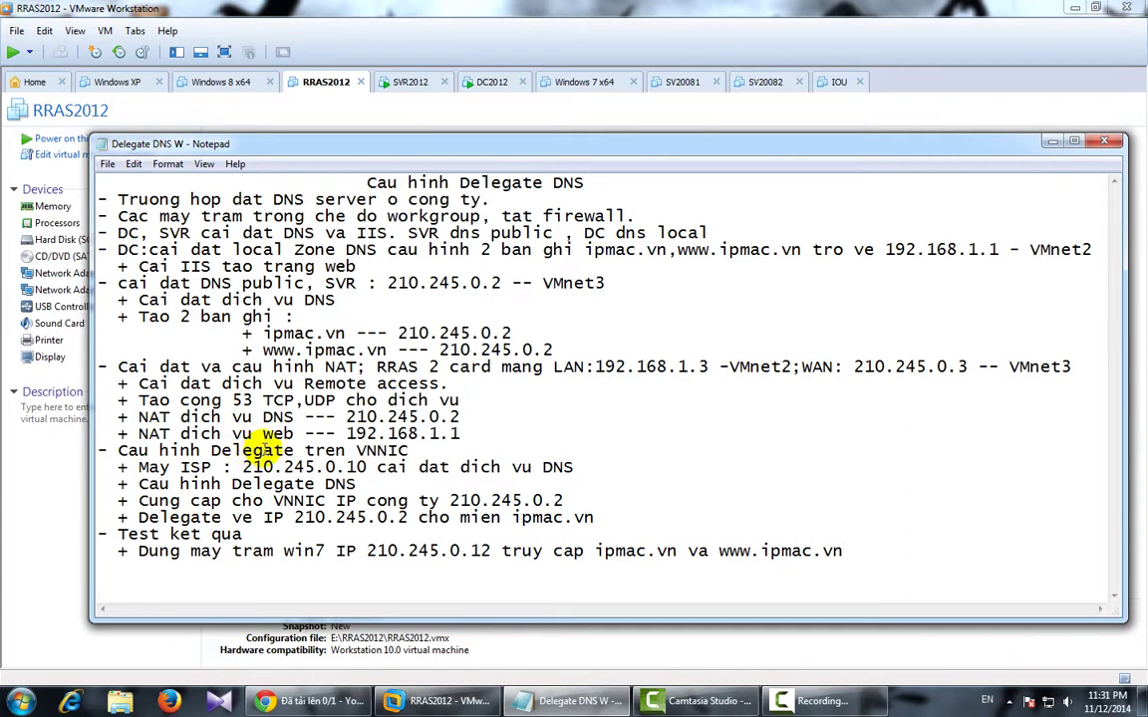
drag(129, 366, 871, 428)
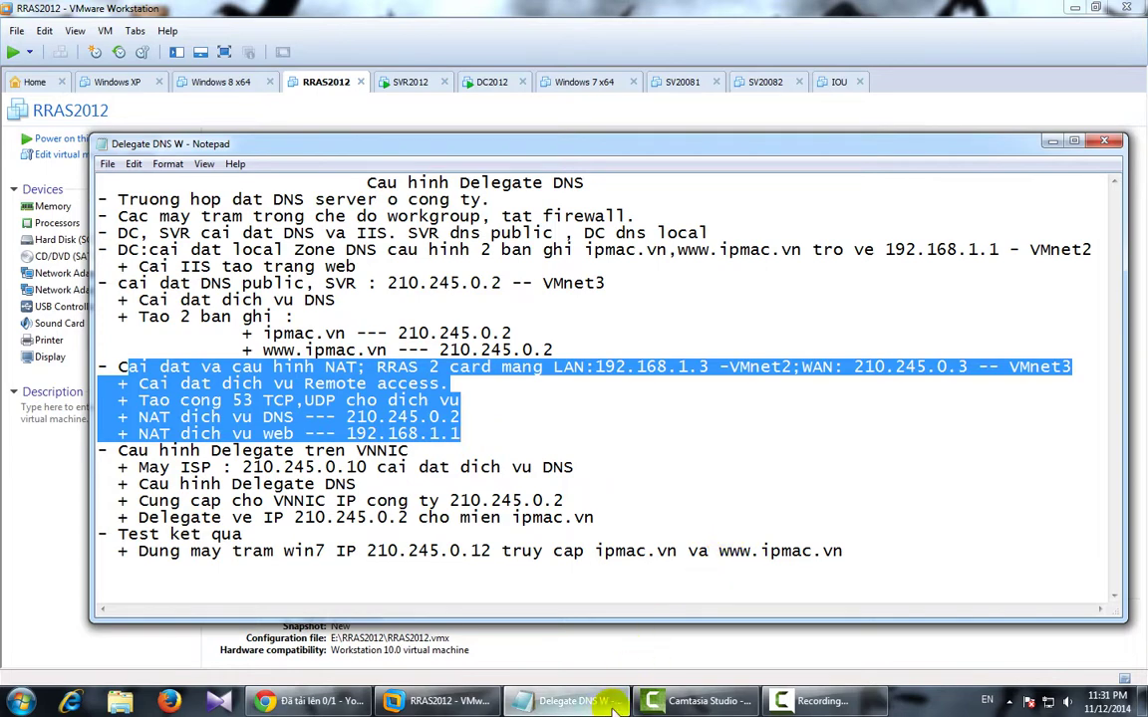
click(443, 700)
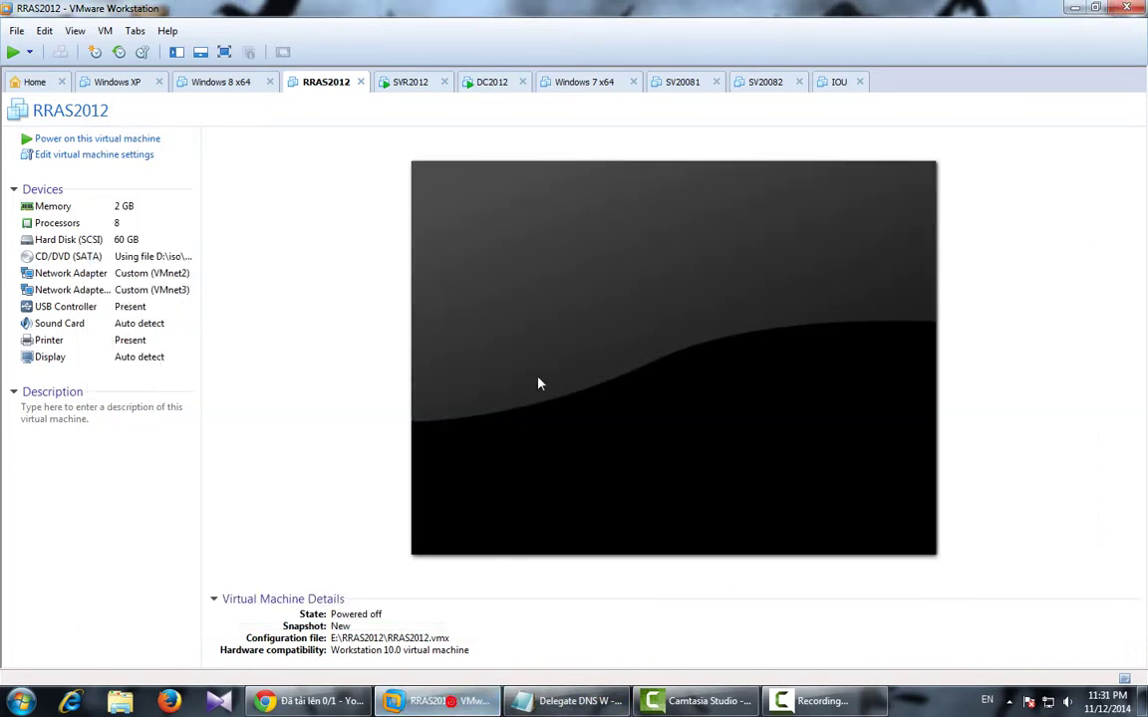
Revert RRAS2012 to its New snapshot.
click(139, 52)
click(442, 110)
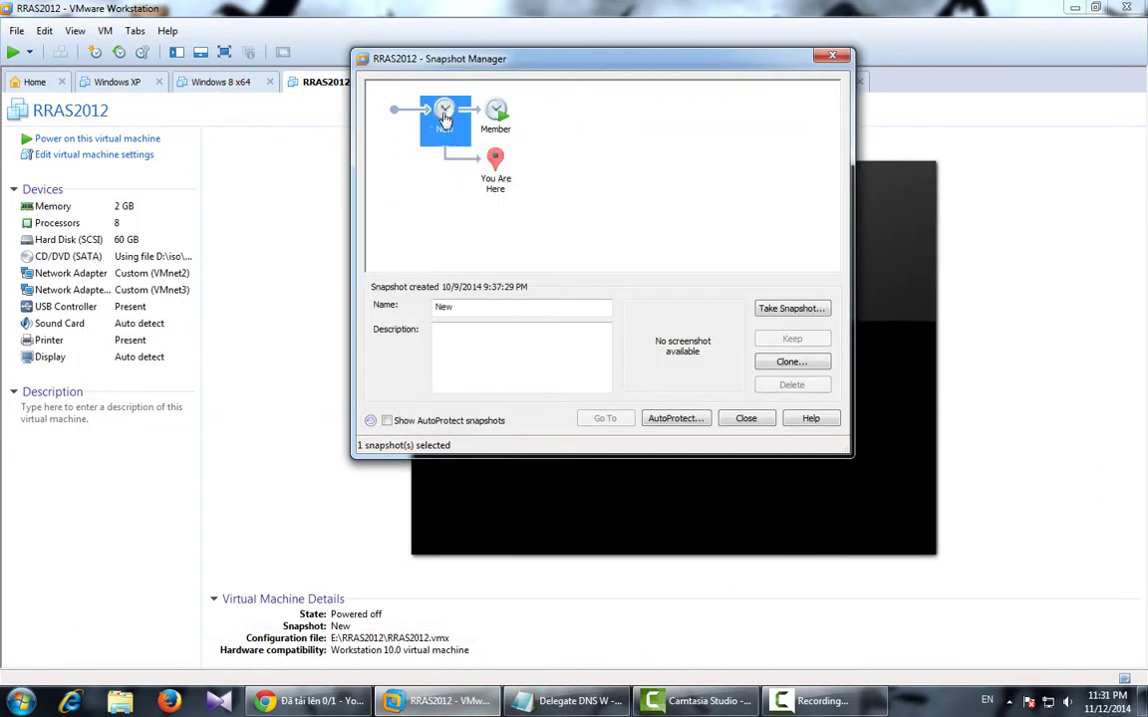
click(606, 419)
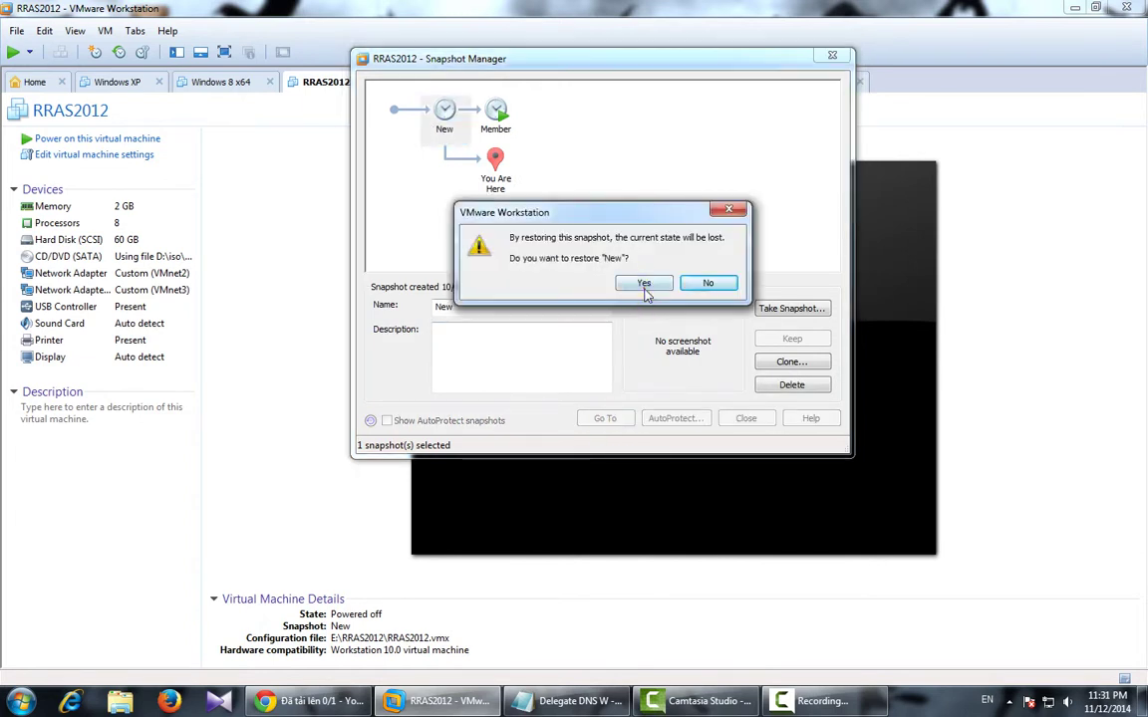
click(644, 354)
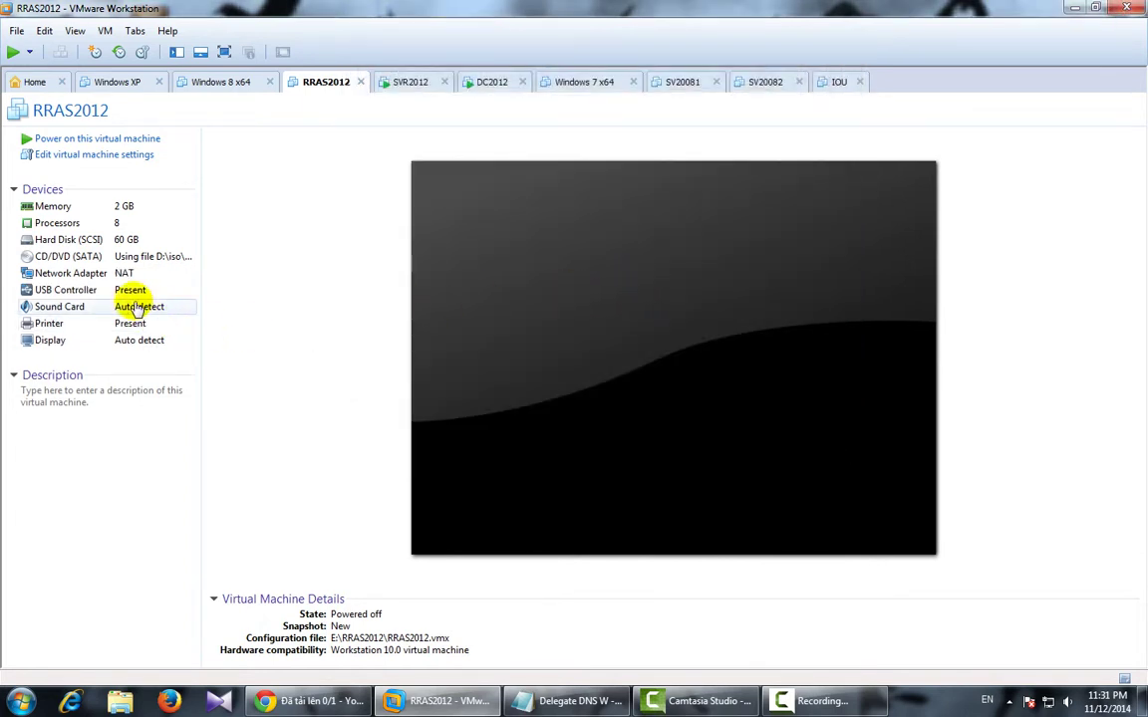
Connect the existing network adapter to Custom VMnet2.
double_click(108, 275)
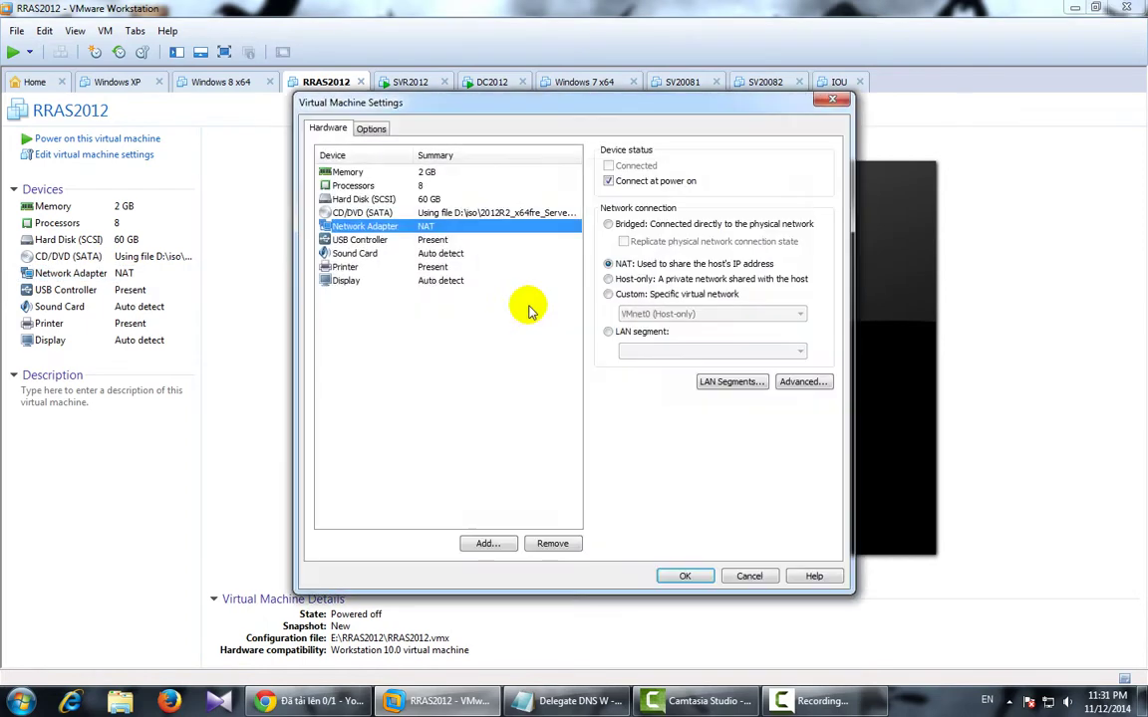
click(636, 299)
click(637, 313)
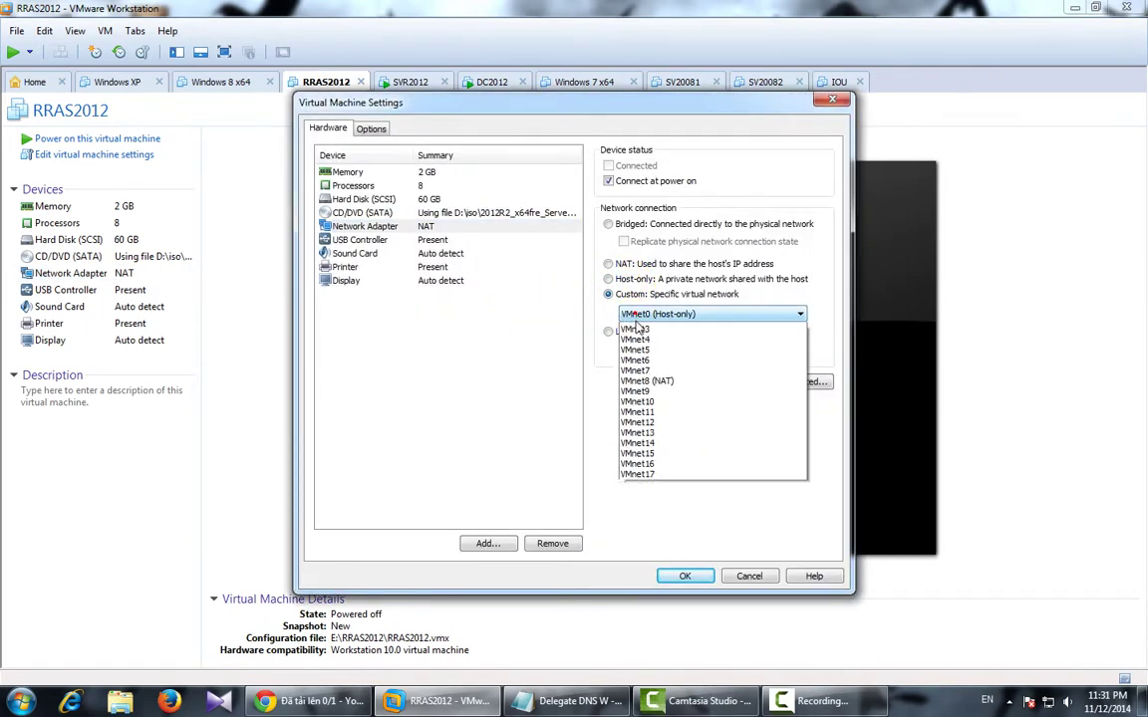
click(641, 348)
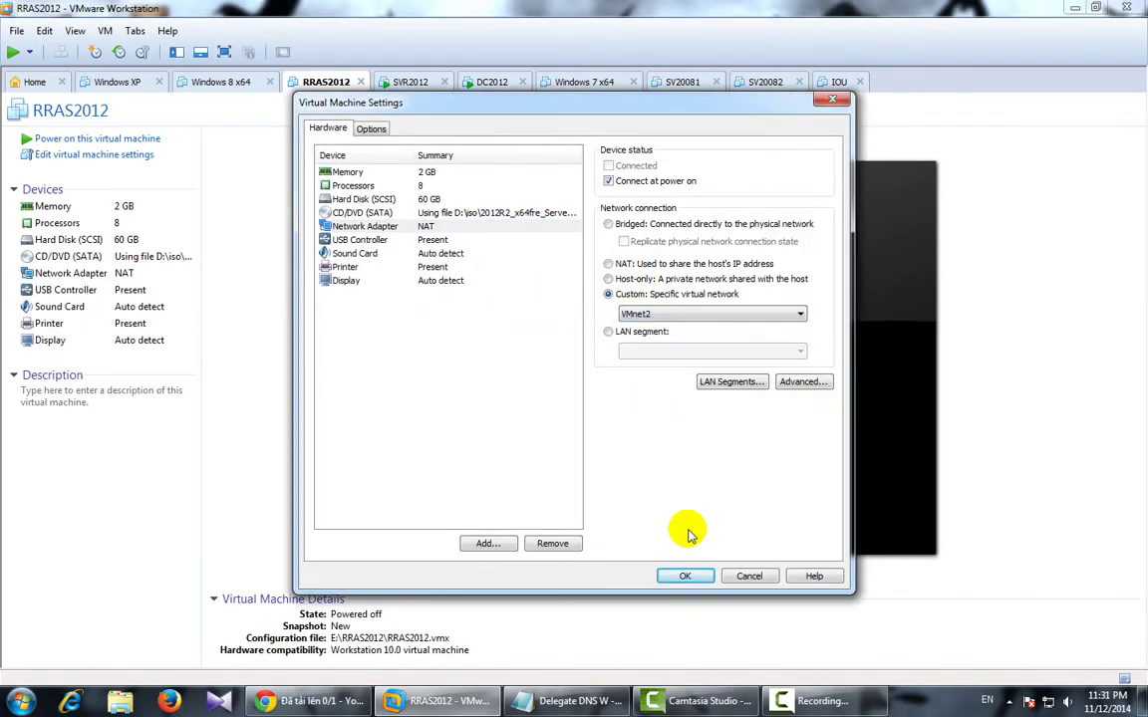
Add a second network adapter on Custom VMnet3 and save the VM settings.
click(481, 545)
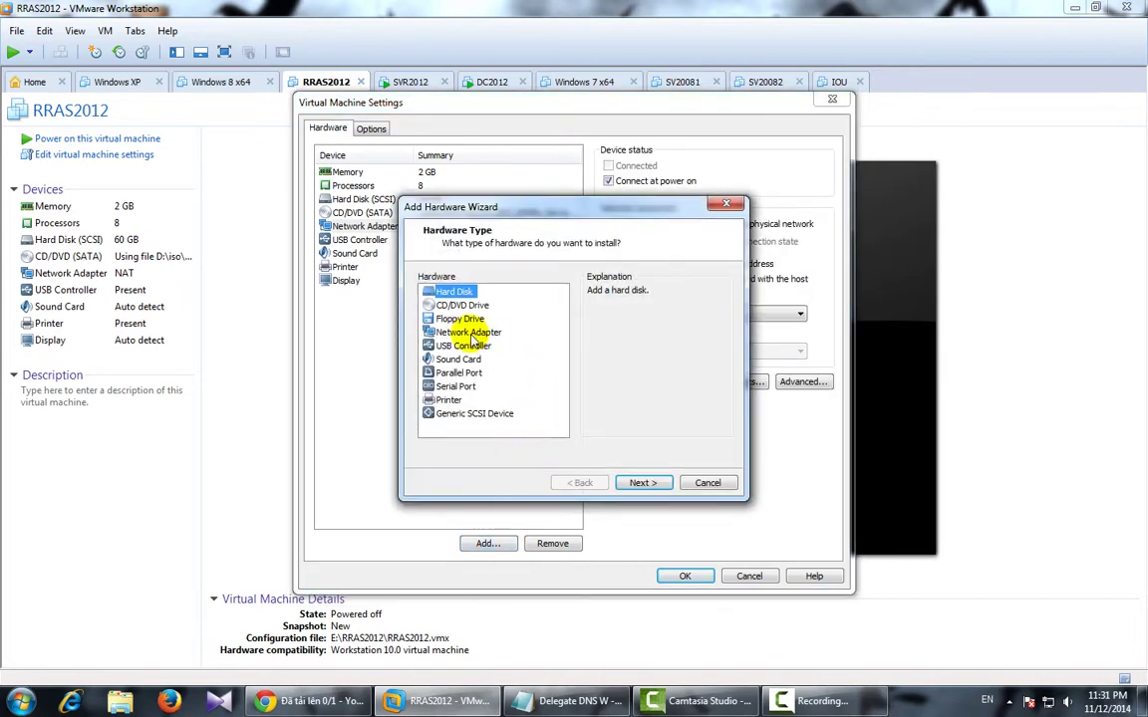
click(466, 332)
click(638, 482)
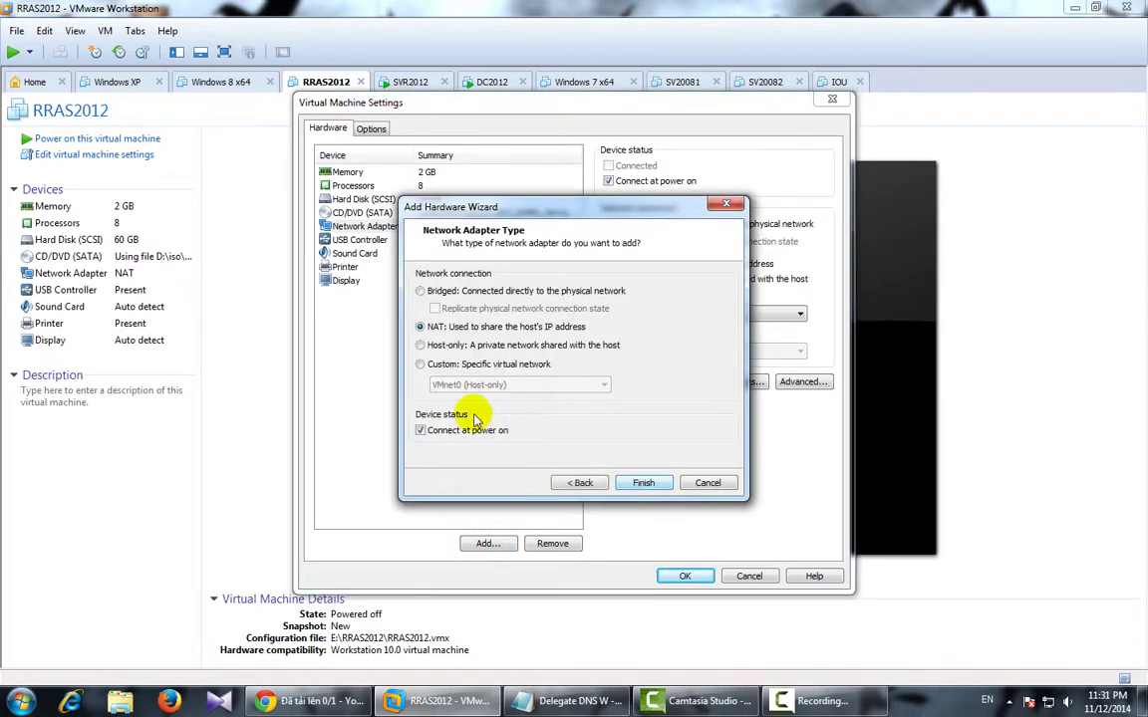
click(448, 364)
click(468, 384)
click(477, 422)
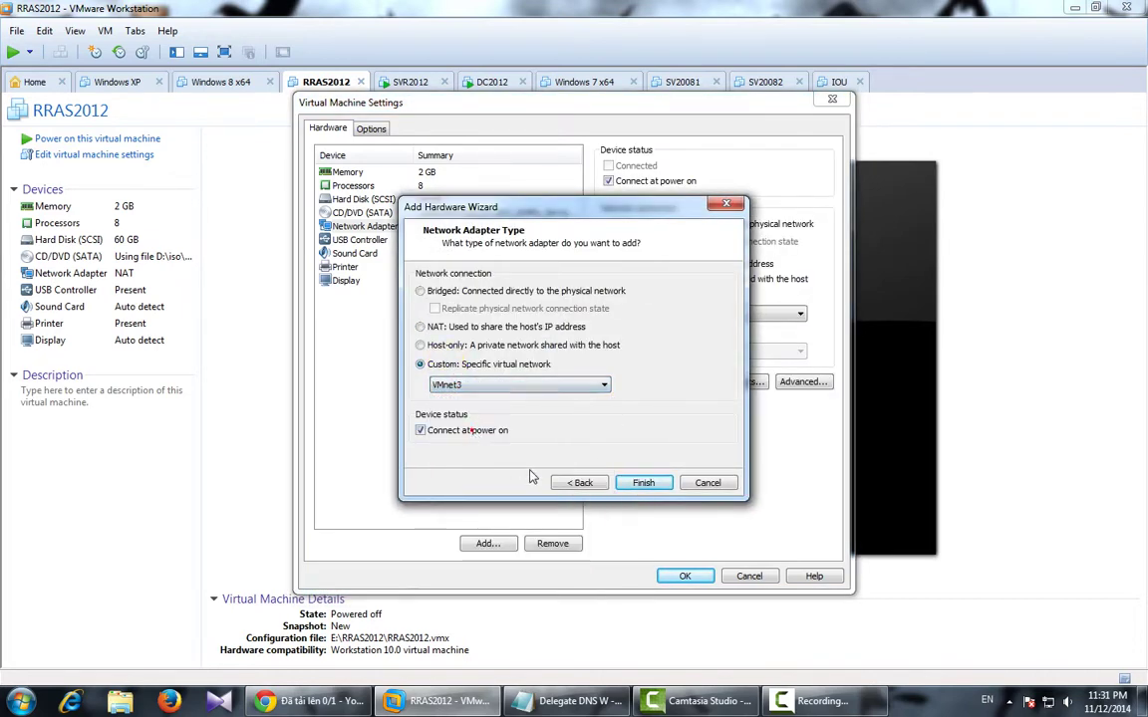
click(638, 485)
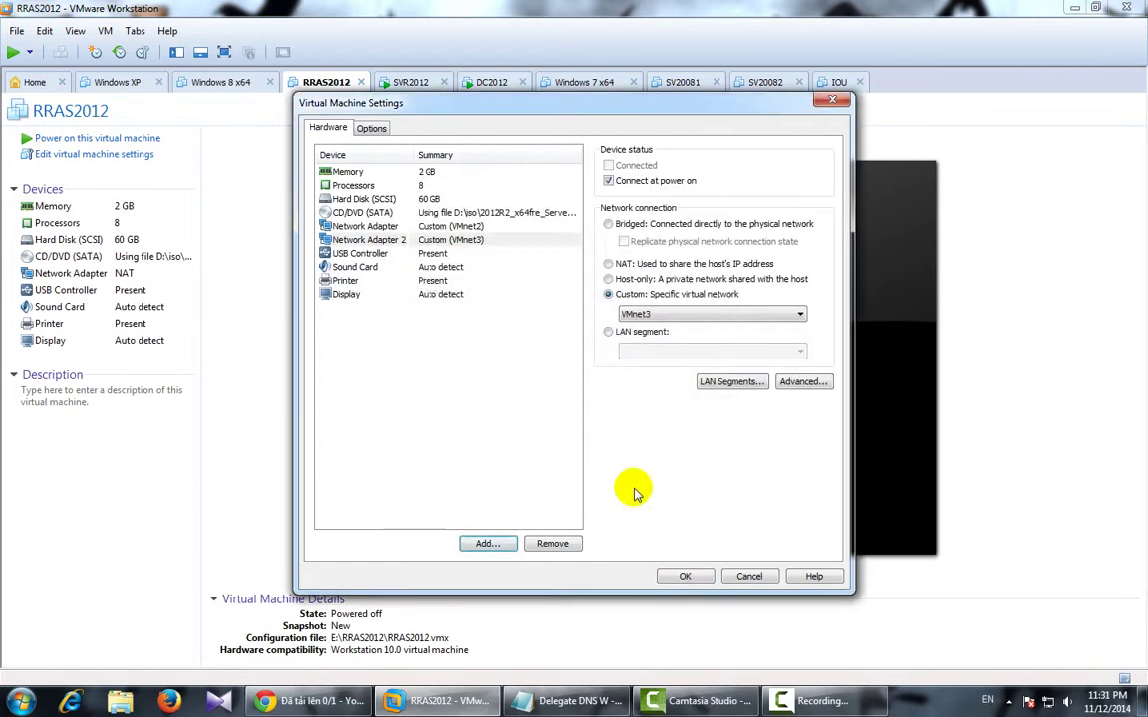
click(685, 575)
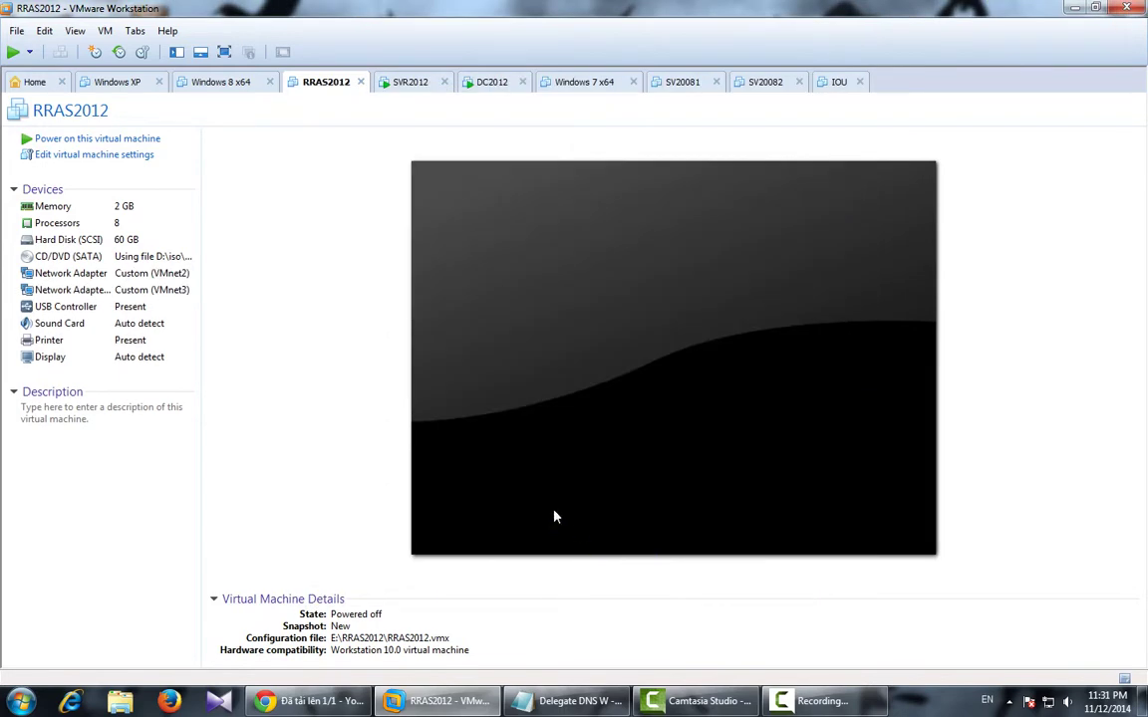
Power on RRAS2012 and fit the guest display to the window.
click(120, 139)
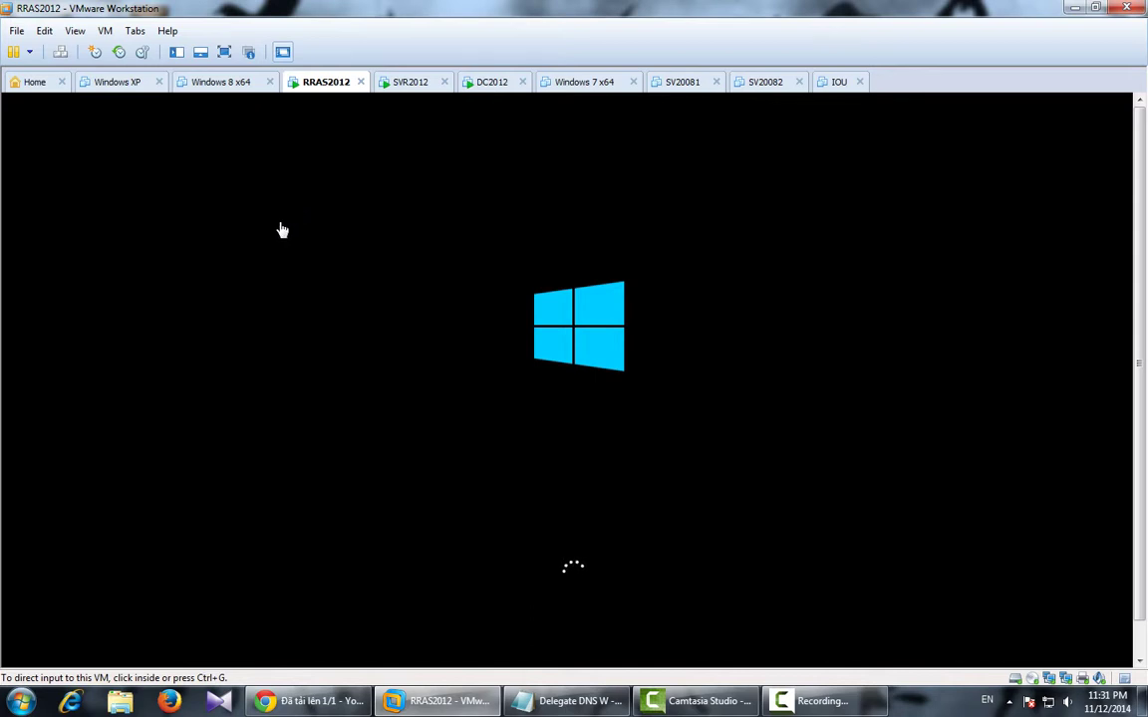
click(237, 288)
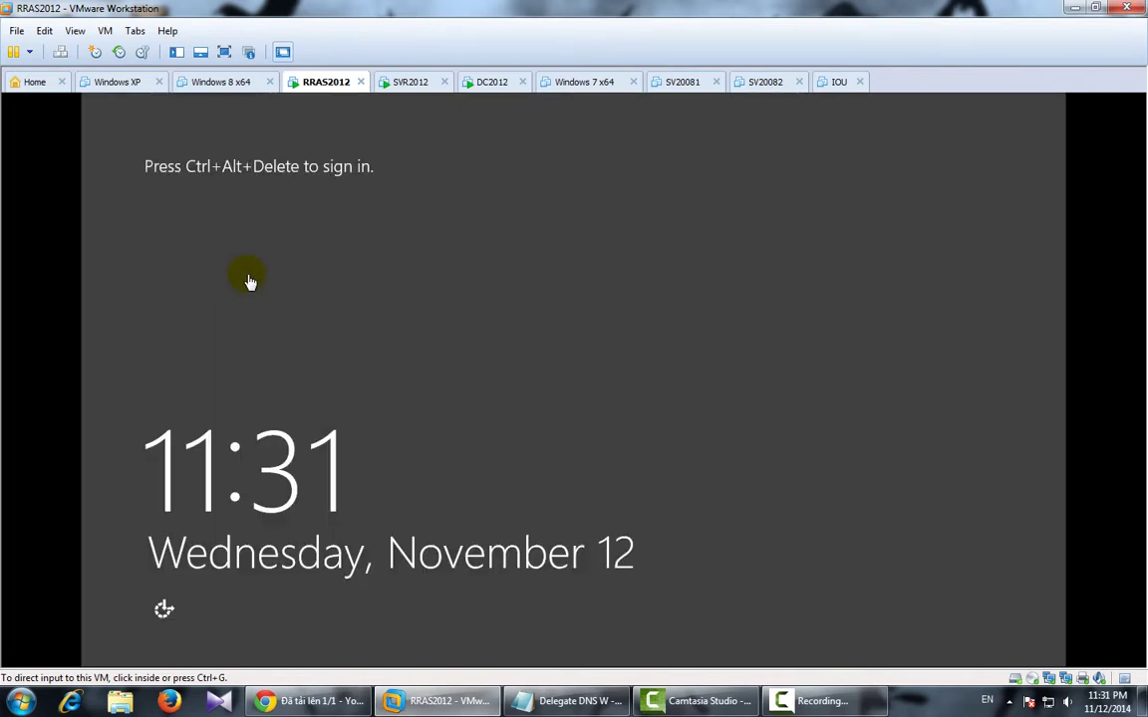
click(75, 31)
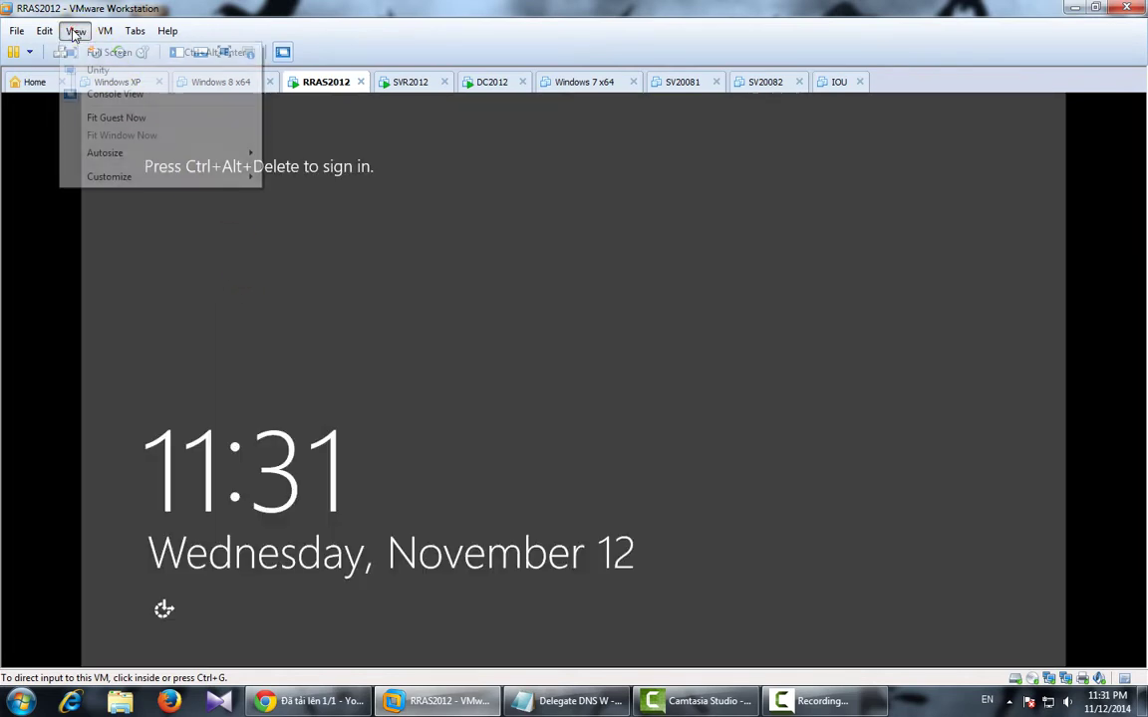
click(109, 116)
click(363, 305)
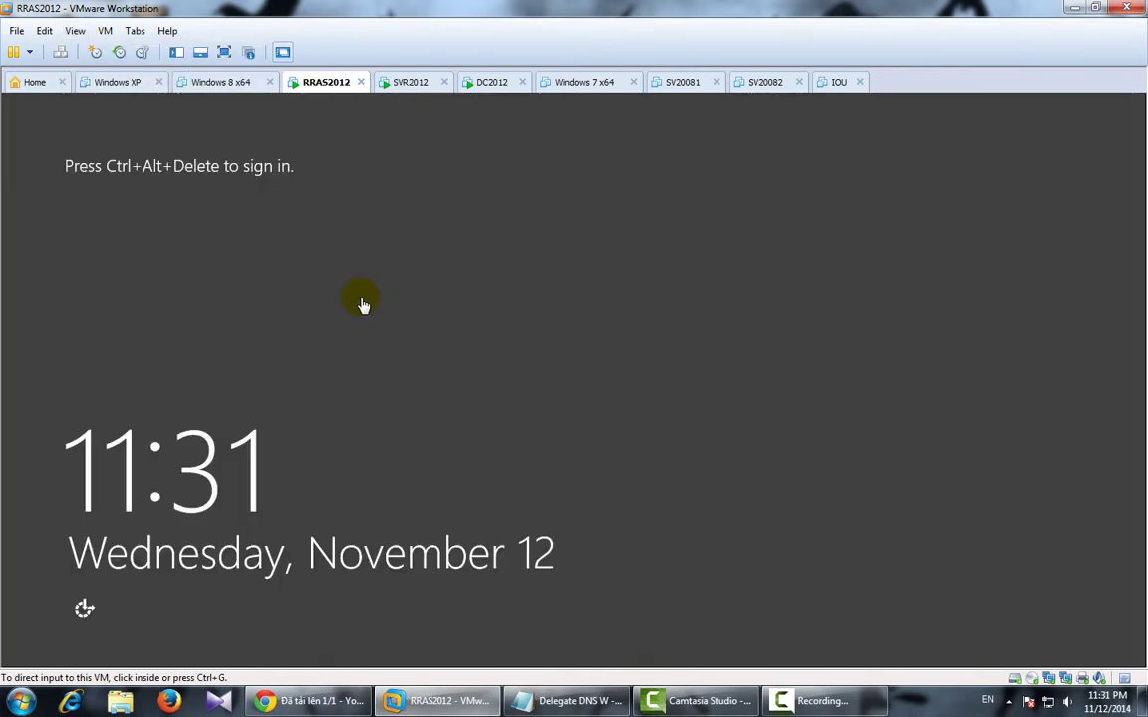
Sign in to Windows Server as Administrator with the account password.
click(306, 412)
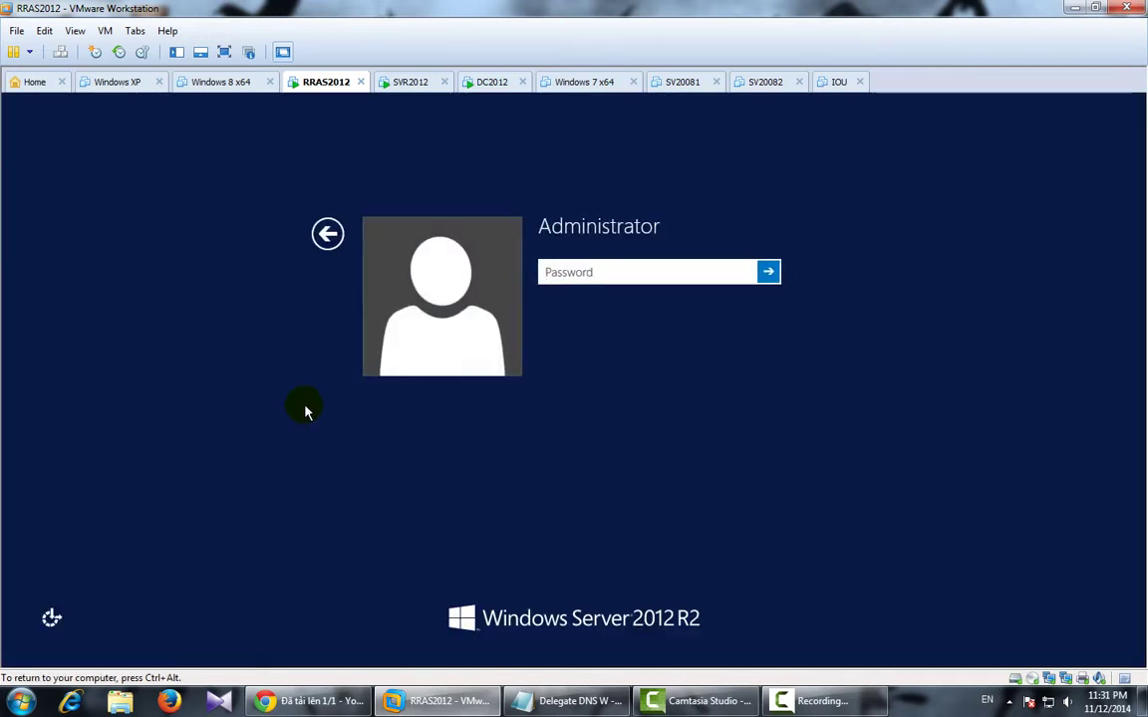
text(•••)
key(Return)
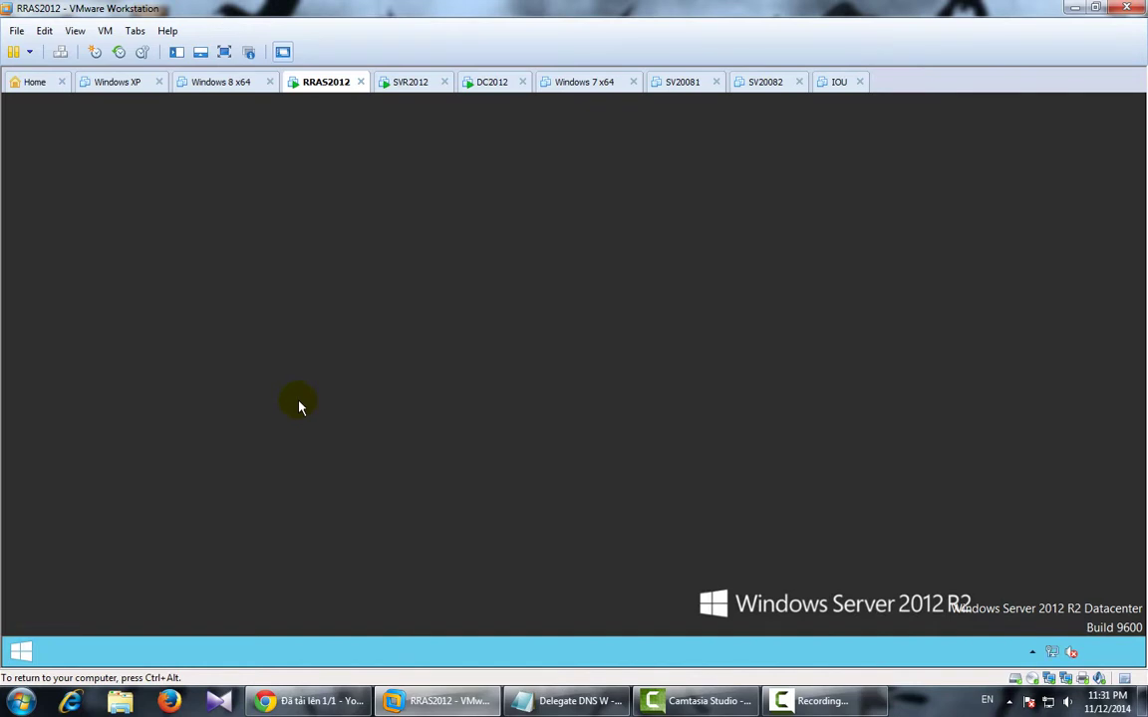
Launch Windows Firewall with Advanced Security via wf.msc from Start.
key(super)
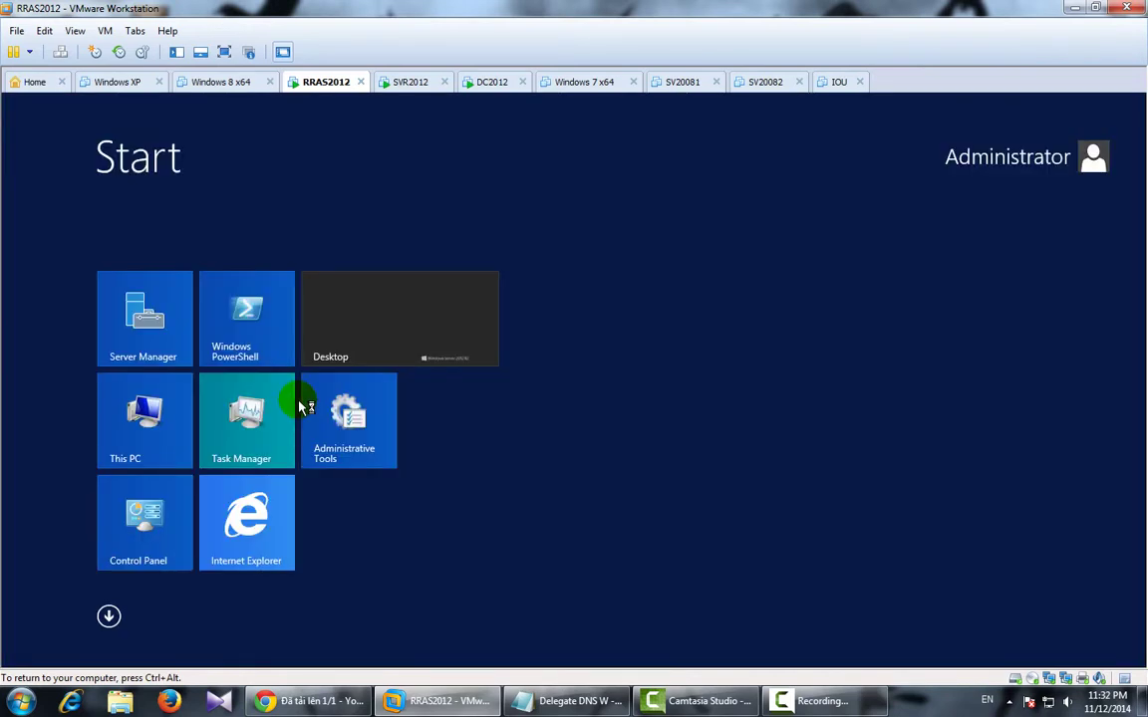
text(wf.msc)
key(Return)
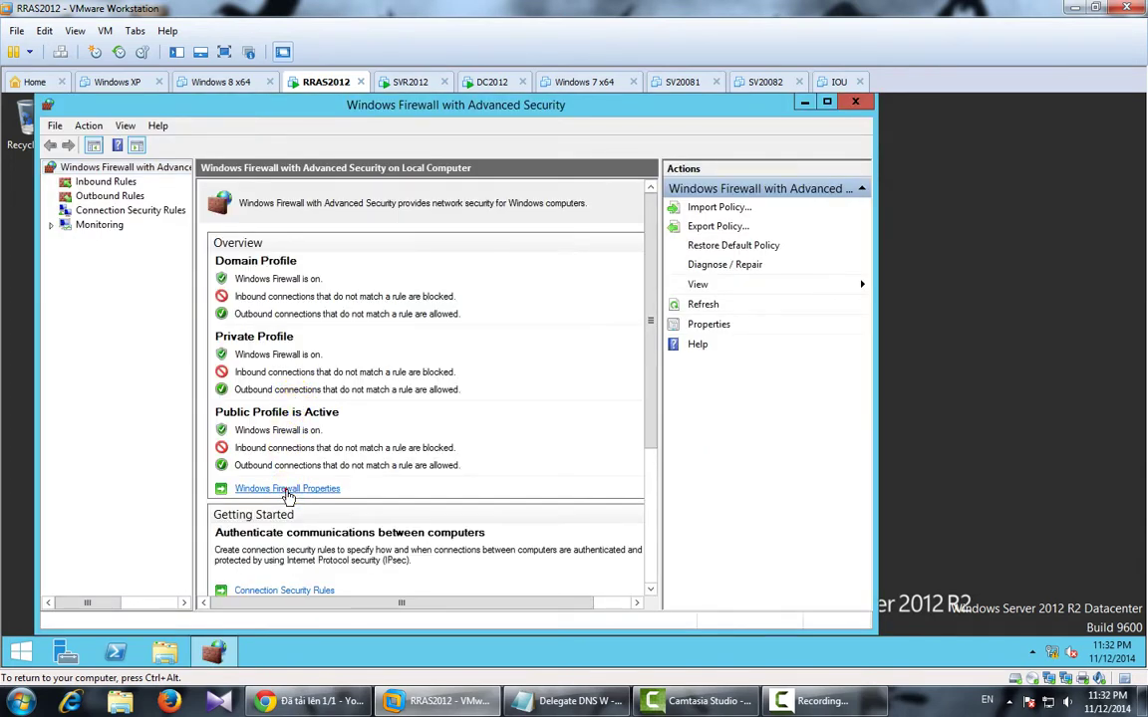
In Windows Firewall Properties, set the Domain, Private and Public profile states to Off.
click(288, 490)
click(519, 279)
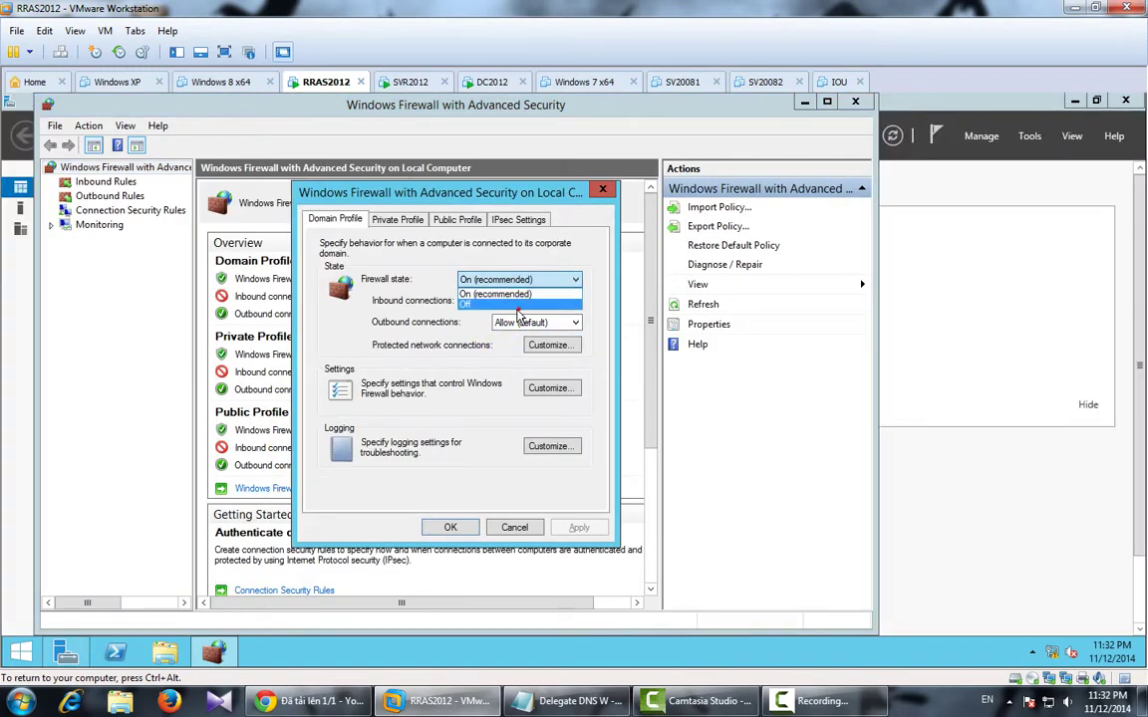
click(353, 204)
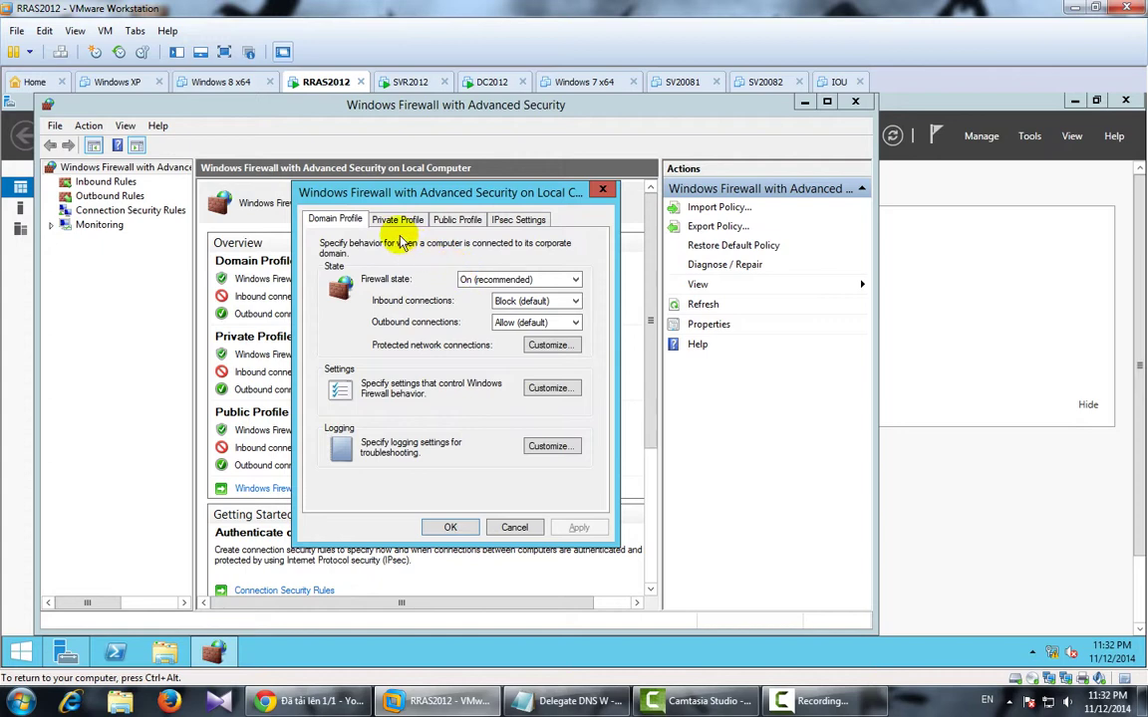
click(476, 281)
click(468, 303)
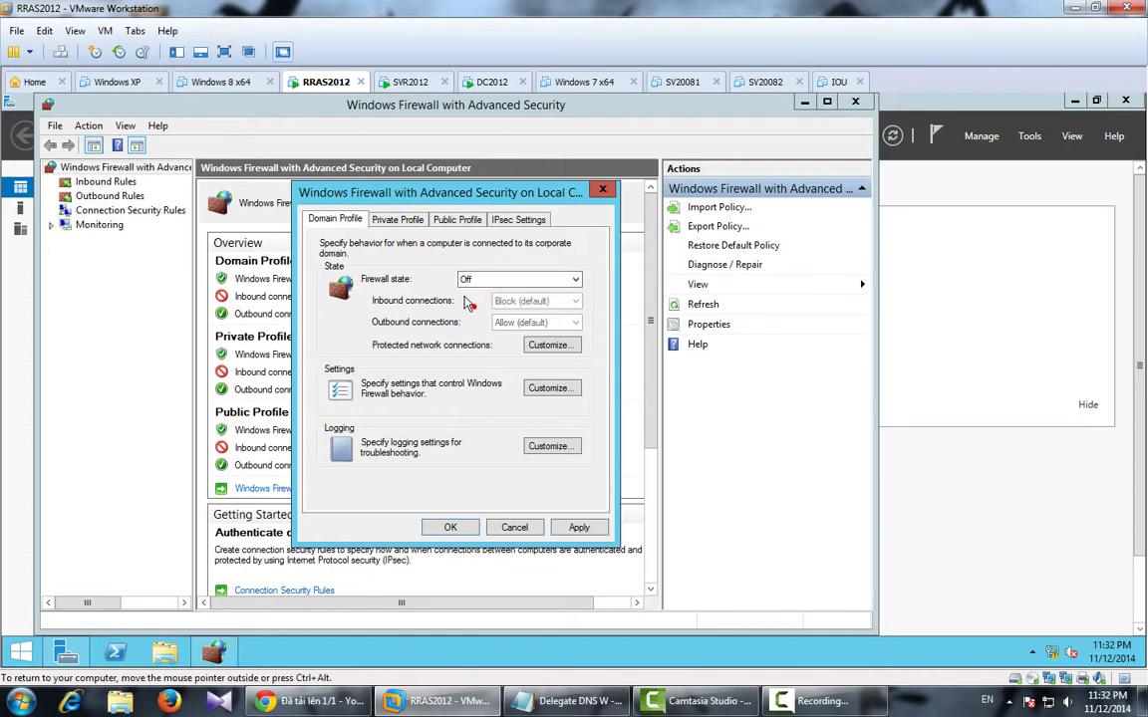
click(404, 219)
click(479, 279)
click(476, 304)
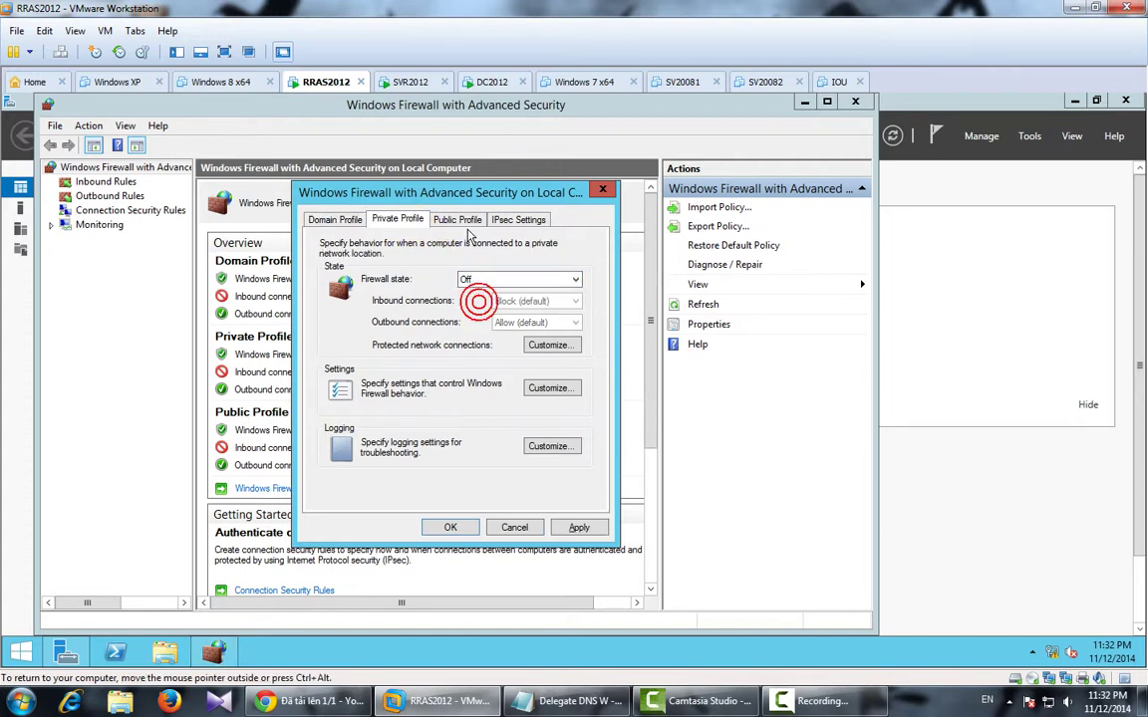
click(456, 219)
click(493, 280)
click(486, 306)
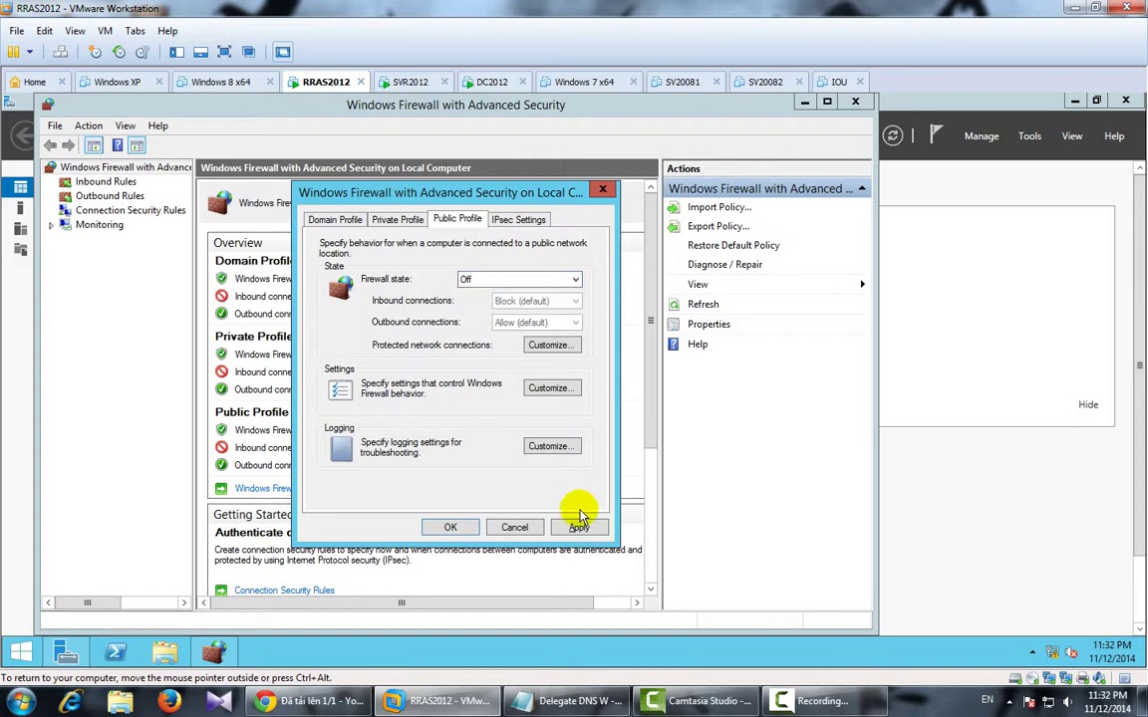
Apply and confirm the firewall changes, then close the console.
click(574, 527)
click(450, 527)
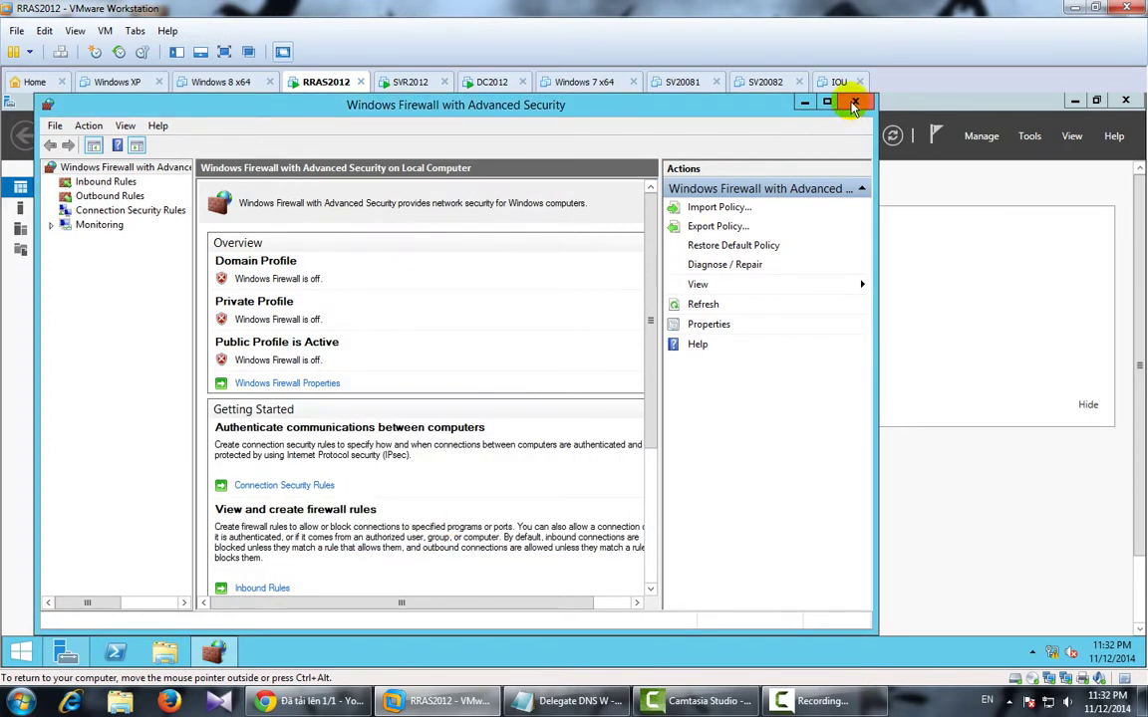
click(854, 104)
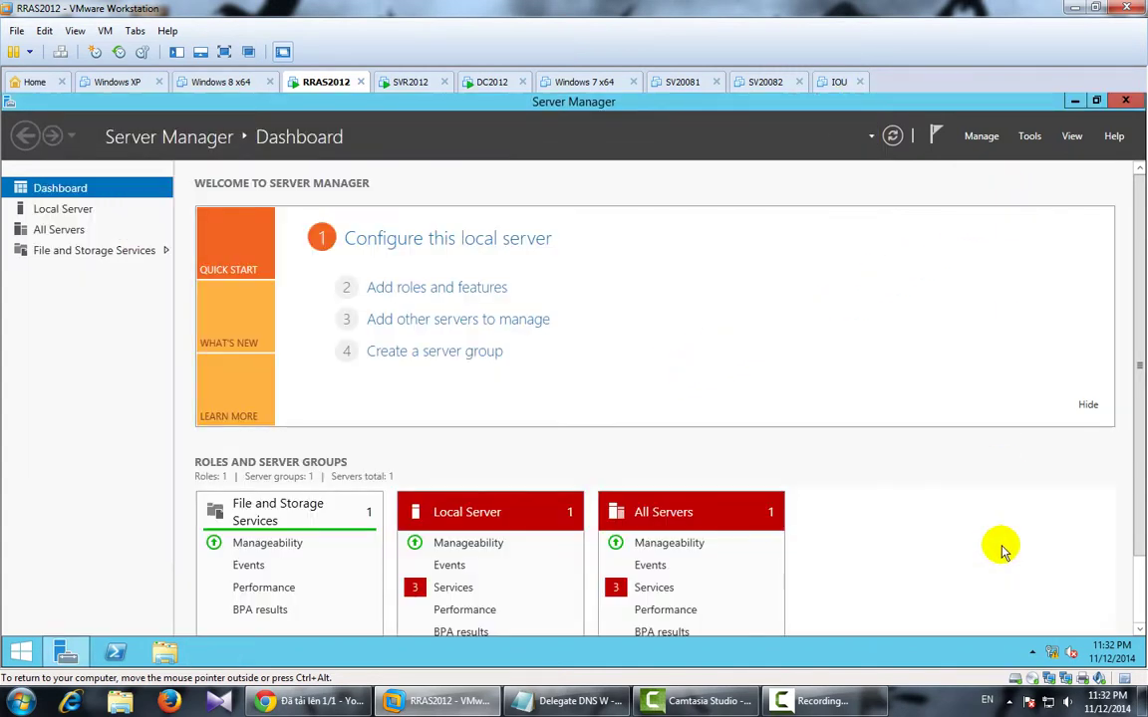
From Network and Sharing Center's adapter list, rename the Ethernet0 adapter to LAN.
right_click(1052, 652)
click(1041, 679)
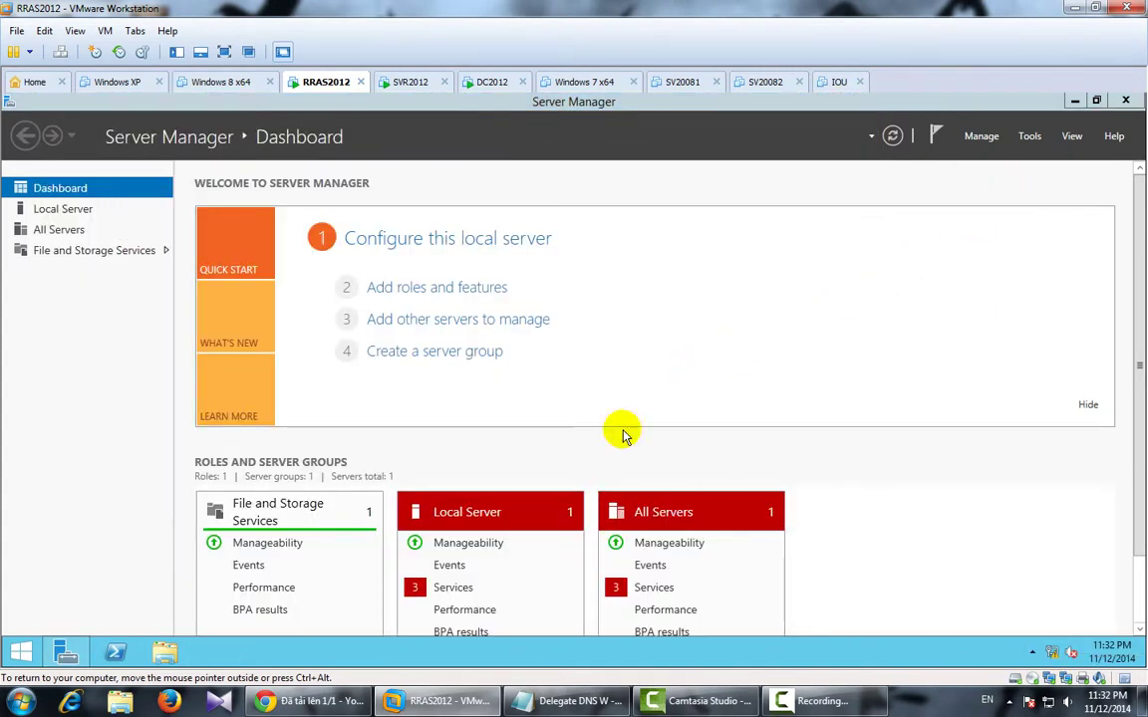
click(331, 235)
click(339, 252)
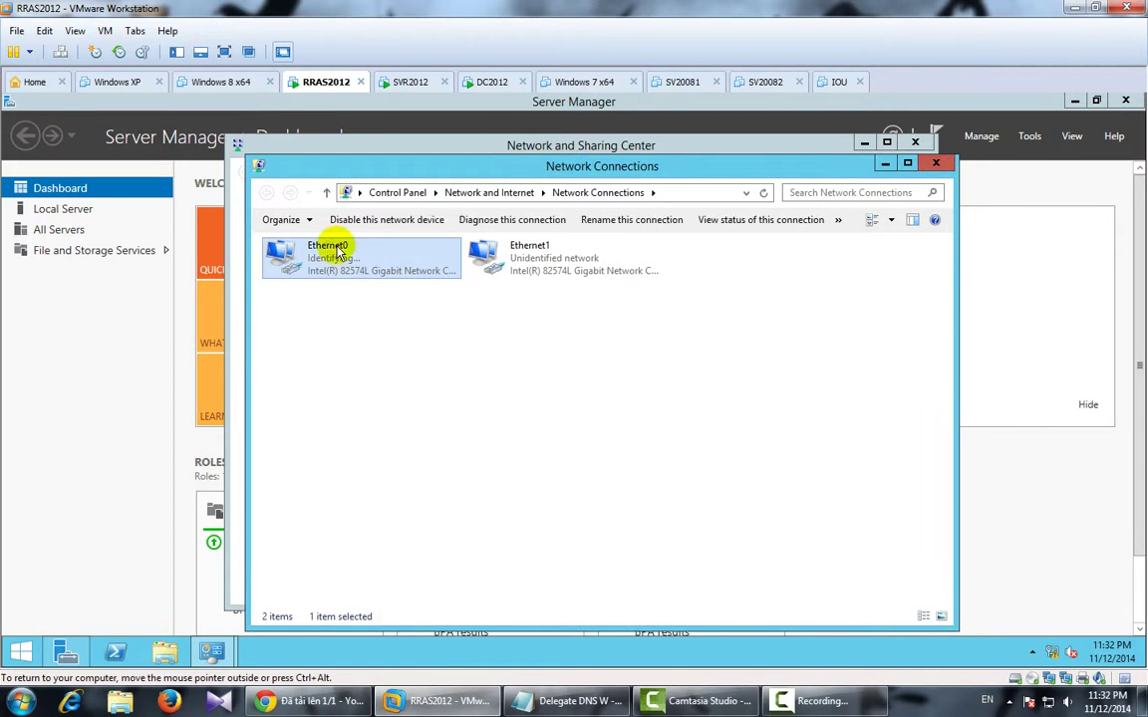
click(338, 245)
text(LA)
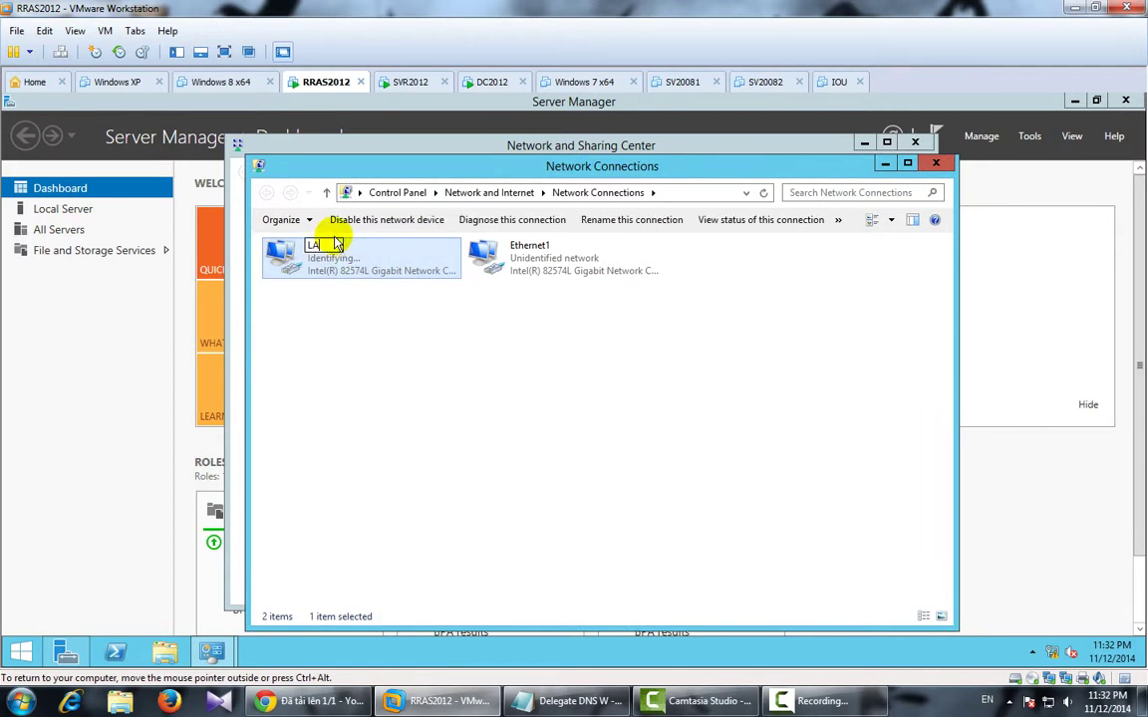
text(N)
key(Return)
Give the LAN adapter static IPv4 192.168.1.3 with mask 255.255.255.0.
double_click(337, 248)
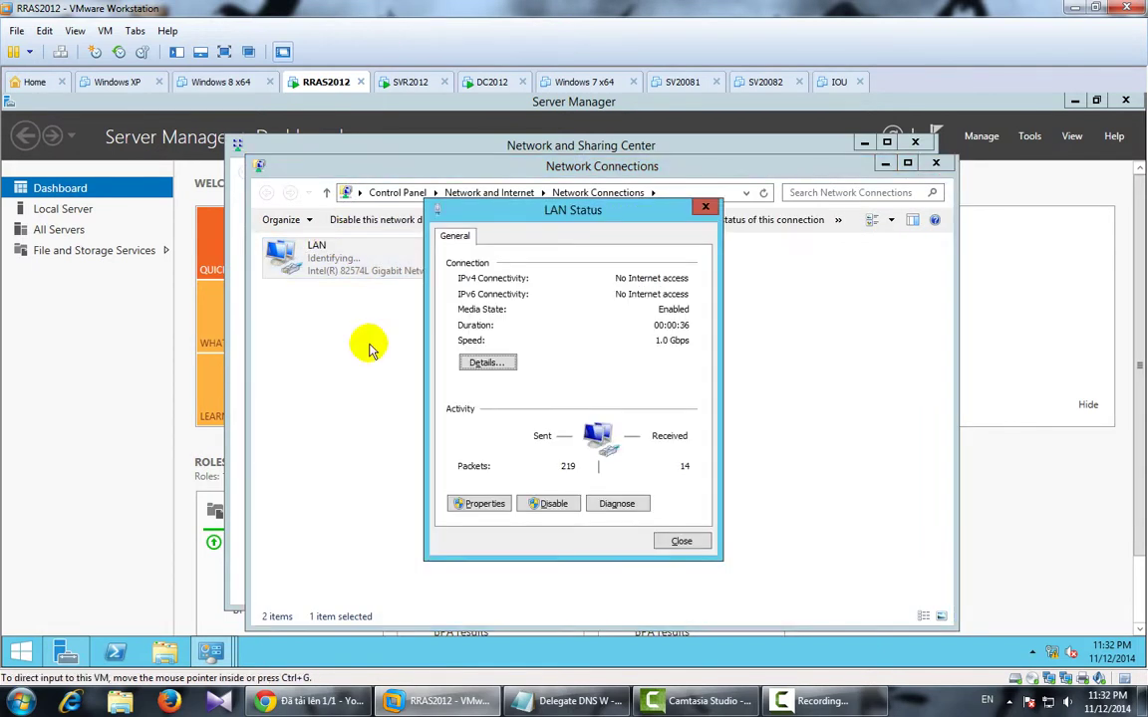
click(478, 504)
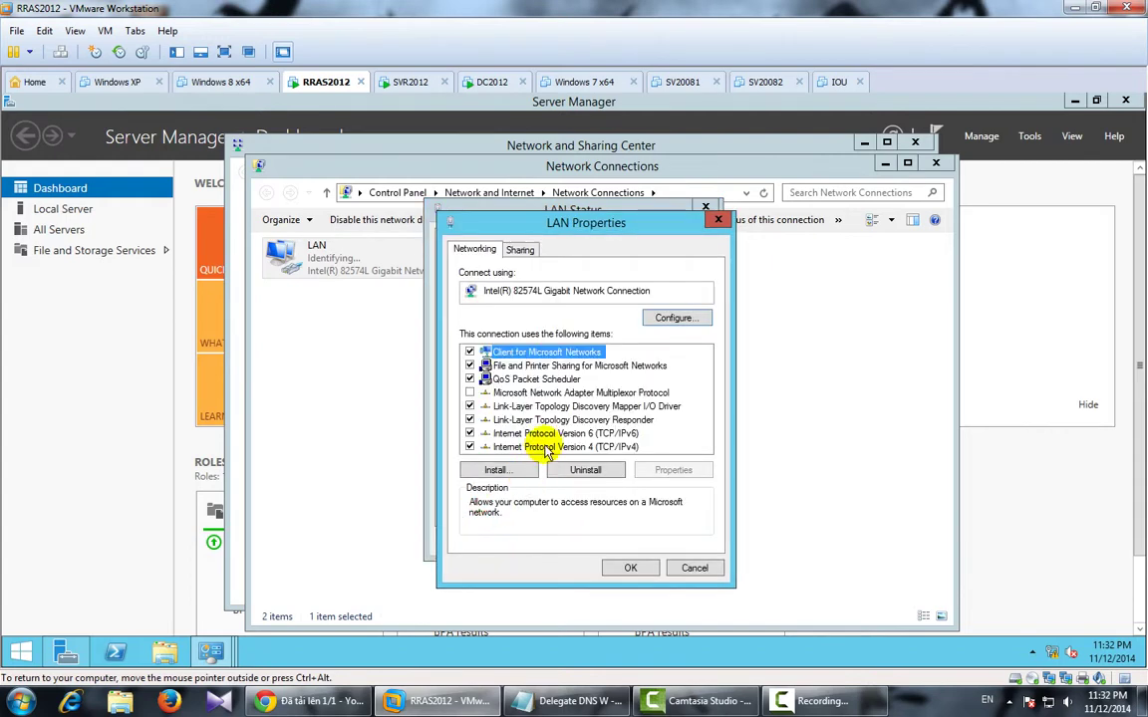
double_click(477, 520)
click(499, 391)
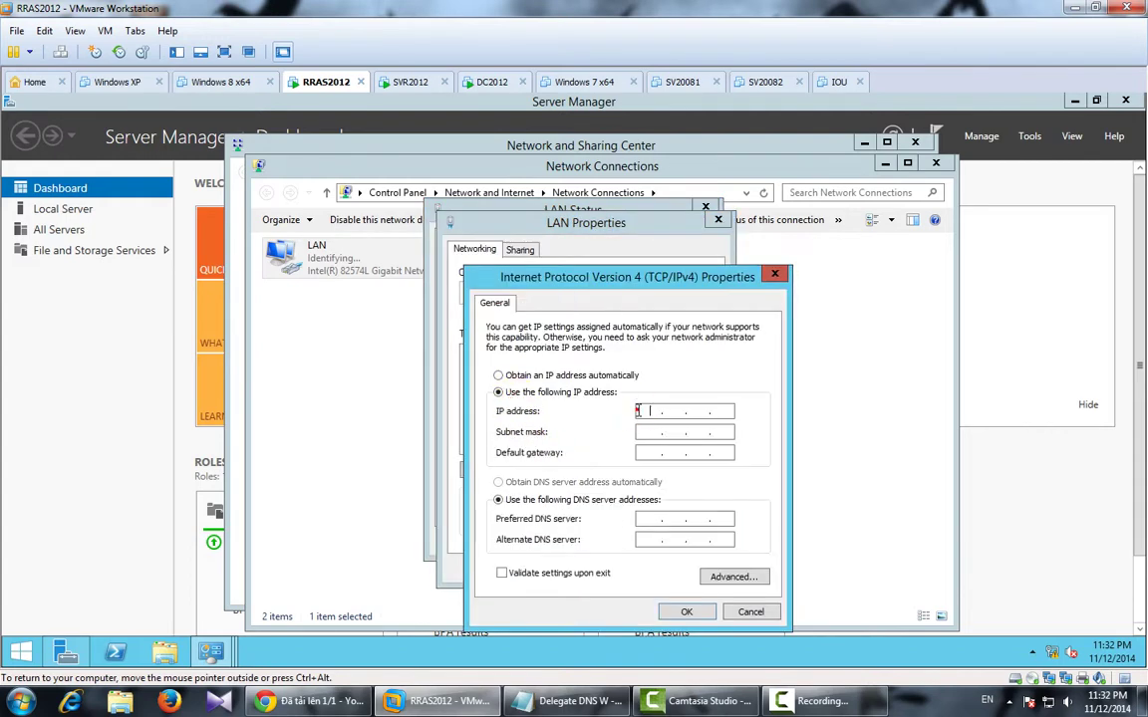
click(638, 411)
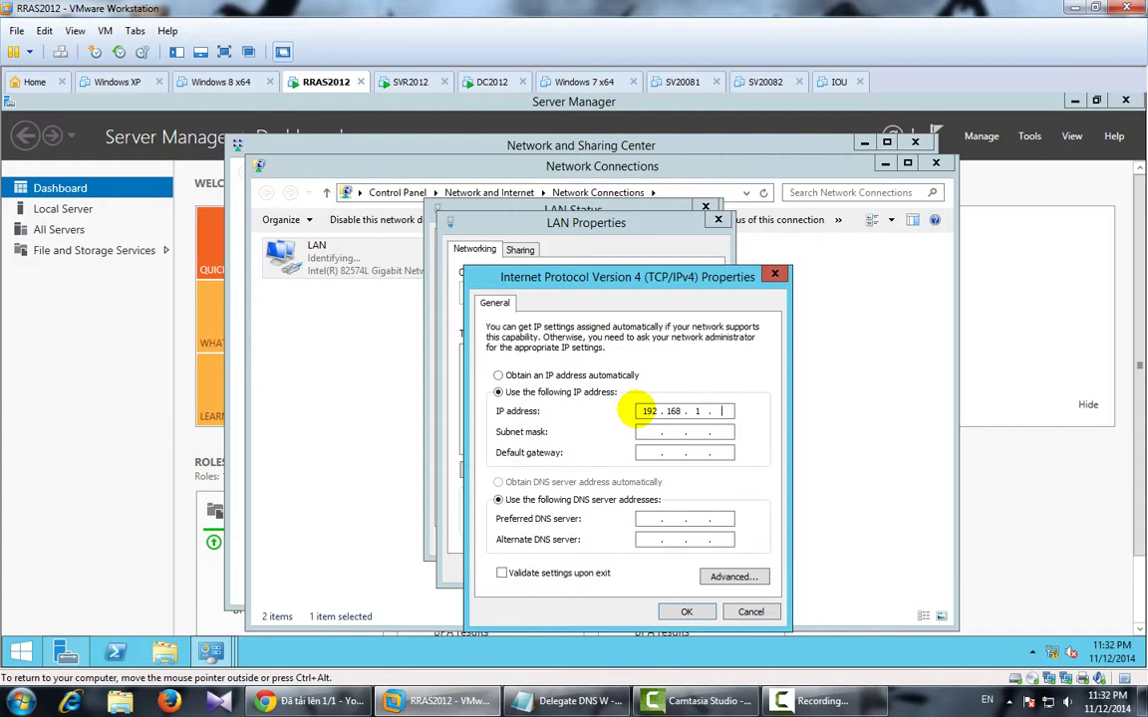
click(688, 611)
click(634, 565)
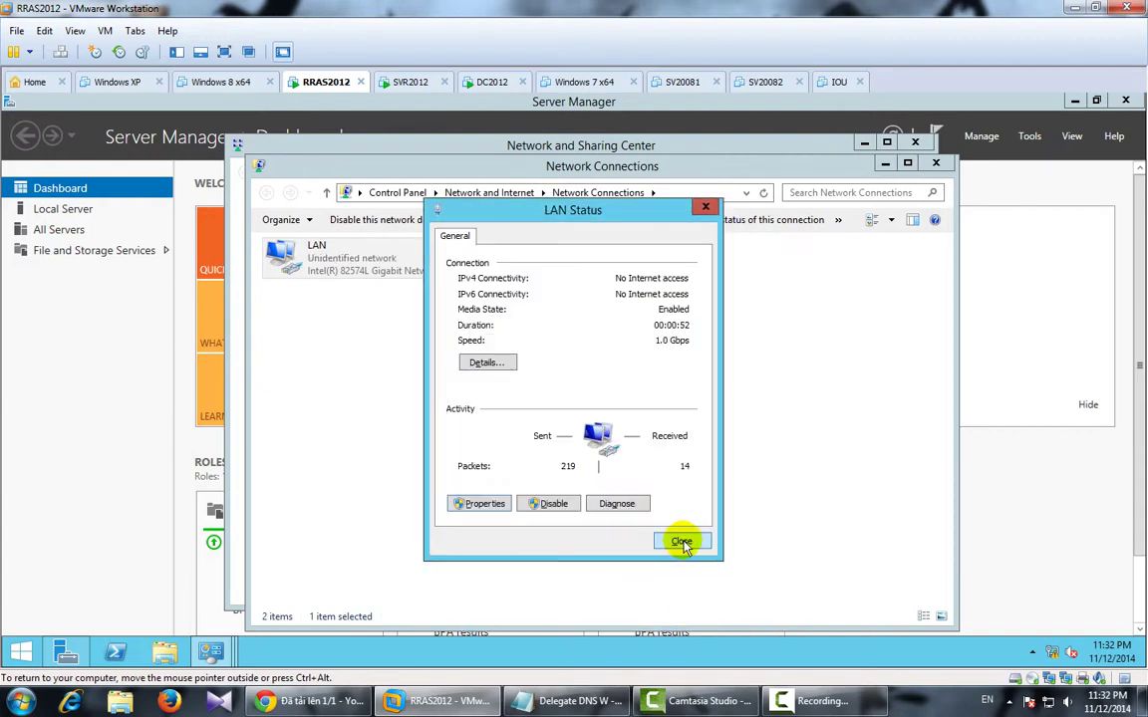
click(682, 542)
click(536, 249)
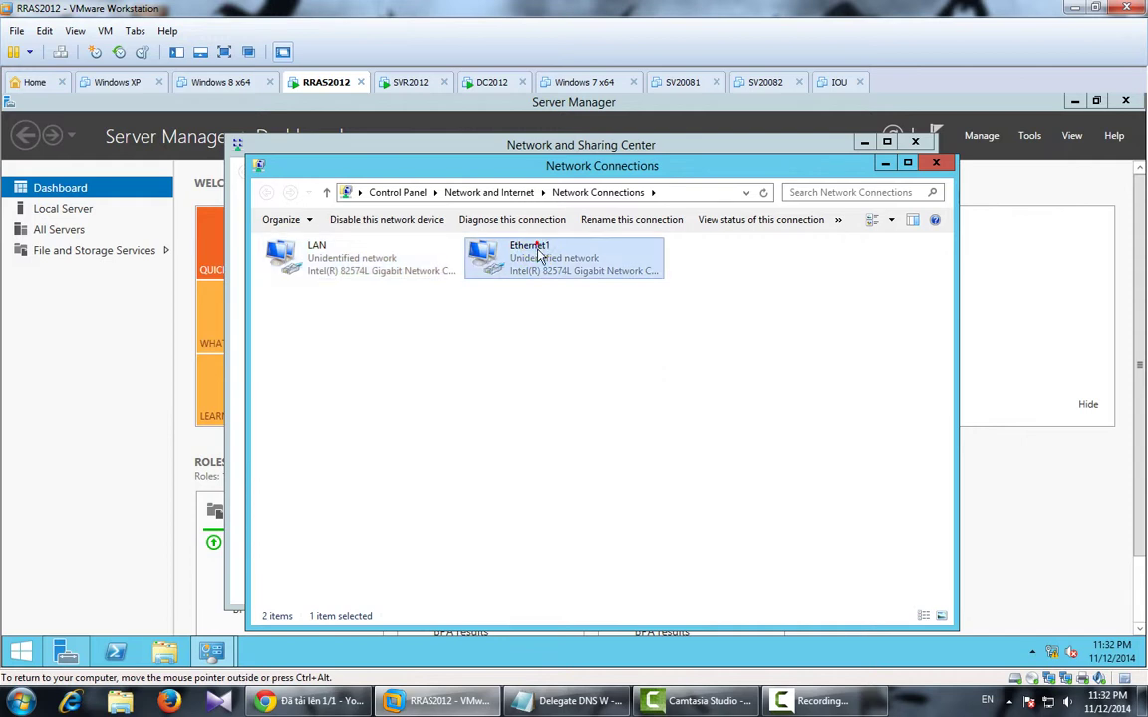
Rename the Ethernet1 adapter to WAN.
click(539, 255)
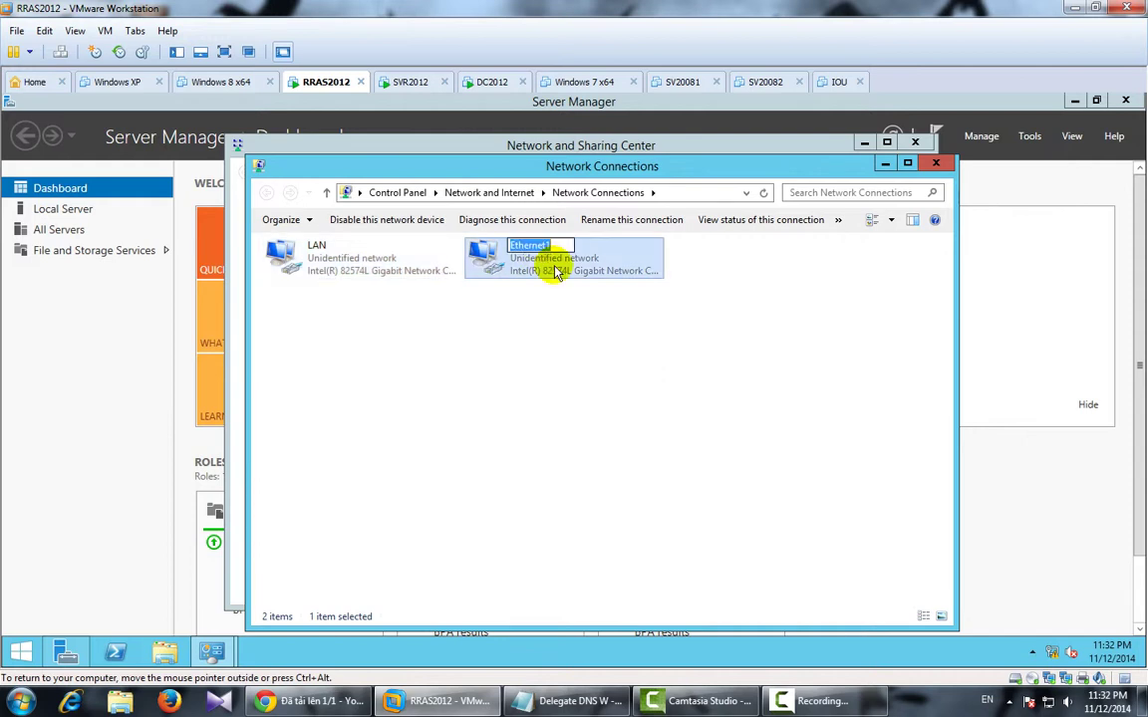
text(WAN)
key(Return)
Give WAN static IPv4 210.245.0.3, mask 255.255.255.0, then close the network windows.
double_click(555, 269)
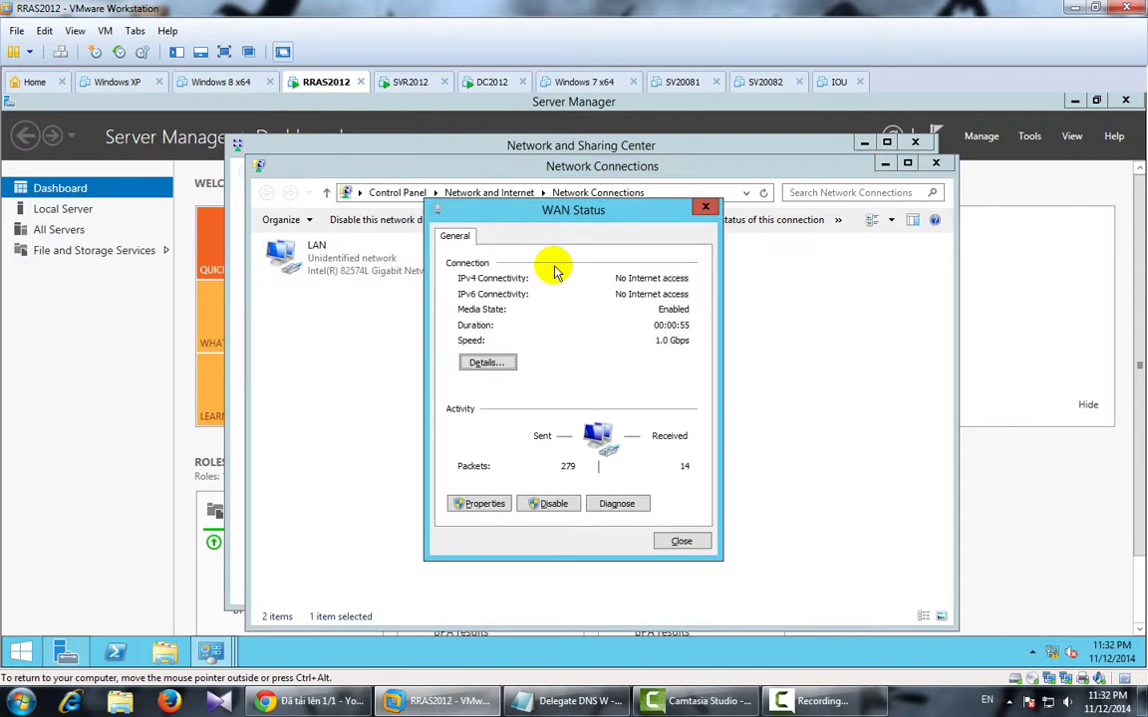
click(477, 504)
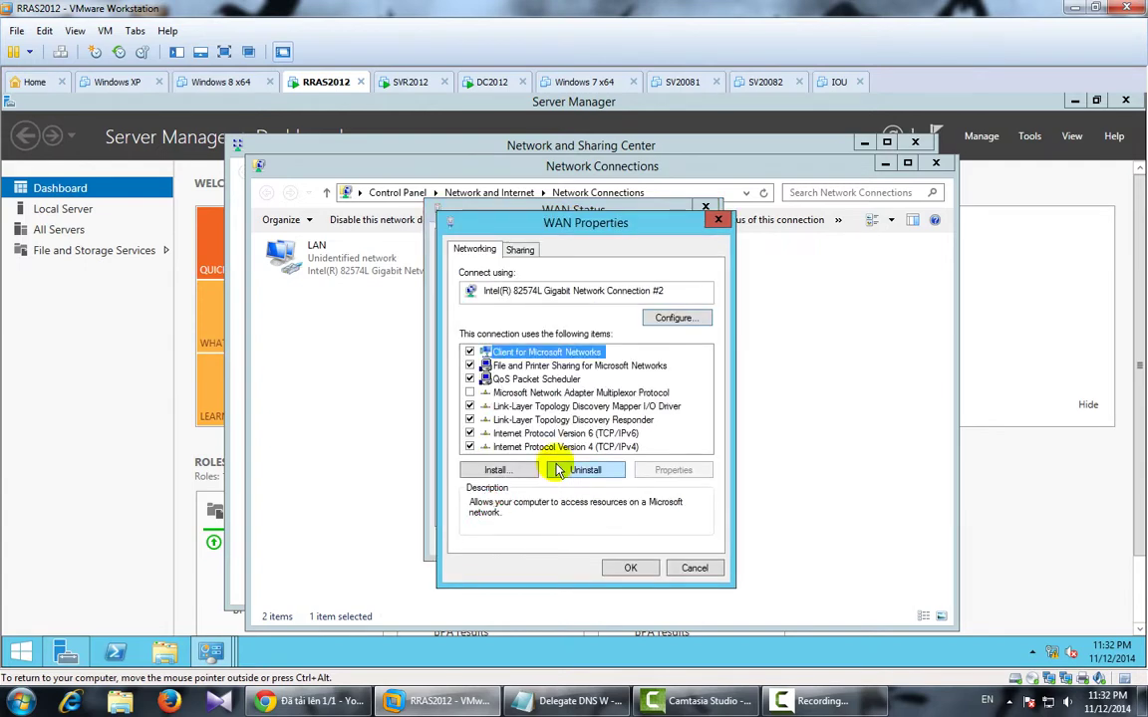
click(560, 448)
double_click(560, 447)
click(512, 391)
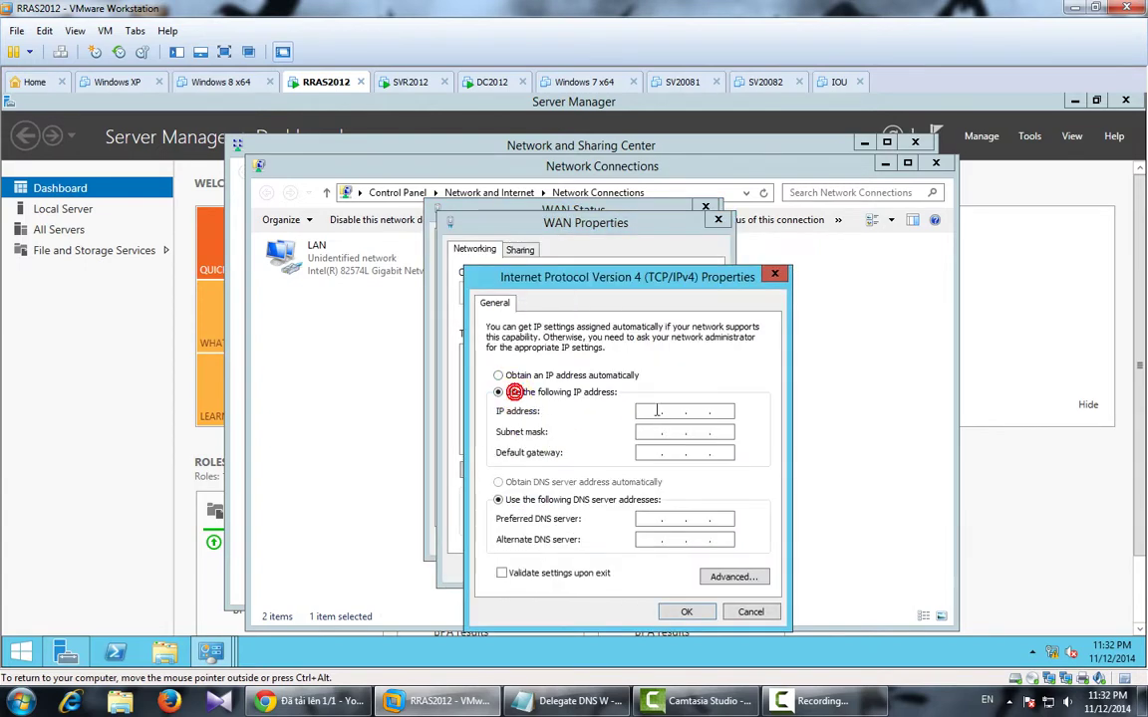
click(657, 410)
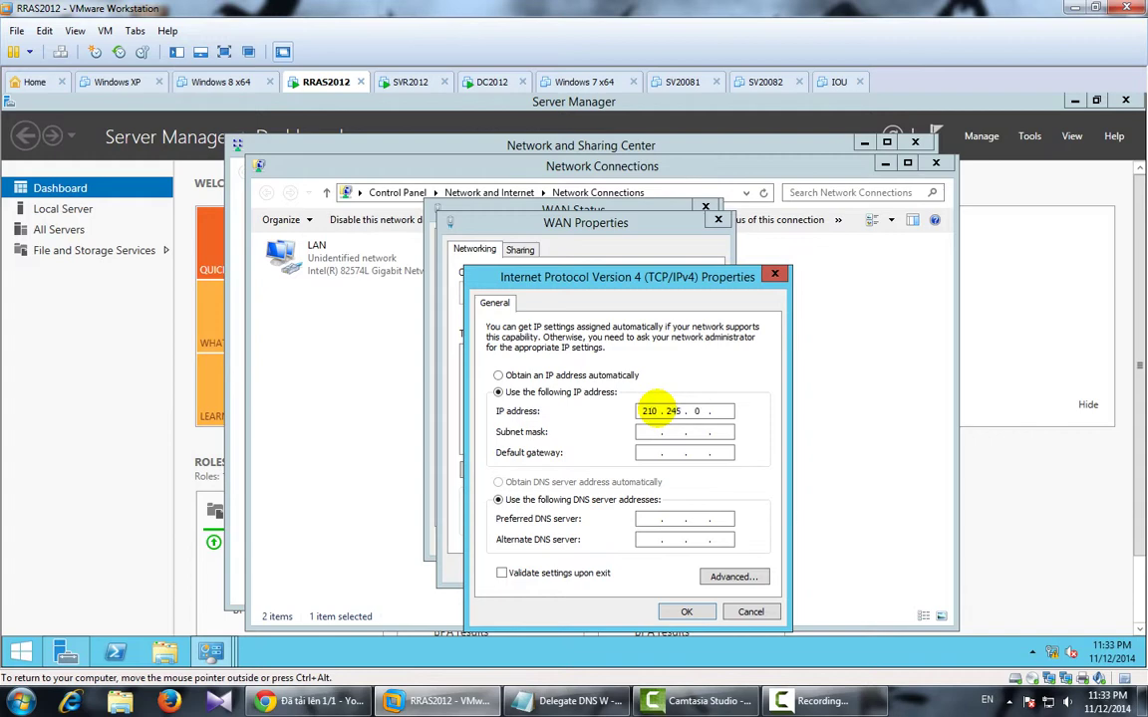
key(Tab)
key(Tab)
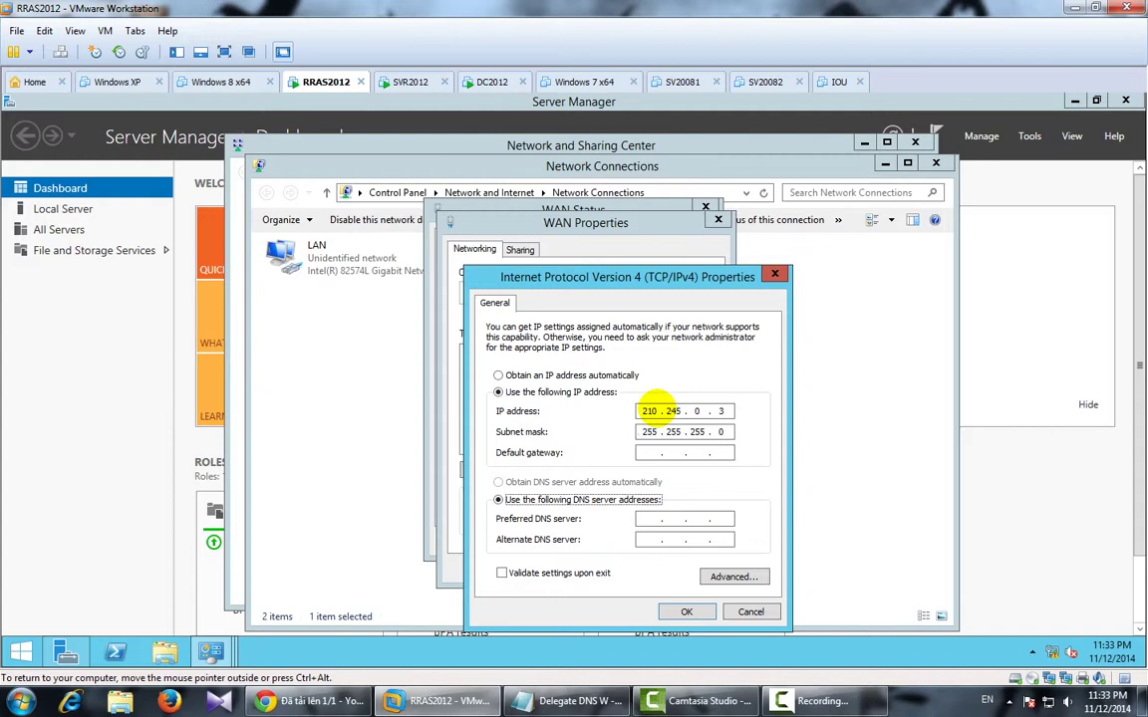
click(686, 612)
click(629, 573)
click(686, 543)
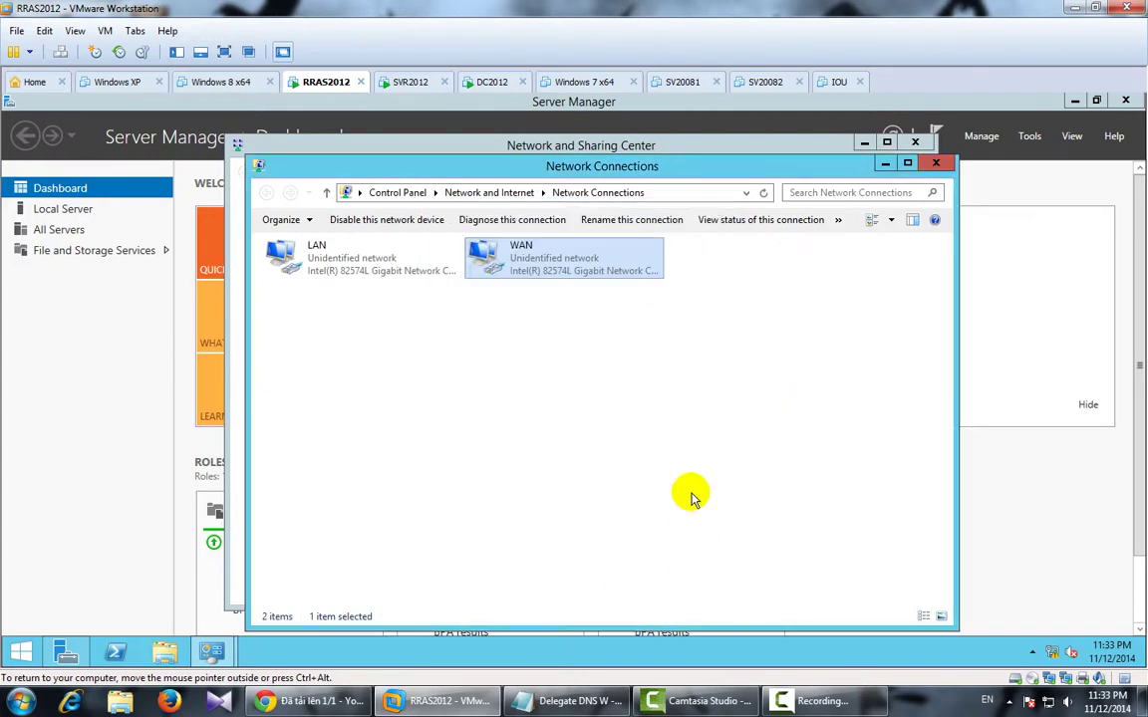
click(935, 164)
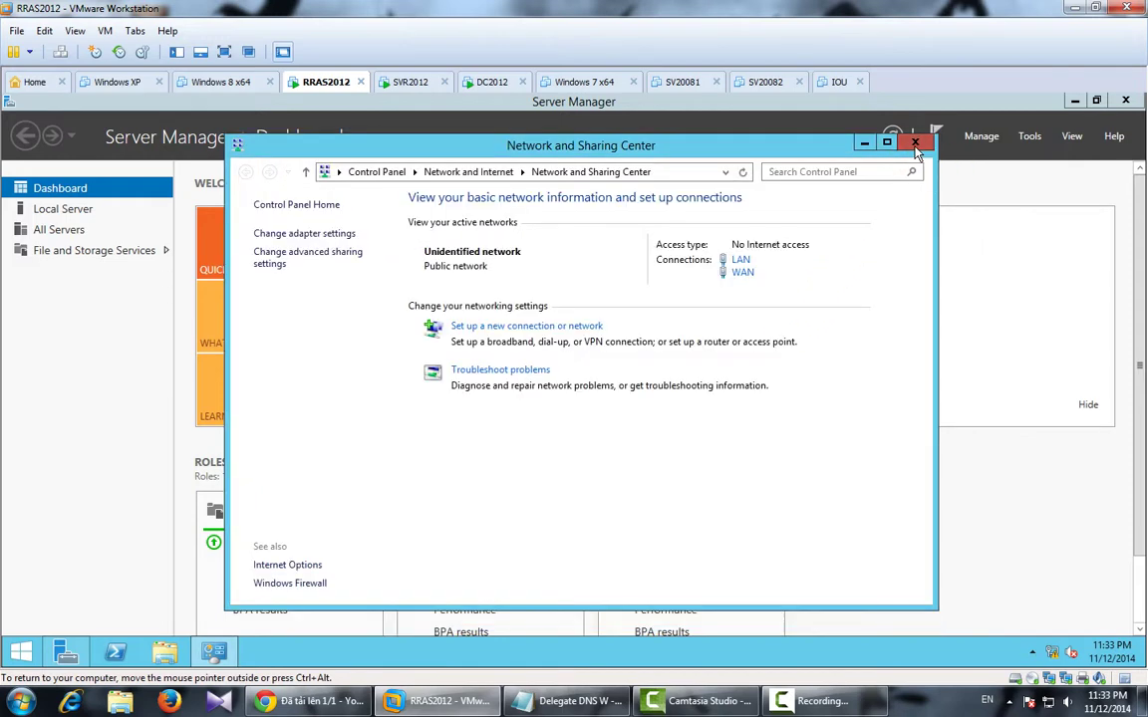
click(917, 141)
Start Add Roles and Features with default settings and select the Remote Access role.
click(1030, 137)
click(981, 136)
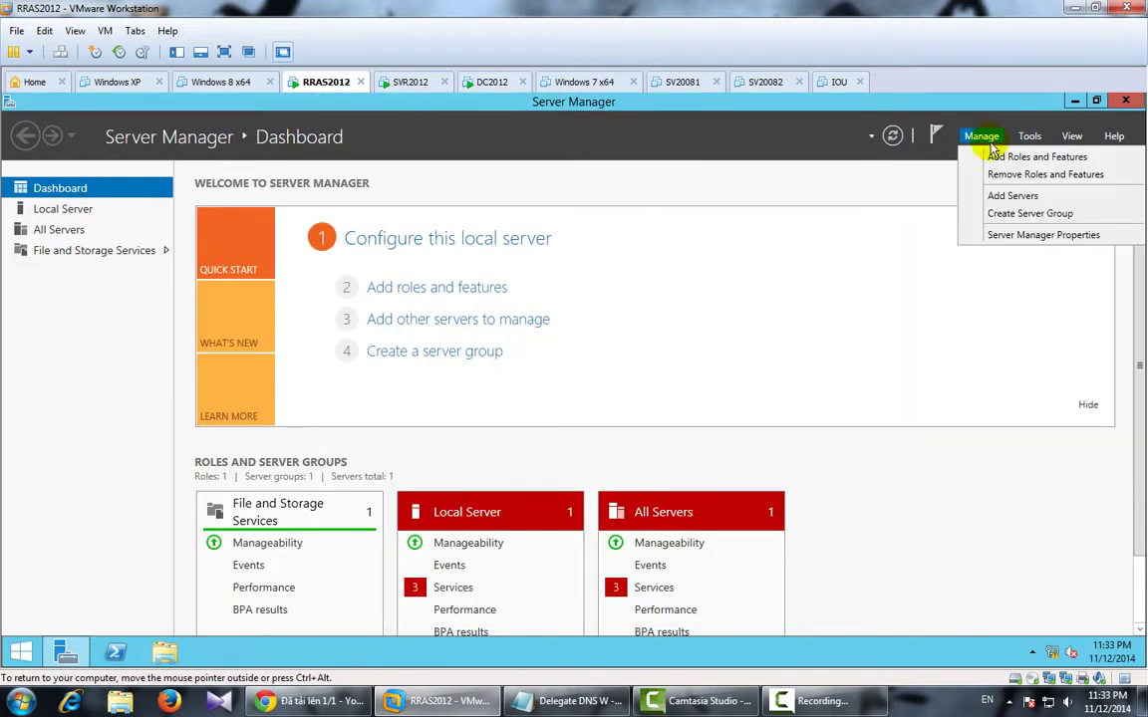
click(1021, 157)
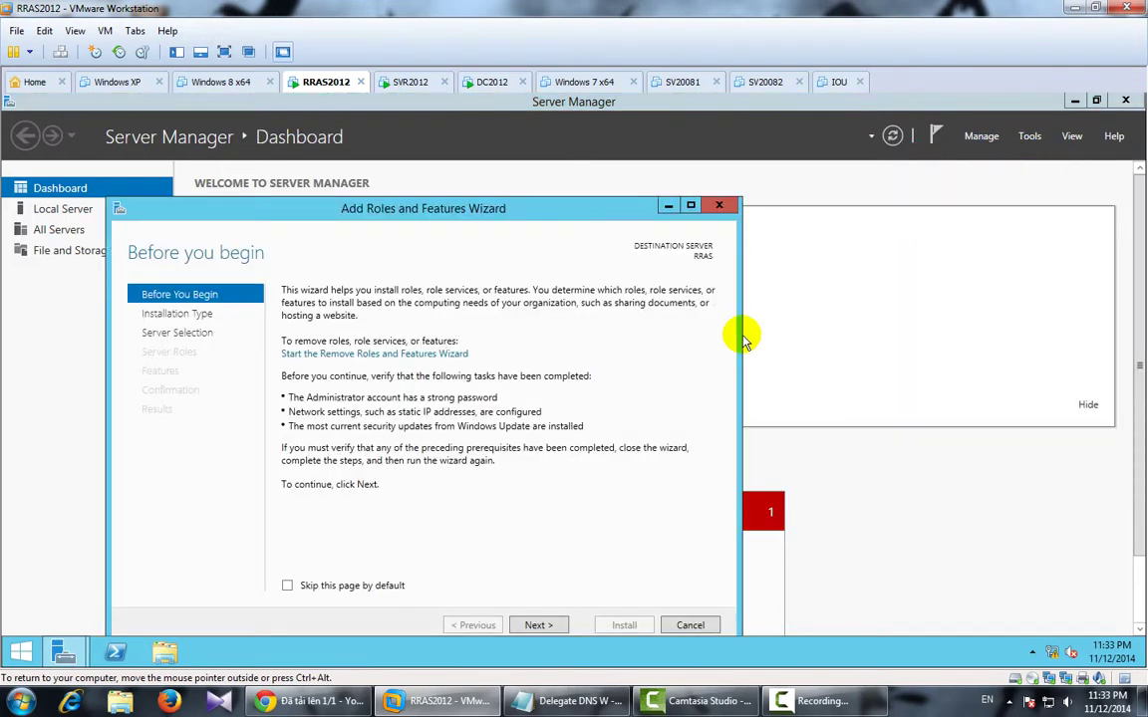
click(541, 624)
click(544, 625)
click(544, 626)
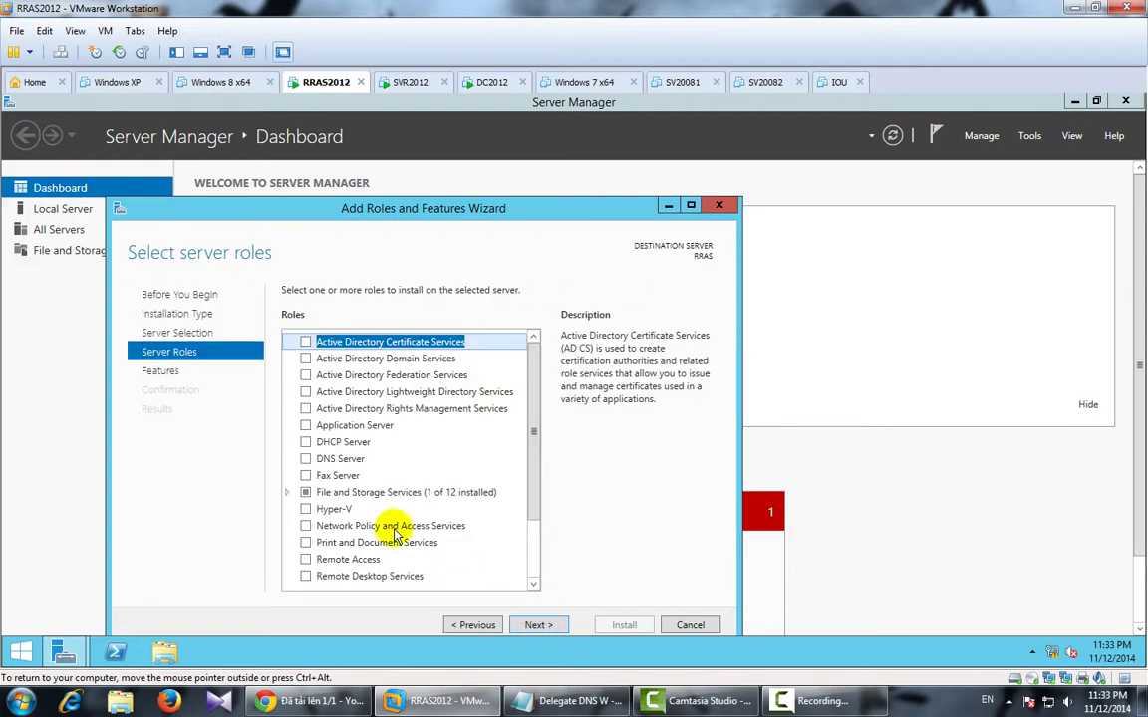
click(306, 559)
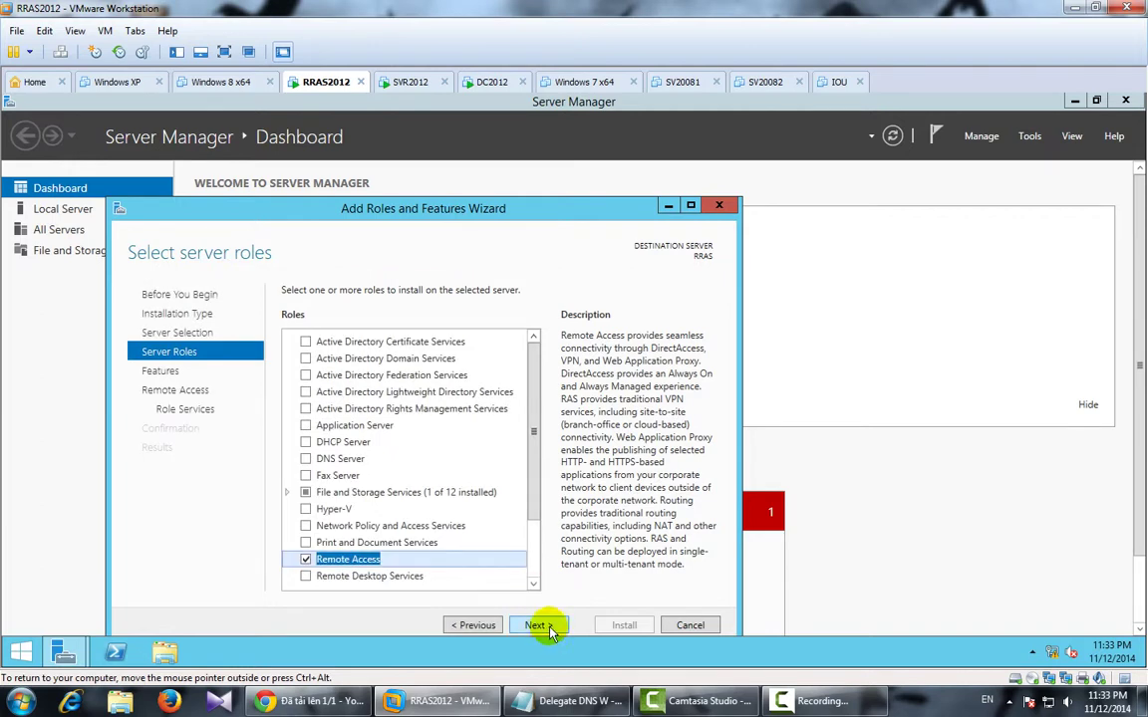
Keep default features and add the Routing role service with its required features.
click(541, 625)
click(547, 627)
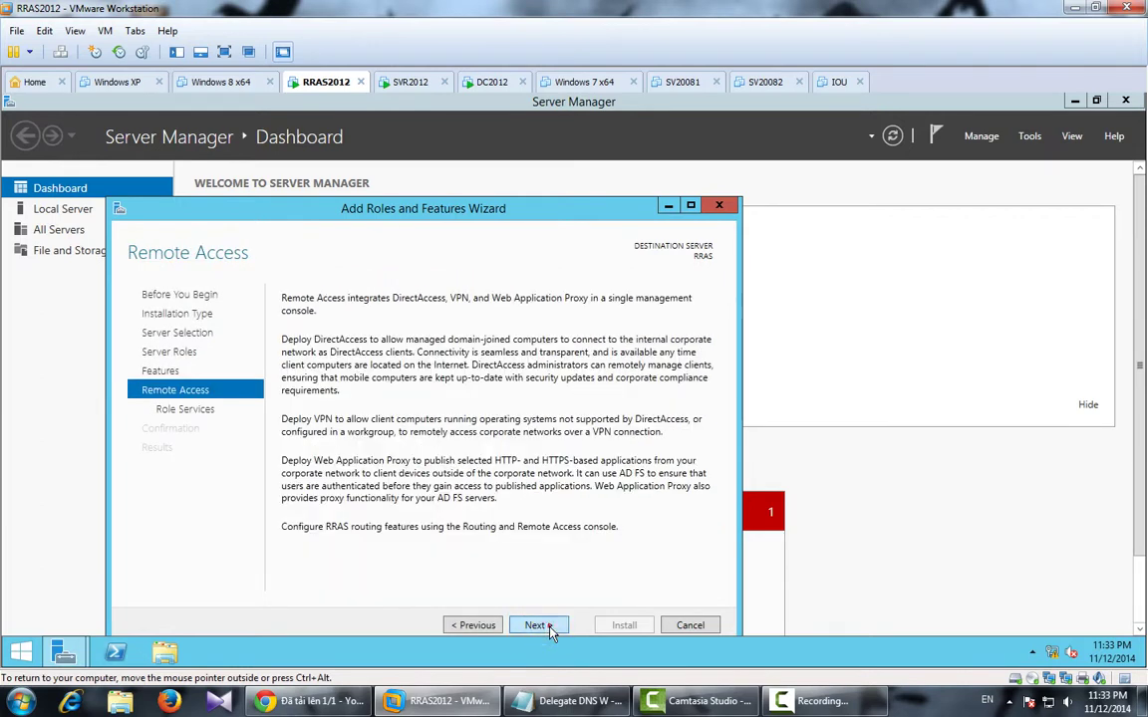
click(536, 624)
click(305, 359)
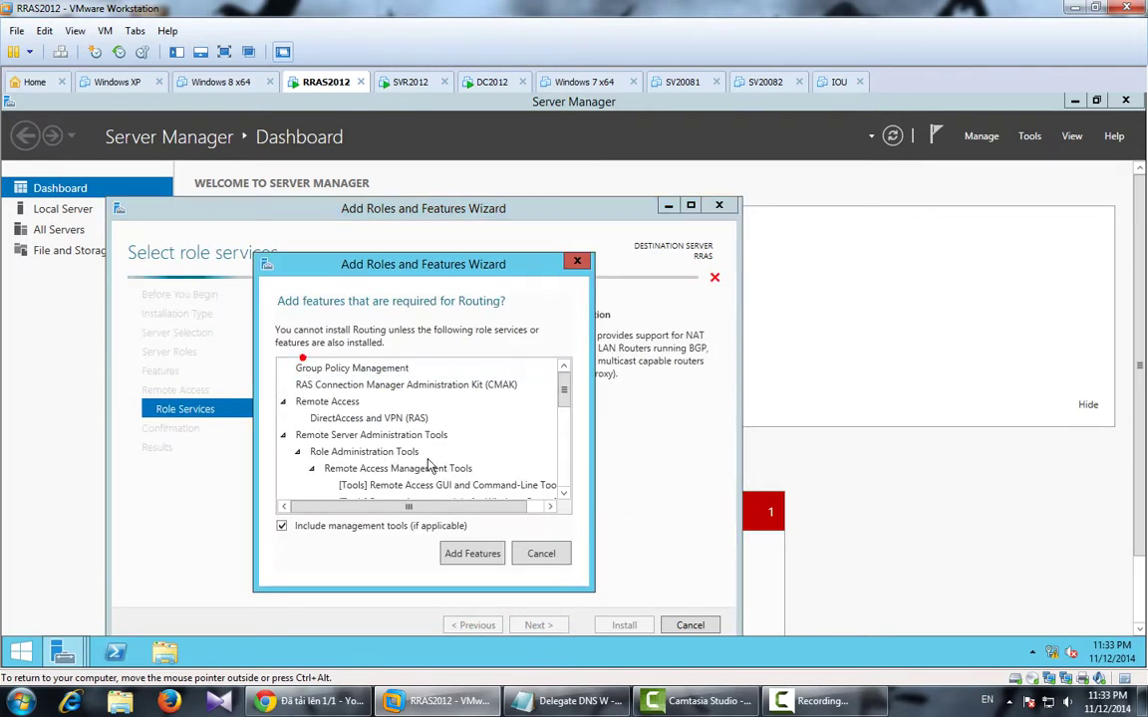
click(454, 550)
click(558, 625)
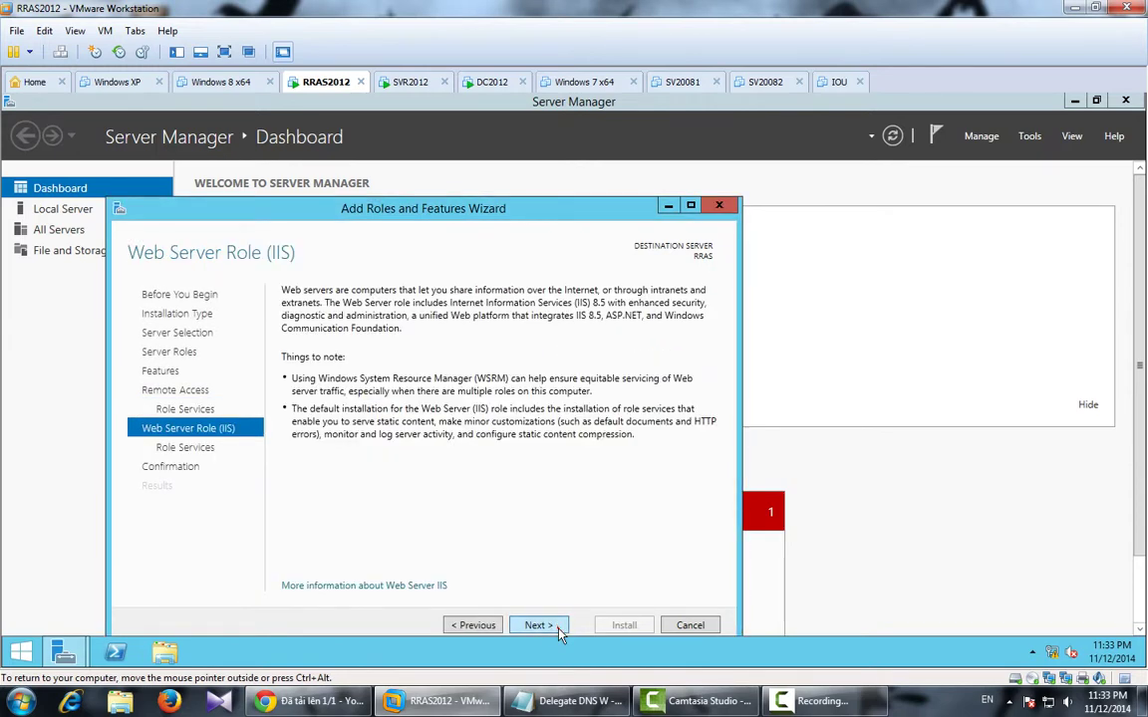
Accept the default IIS role services, install, and close the finished wizard.
click(558, 625)
click(558, 628)
click(624, 625)
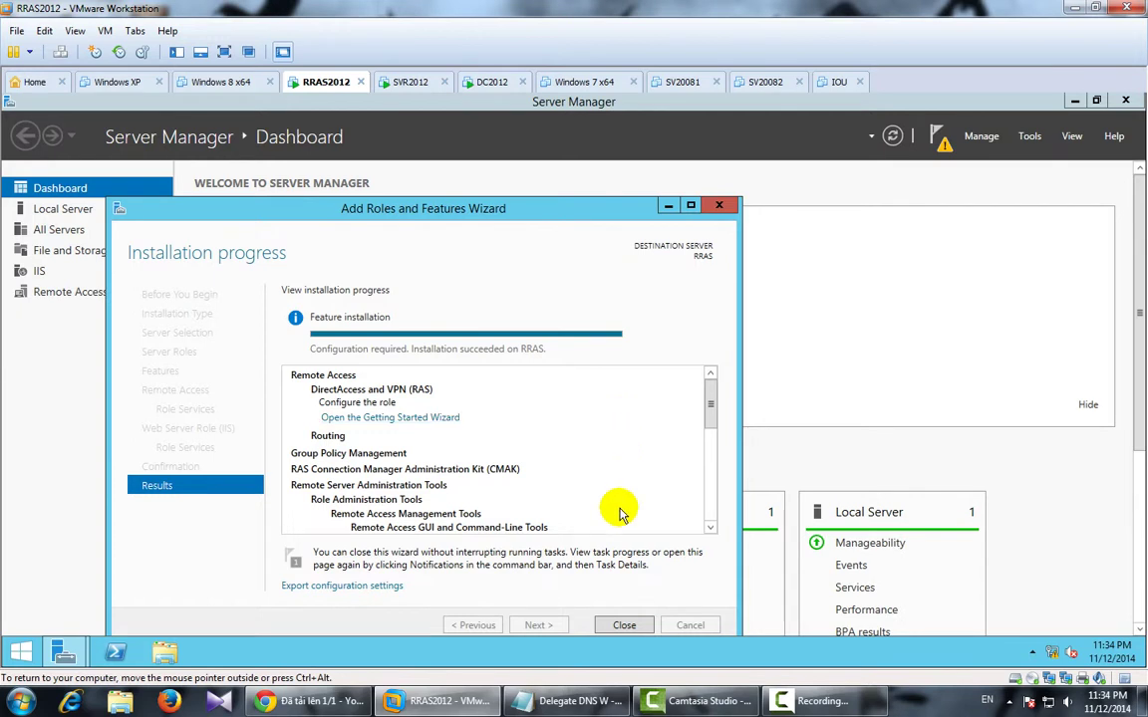
click(624, 625)
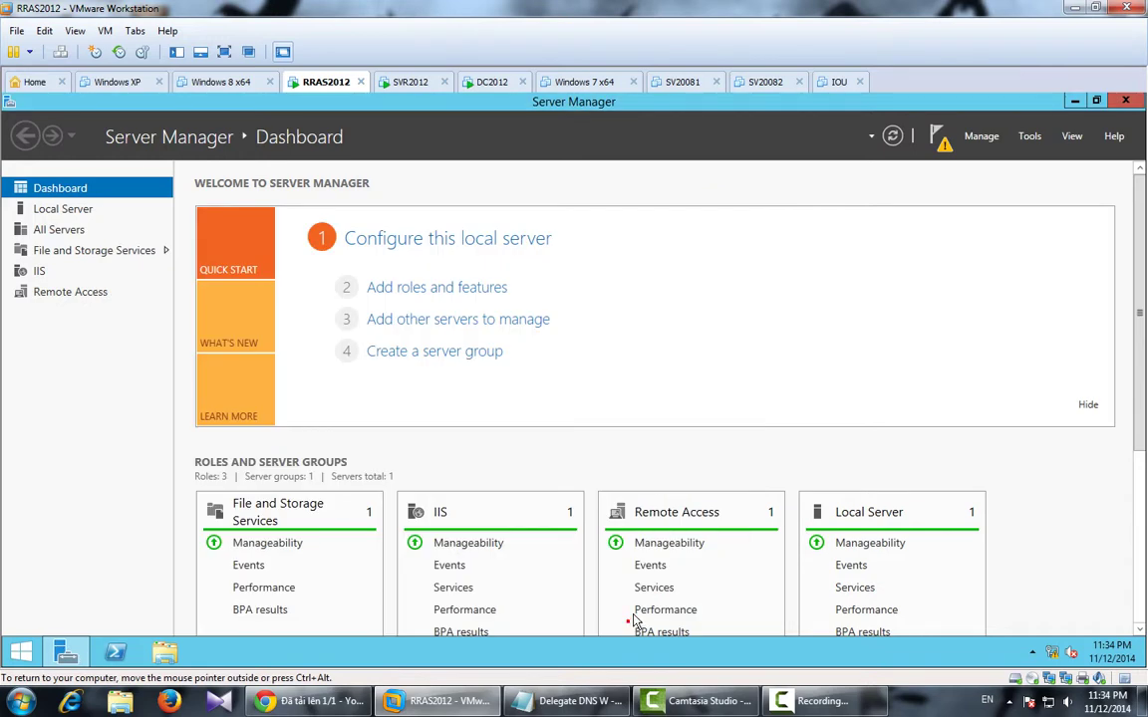
click(937, 136)
Launch the Remote Access Getting Started Wizard, then cancel it and confirm with OK.
click(814, 230)
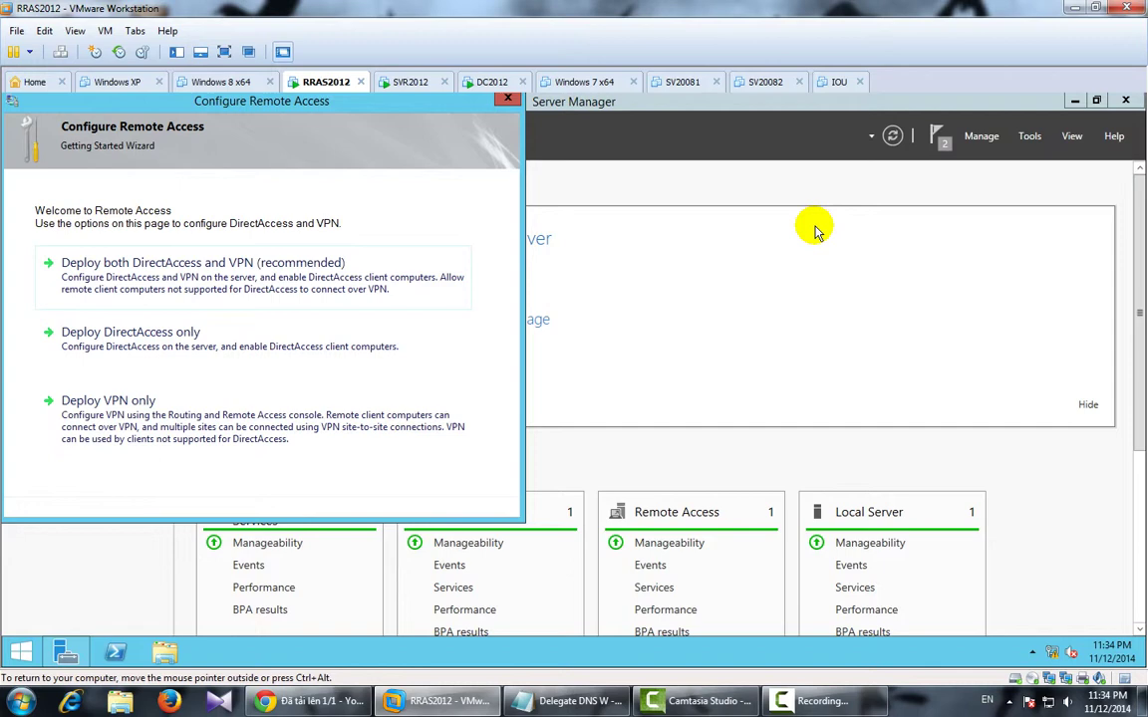
click(498, 84)
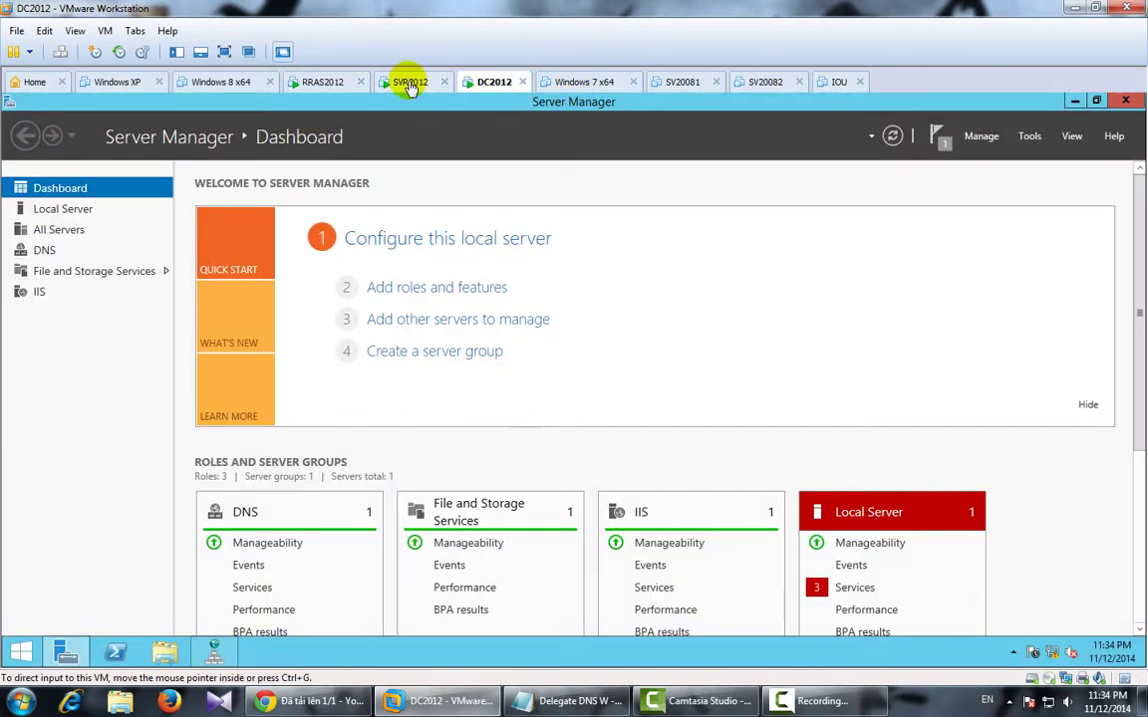
click(338, 84)
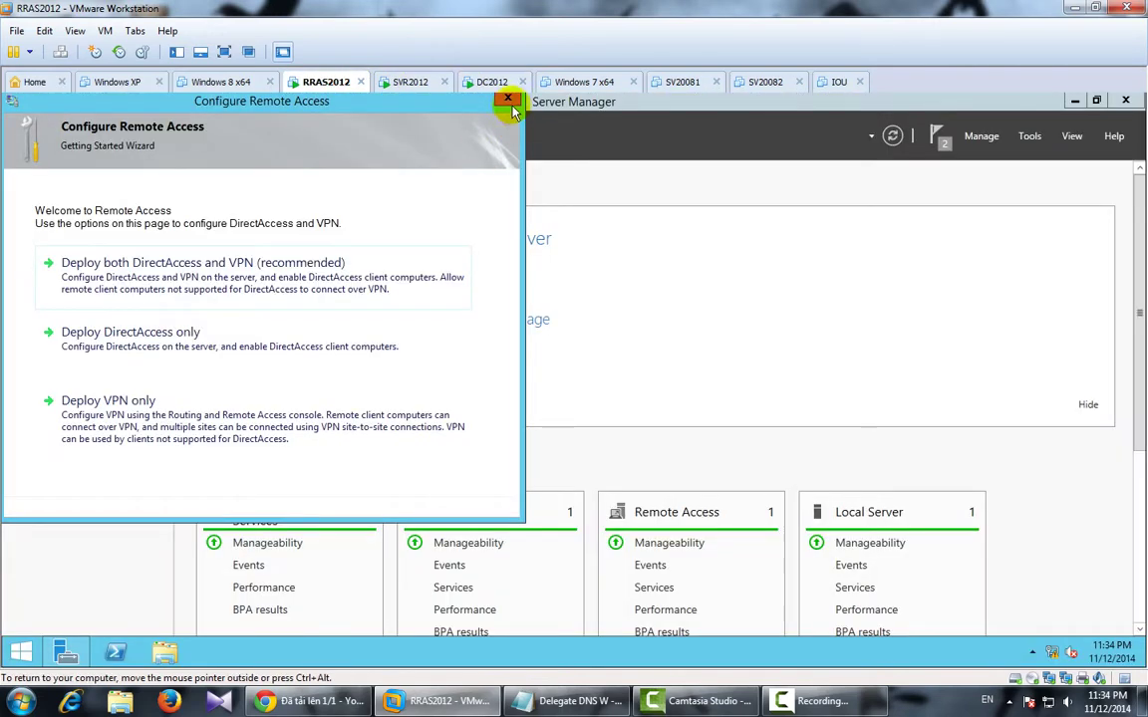
click(507, 102)
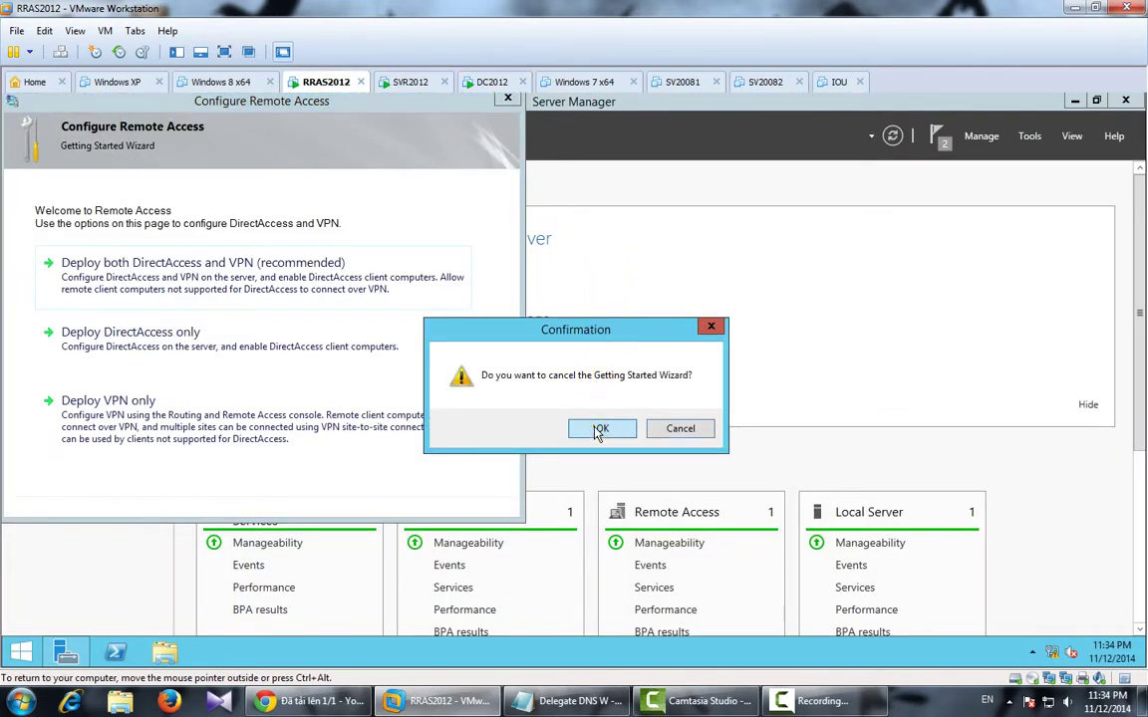
click(599, 428)
click(1029, 138)
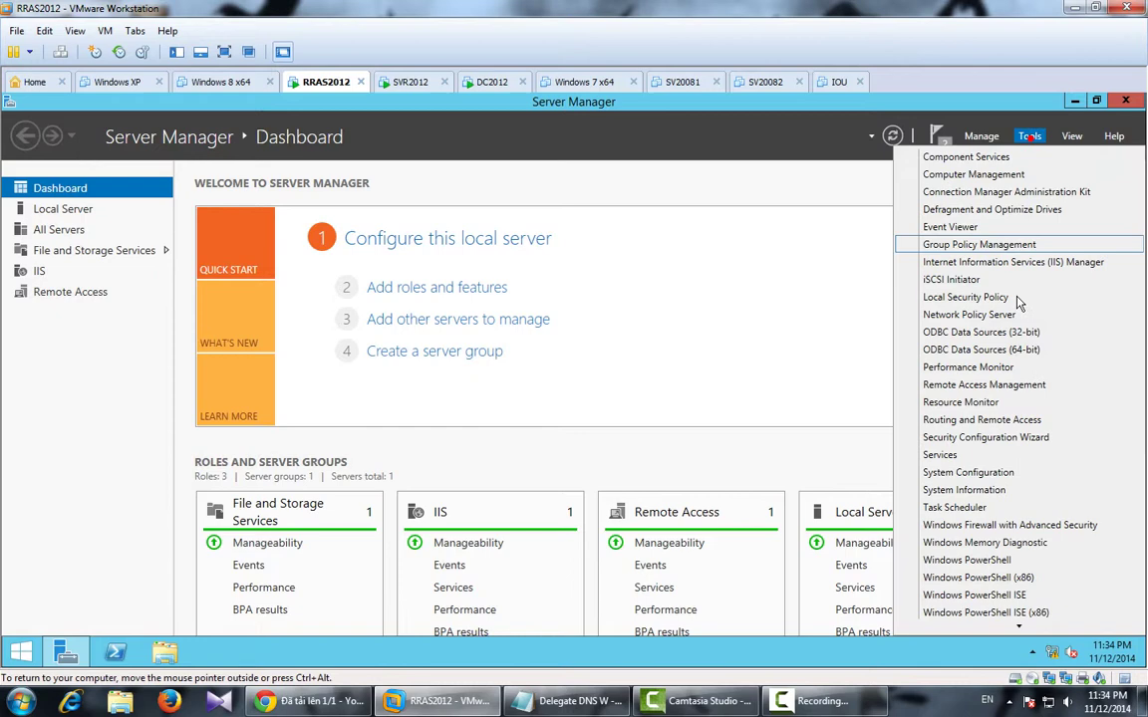
Open the Routing and Remote Access console maximized and start Configure and Enable on RRAS (local).
click(990, 422)
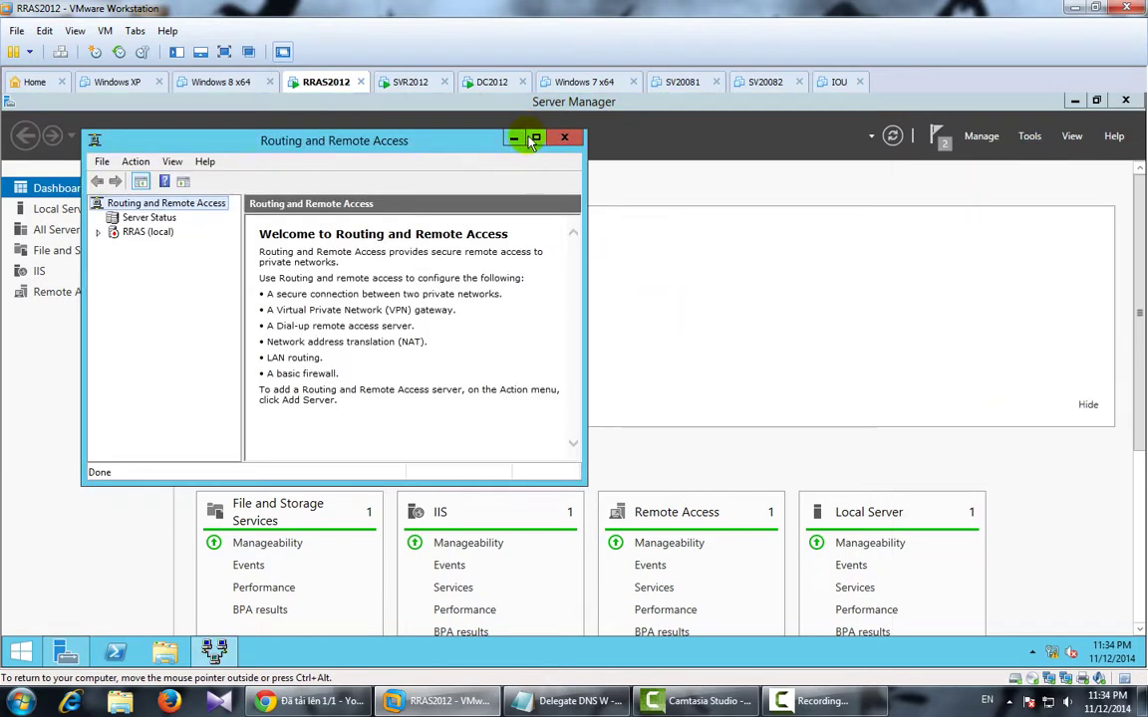
click(536, 141)
click(34, 190)
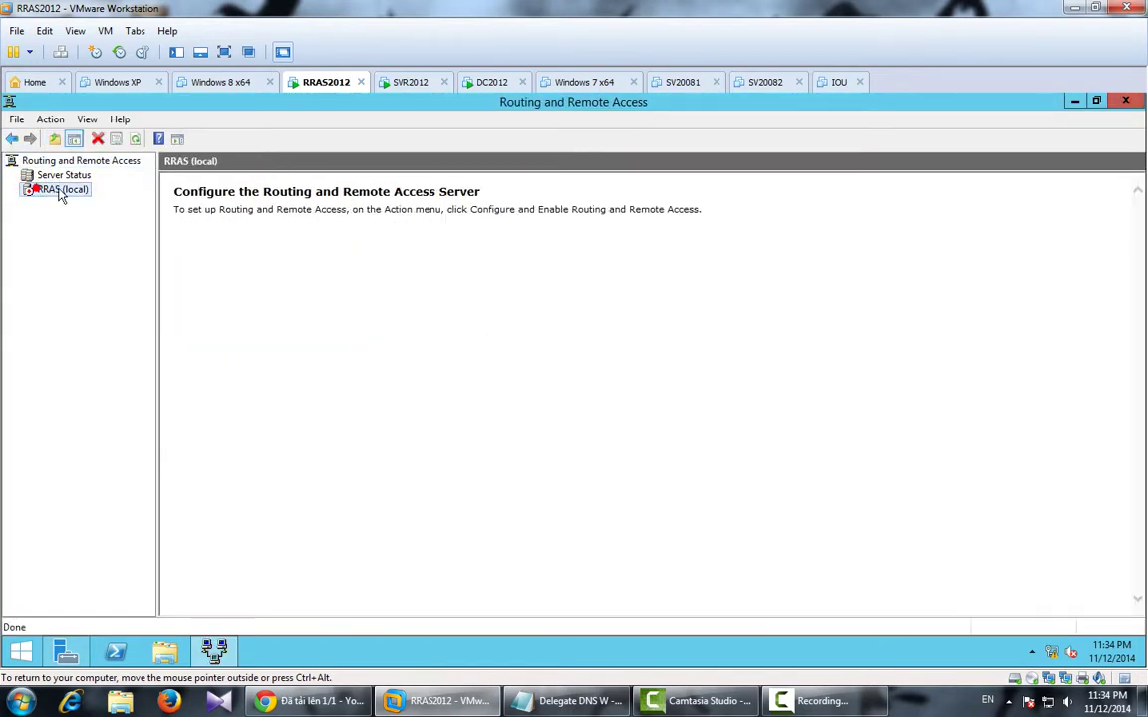
right_click(60, 192)
click(94, 197)
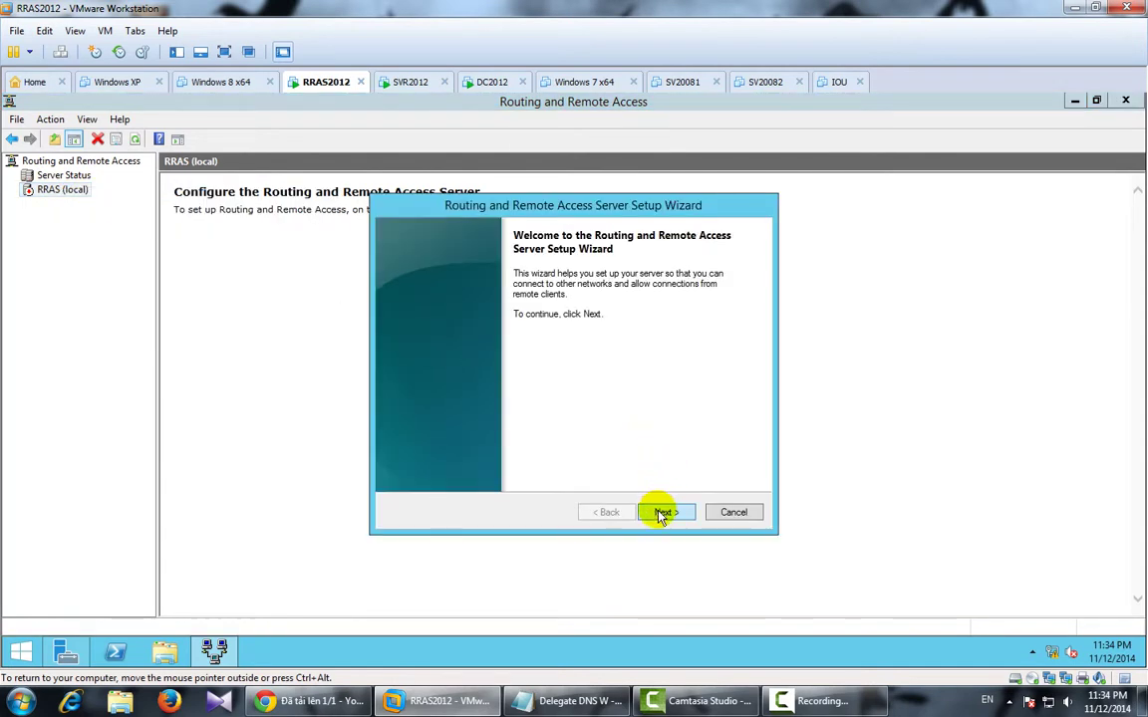
Choose NAT with WAN as the public interface, accept the defaults, and finish.
click(660, 512)
click(416, 331)
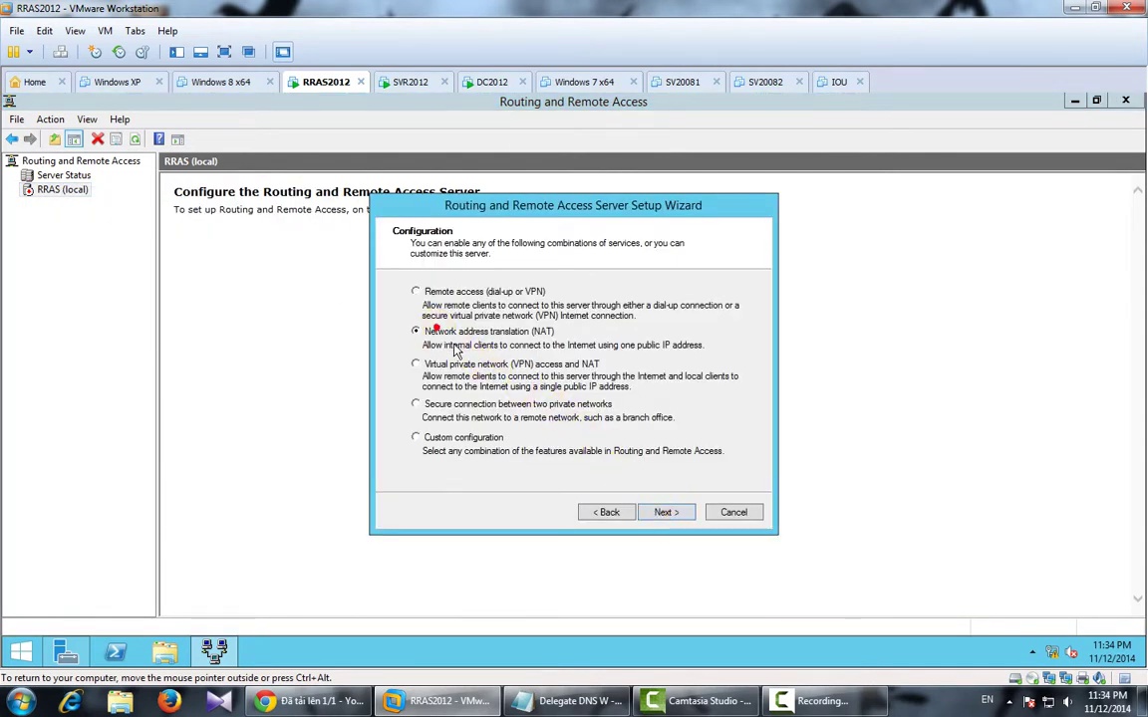
click(663, 512)
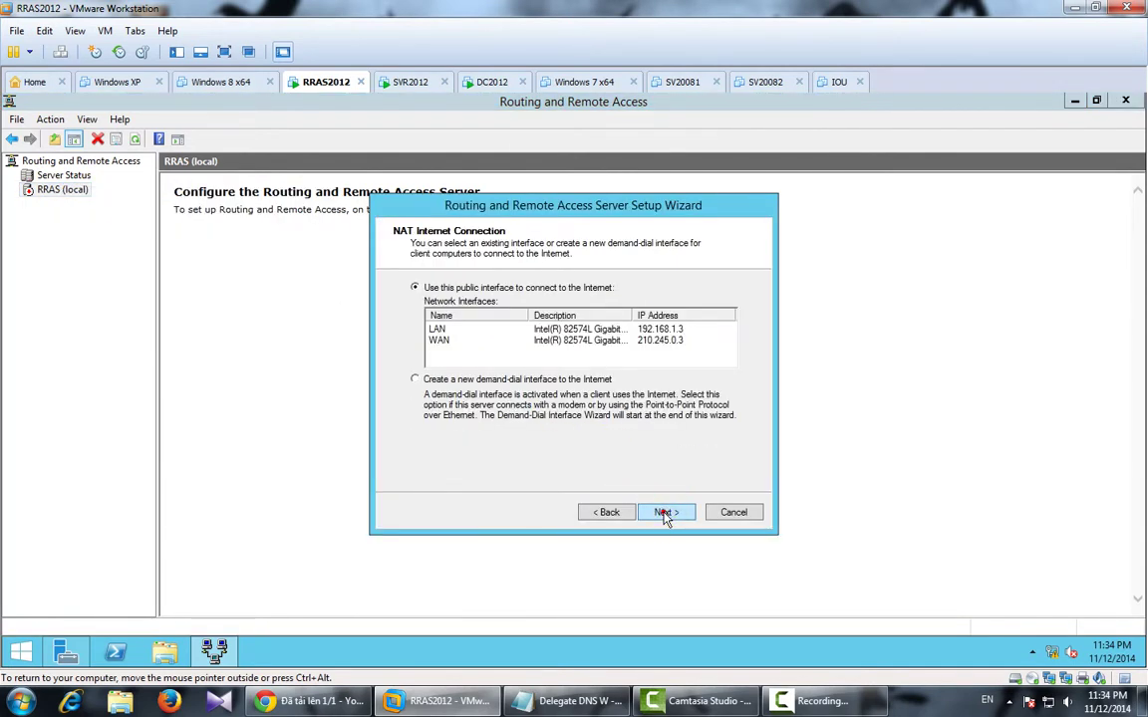
click(538, 342)
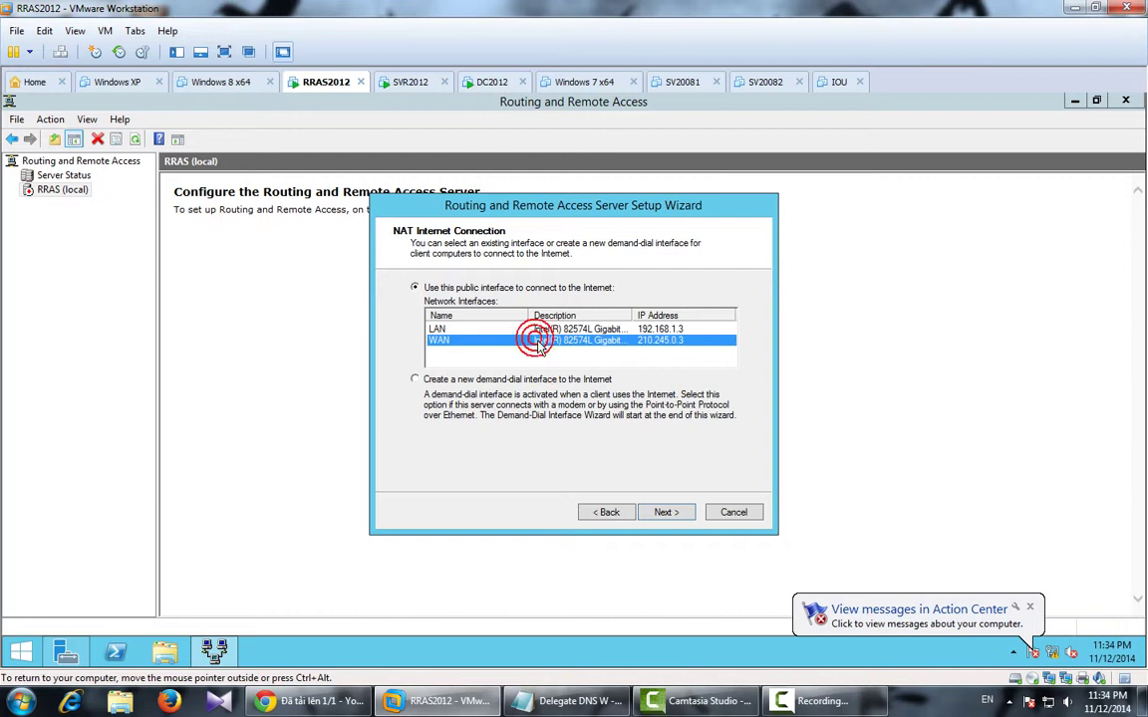
click(668, 513)
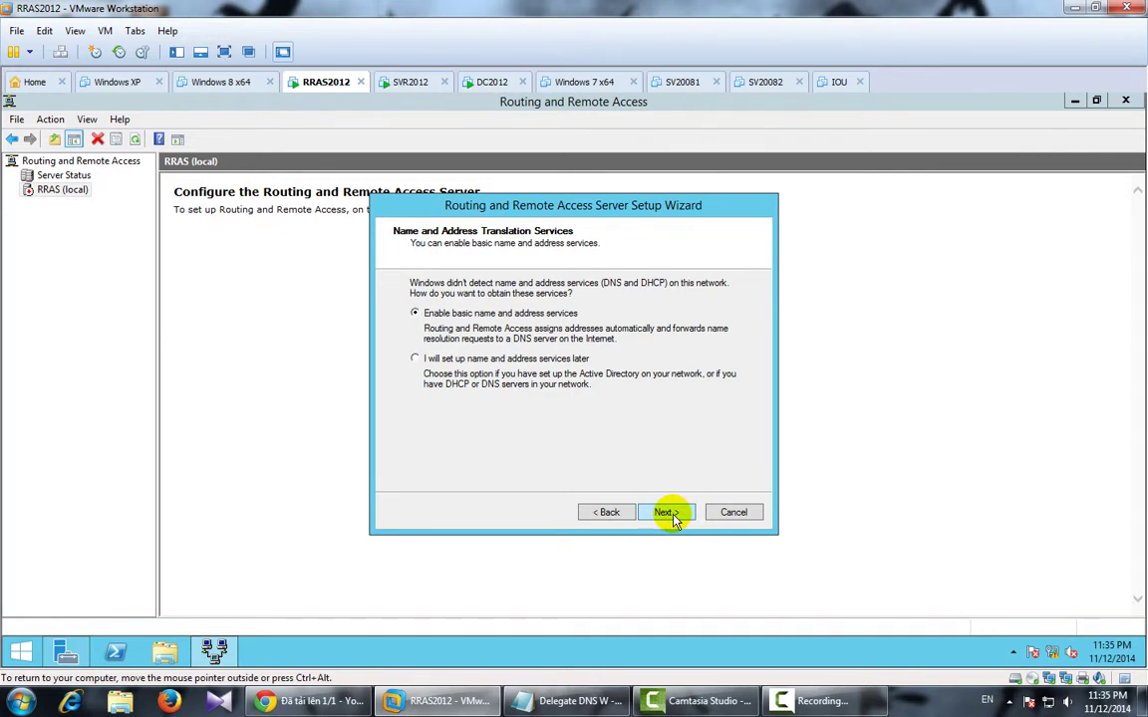
click(668, 513)
click(668, 513)
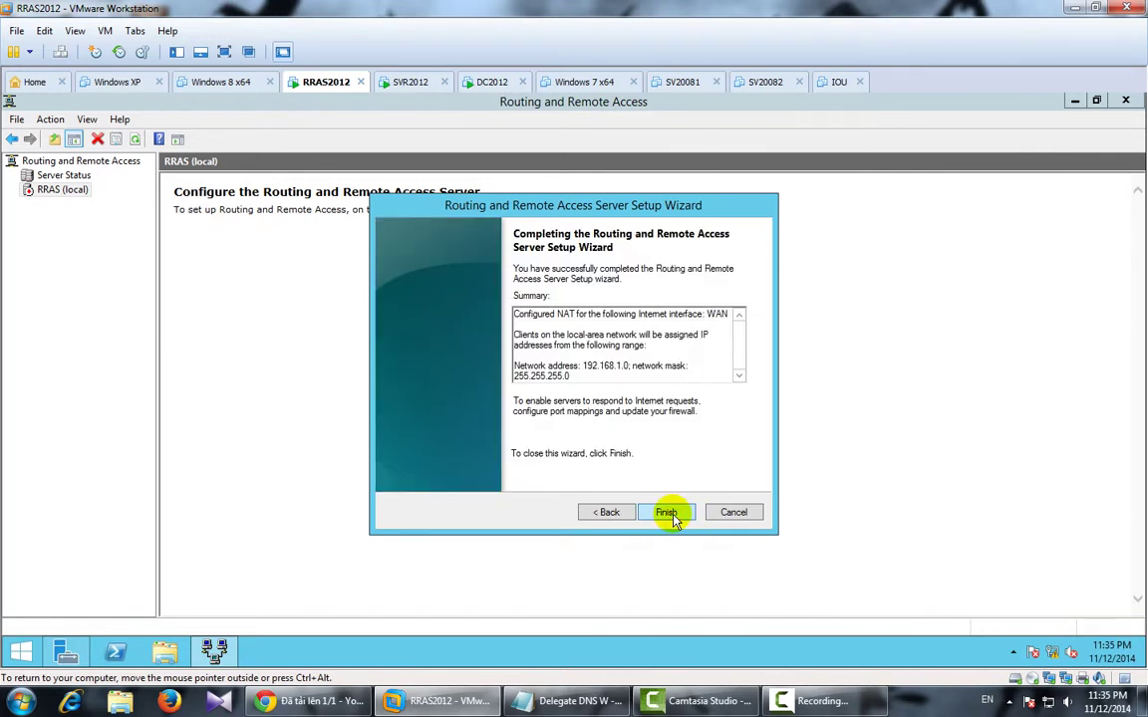
click(667, 513)
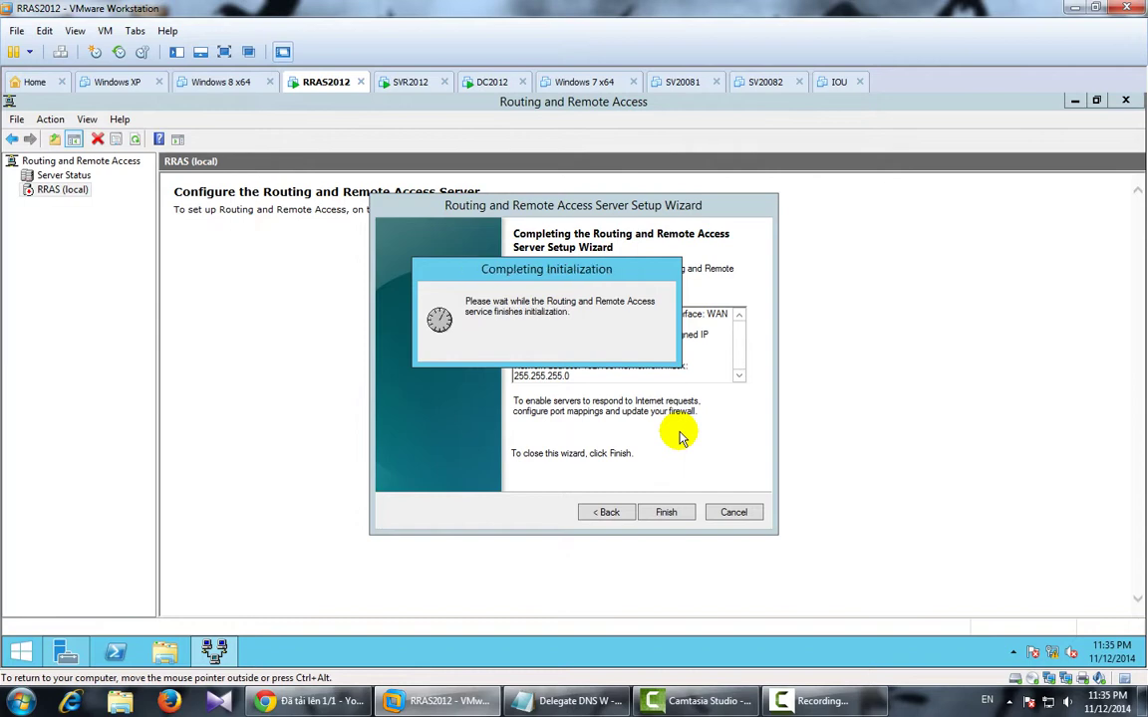
click(552, 701)
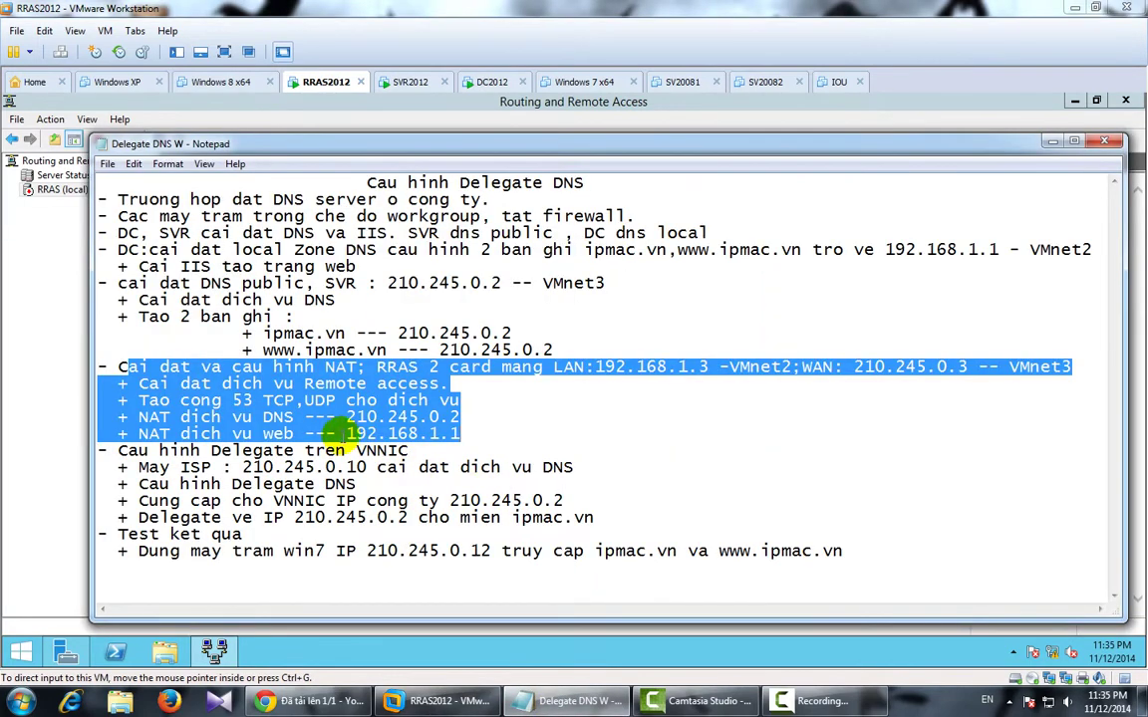
click(379, 367)
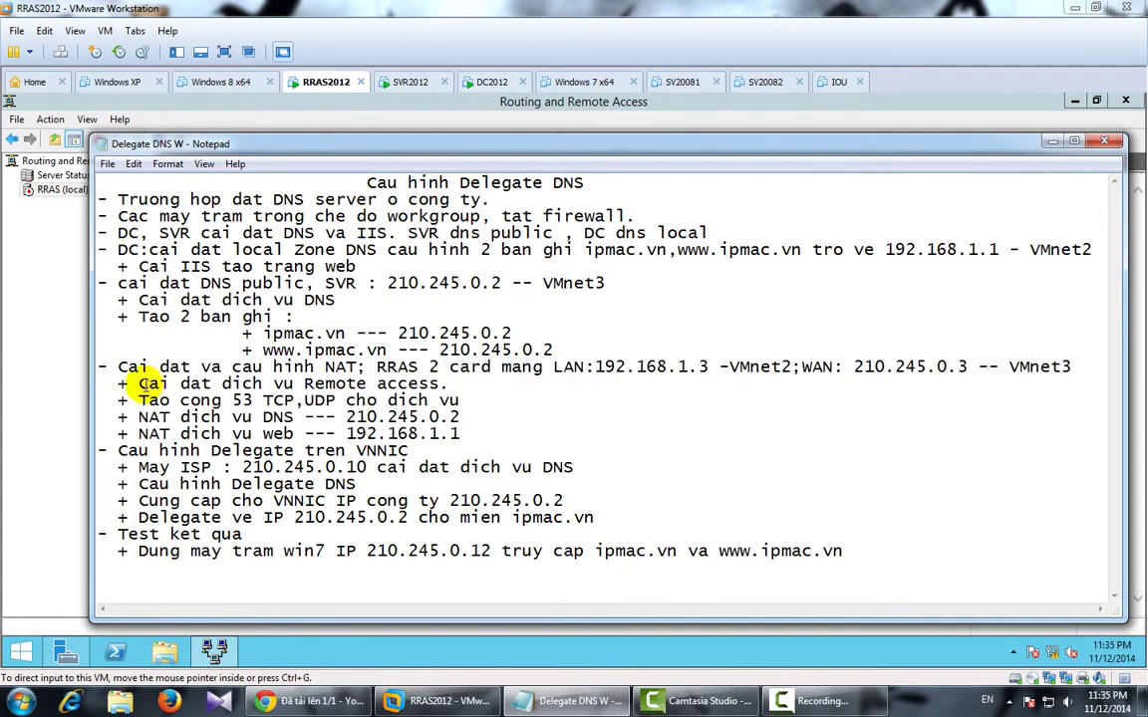
drag(144, 400, 457, 400)
click(570, 702)
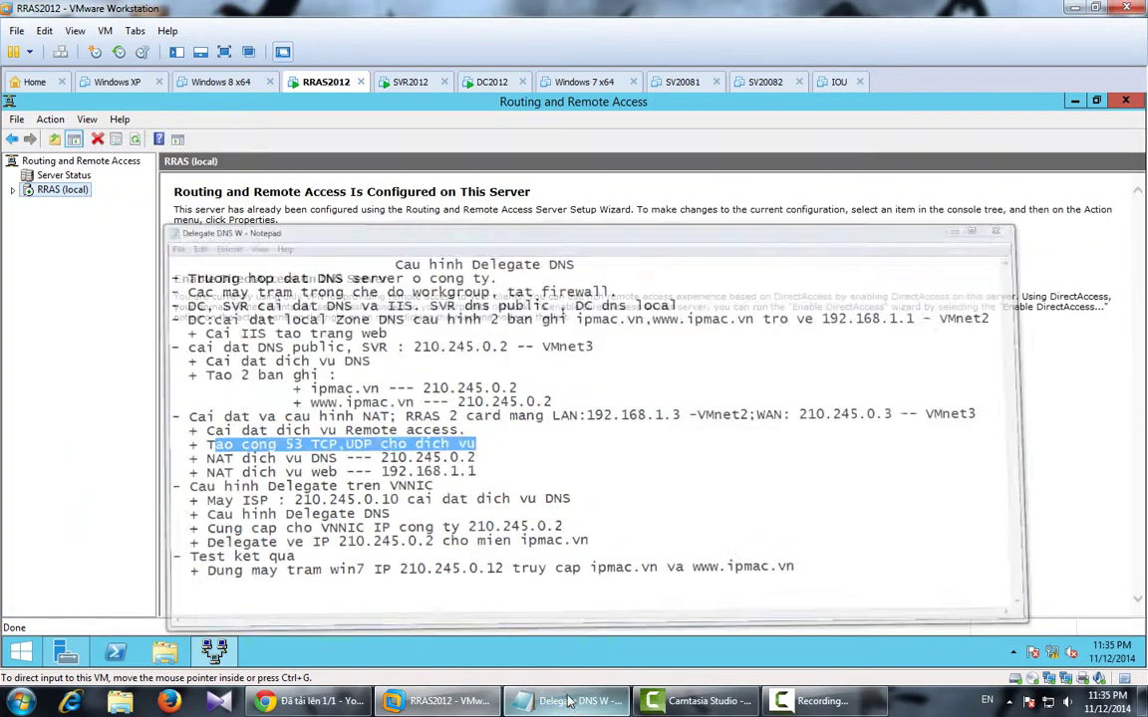
click(12, 189)
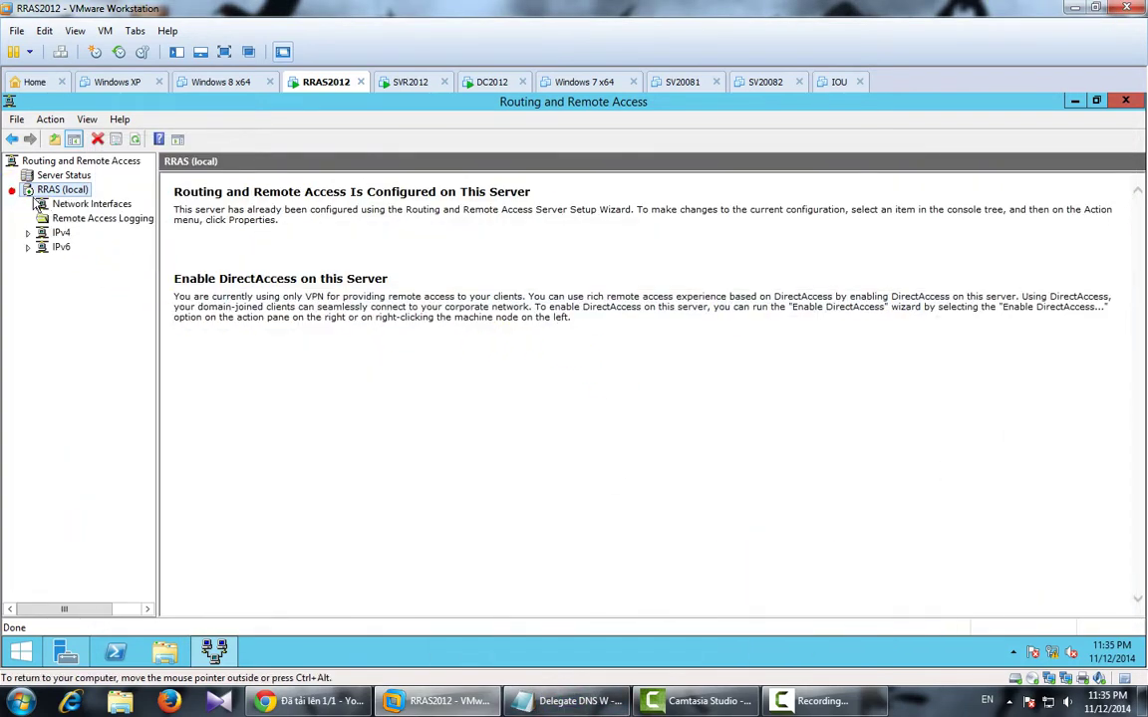
click(68, 206)
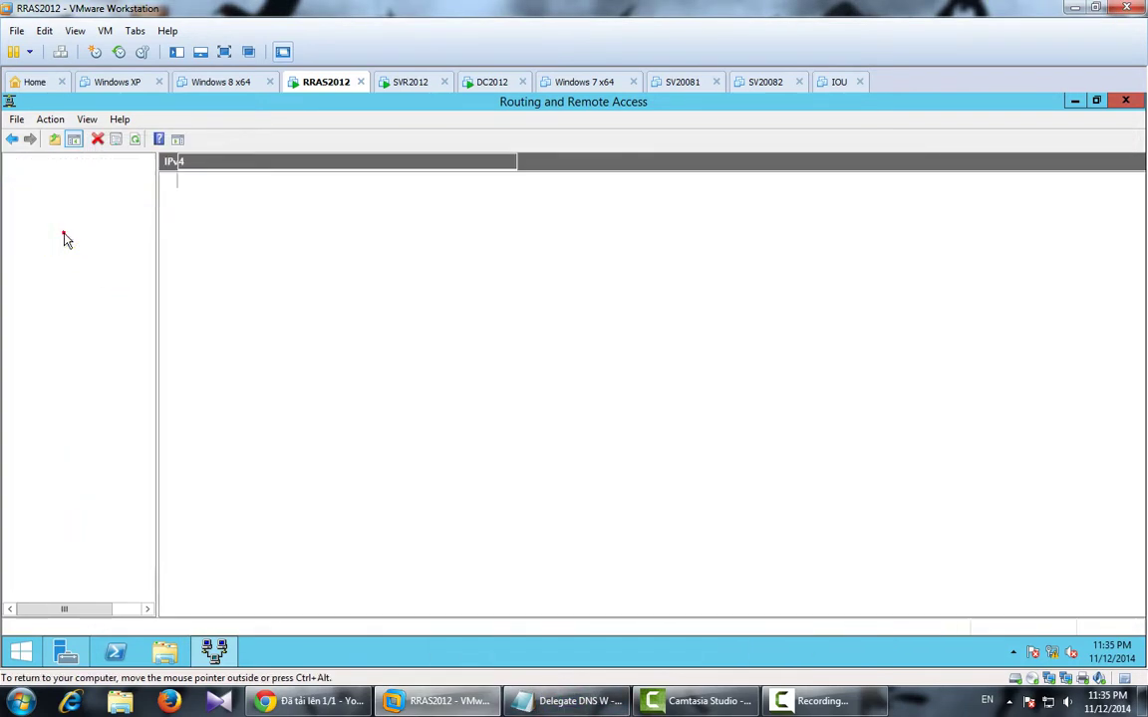
click(59, 233)
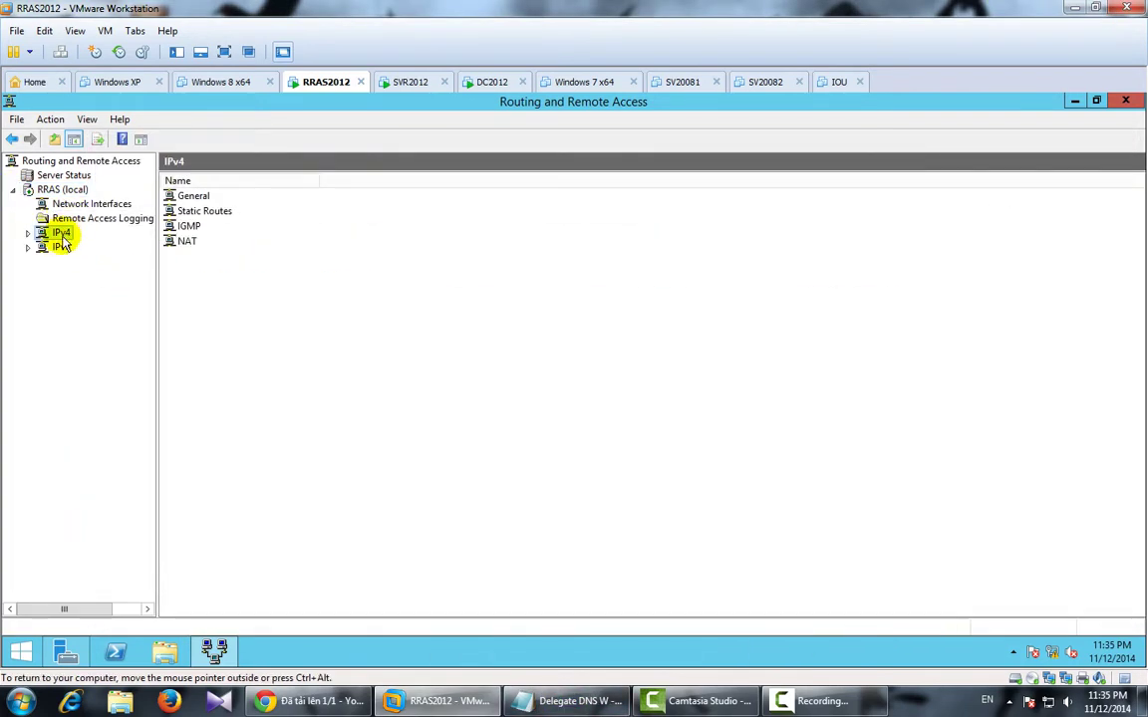
click(189, 244)
right_click(193, 246)
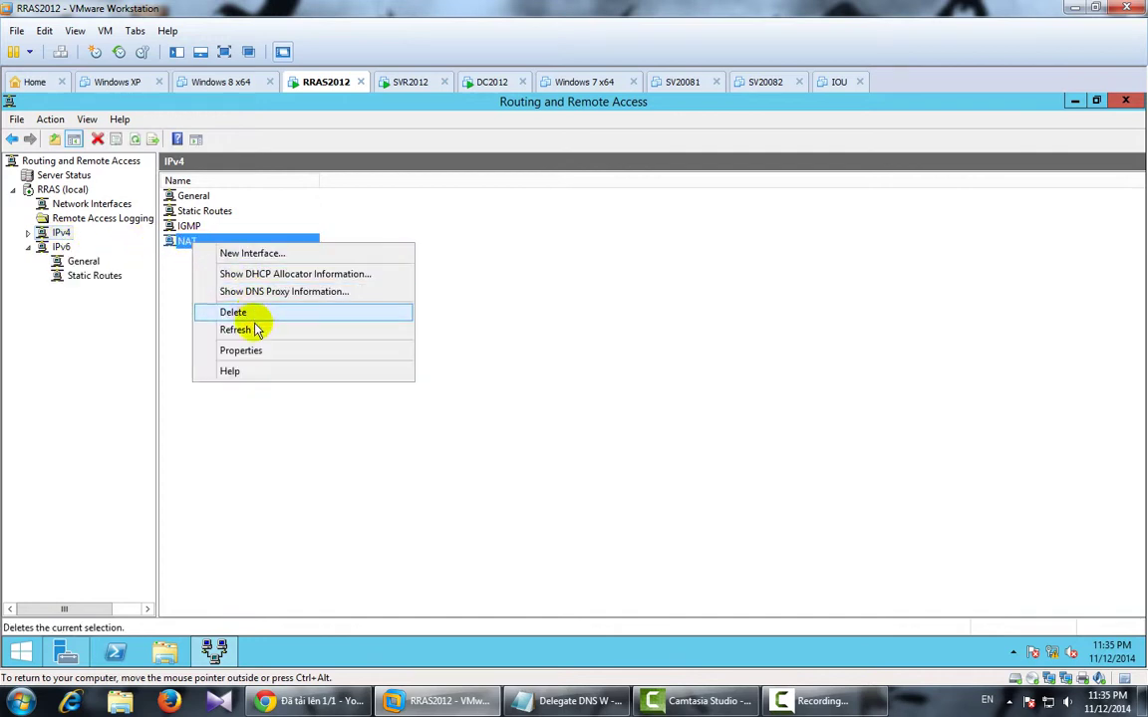
click(245, 351)
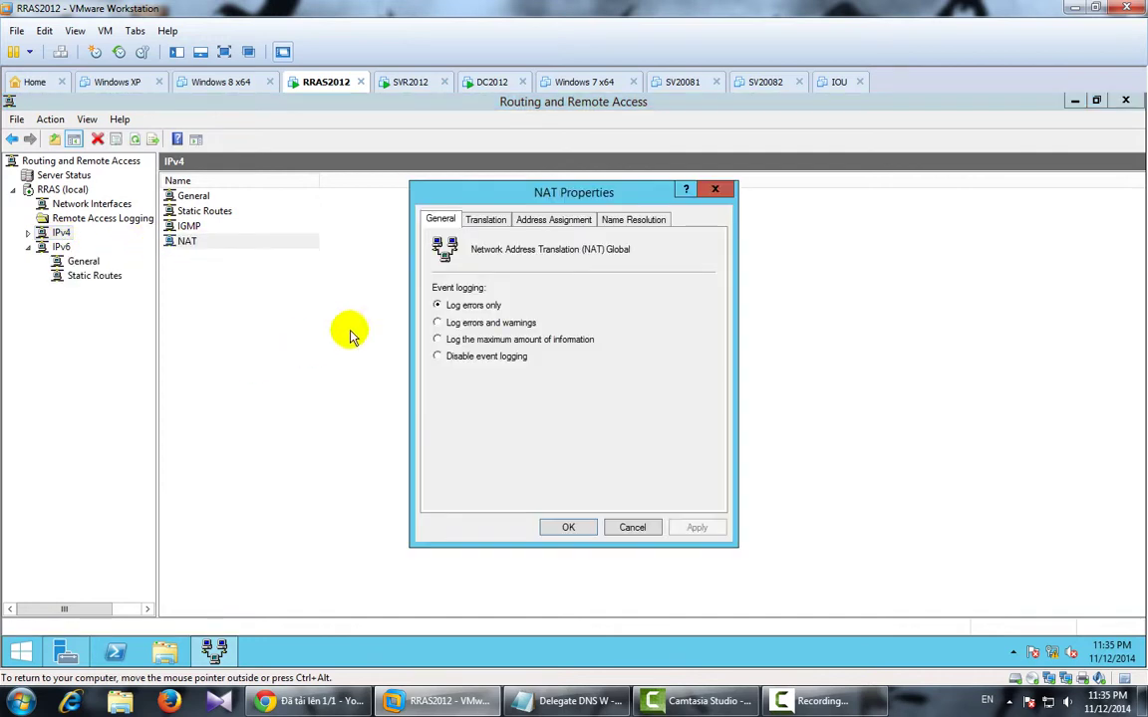
click(502, 221)
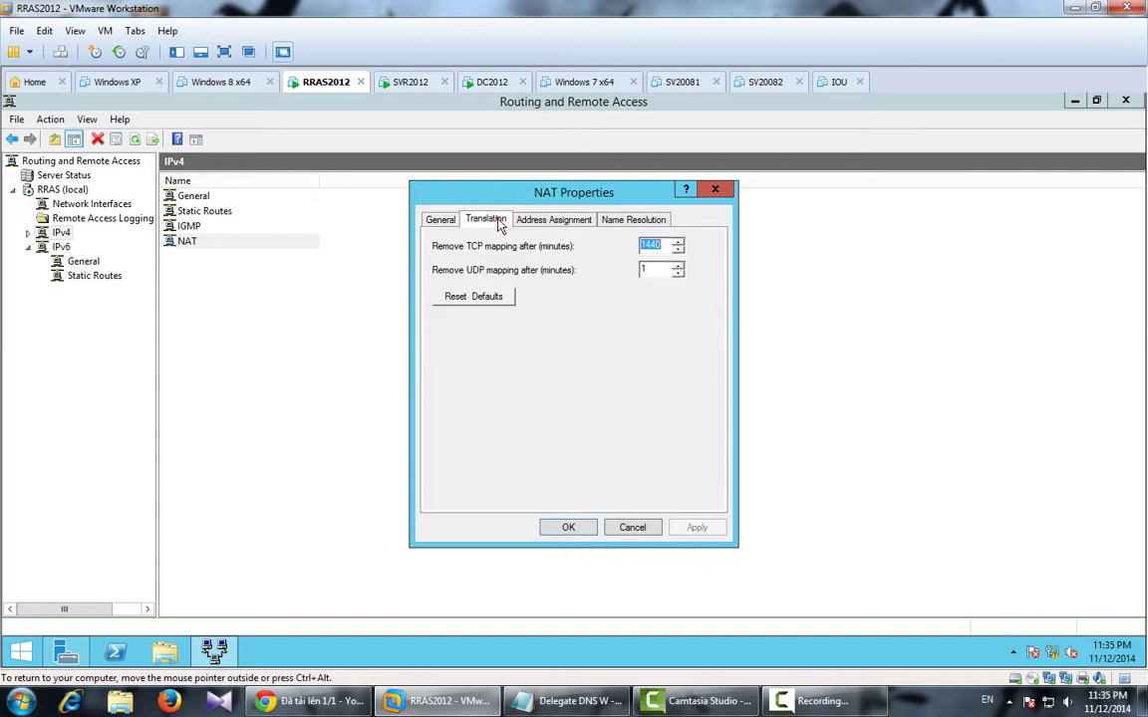
click(553, 220)
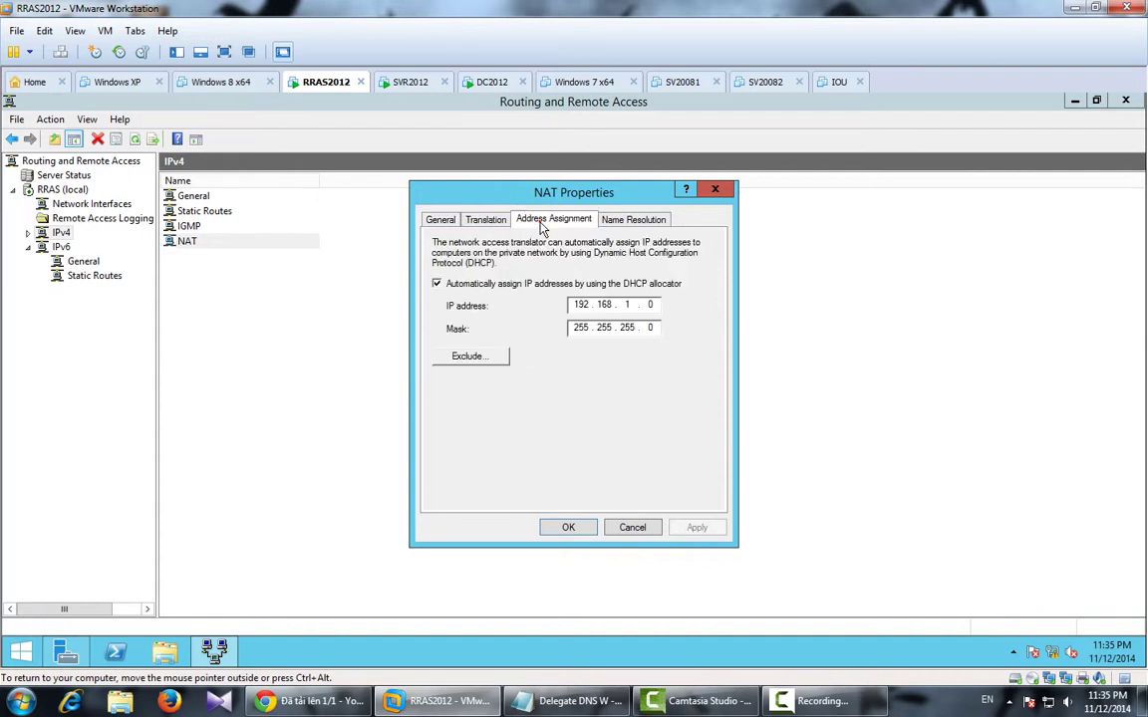
click(630, 223)
click(486, 220)
click(535, 223)
click(716, 191)
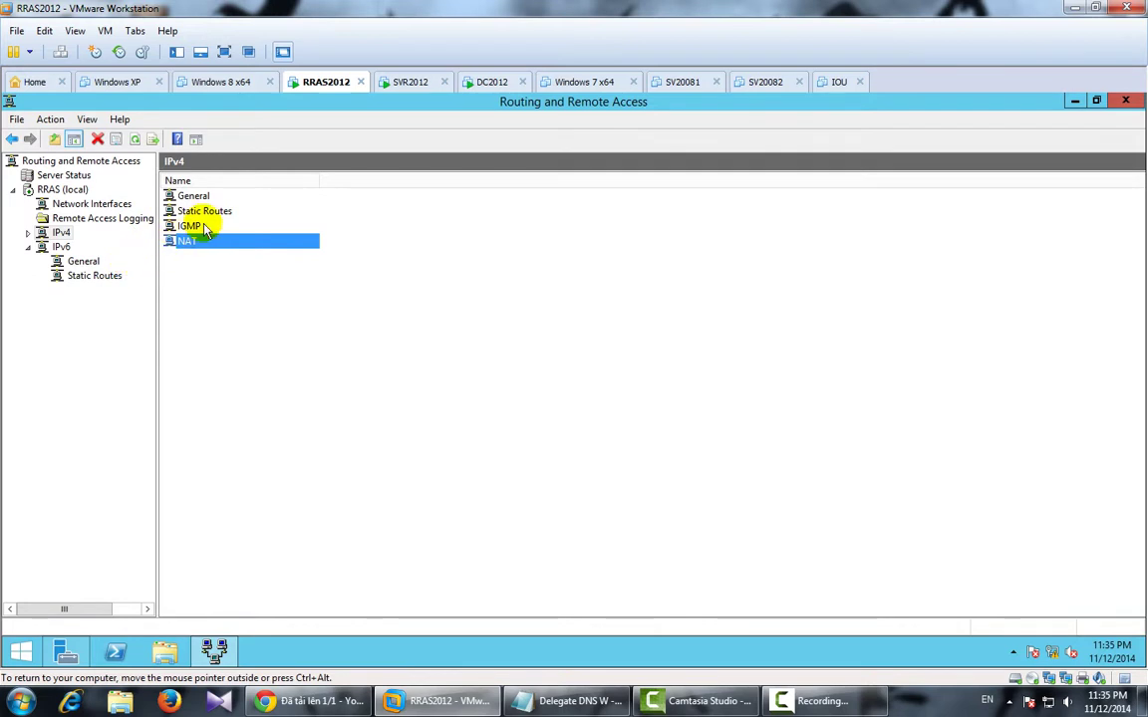
click(75, 205)
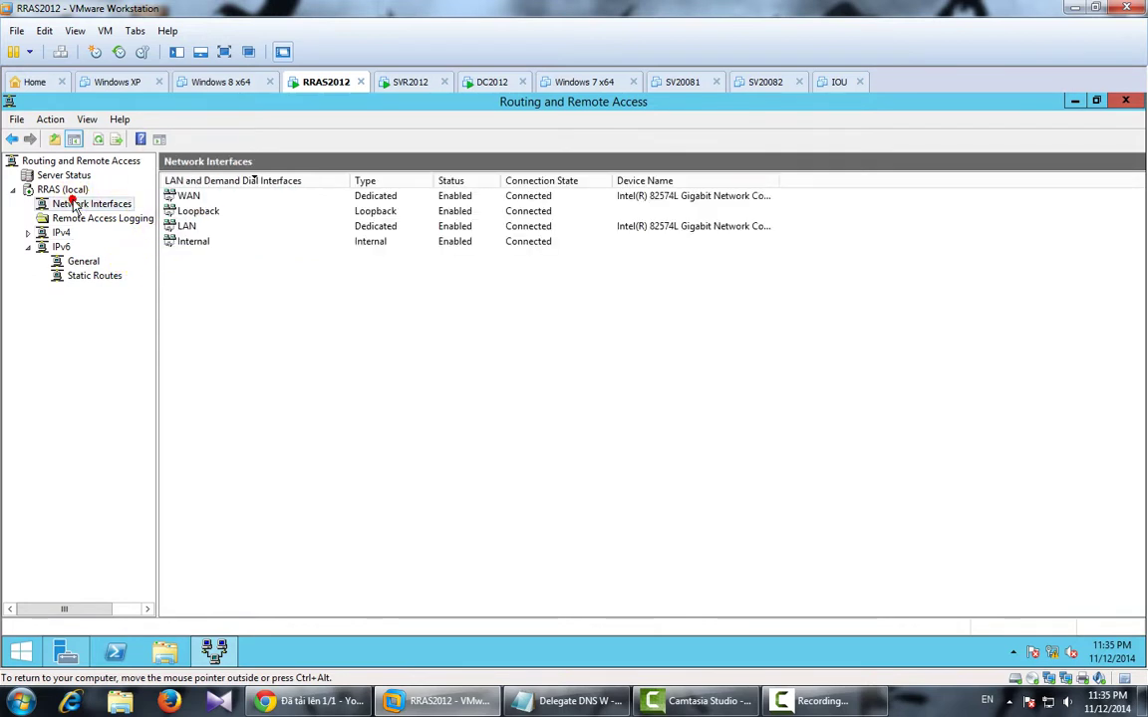
Inspect the action menus of the WAN and LAN network interfaces.
click(199, 197)
right_click(204, 196)
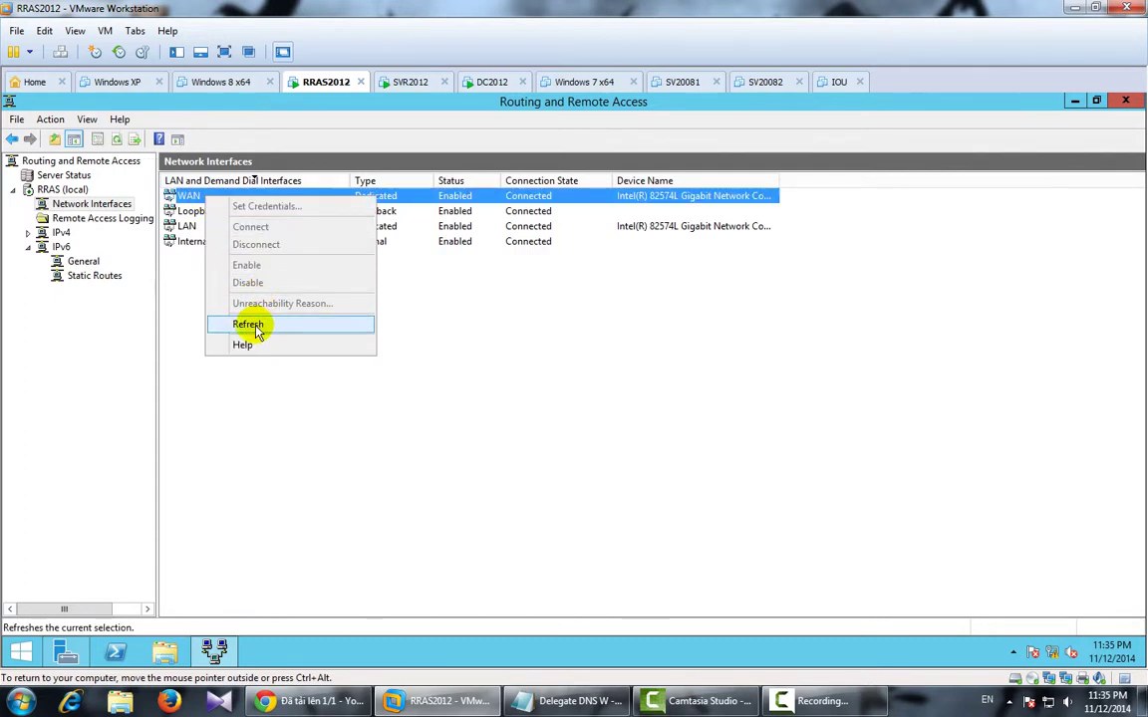
click(62, 203)
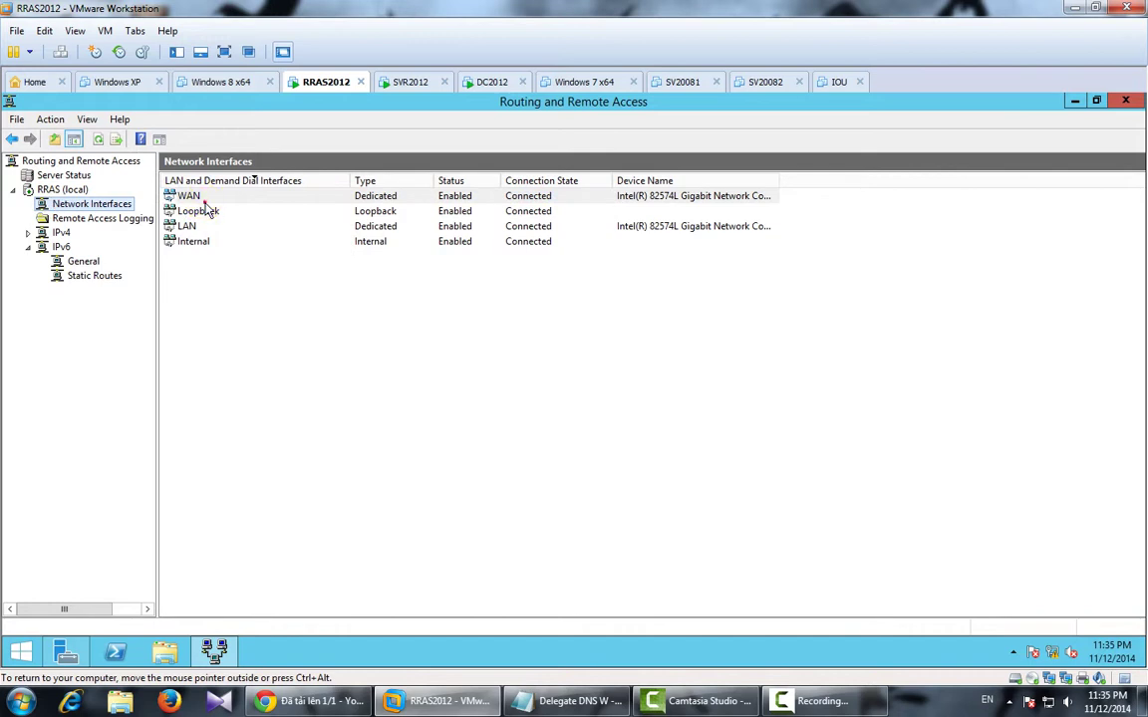
click(204, 198)
right_click(206, 201)
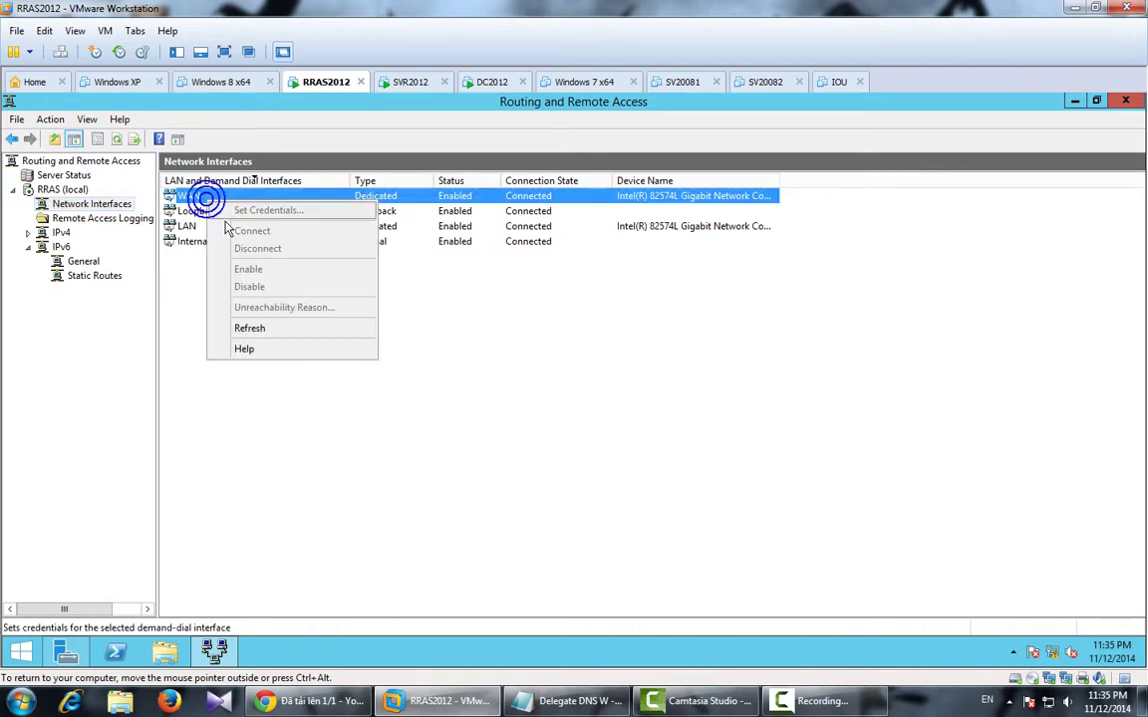
click(182, 271)
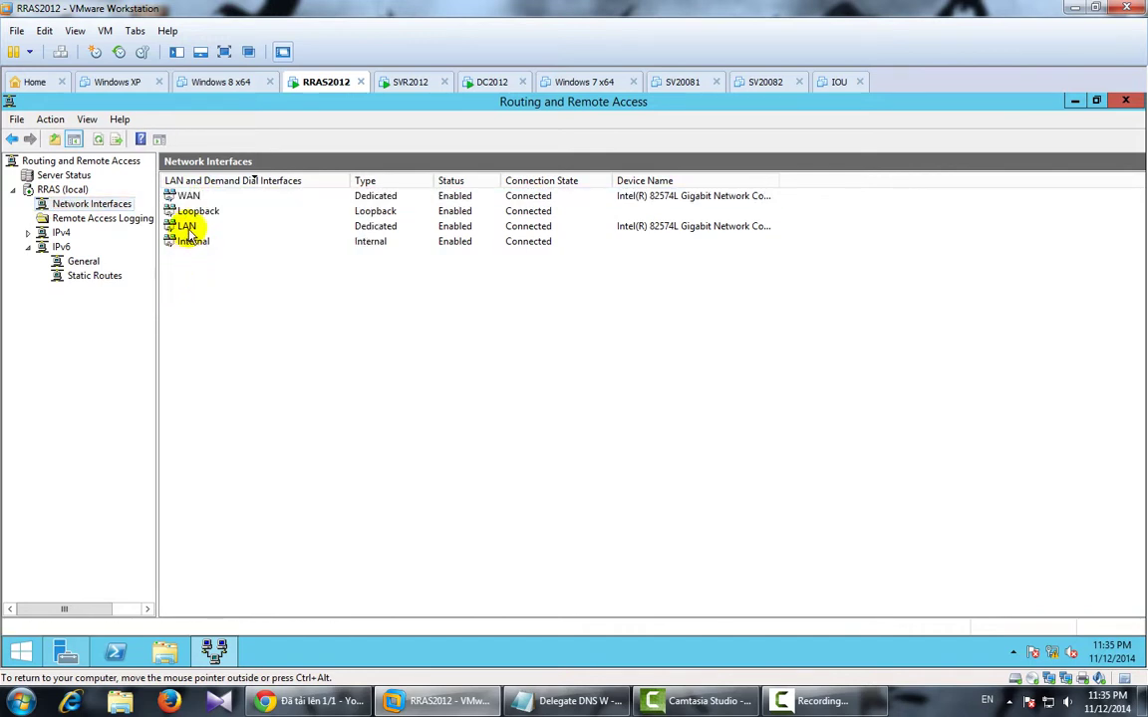
click(189, 228)
right_click(189, 231)
click(166, 299)
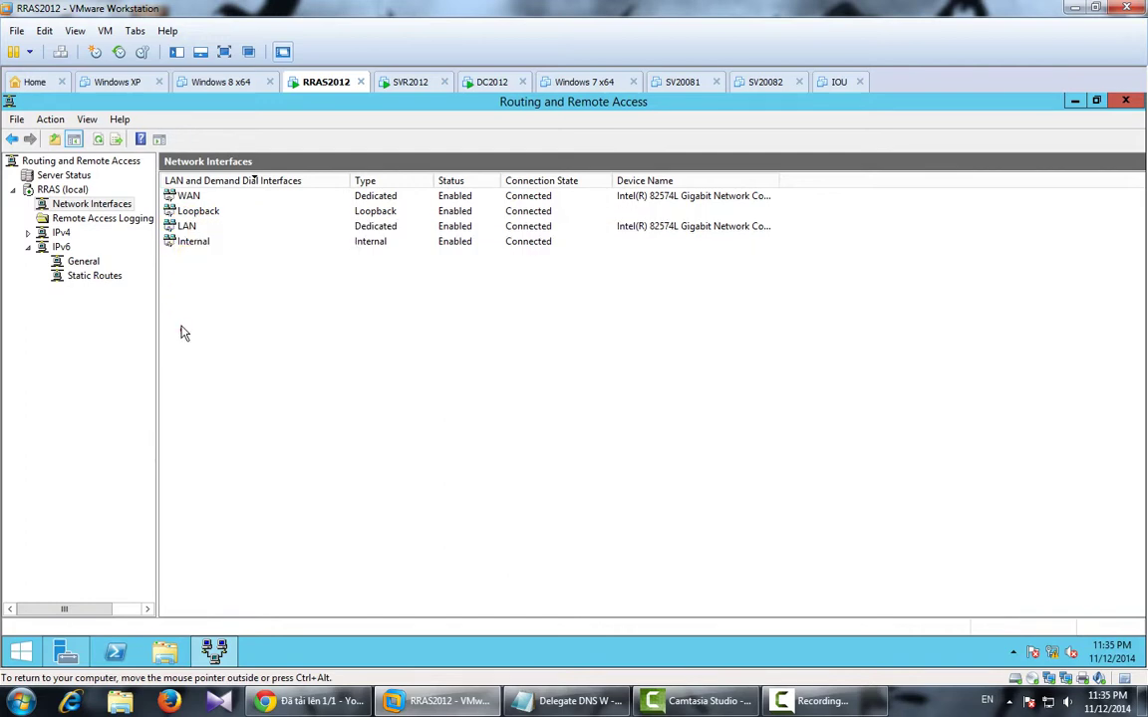
Check remote access logging and WAN actions, then bring up the IPv4 NAT item's actions.
click(77, 220)
click(88, 203)
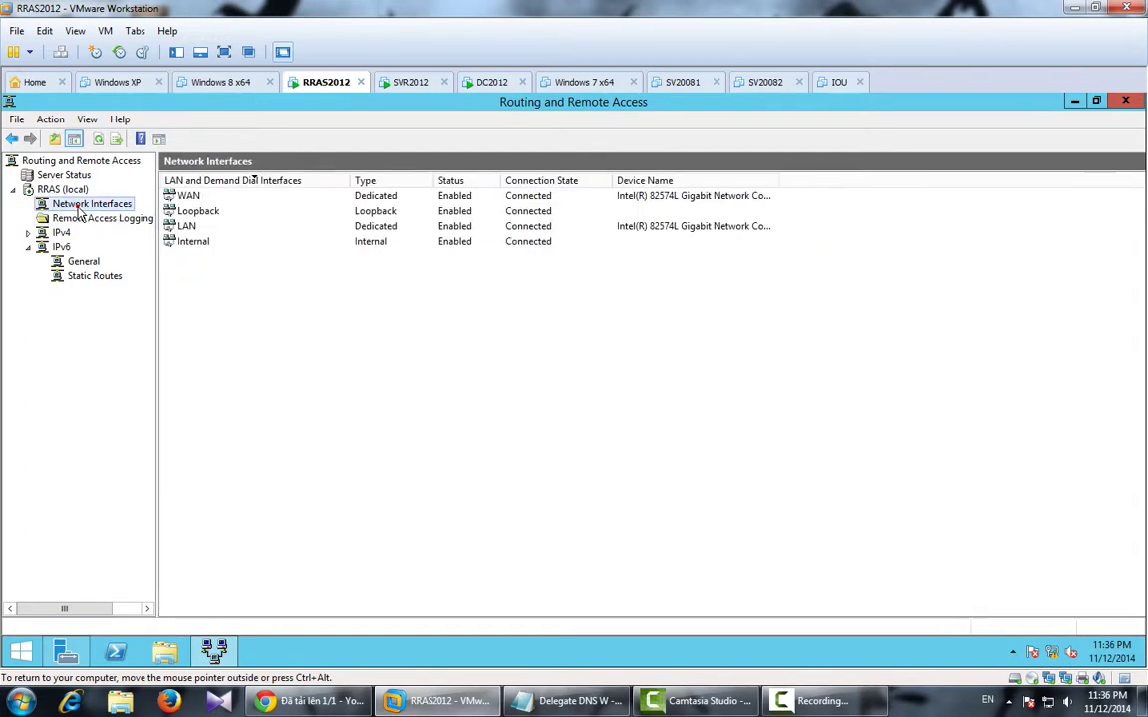
click(199, 197)
right_click(201, 199)
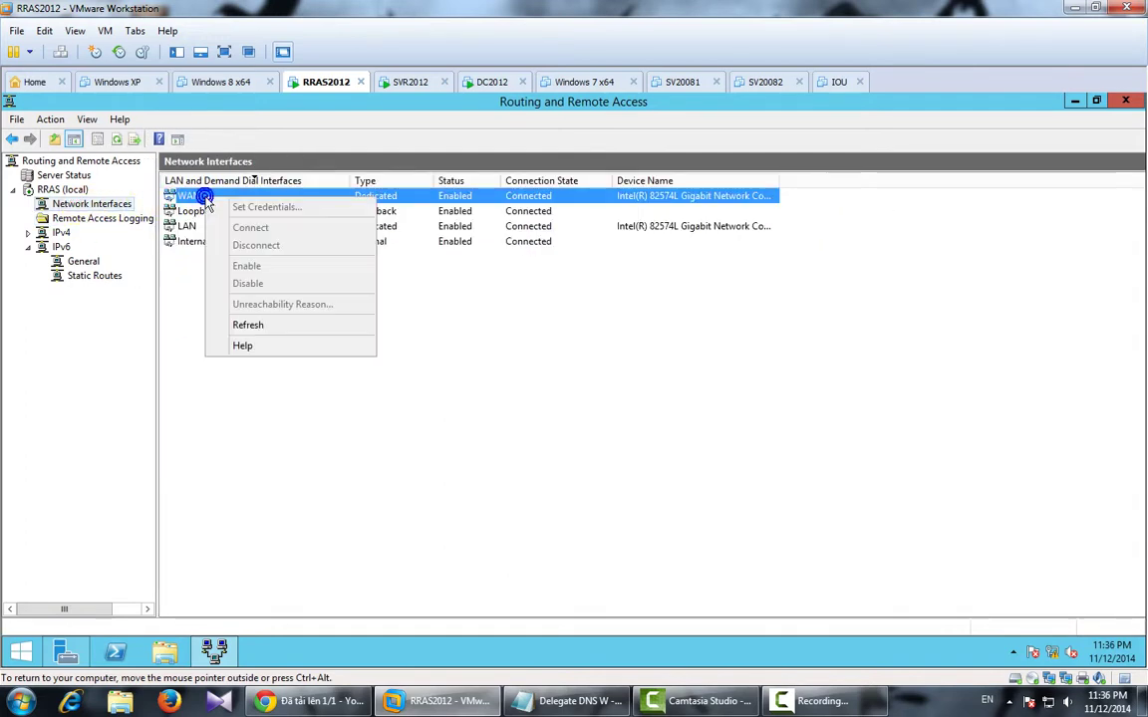
click(201, 314)
click(60, 233)
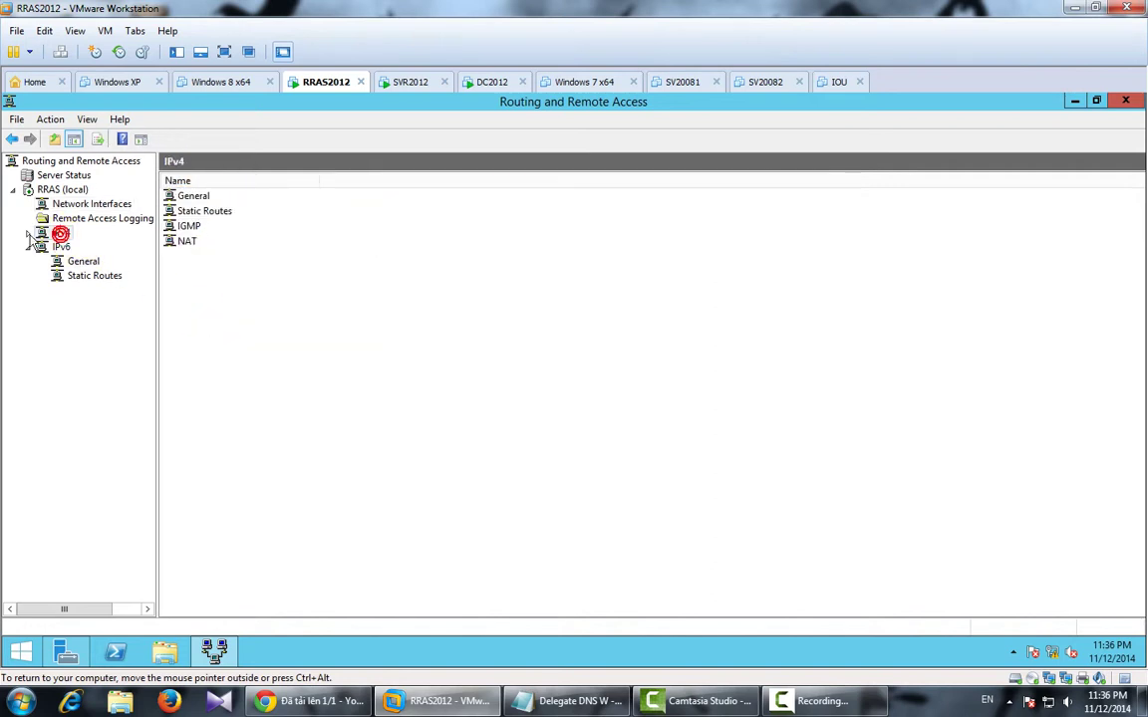
click(191, 241)
right_click(195, 242)
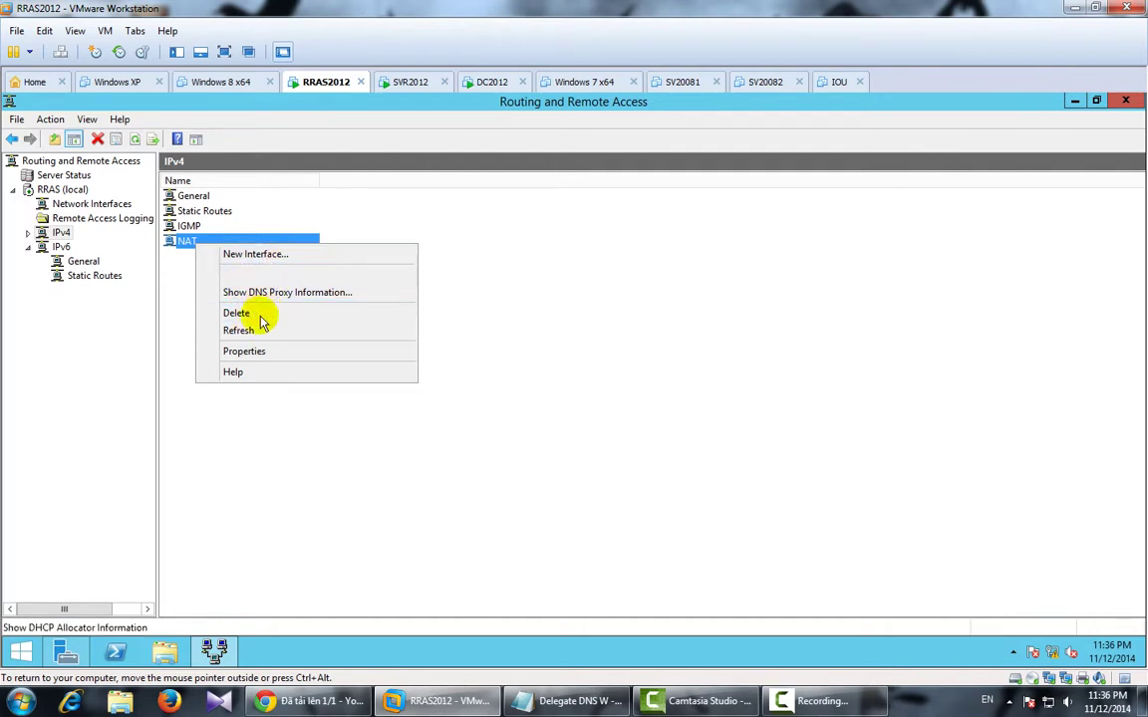
Review the NAT global properties tabs and close without changes.
click(254, 350)
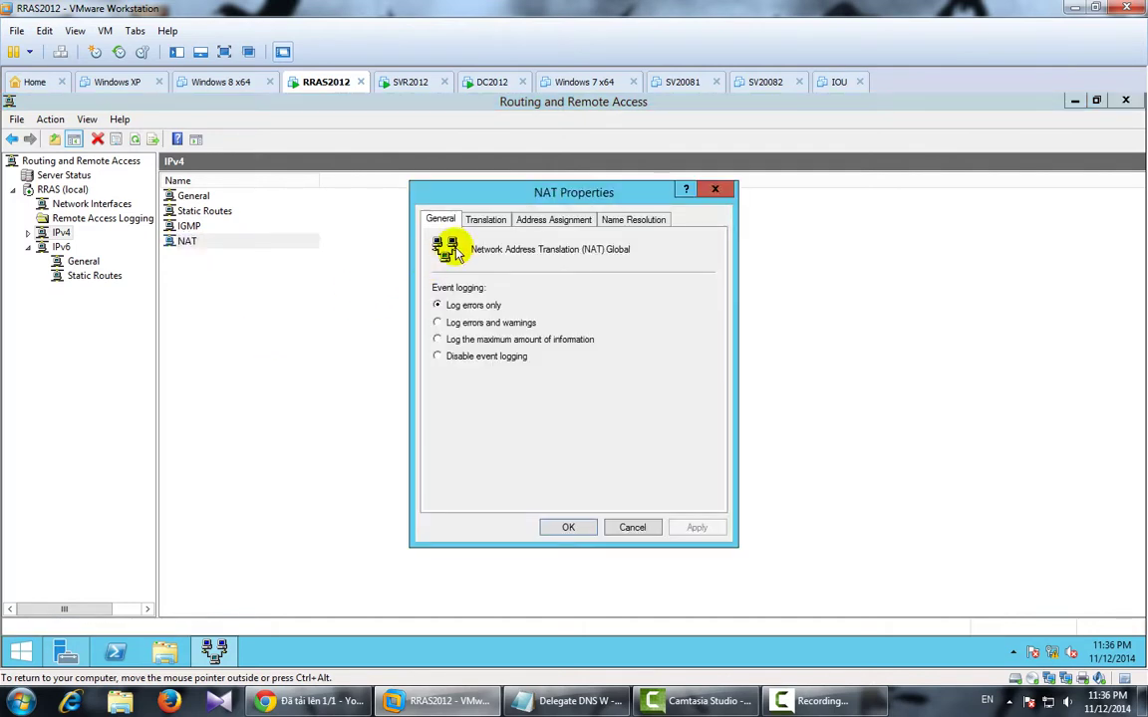
click(493, 222)
click(550, 221)
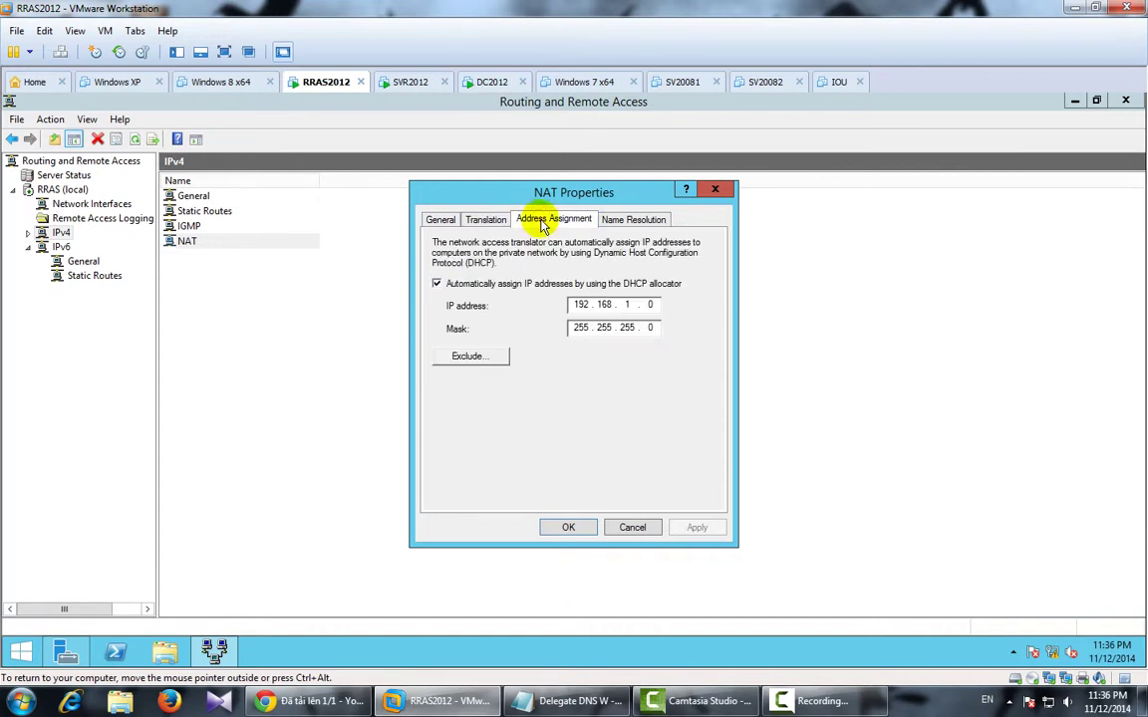
click(627, 221)
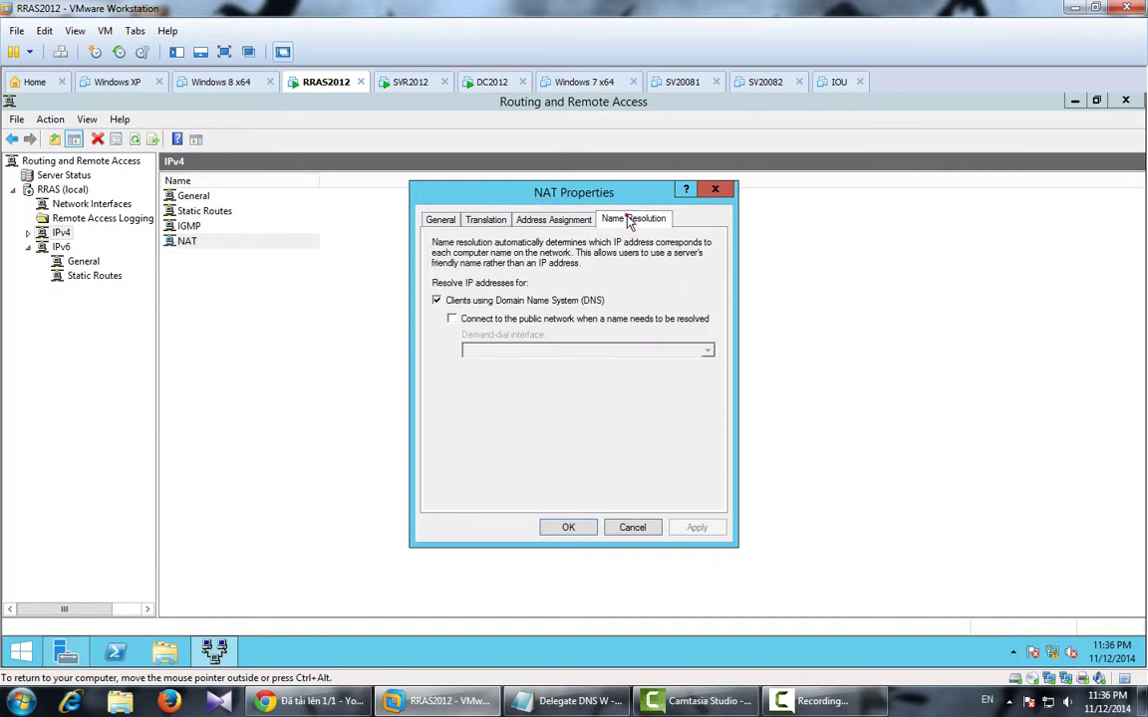
click(438, 221)
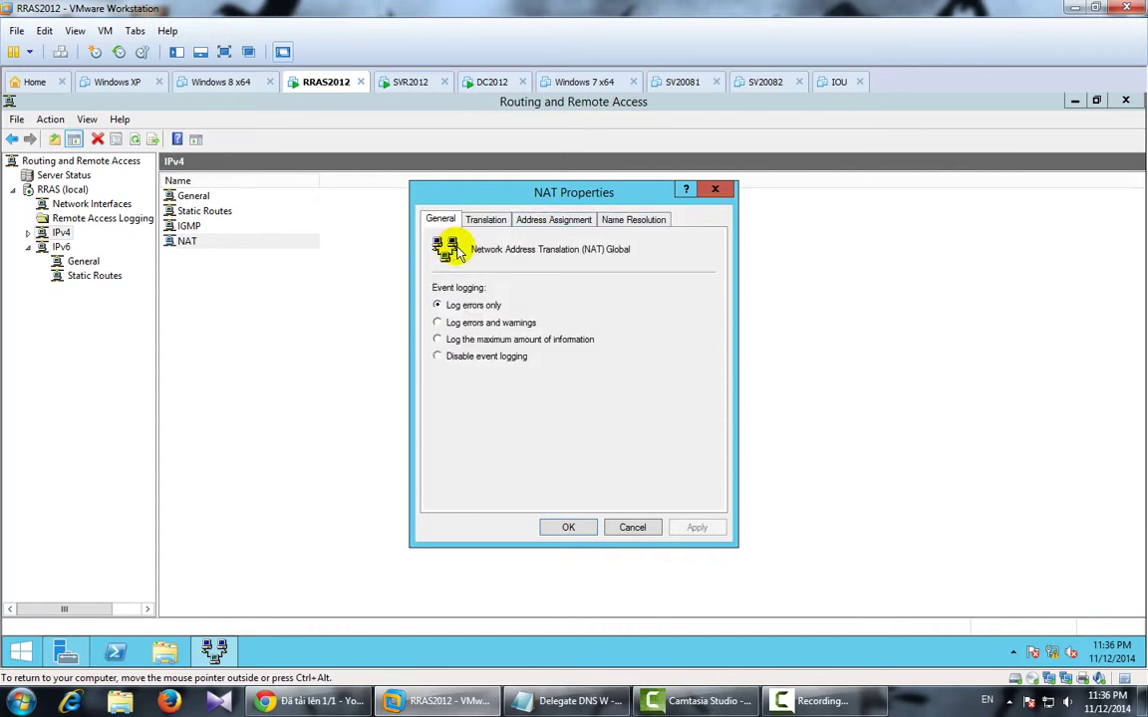
click(713, 192)
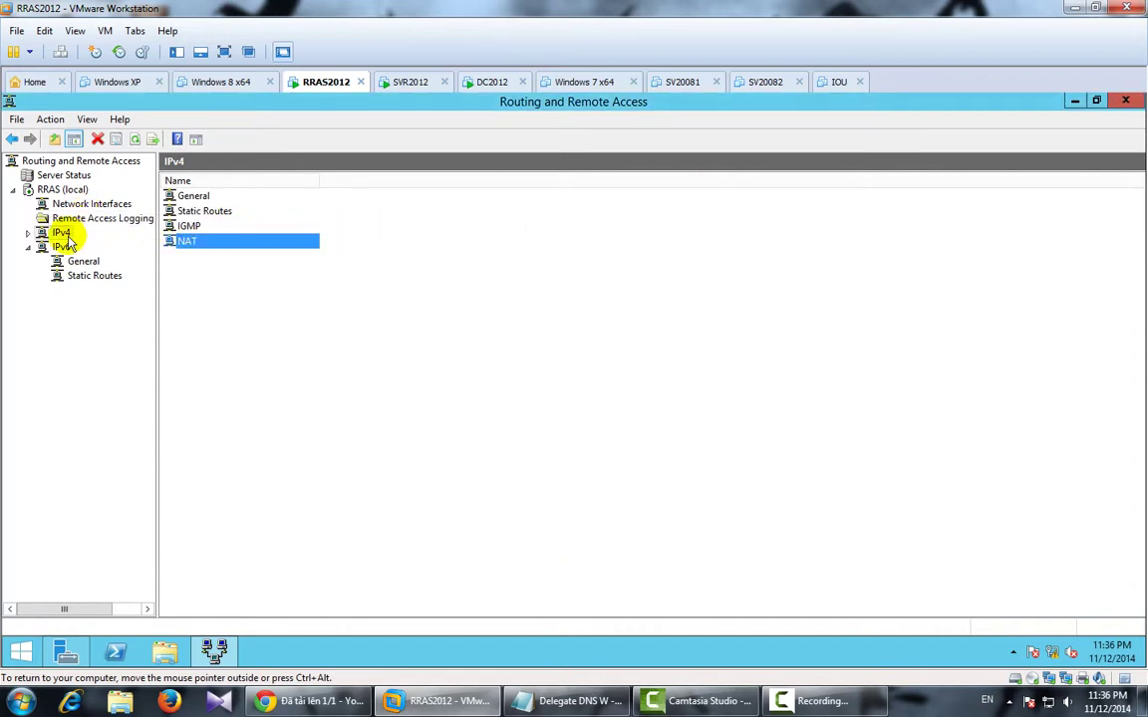
Expand IPv4 to Static Routes, start a New Static Route, and cancel it.
click(28, 232)
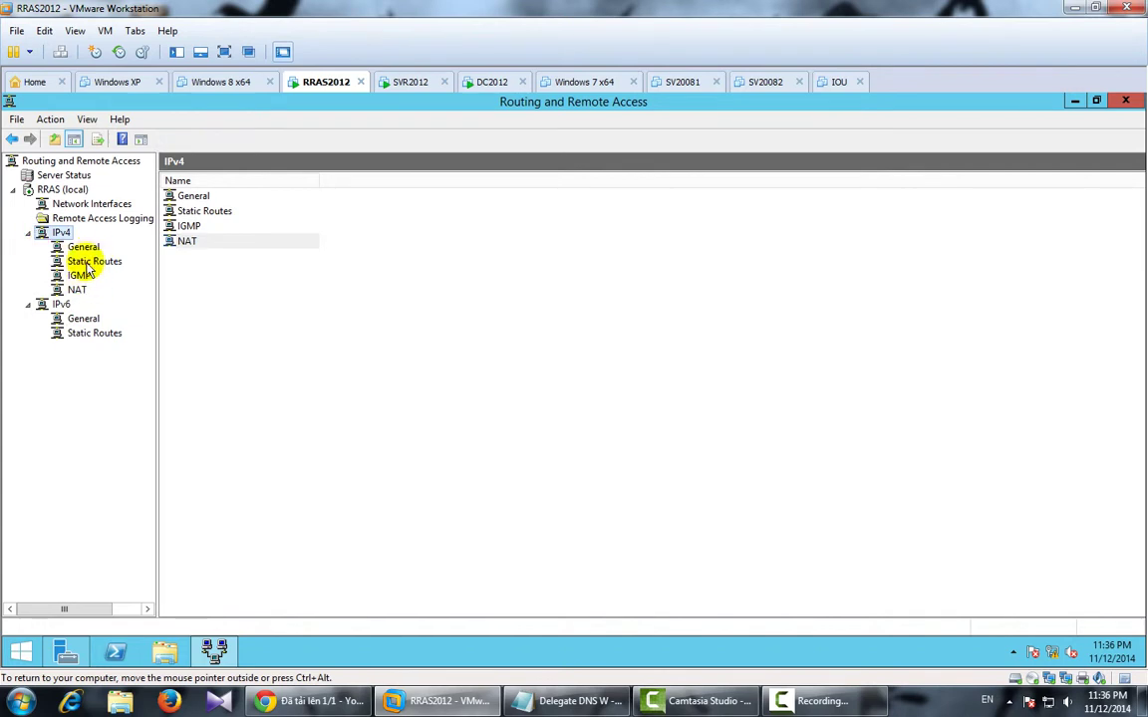
click(90, 261)
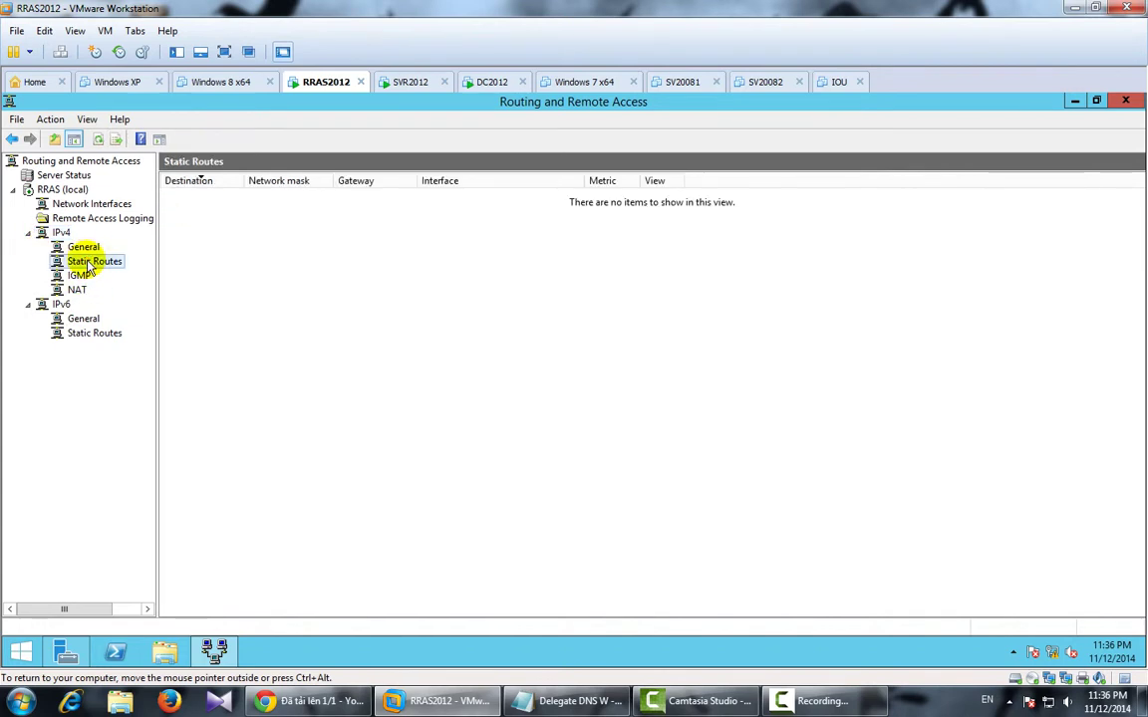
right_click(89, 265)
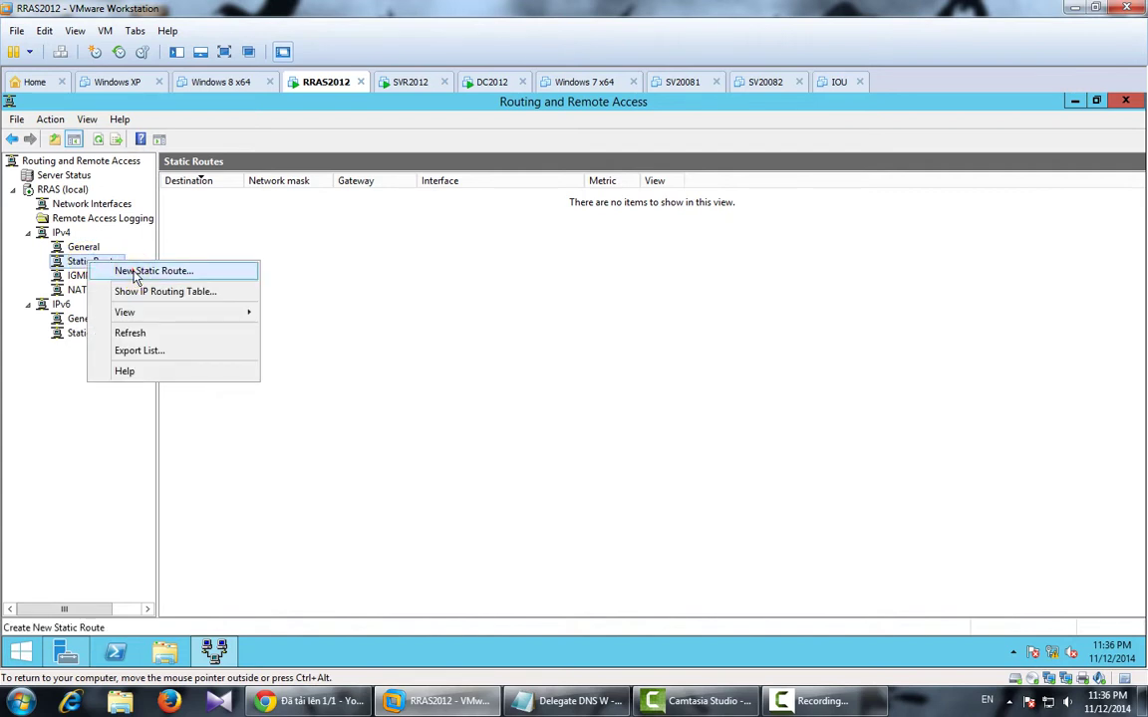
click(136, 277)
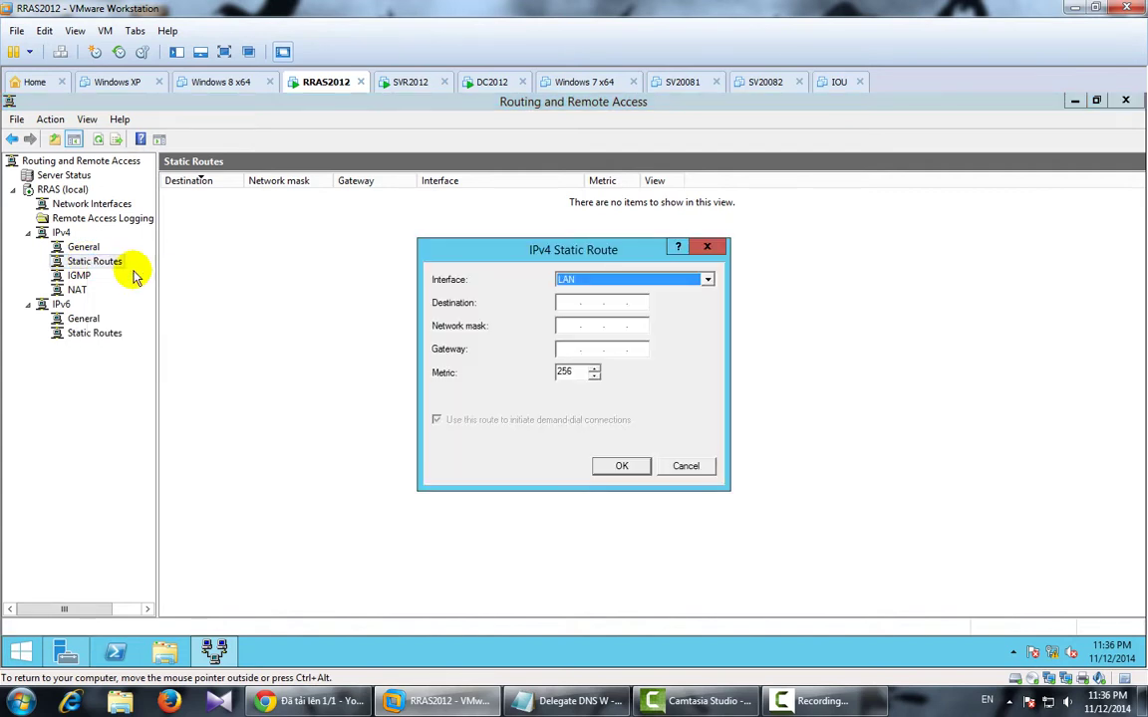
click(720, 248)
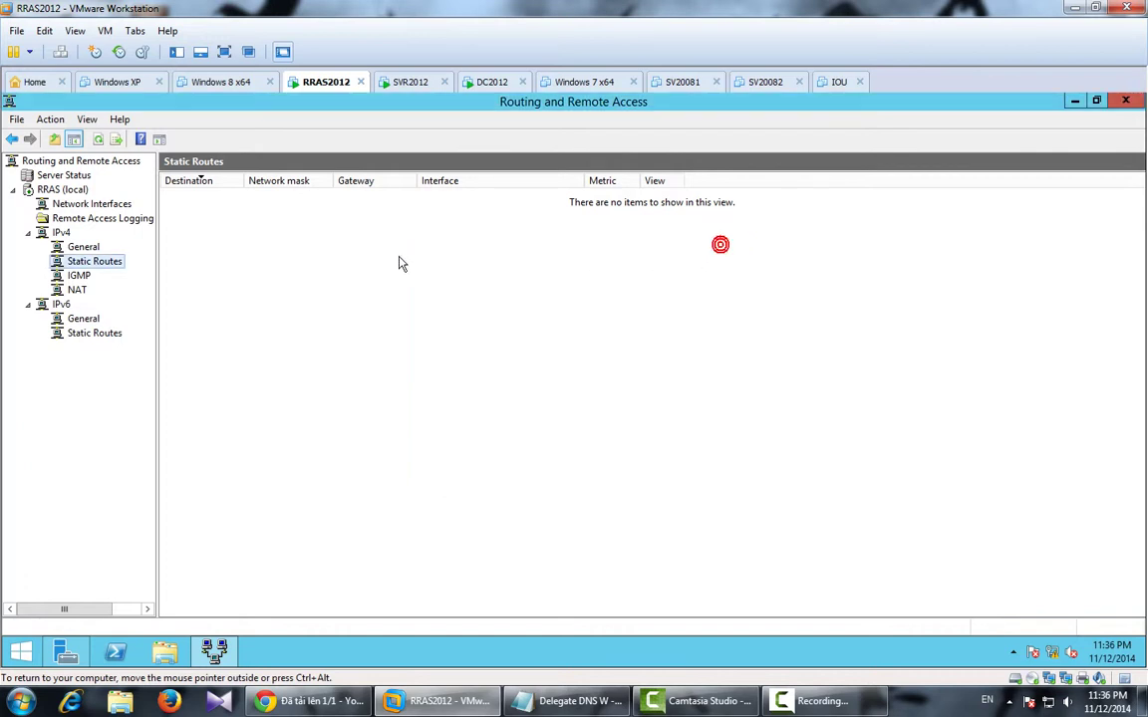
Browse the WAN, Loopback and LAN network interfaces and glance at the Delegate DNS notes.
click(70, 204)
click(212, 198)
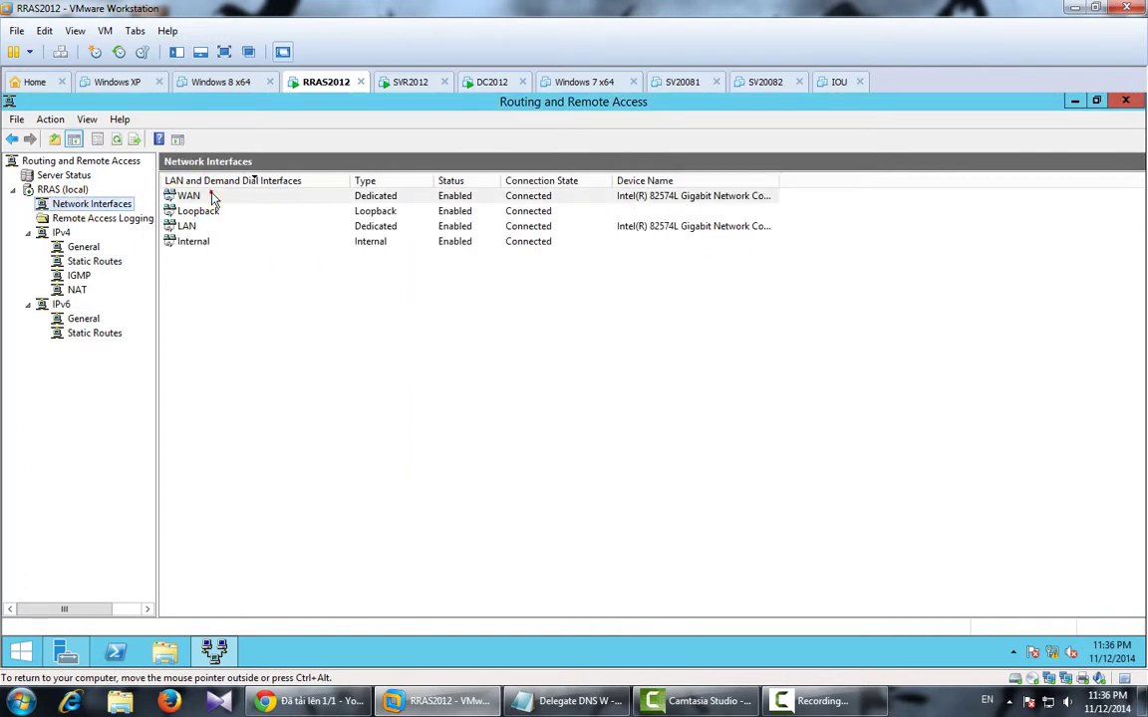
right_click(212, 198)
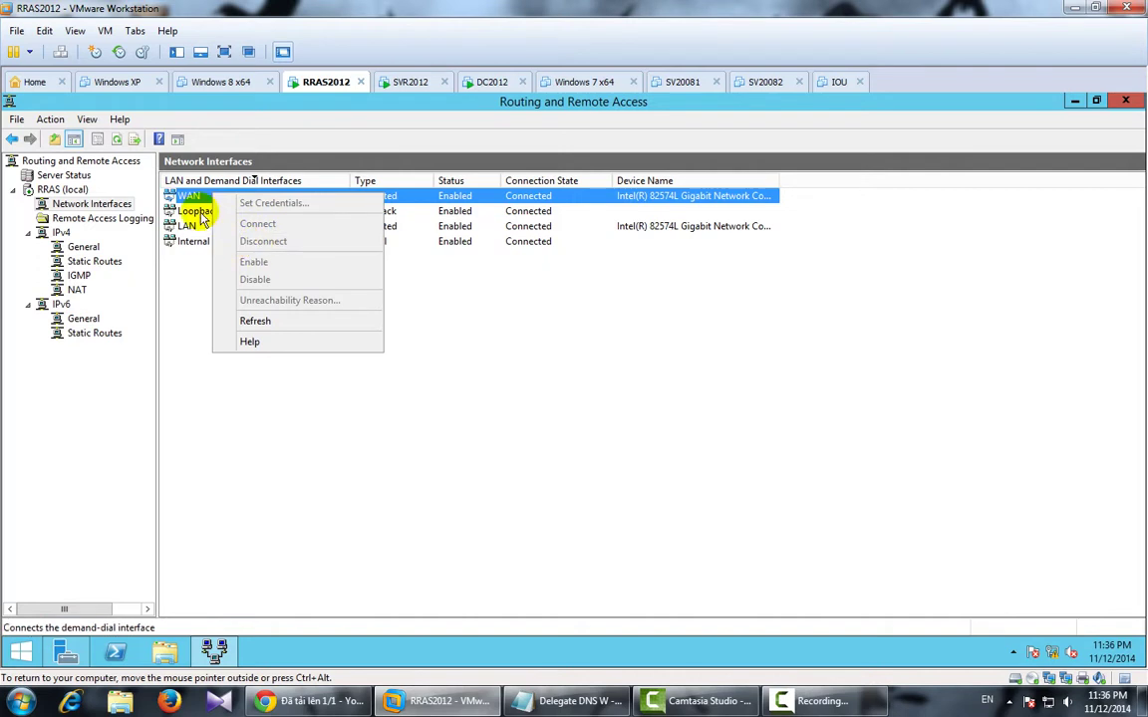
click(200, 213)
click(197, 226)
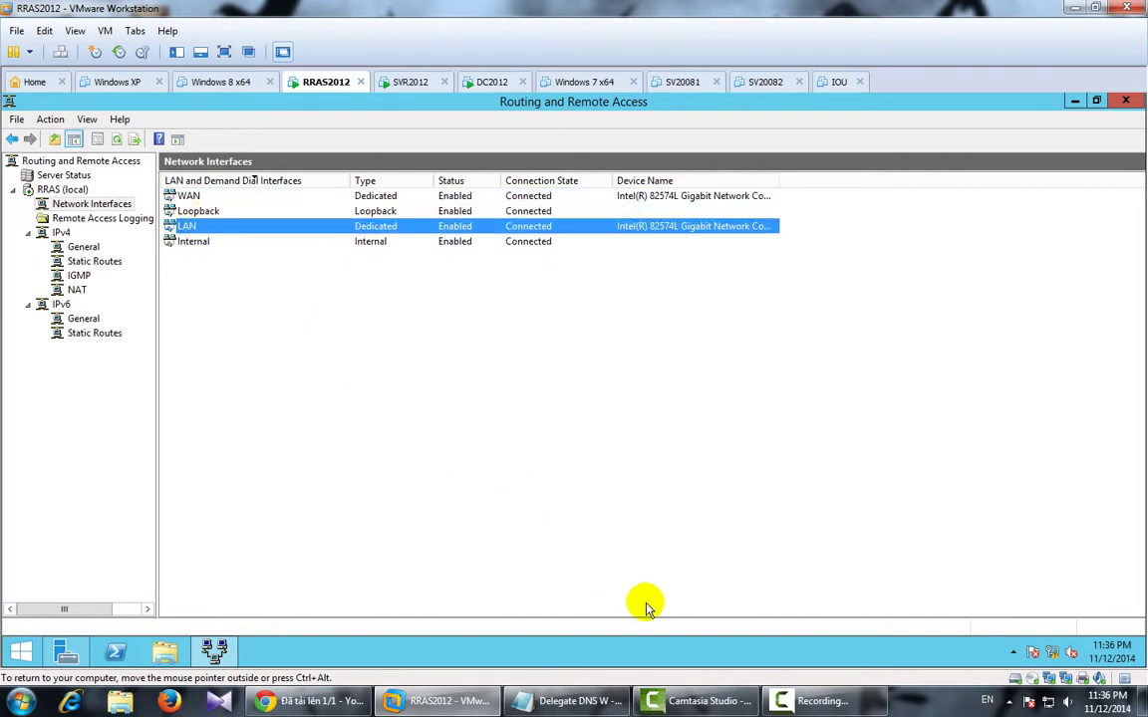
click(586, 701)
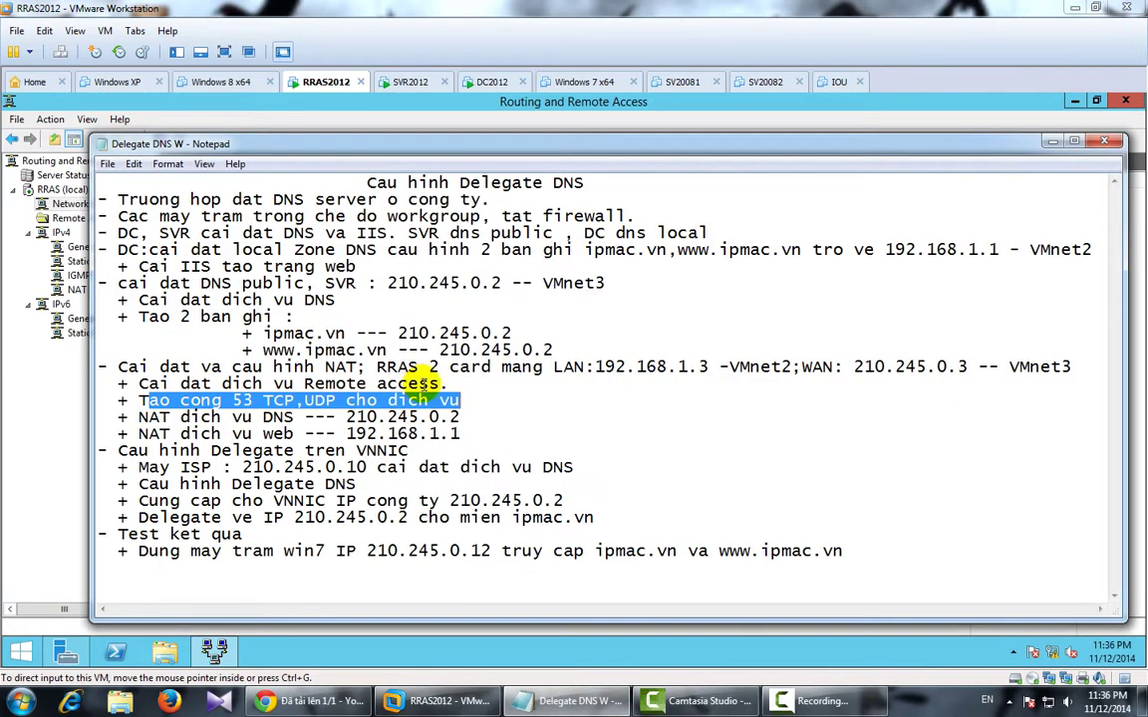
click(573, 701)
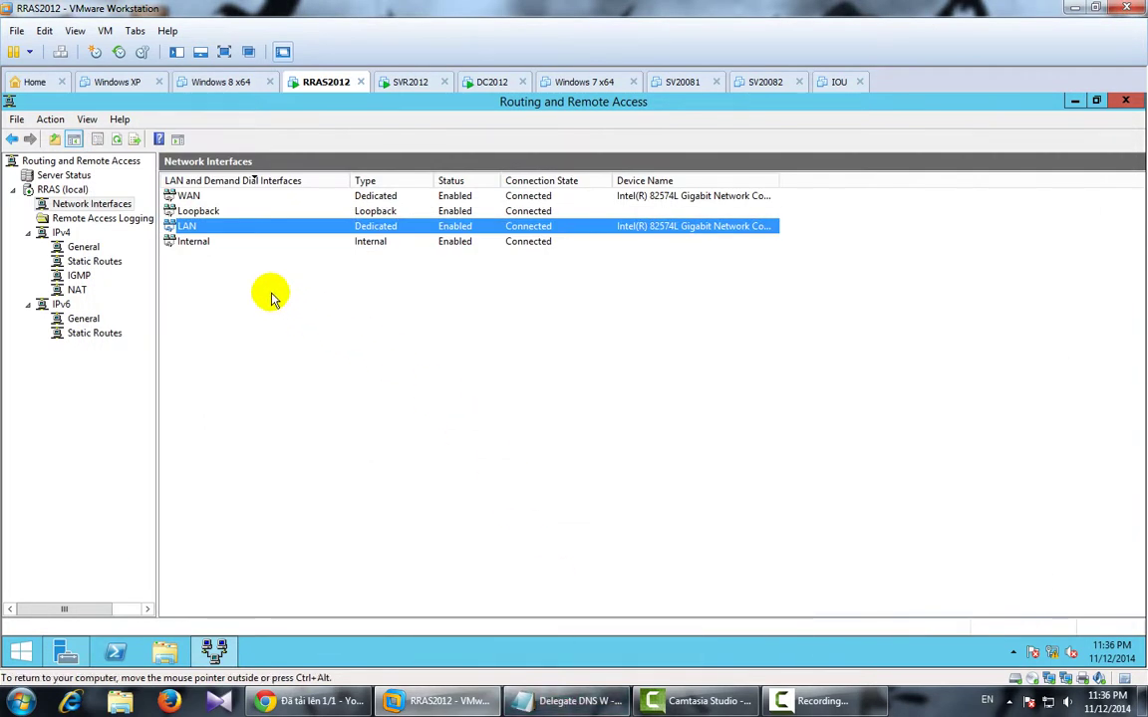
Under IPv4 General, view the WAN properties' Multicast Boundaries and Heartbeat tabs, then close.
click(82, 247)
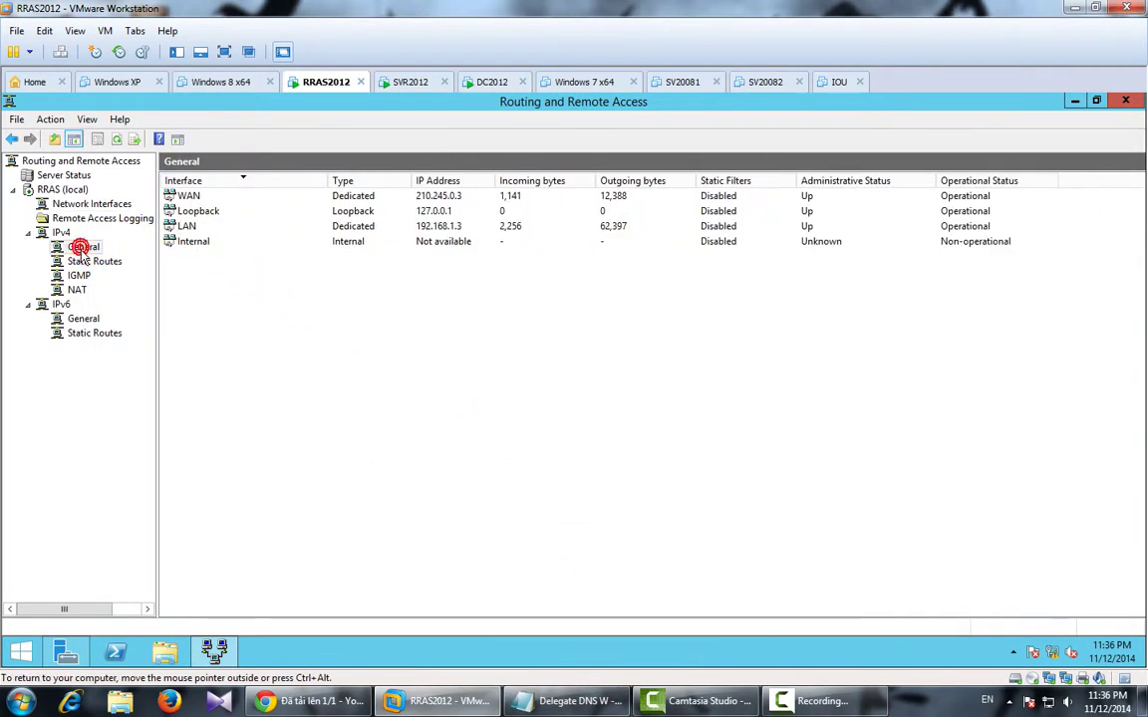
click(213, 197)
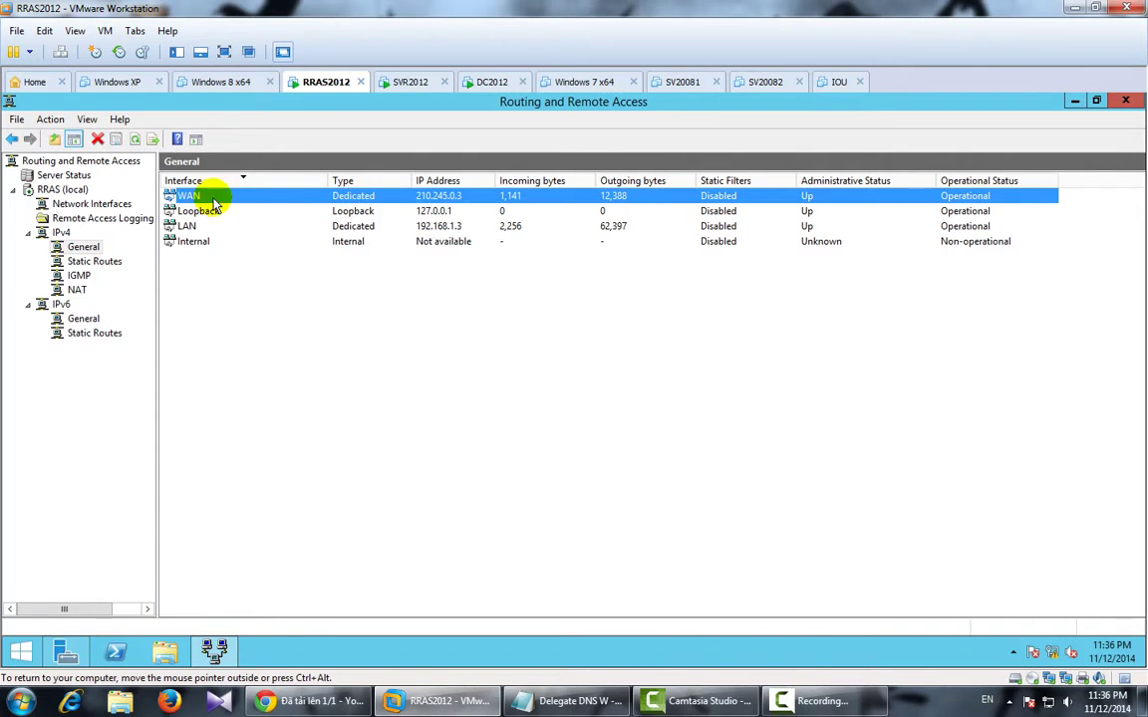
right_click(213, 200)
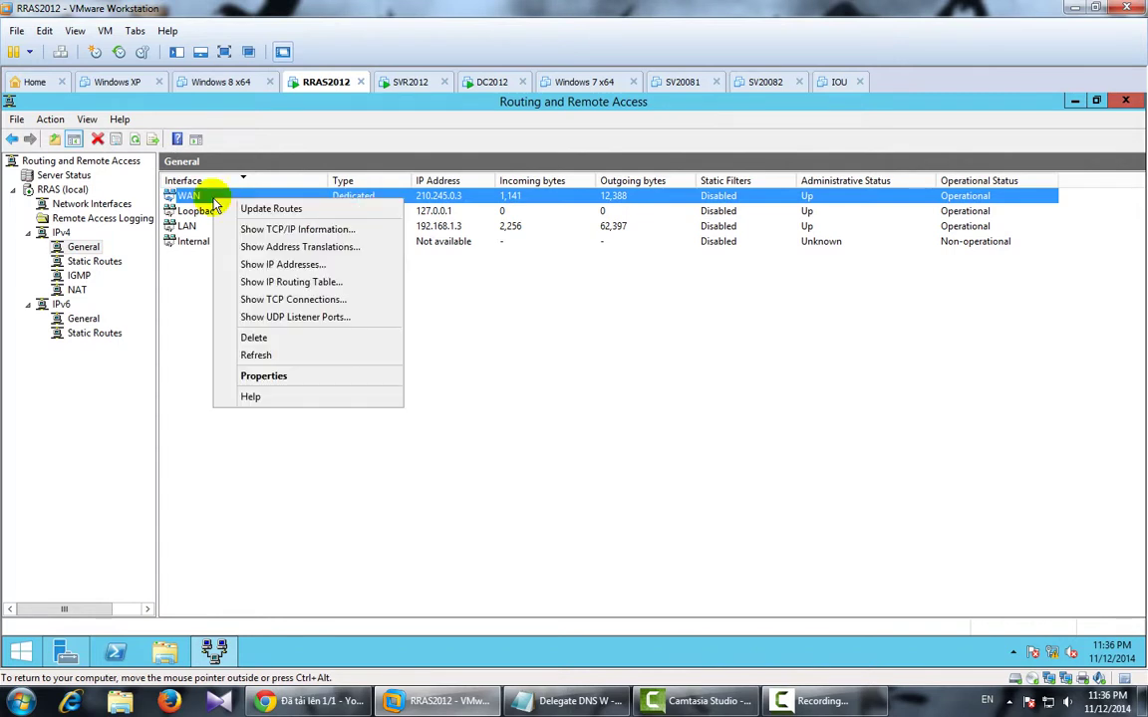
click(298, 376)
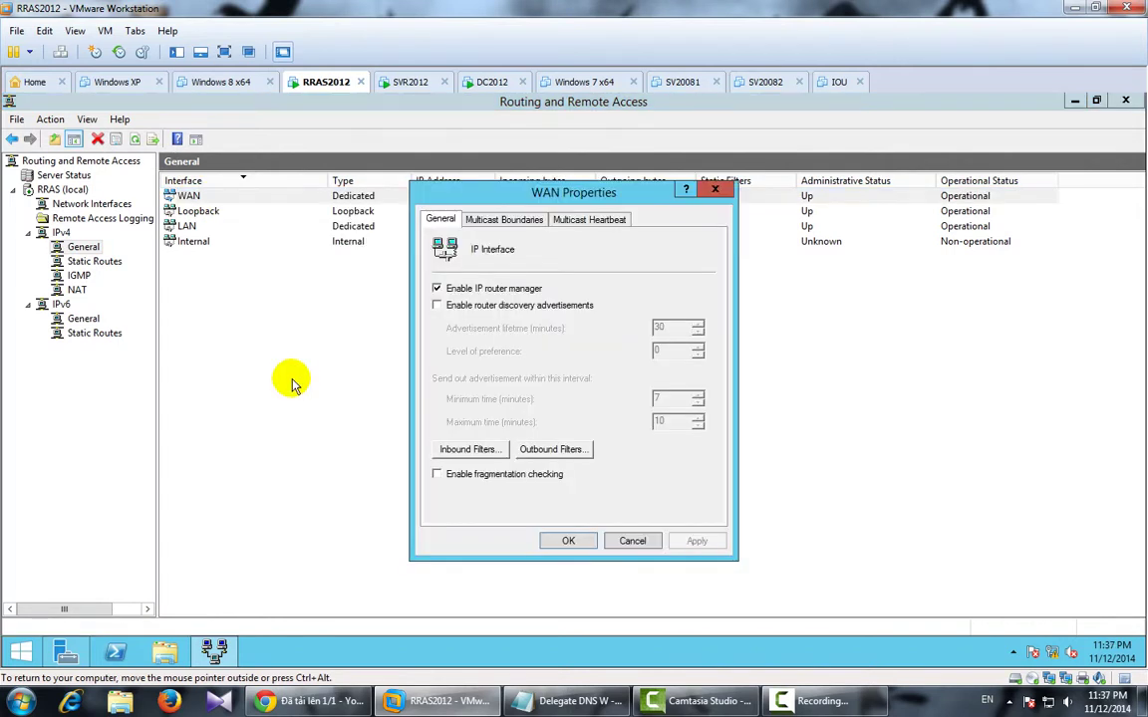
click(513, 221)
click(576, 220)
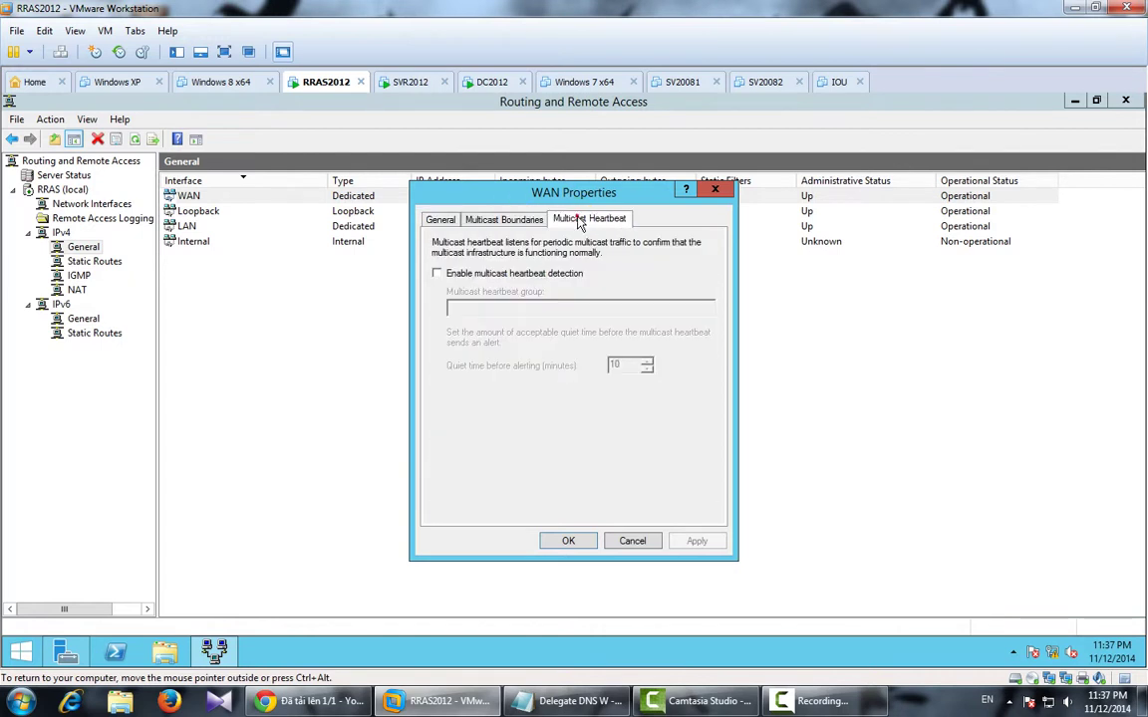
click(717, 190)
click(95, 261)
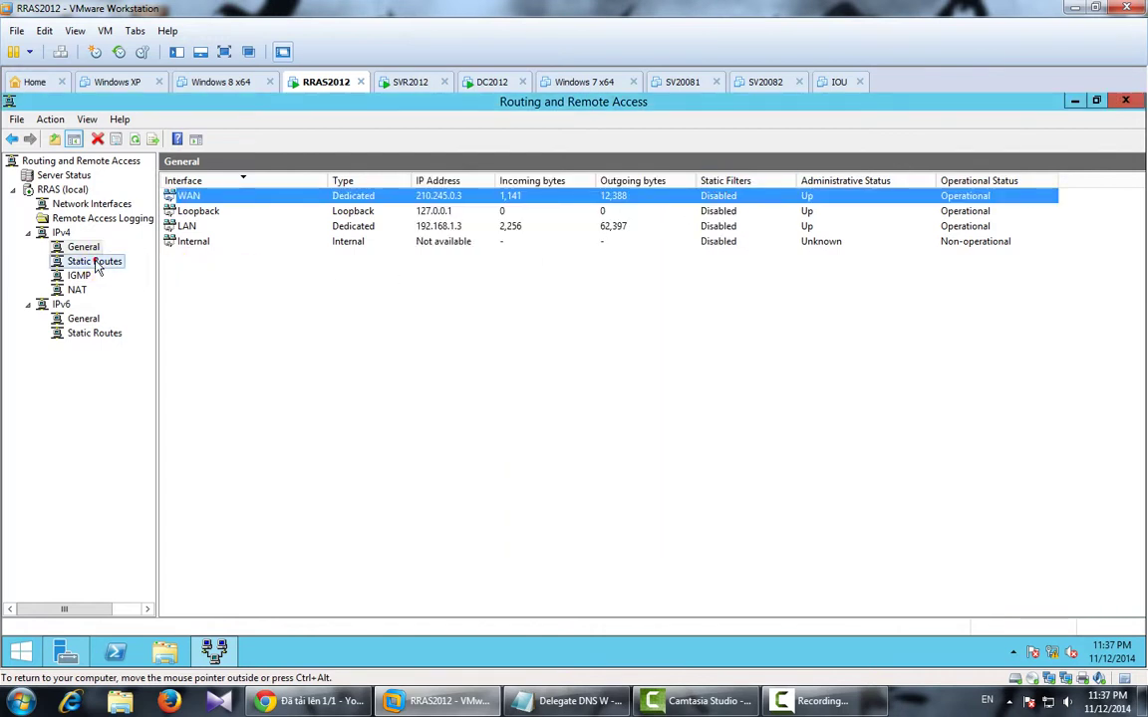
Under IPv4 NAT, open the WAN interface's NAT properties.
right_click(97, 266)
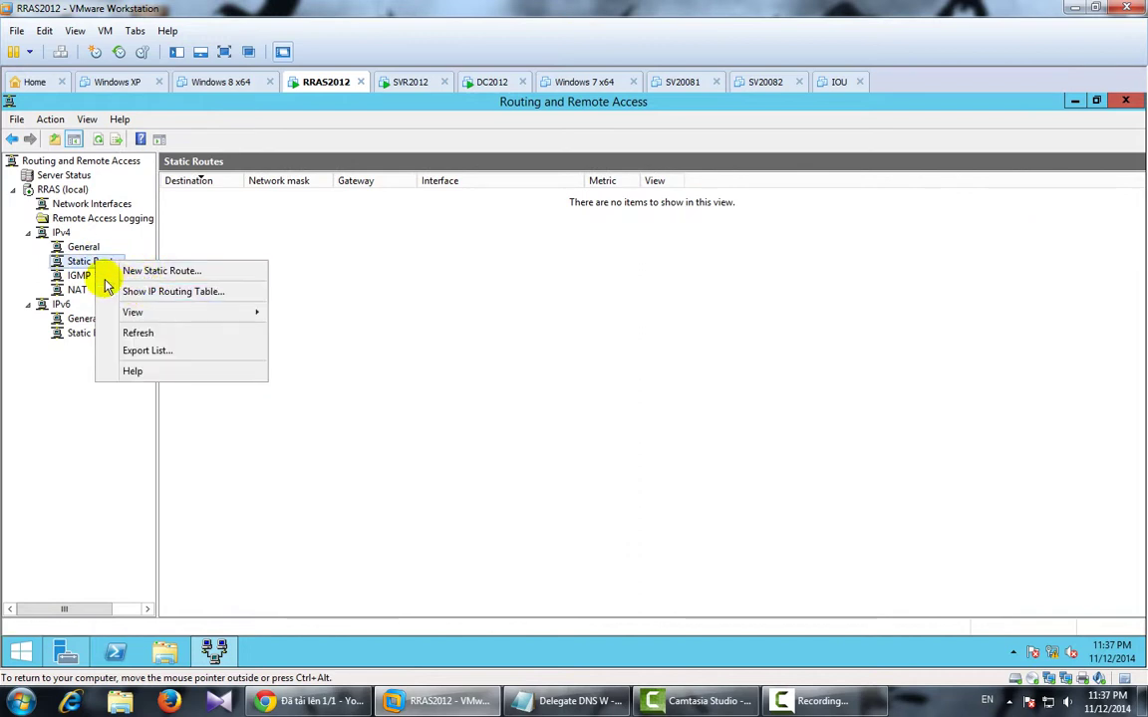
click(92, 280)
click(88, 278)
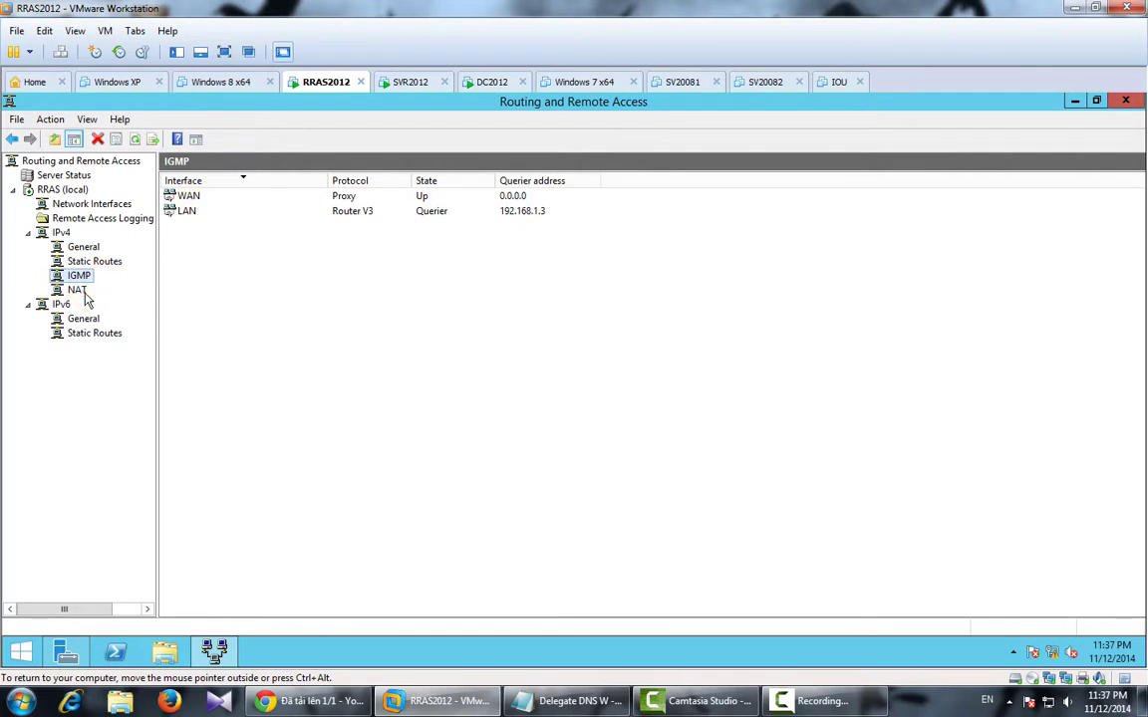
click(77, 289)
click(206, 198)
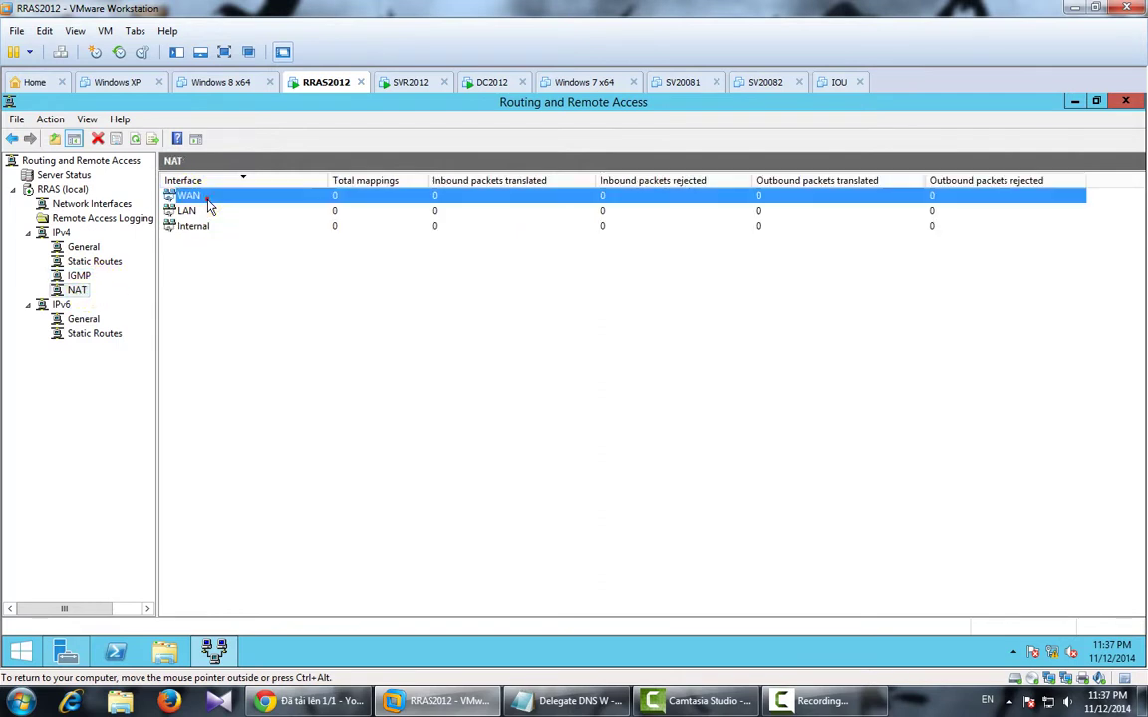
right_click(231, 197)
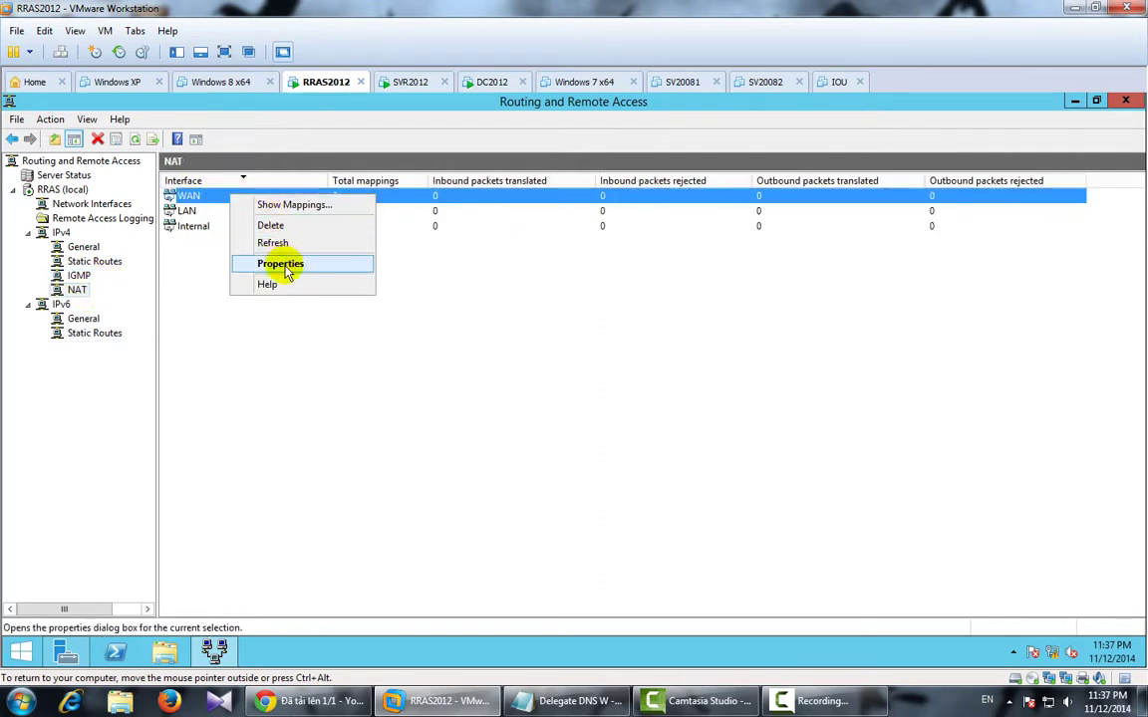
click(283, 262)
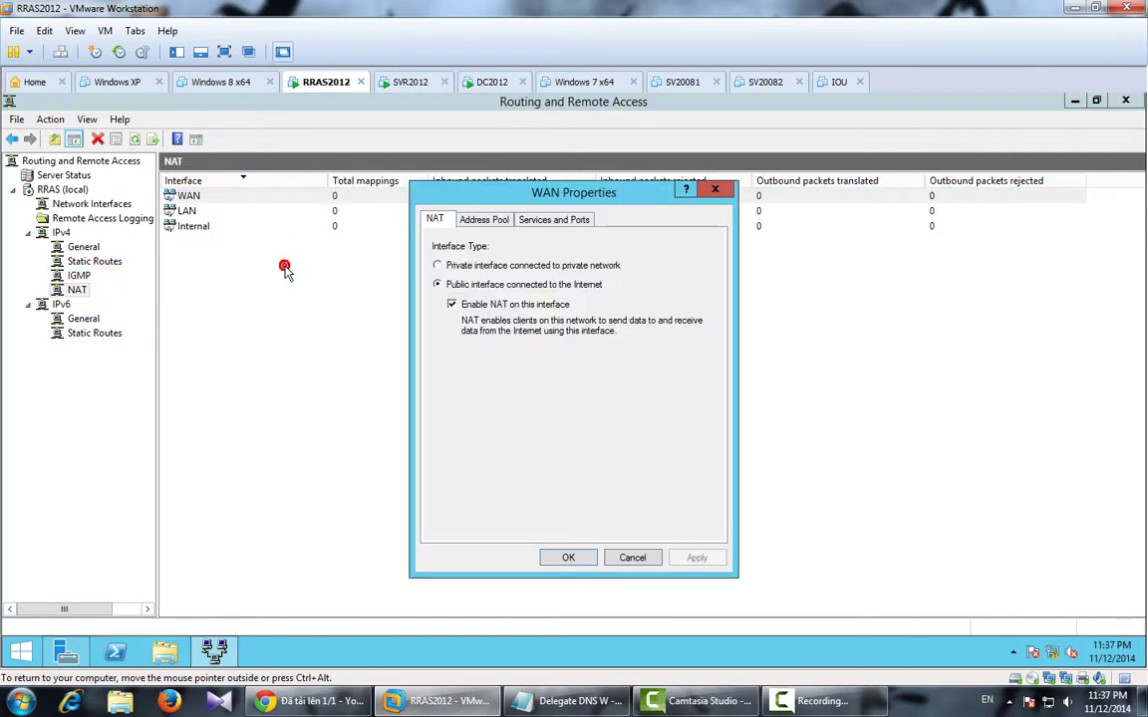
Tick Web Server (HTTP) in Services and Ports with private address 192.168.1.1.
click(478, 222)
click(545, 221)
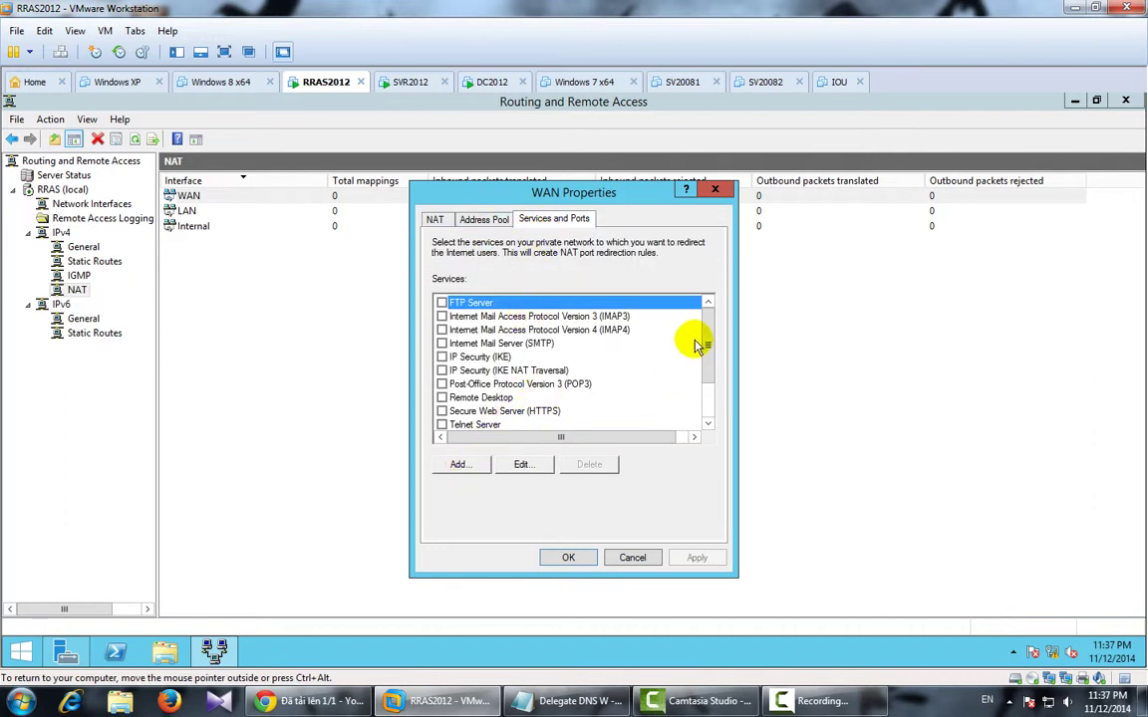
drag(708, 344, 710, 379)
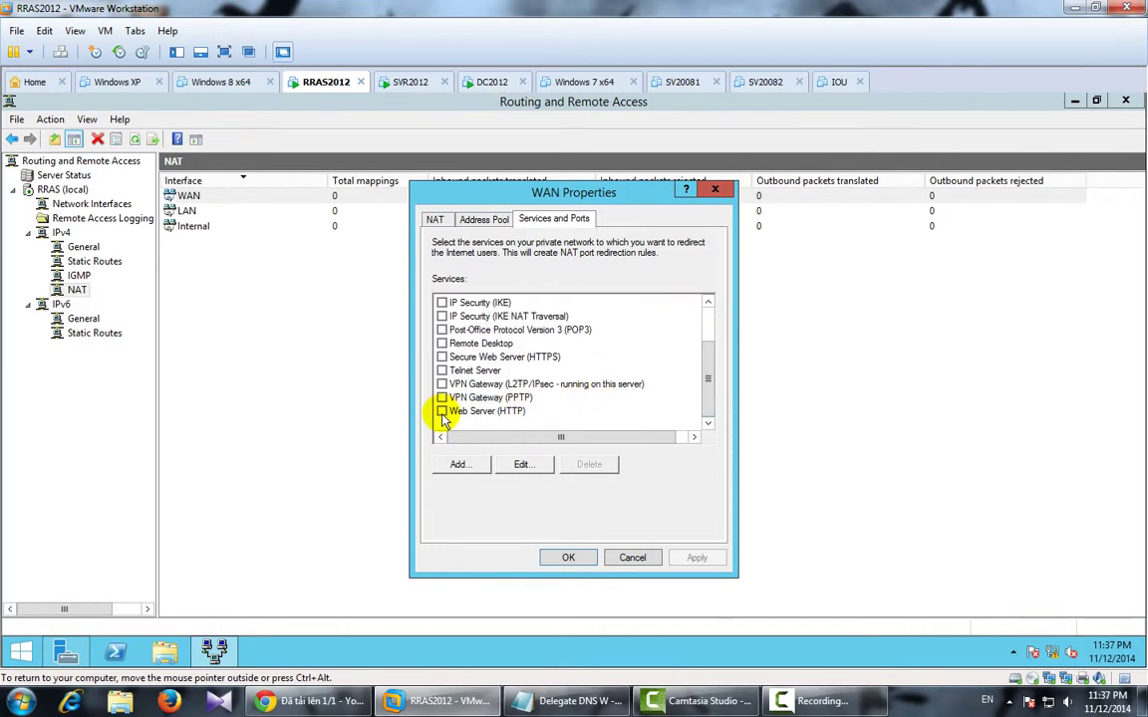
click(441, 410)
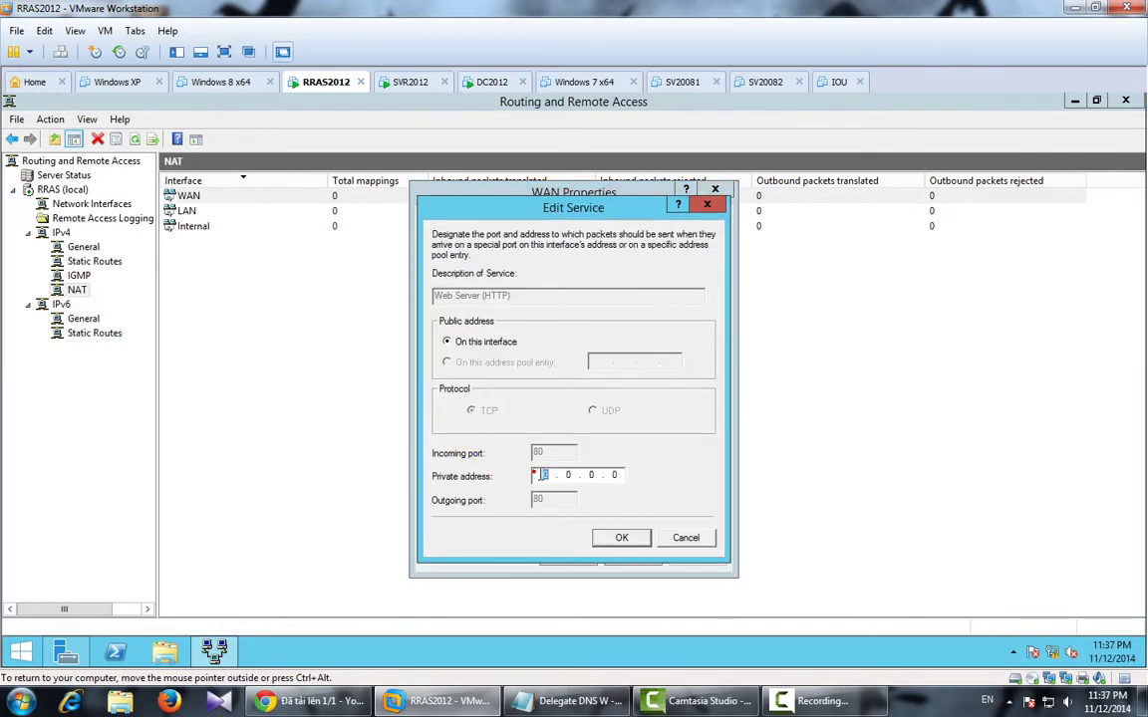
drag(535, 474, 556, 476)
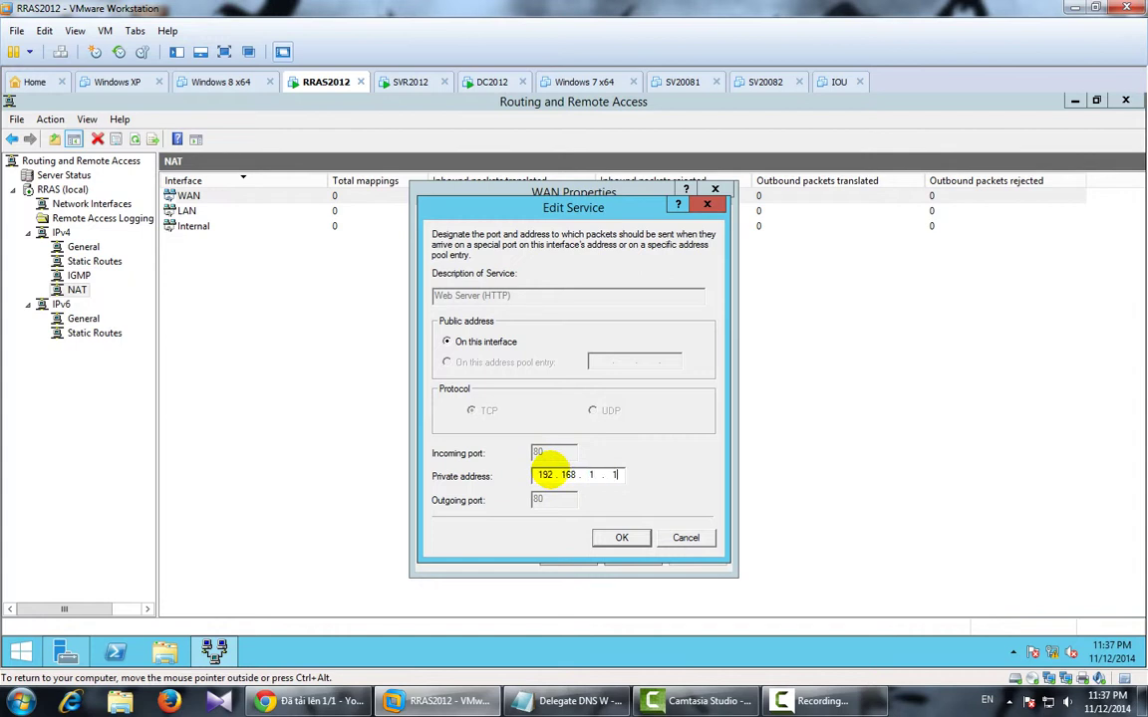
click(609, 539)
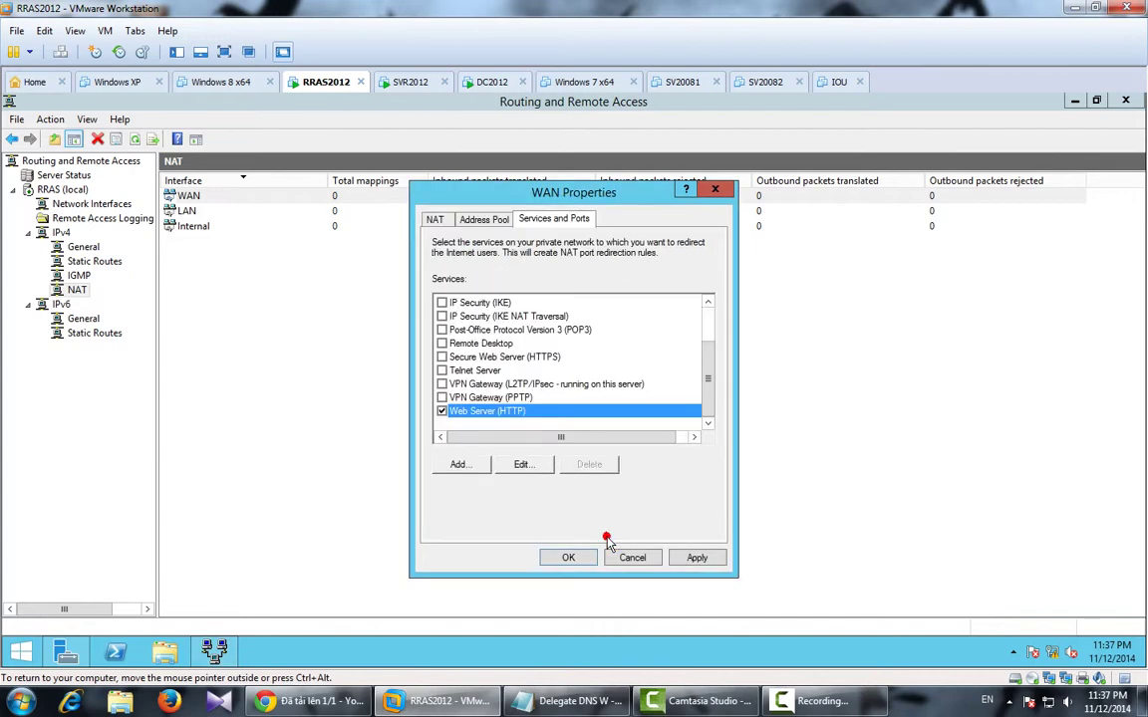
Add service DNS-TCP forwarding TCP incoming port 53 to 210.245.0.2, outgoing port 53.
click(453, 464)
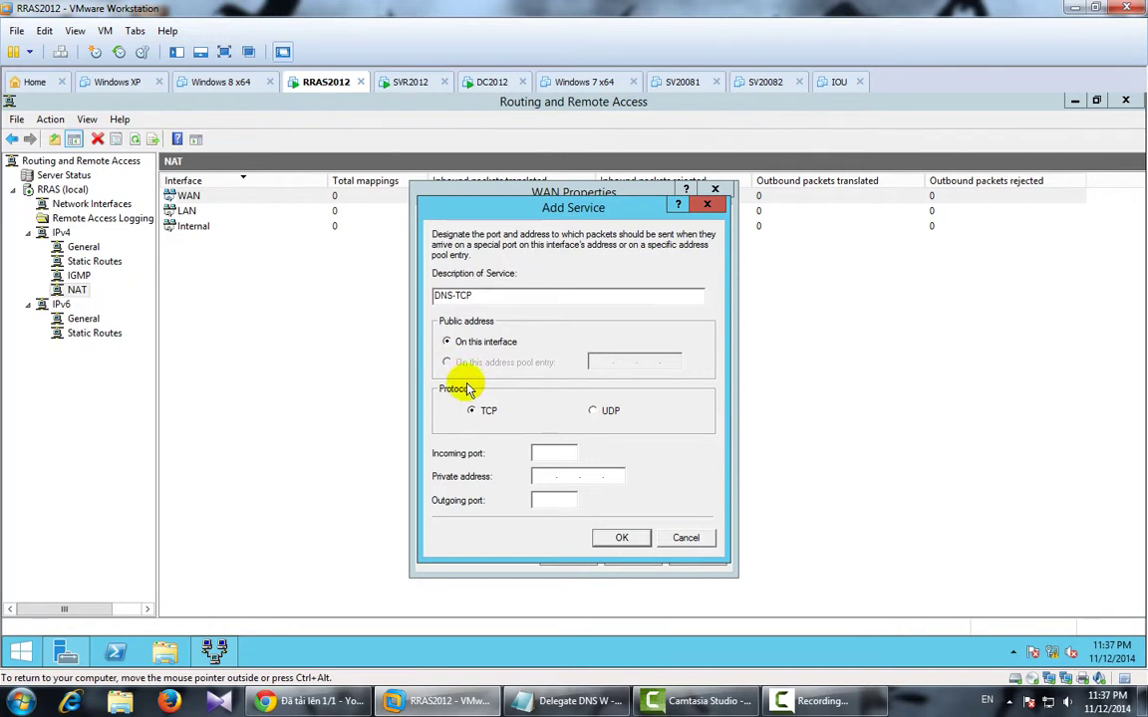
click(536, 452)
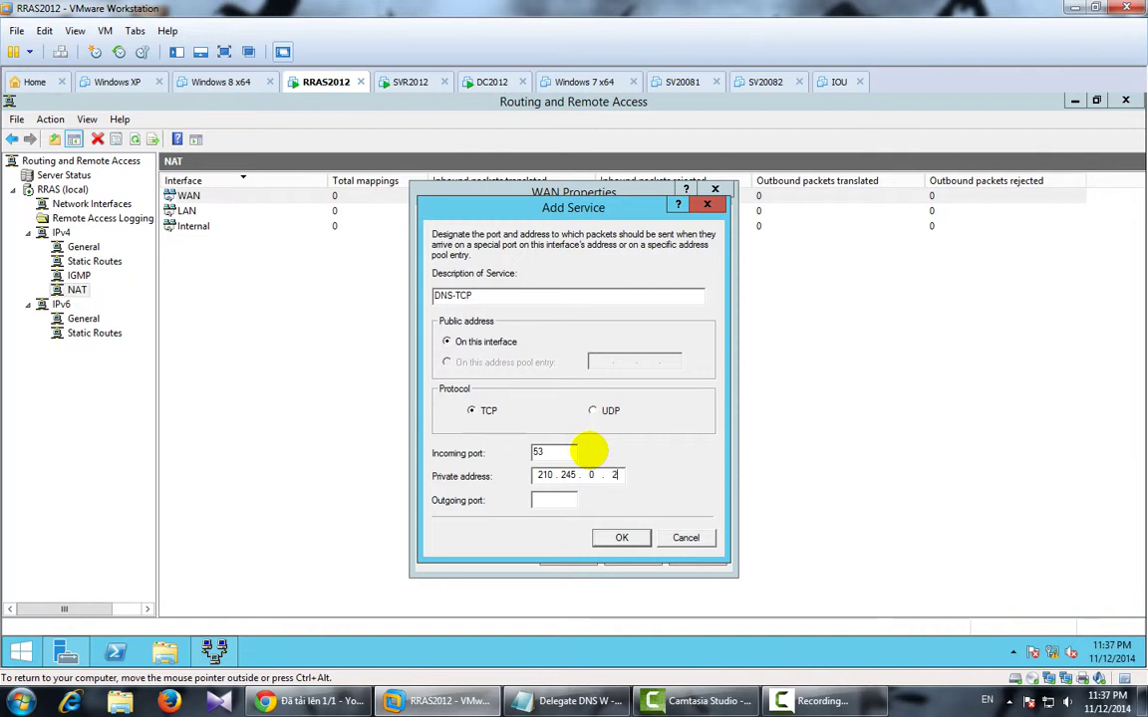
click(564, 501)
text(53)
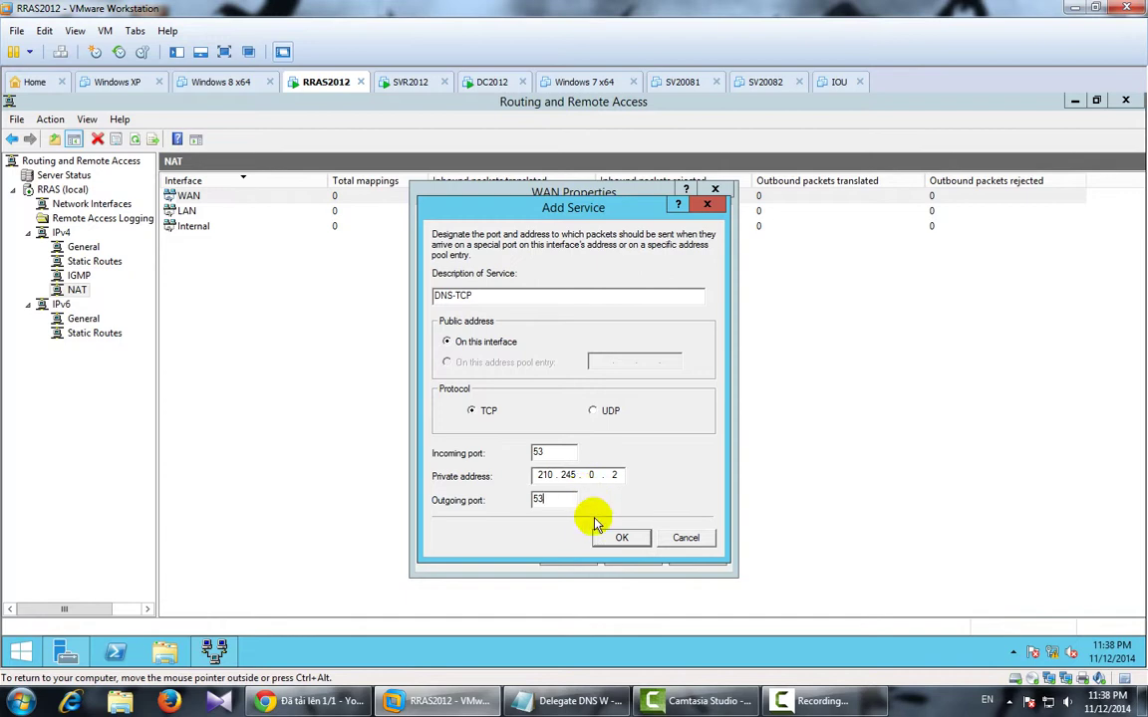
click(616, 538)
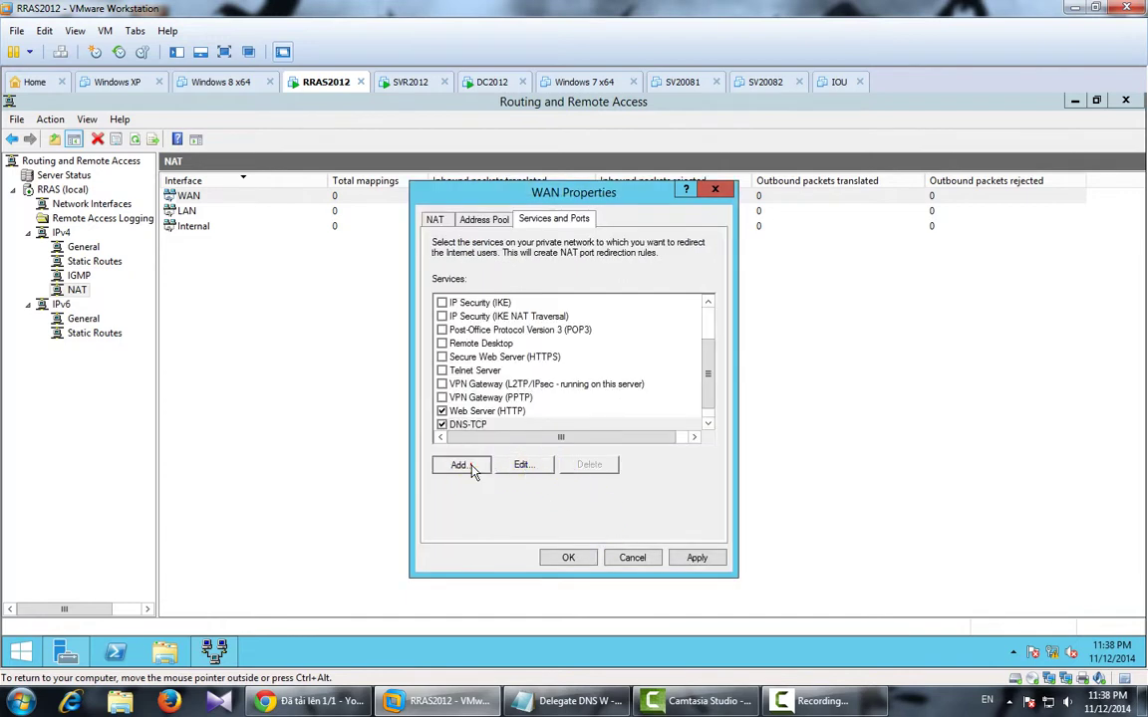
Add a DNS-UDP service forwarding UDP port 53 to 53 on private address 210.245.0.2.
click(458, 465)
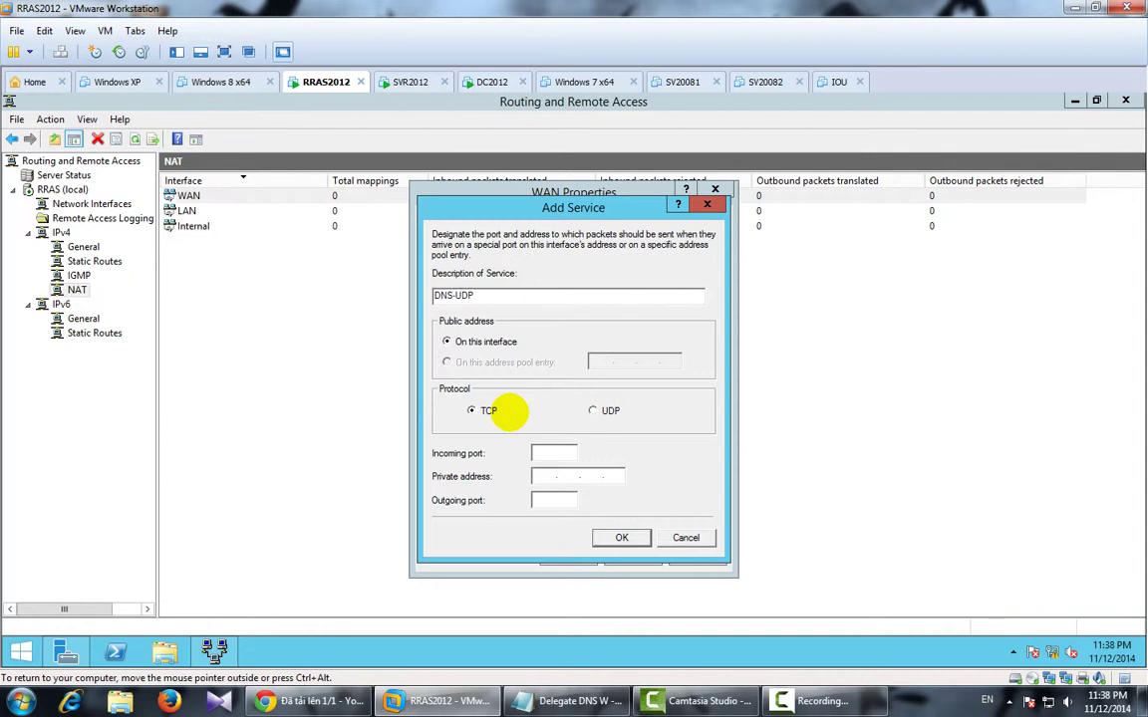
click(594, 413)
click(543, 450)
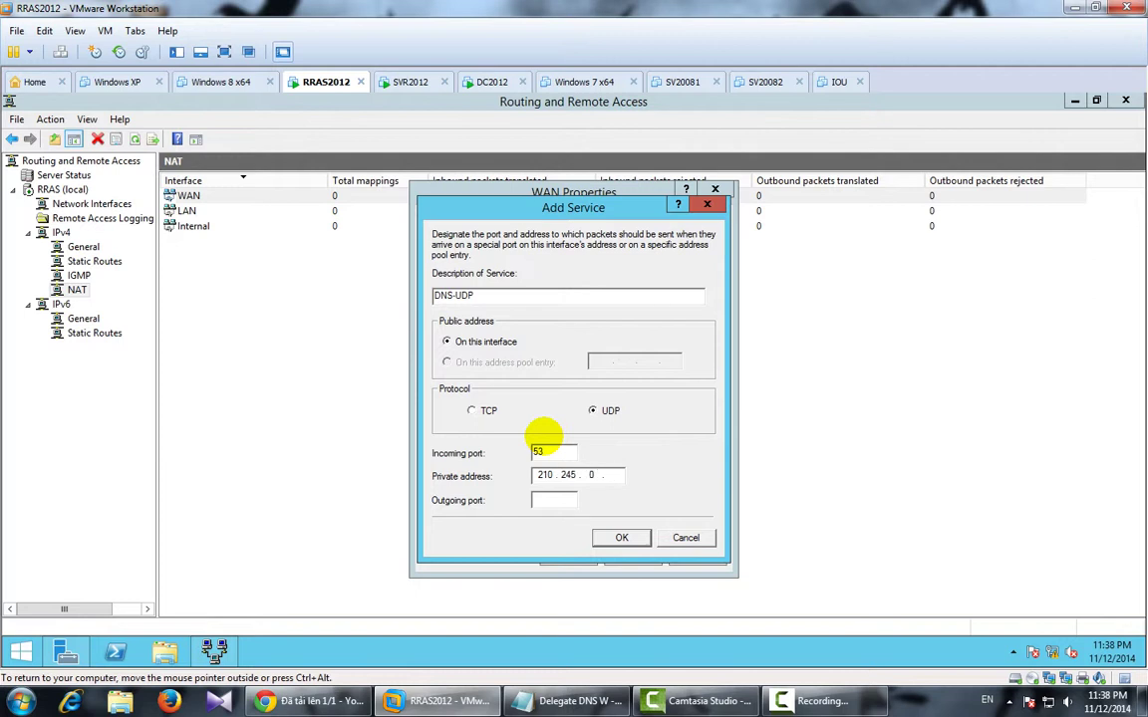
click(539, 498)
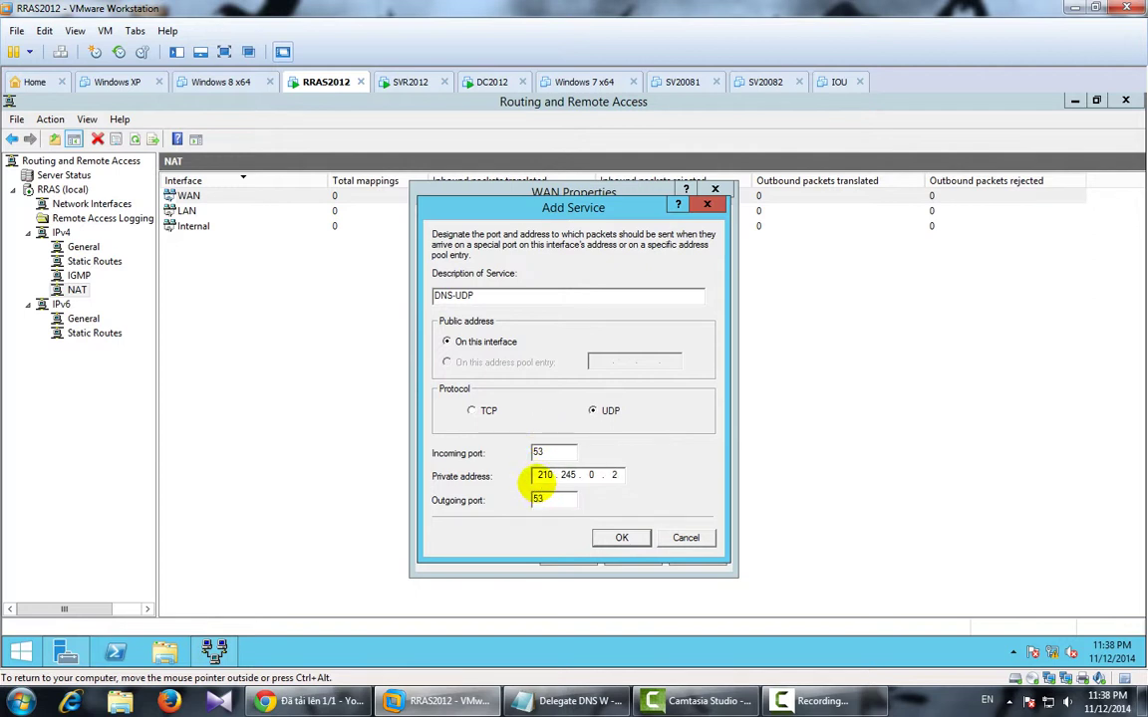
click(621, 539)
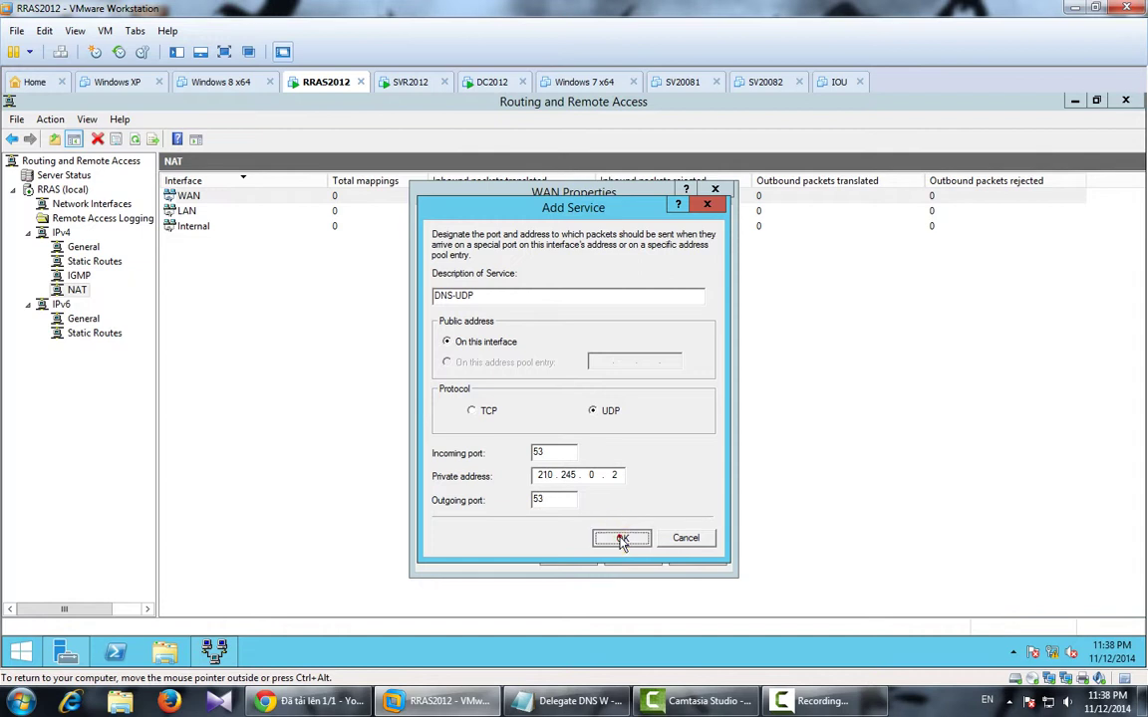
Apply and save the WAN interface's NAT properties.
drag(709, 371, 710, 403)
click(689, 560)
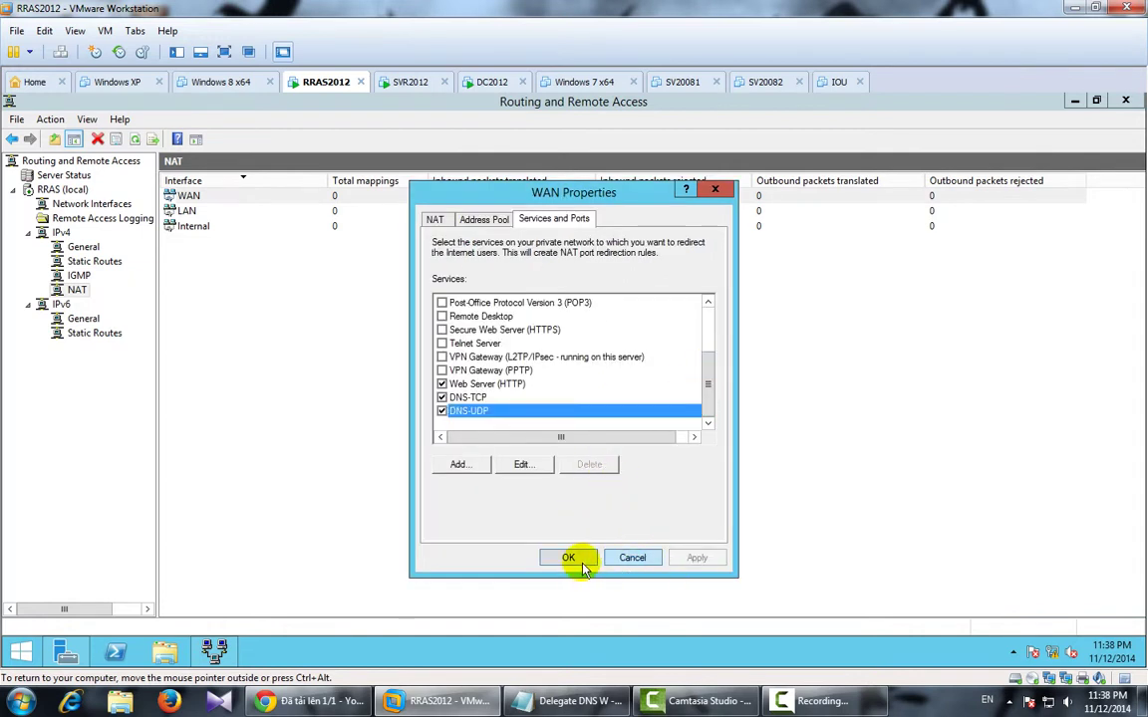
click(581, 563)
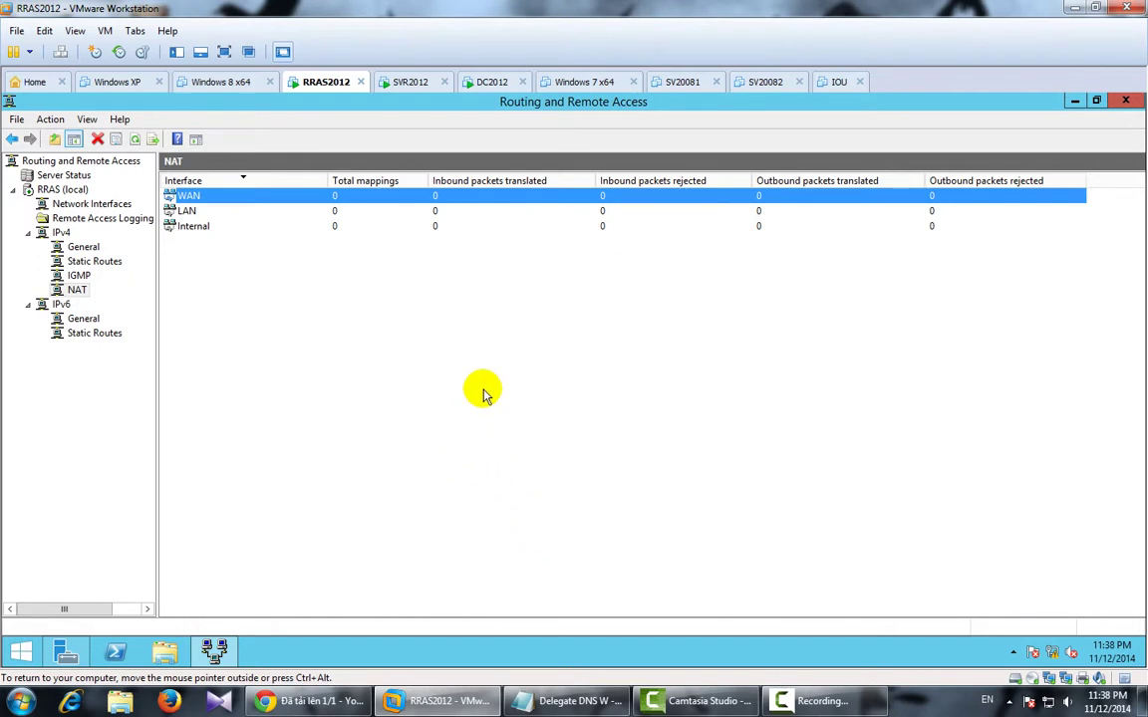
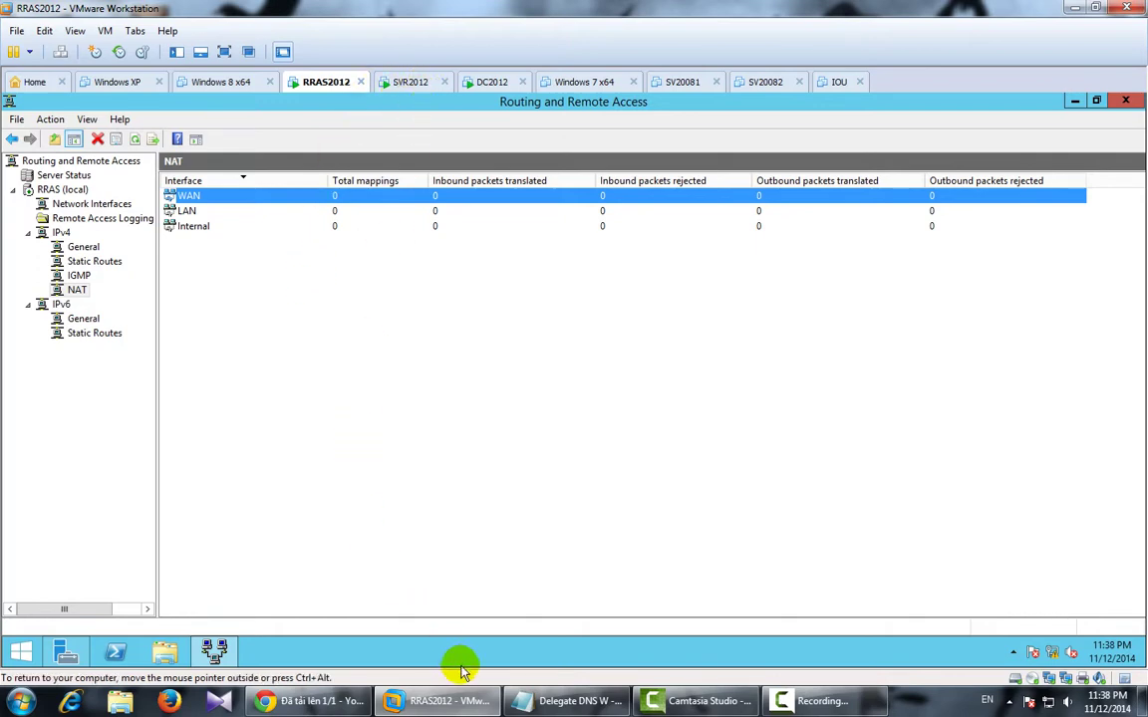
Highlight the 'Cau hinh Delegate tren VNNIC' line in the Delegate DNS notes.
click(558, 700)
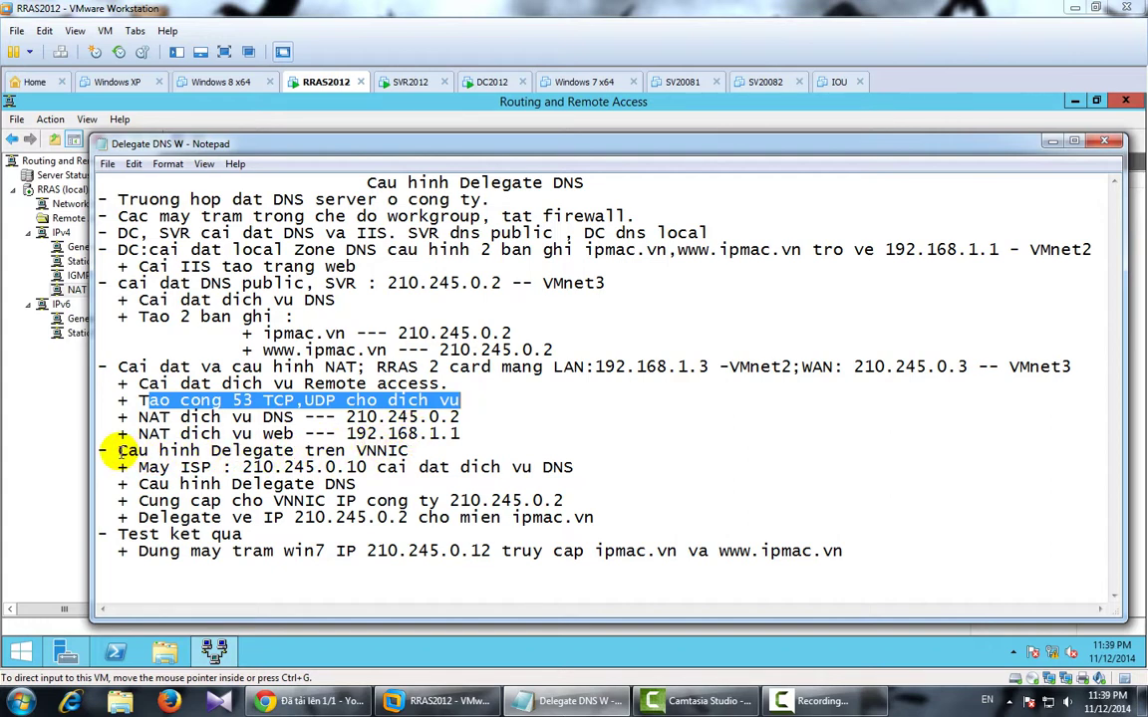
drag(117, 451, 423, 451)
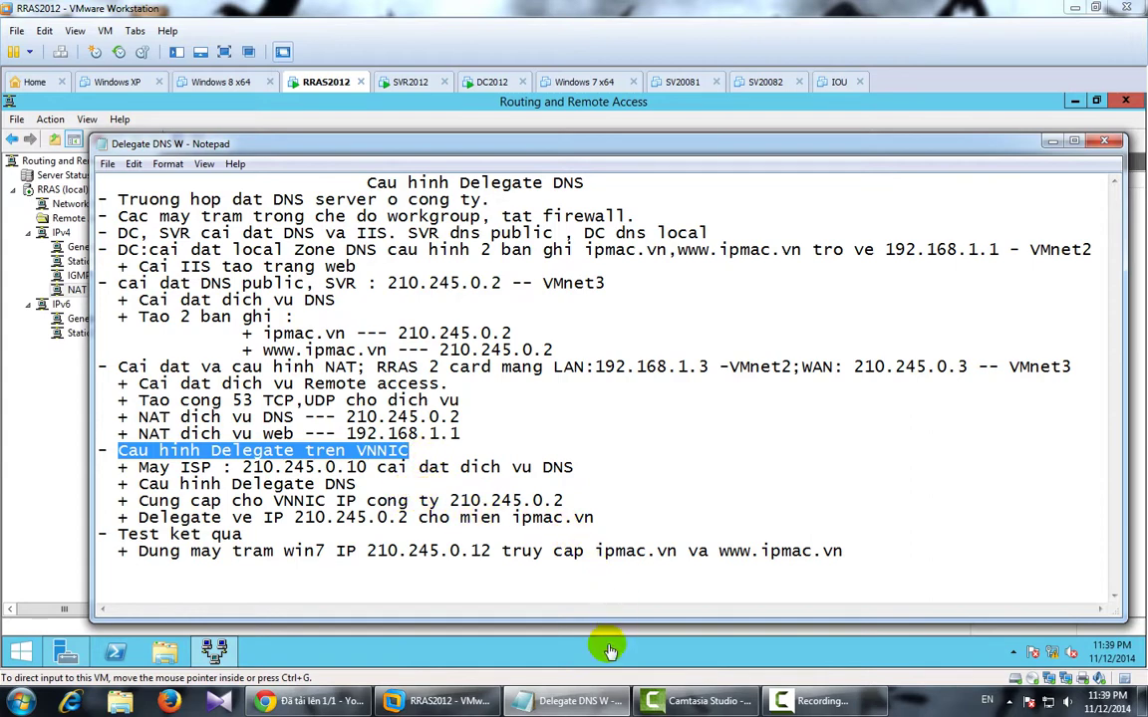
click(554, 702)
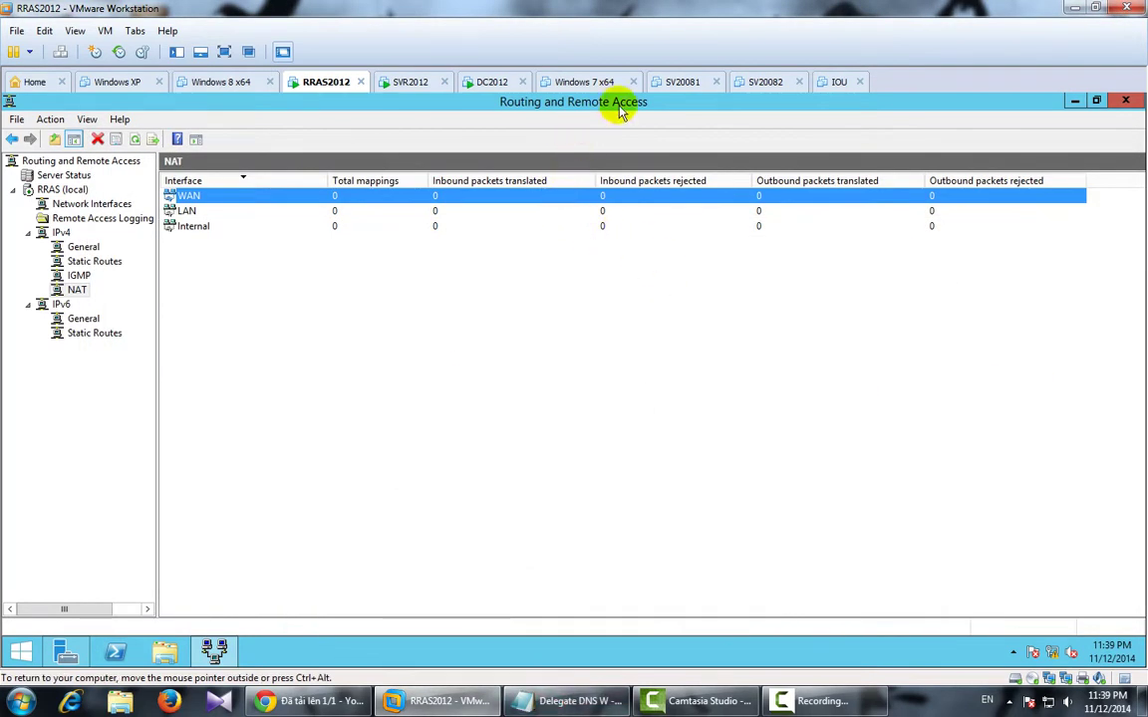
Revert the SV20081 virtual machine to its New snapshot through Snapshot Manager.
click(683, 83)
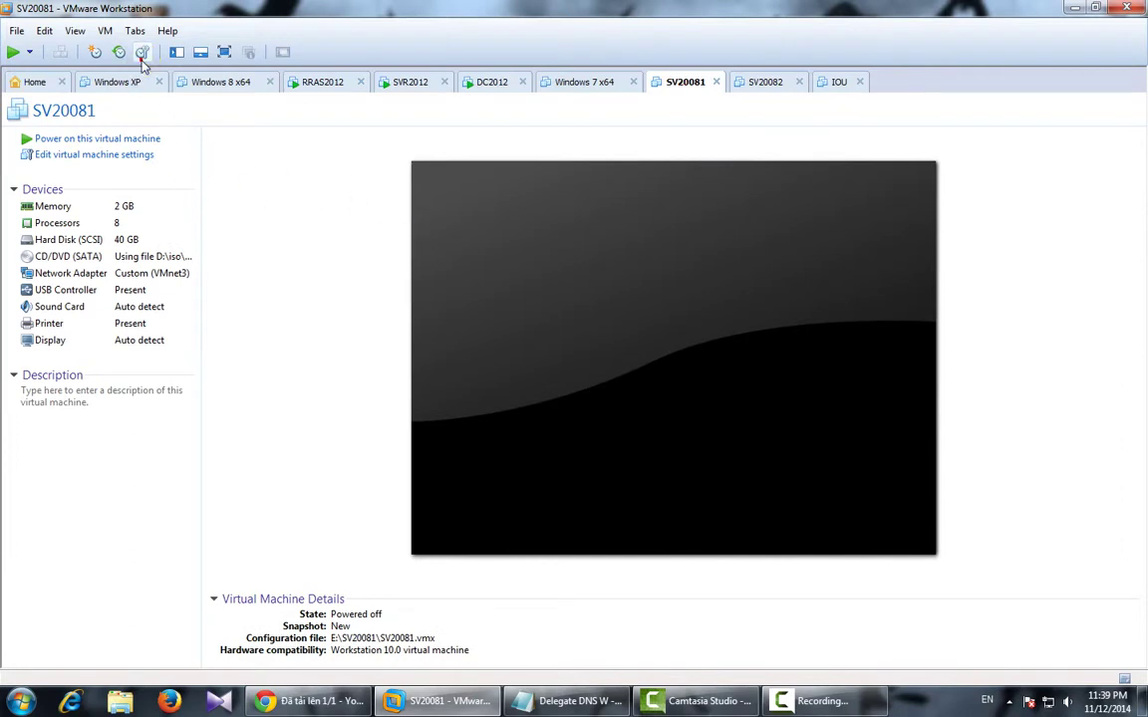
click(143, 52)
click(444, 114)
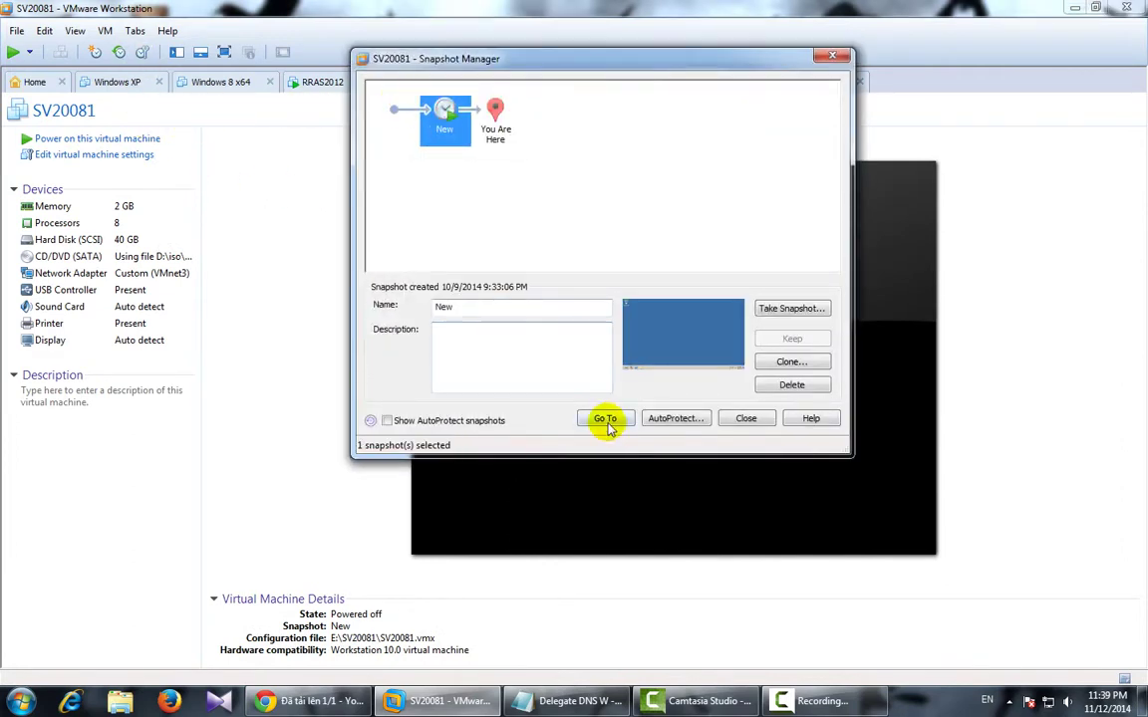
click(602, 418)
click(638, 282)
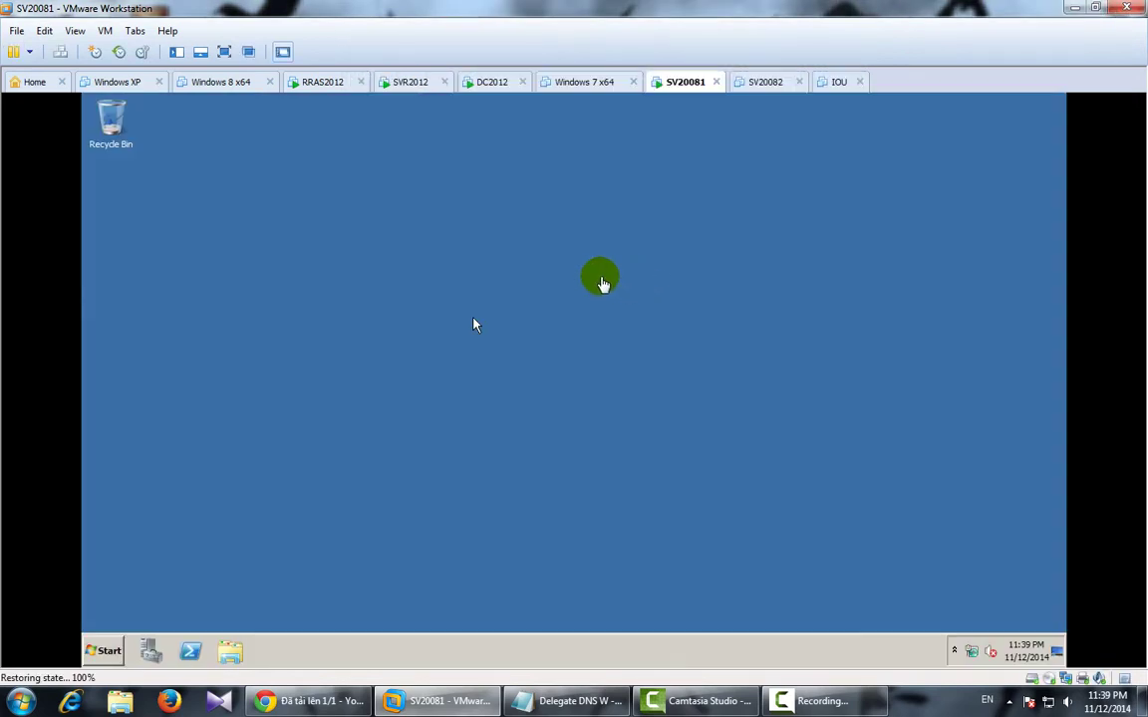
Fit the SV20081 guest screen to the window and refresh its desktop.
click(75, 31)
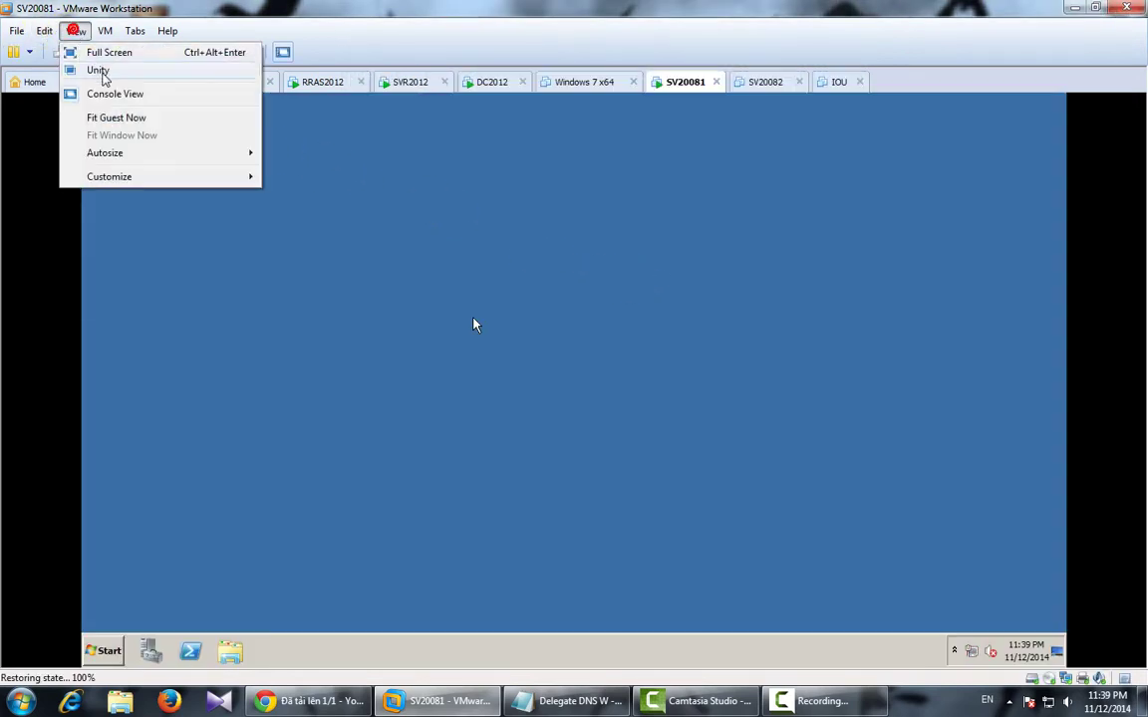
click(100, 117)
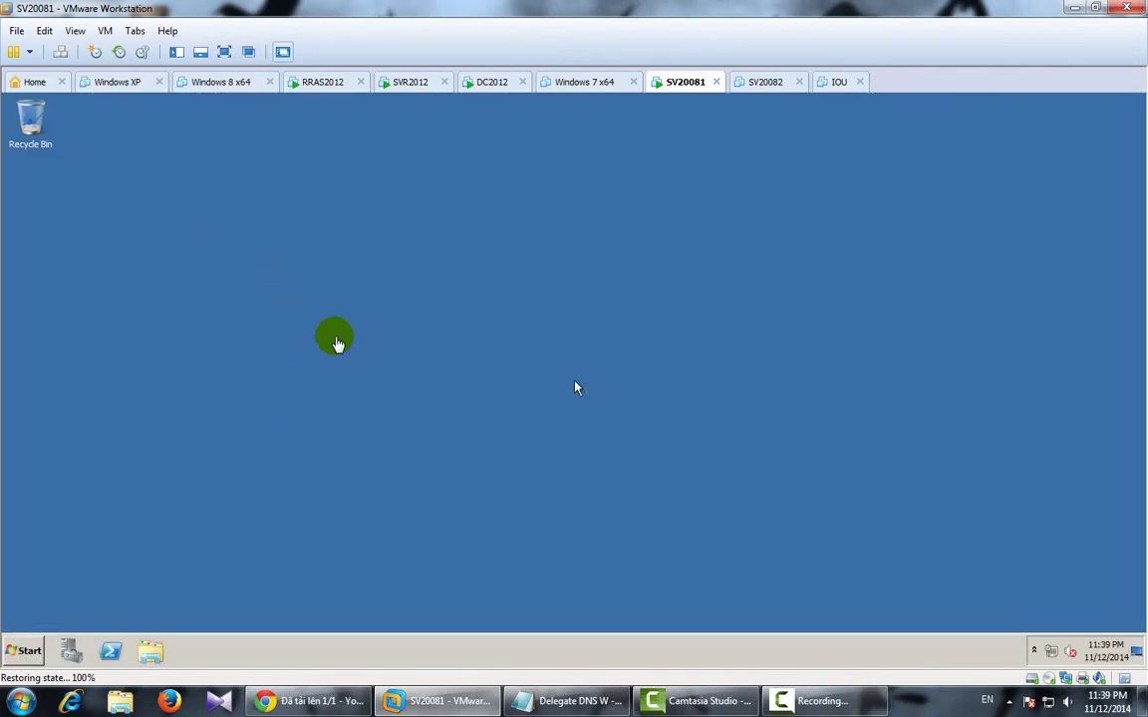
right_click(337, 339)
click(400, 367)
Launch wf.msc and set the Domain profile firewall state to Off.
click(30, 647)
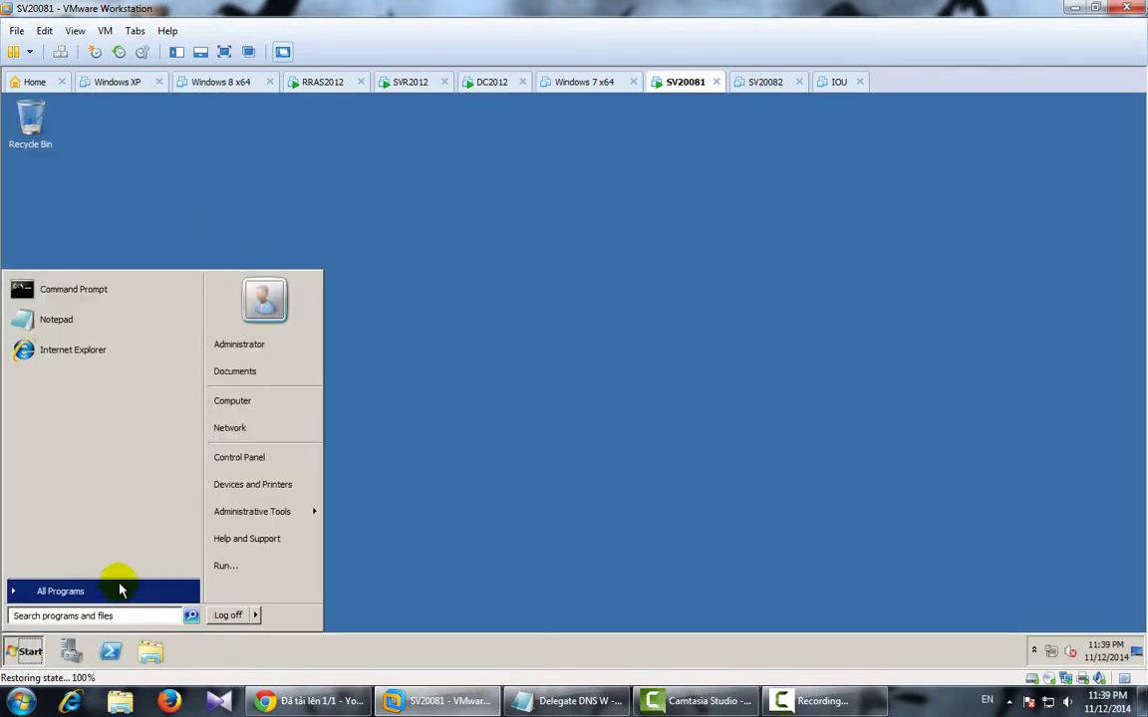
text(wf.msc)
key(Return)
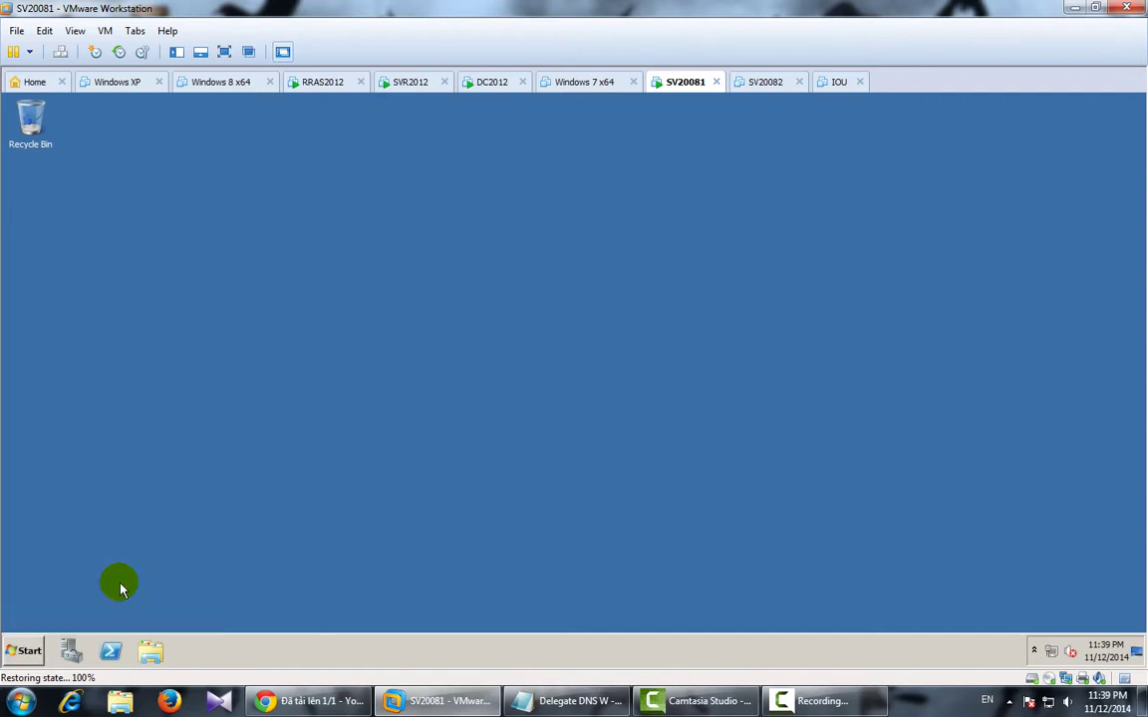
click(278, 486)
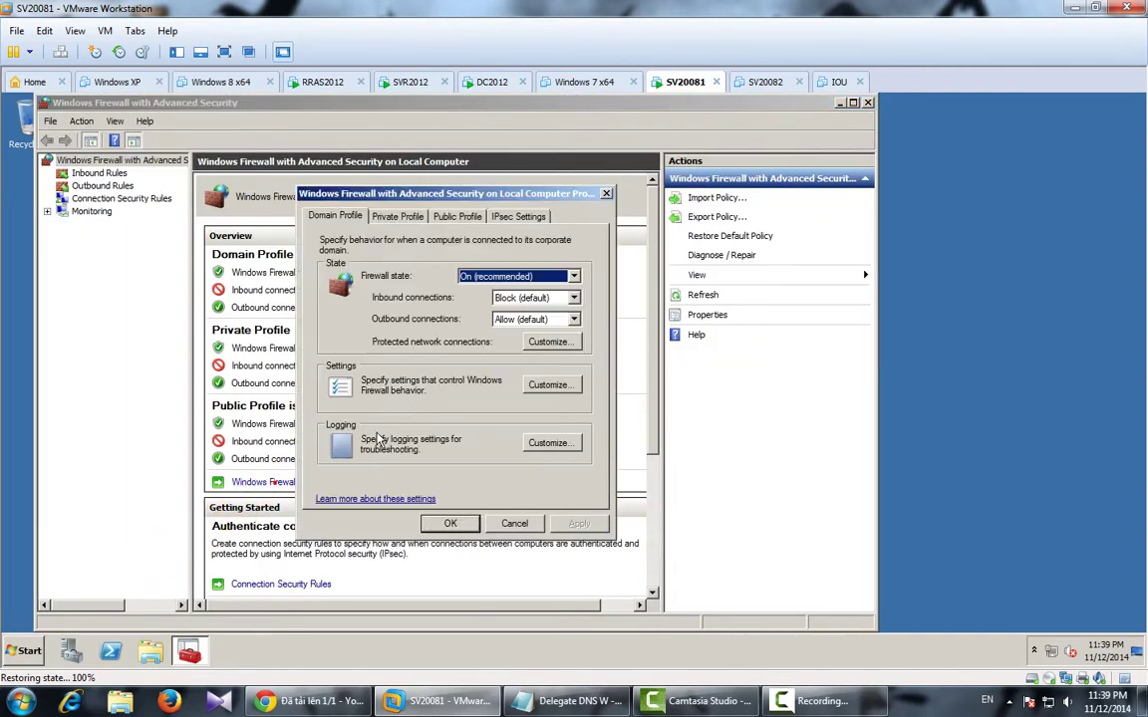
click(516, 276)
click(527, 300)
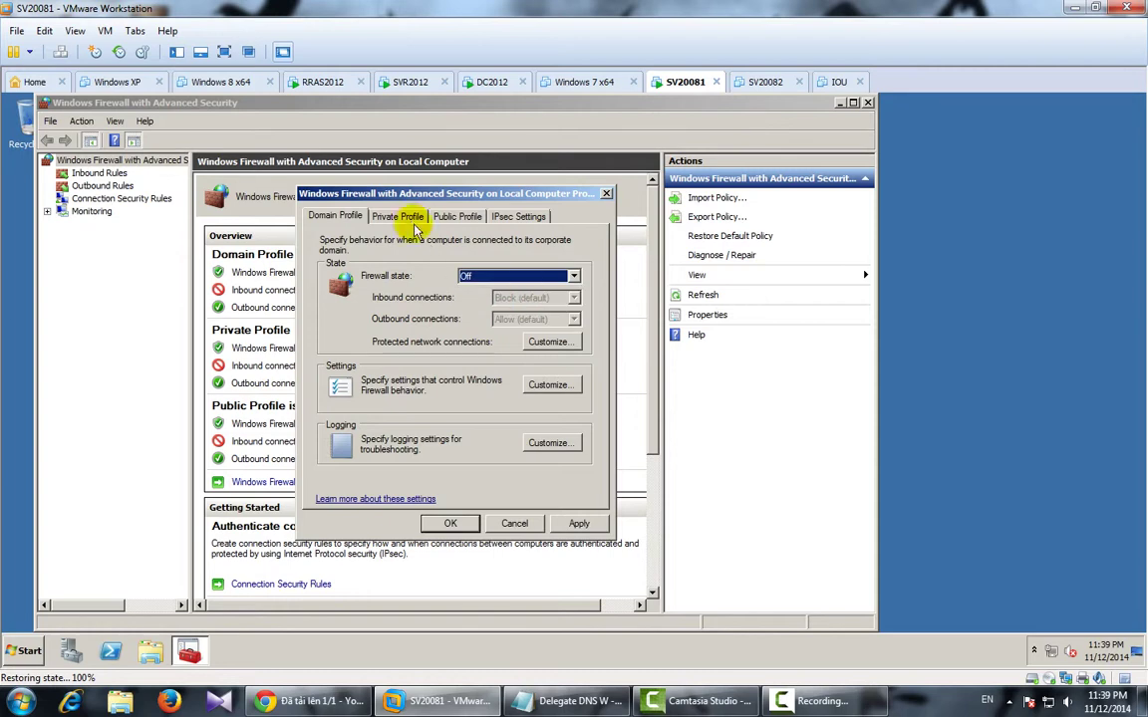
Set the Private and Public profile firewalls to Off, apply, and close the console.
click(400, 216)
click(501, 277)
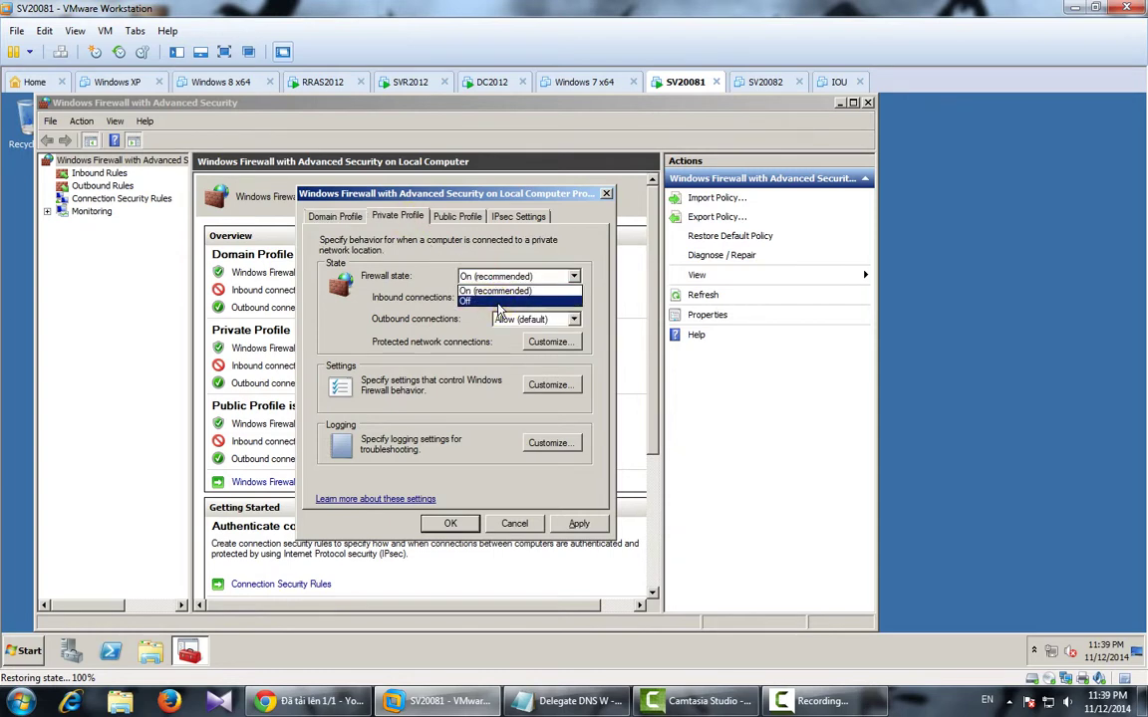
click(503, 301)
click(457, 216)
click(513, 276)
click(511, 301)
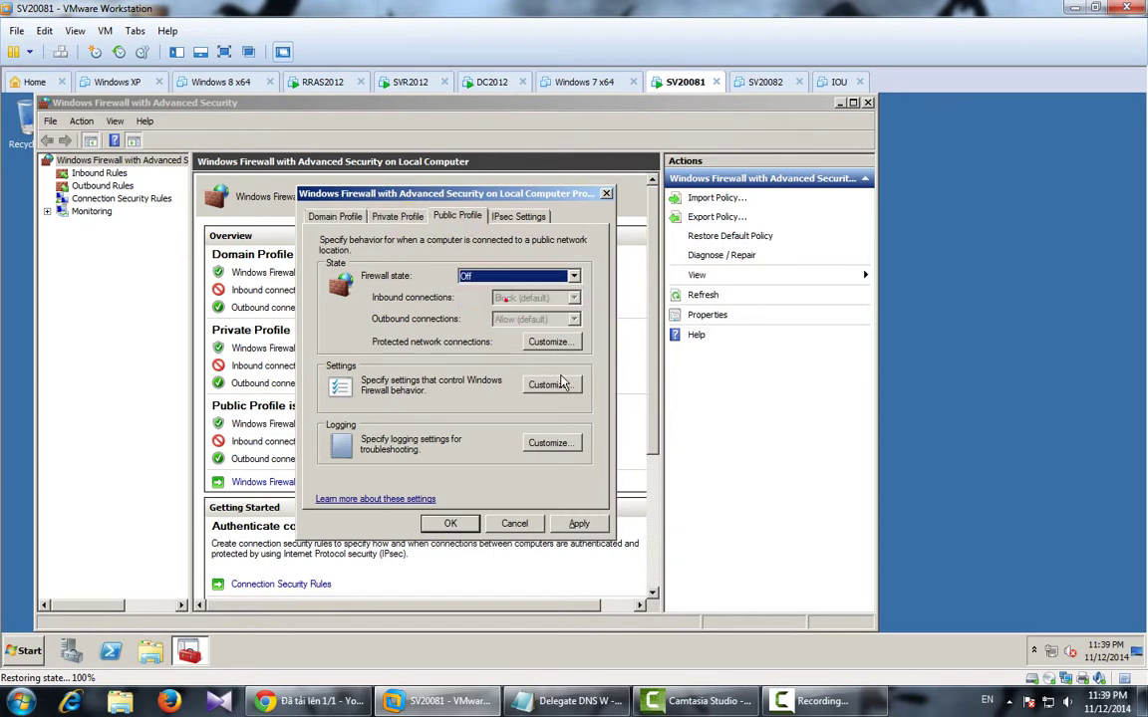
click(579, 523)
click(446, 524)
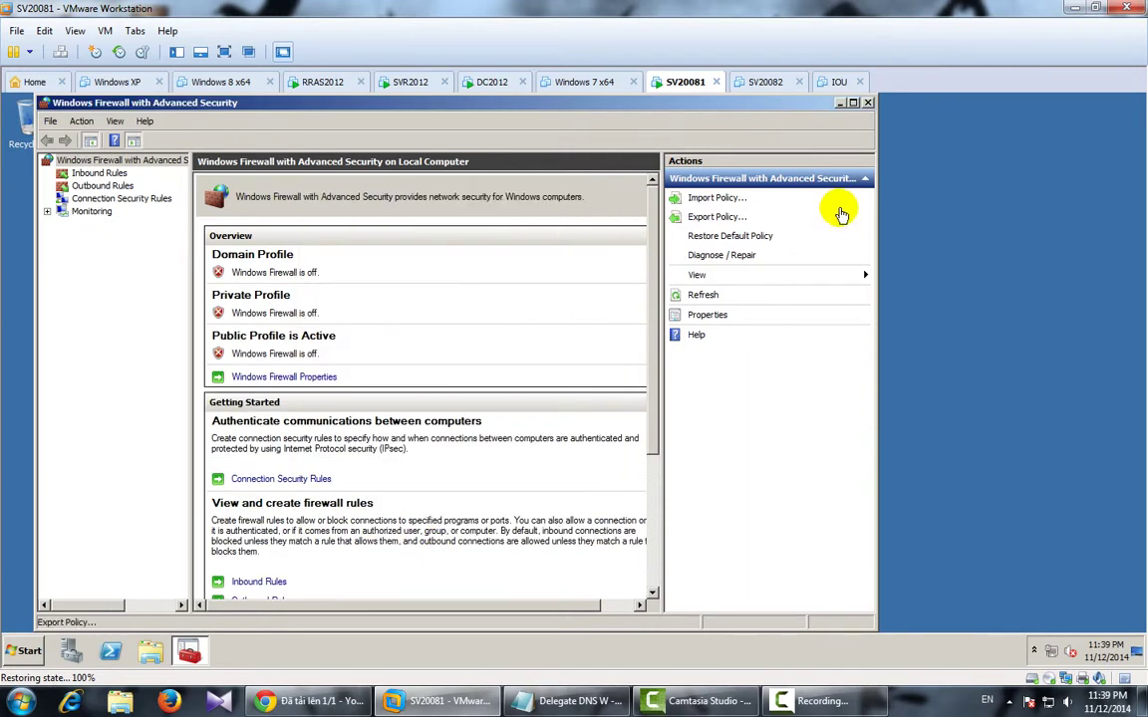
click(867, 103)
click(10, 638)
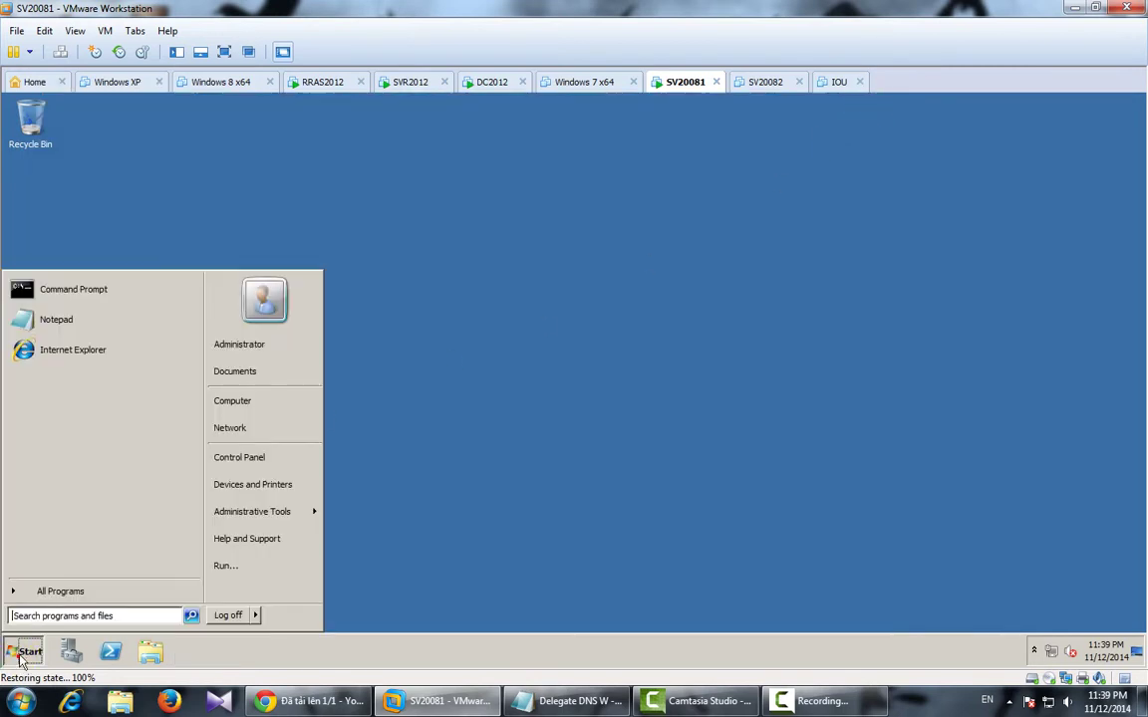
In maximized Server Manager, start Add Roles, tick DNS Server and dismiss the static IP warning.
mouse_move(261, 516)
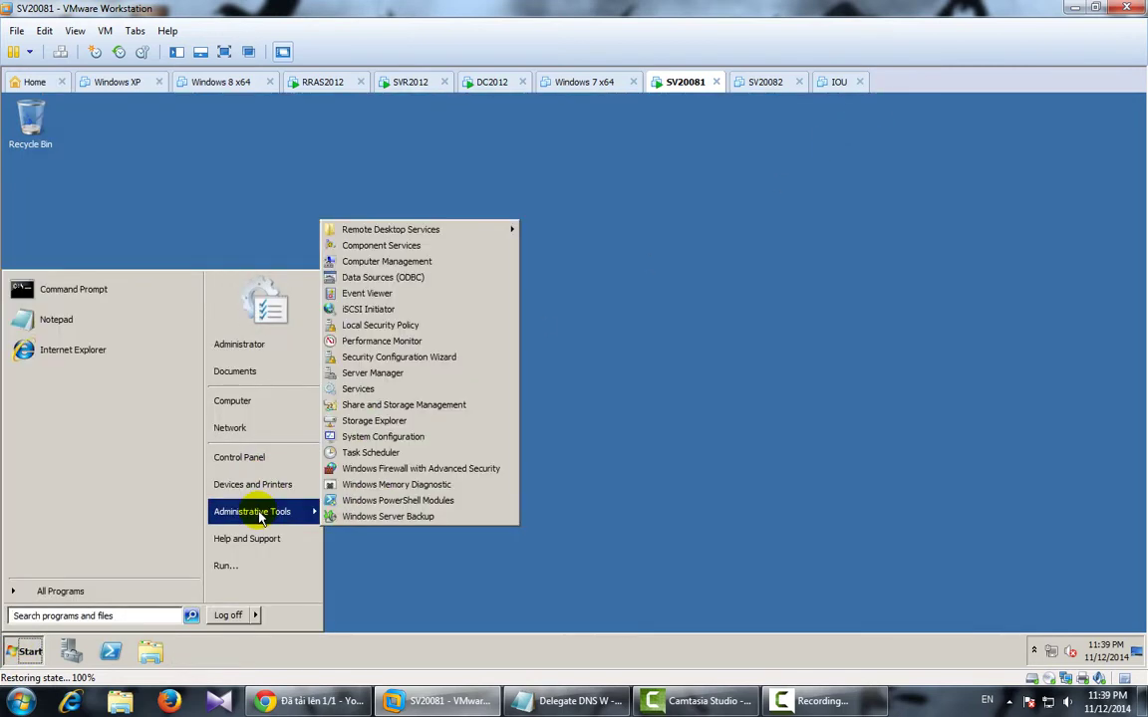
click(70, 650)
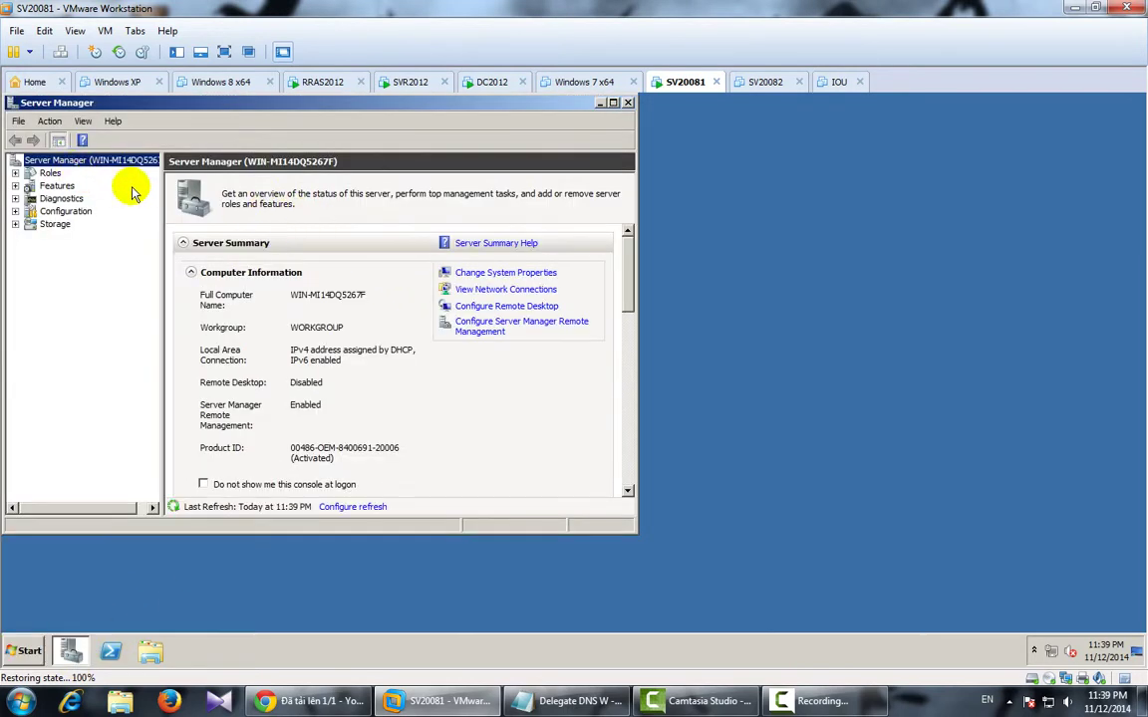
click(613, 103)
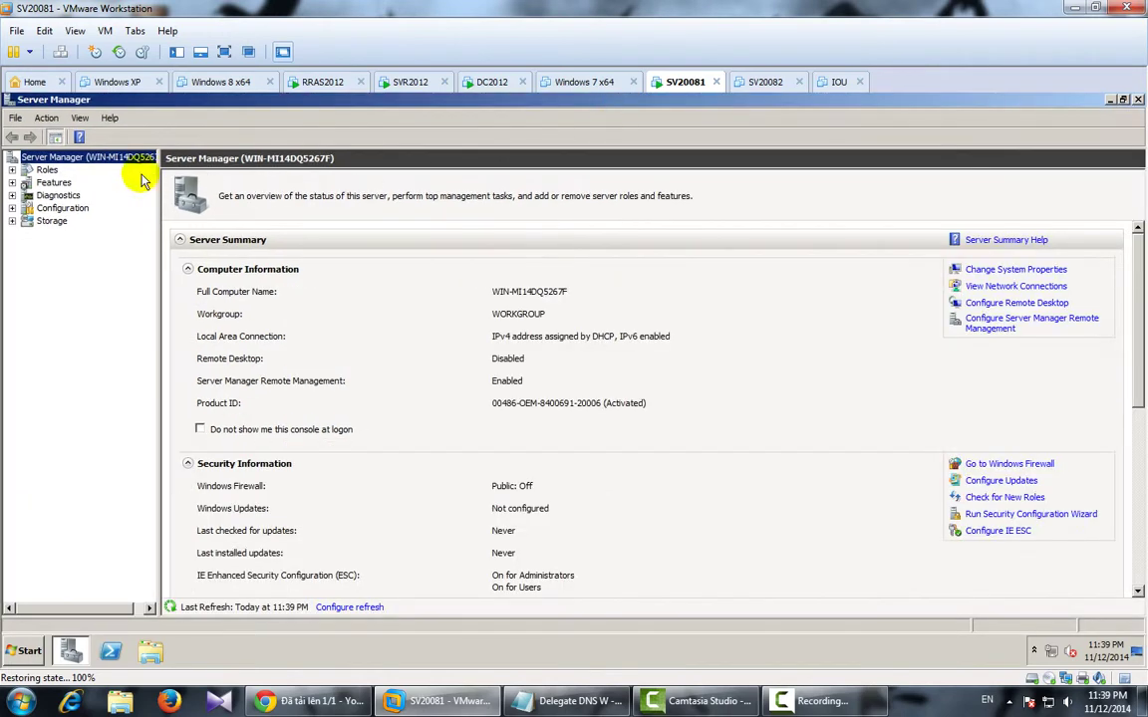
click(47, 169)
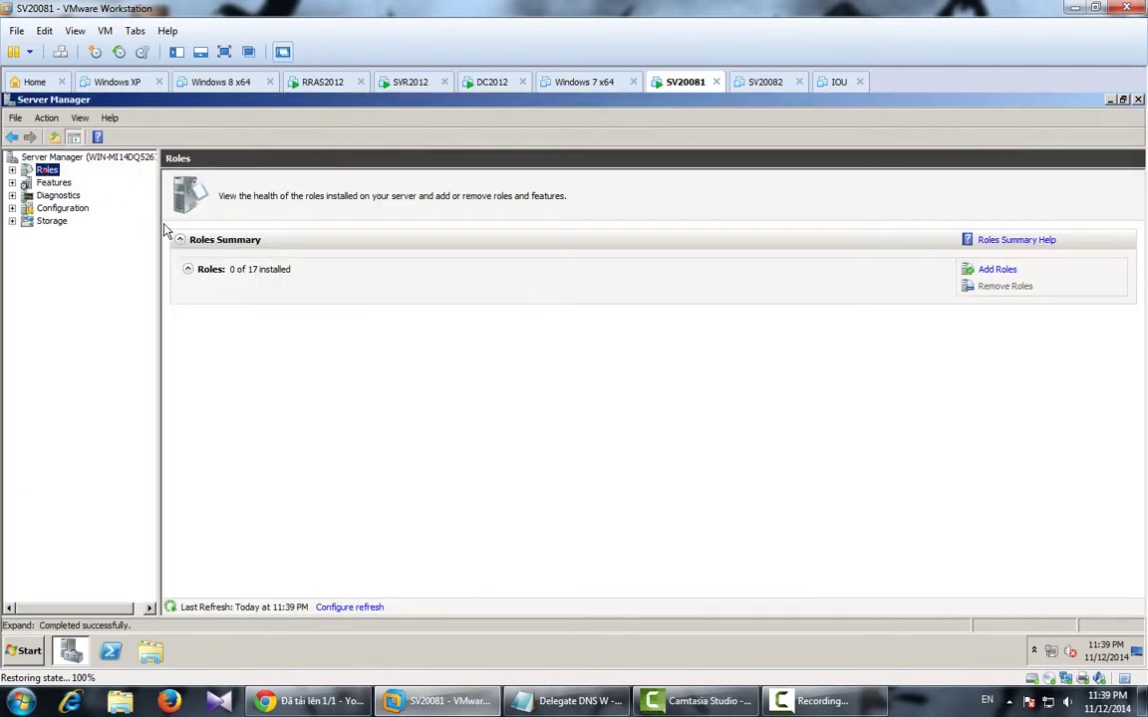
click(998, 270)
click(689, 567)
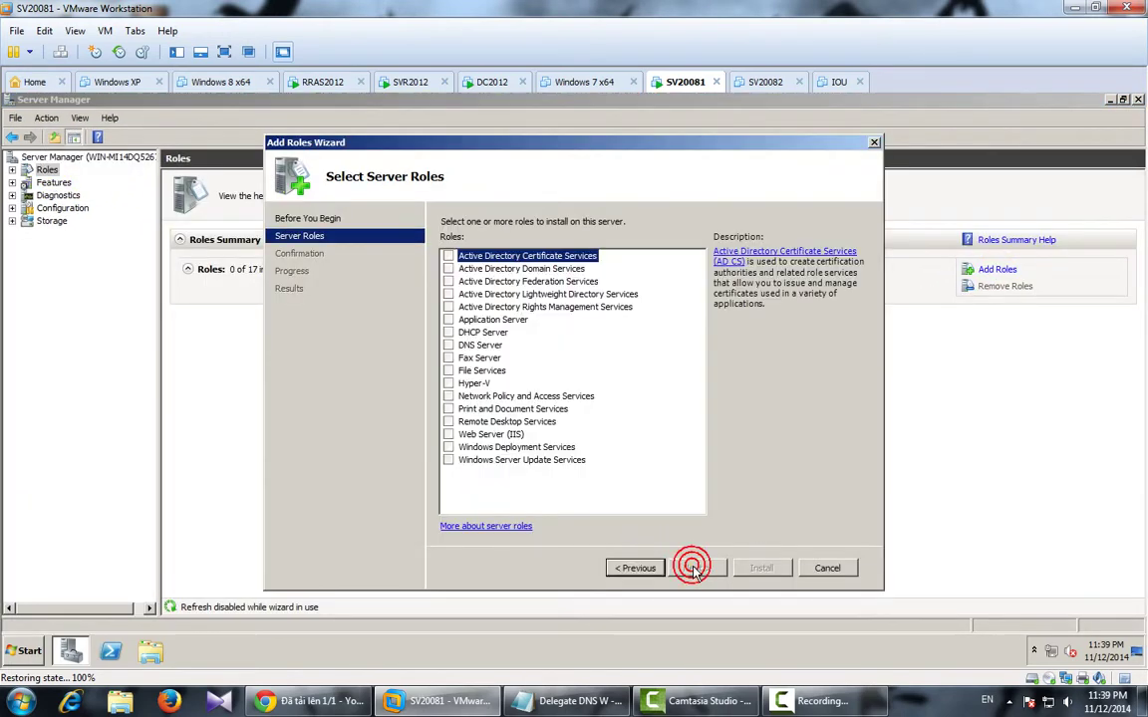
click(448, 345)
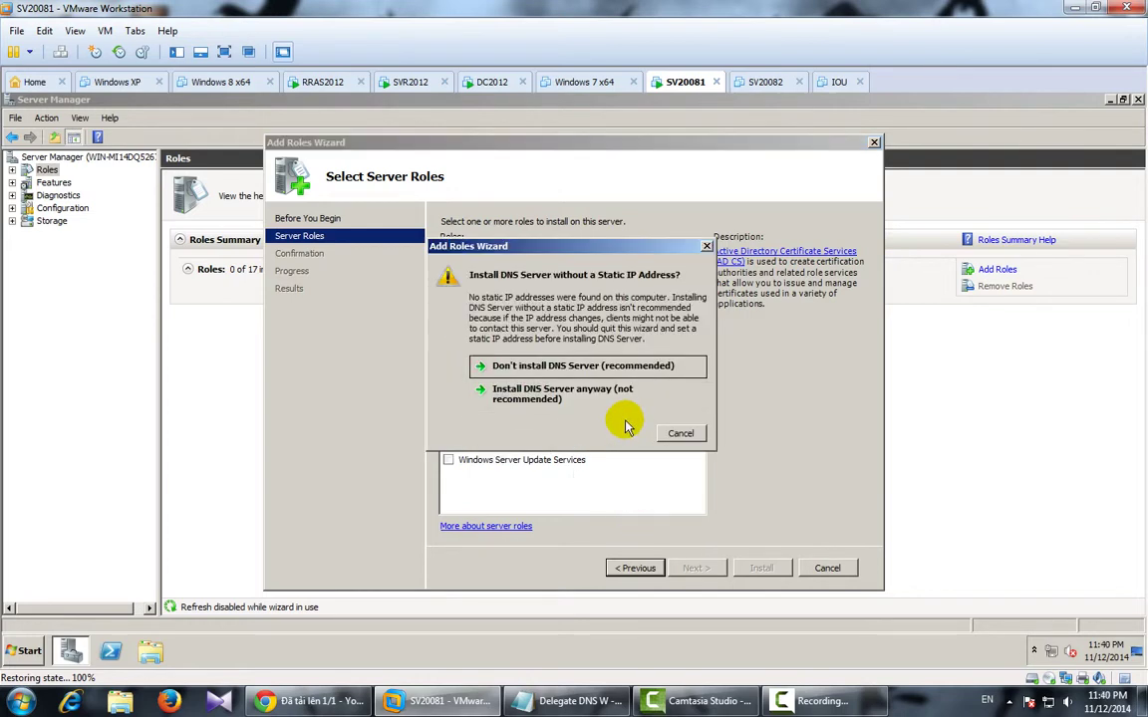
click(706, 246)
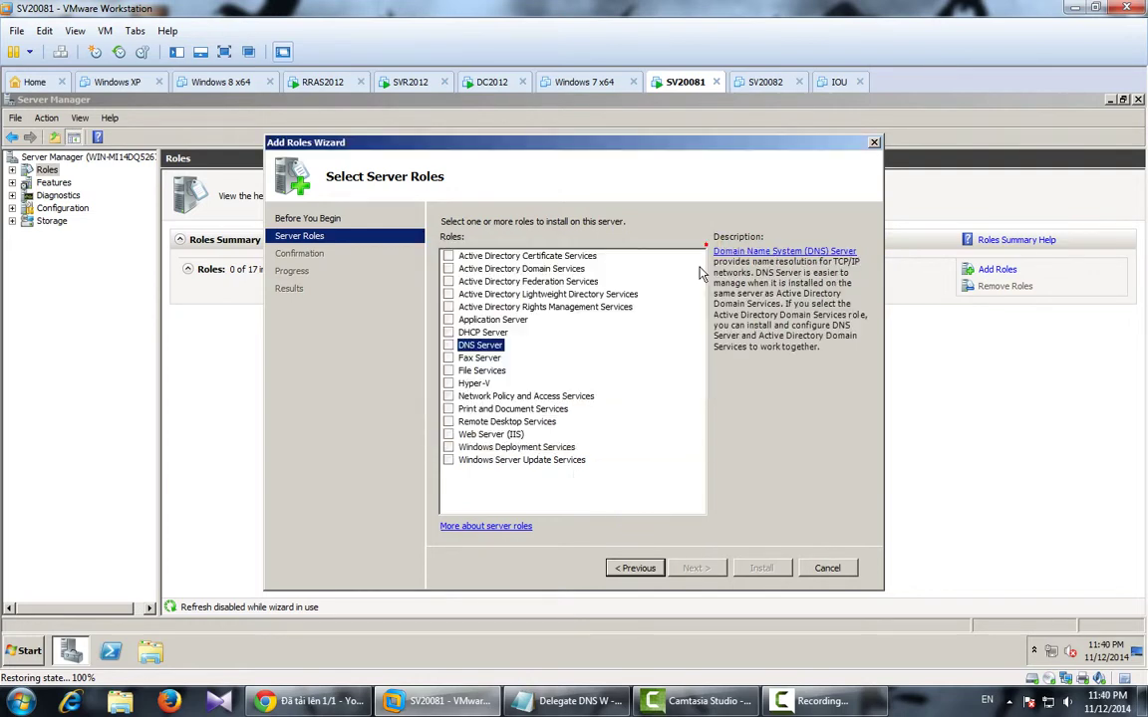
right_click(1068, 677)
click(986, 603)
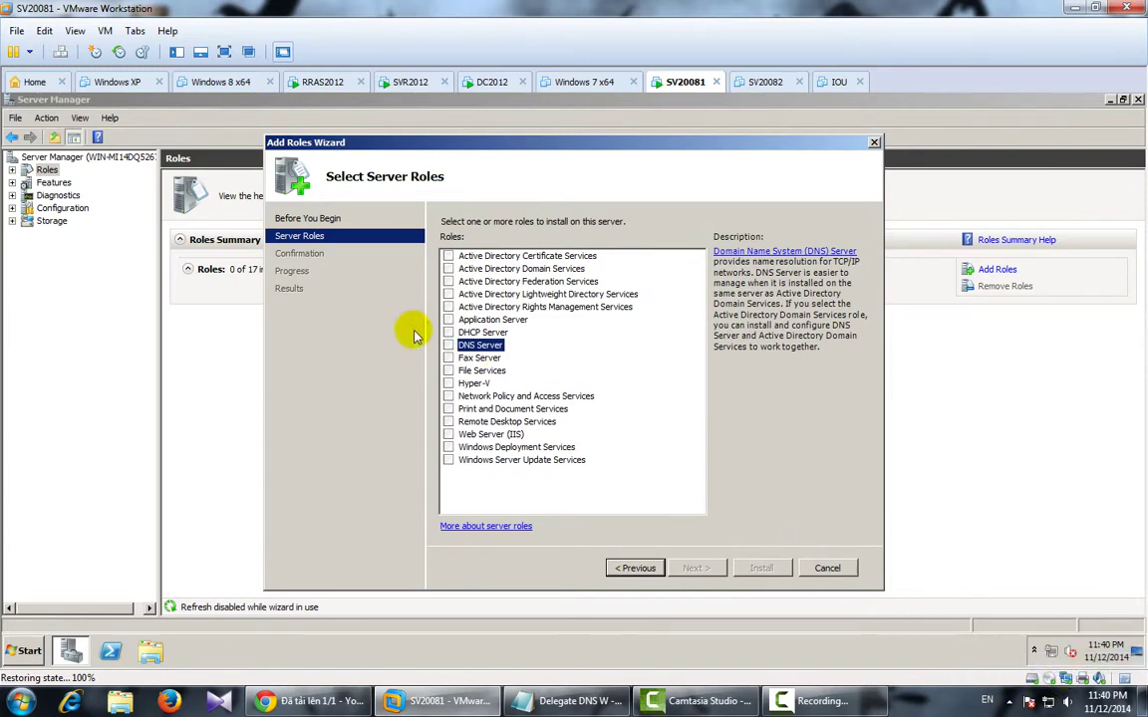
Connect SV20081's network adapter to the custom network VMnet3.
click(610, 294)
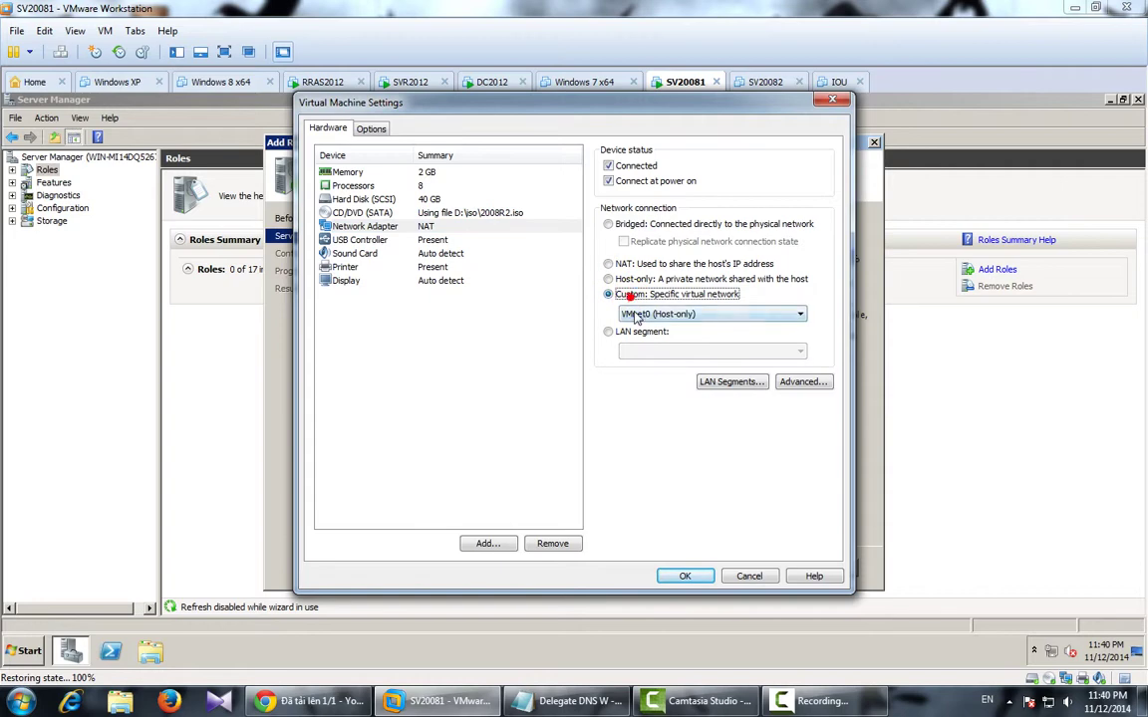
click(631, 314)
click(643, 359)
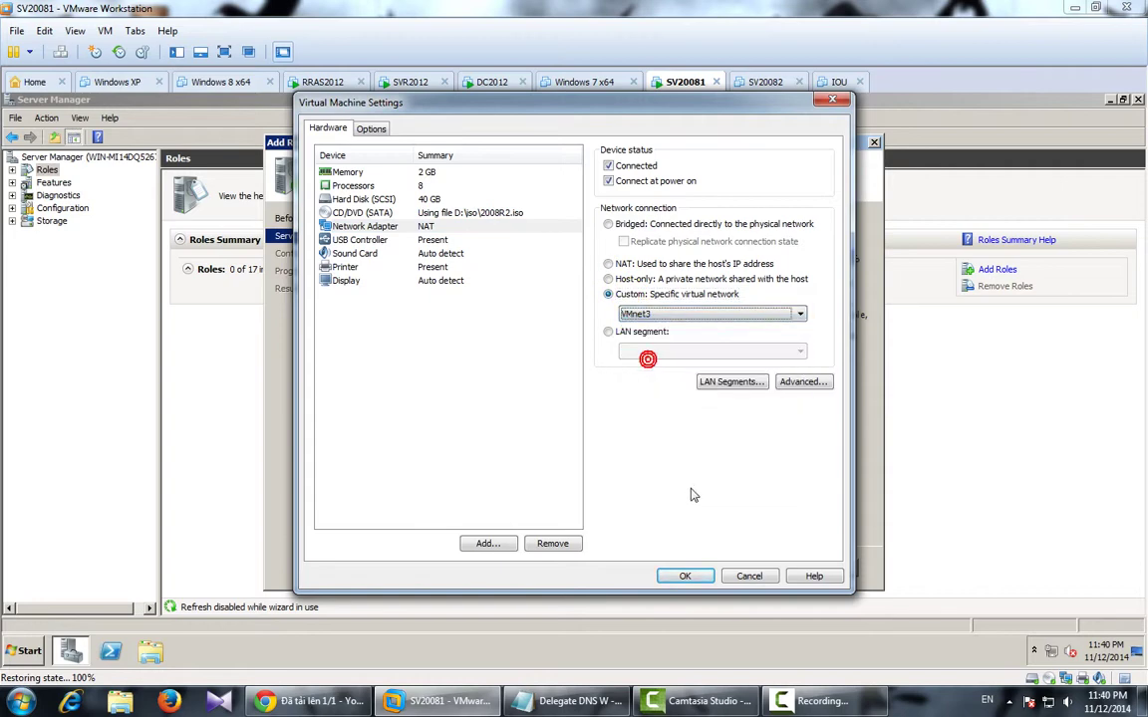
click(686, 576)
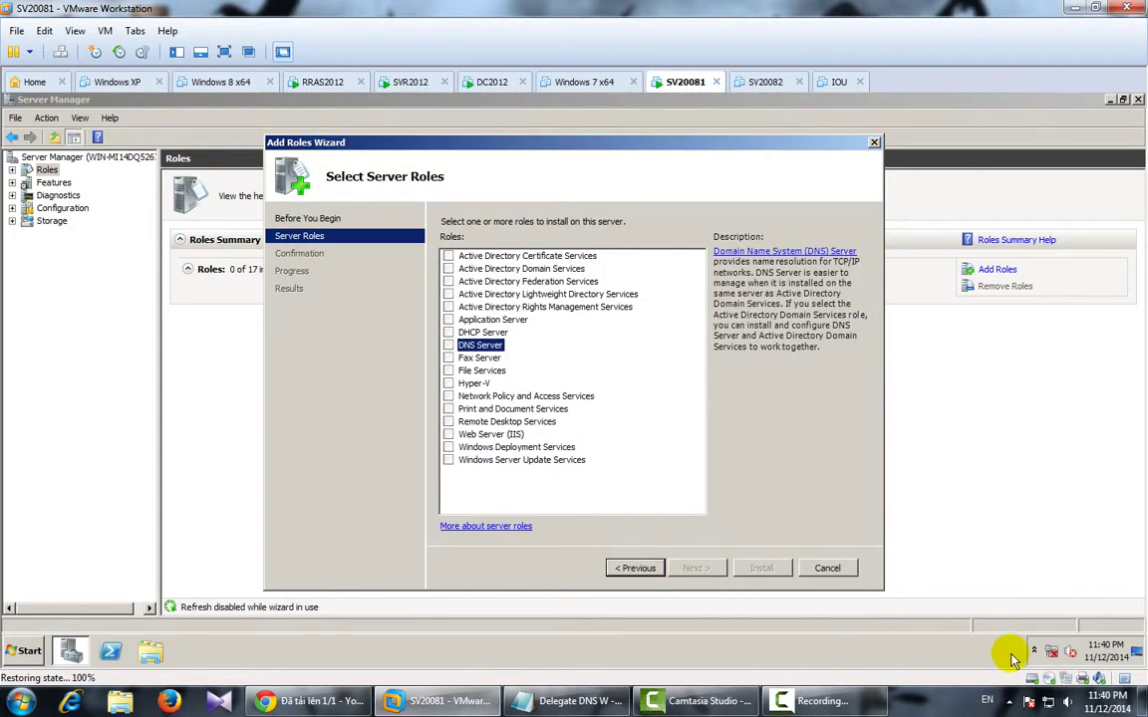
Open the IPv4 properties of the guest's Local Area Connection.
right_click(1051, 653)
click(943, 584)
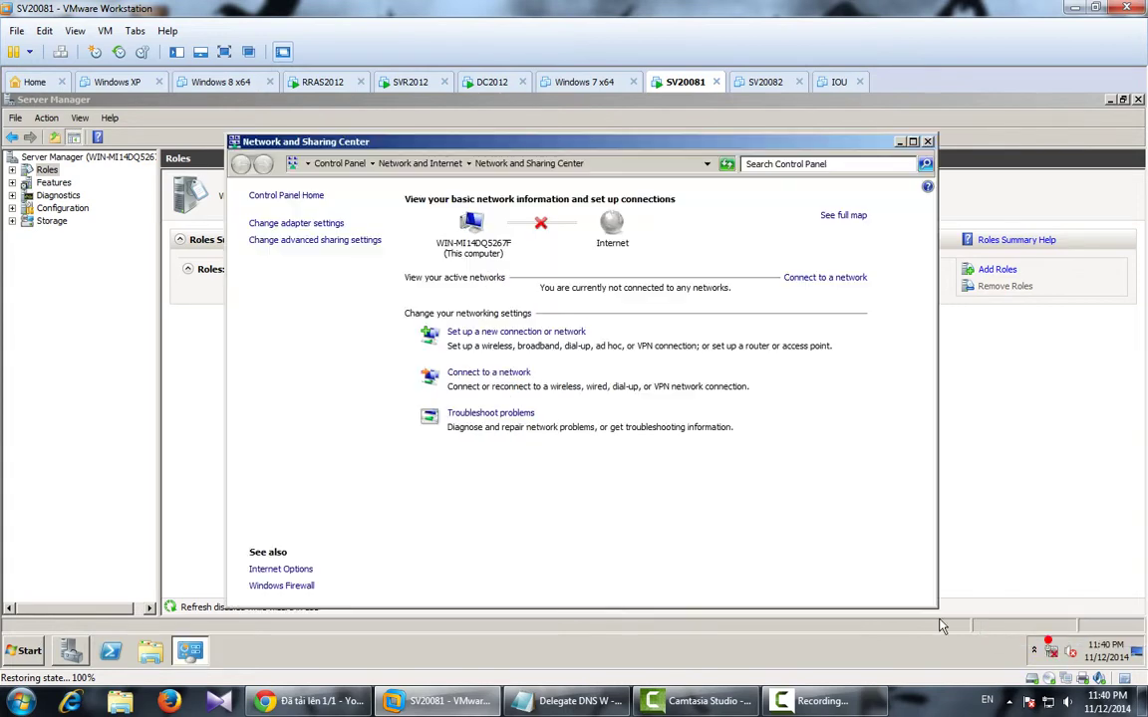
click(267, 223)
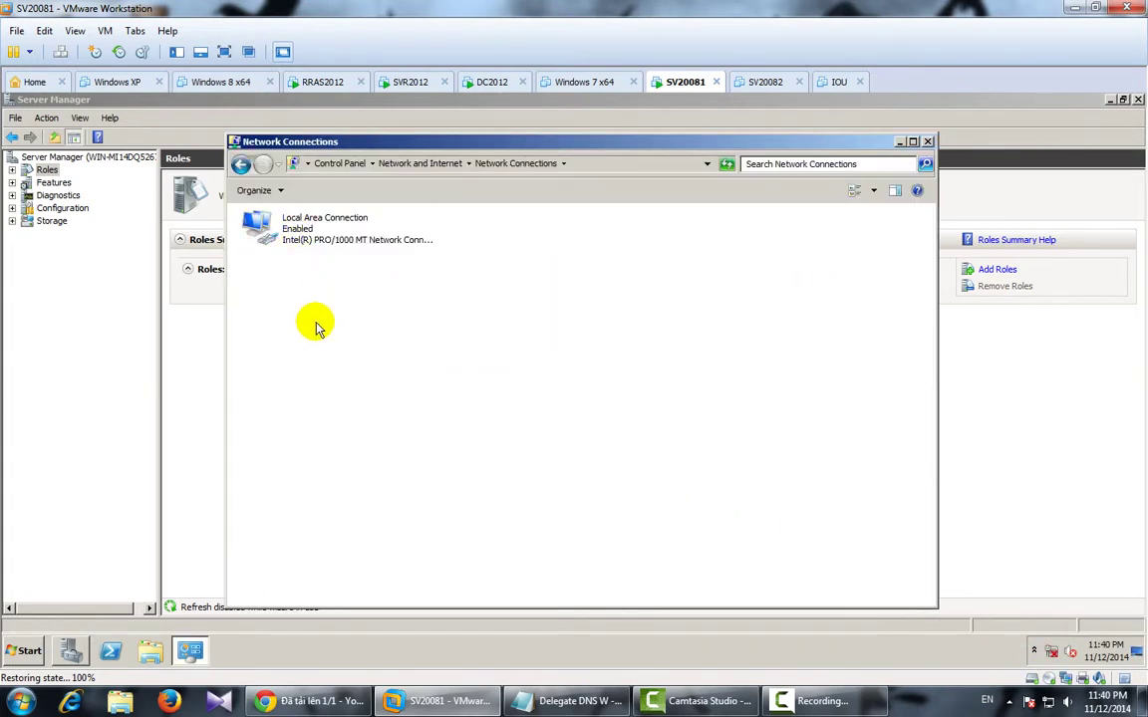
click(324, 247)
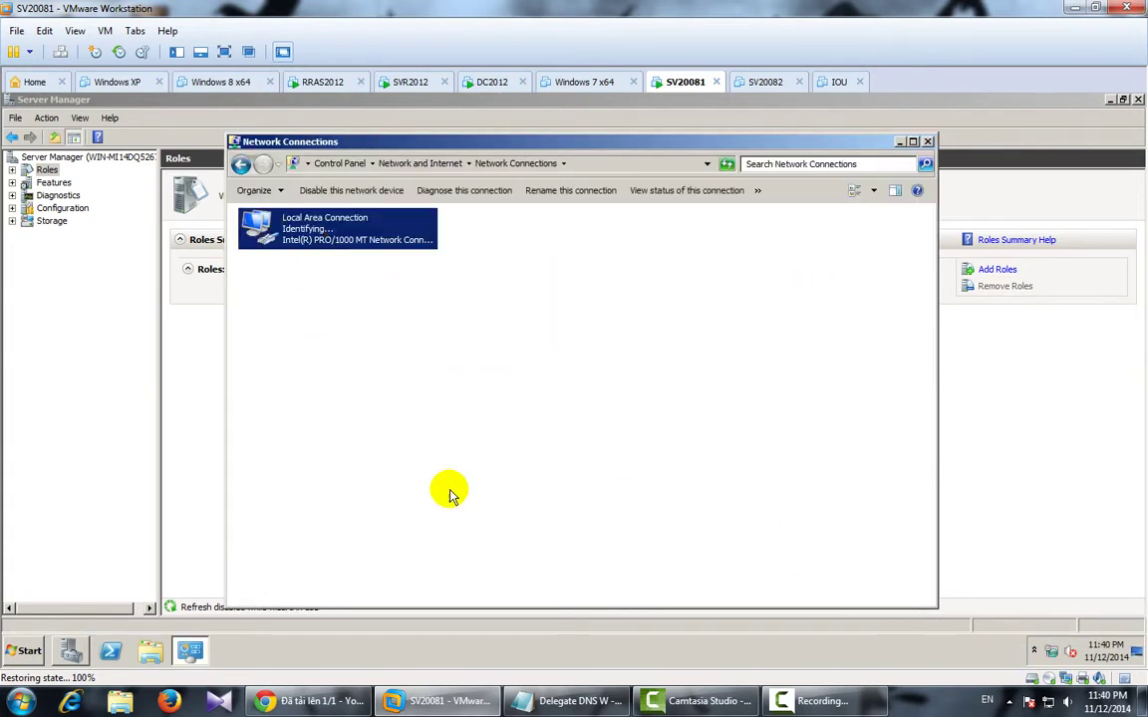
double_click(341, 239)
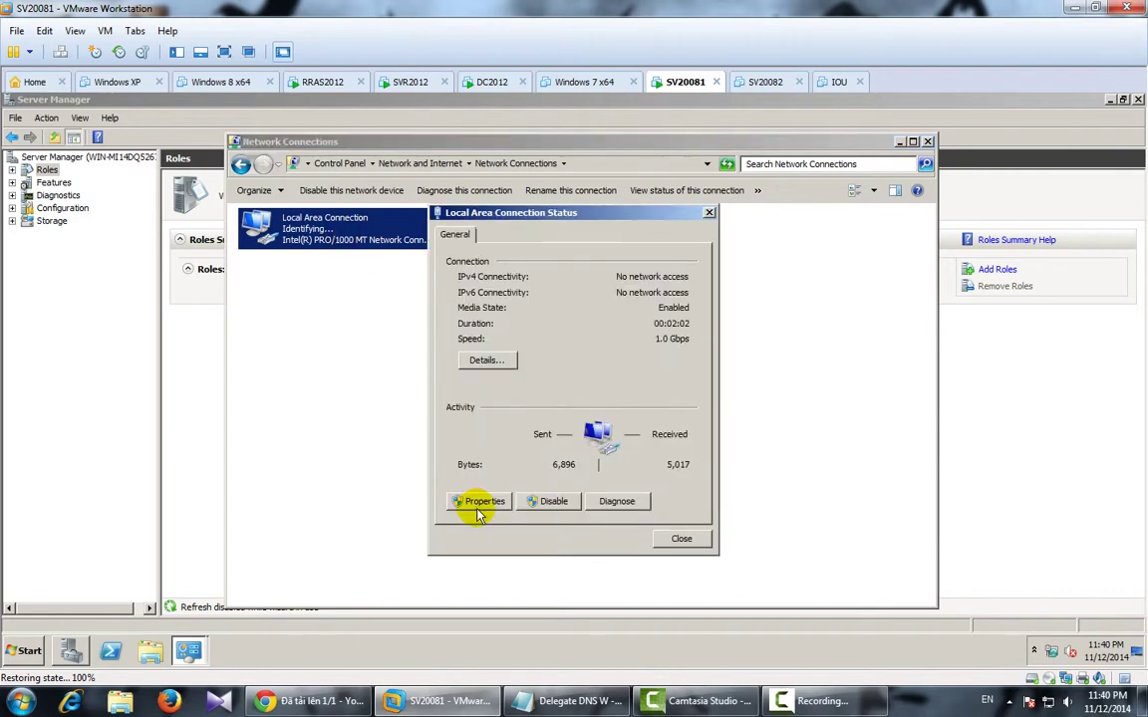
click(406, 501)
double_click(559, 408)
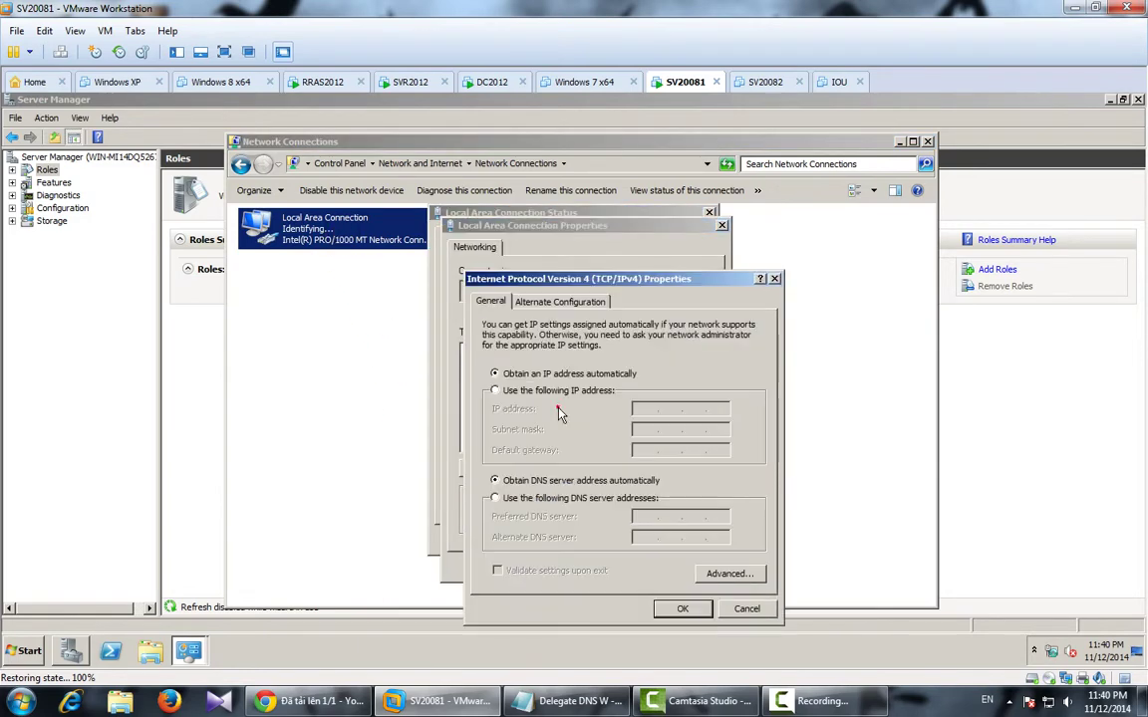
Set static IP 210.245.0.10, mask 255.255.255.0 and preferred DNS 210.245.0.10.
click(520, 391)
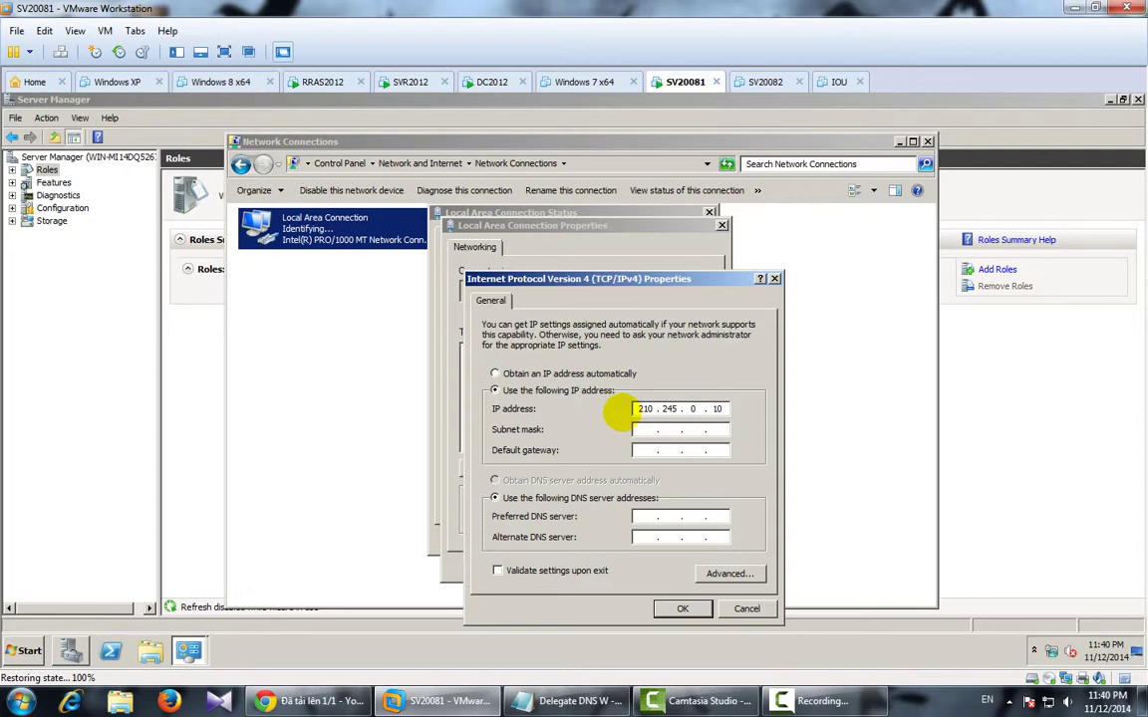
key(Tab)
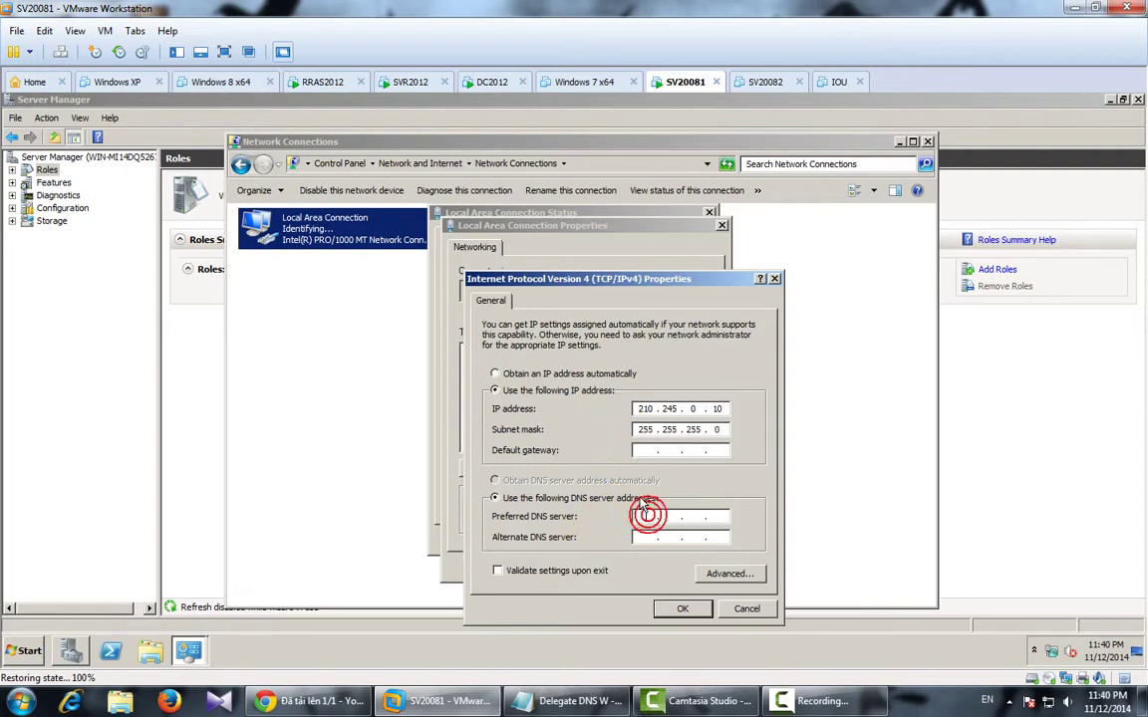
text(45)
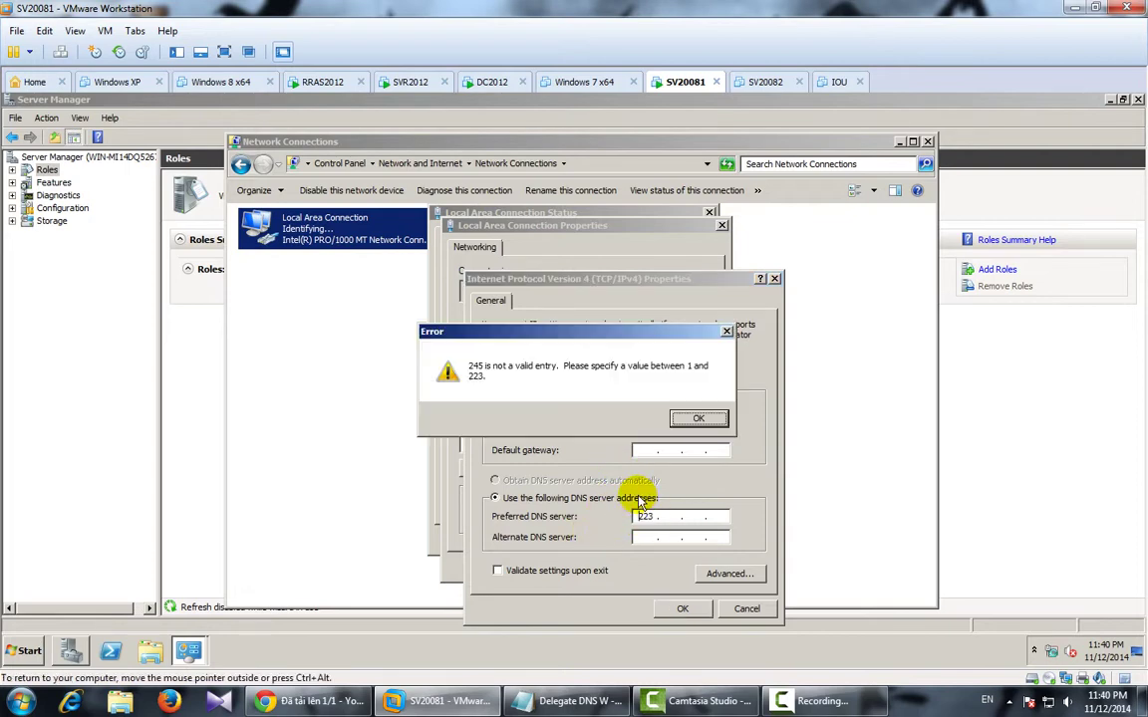
click(699, 418)
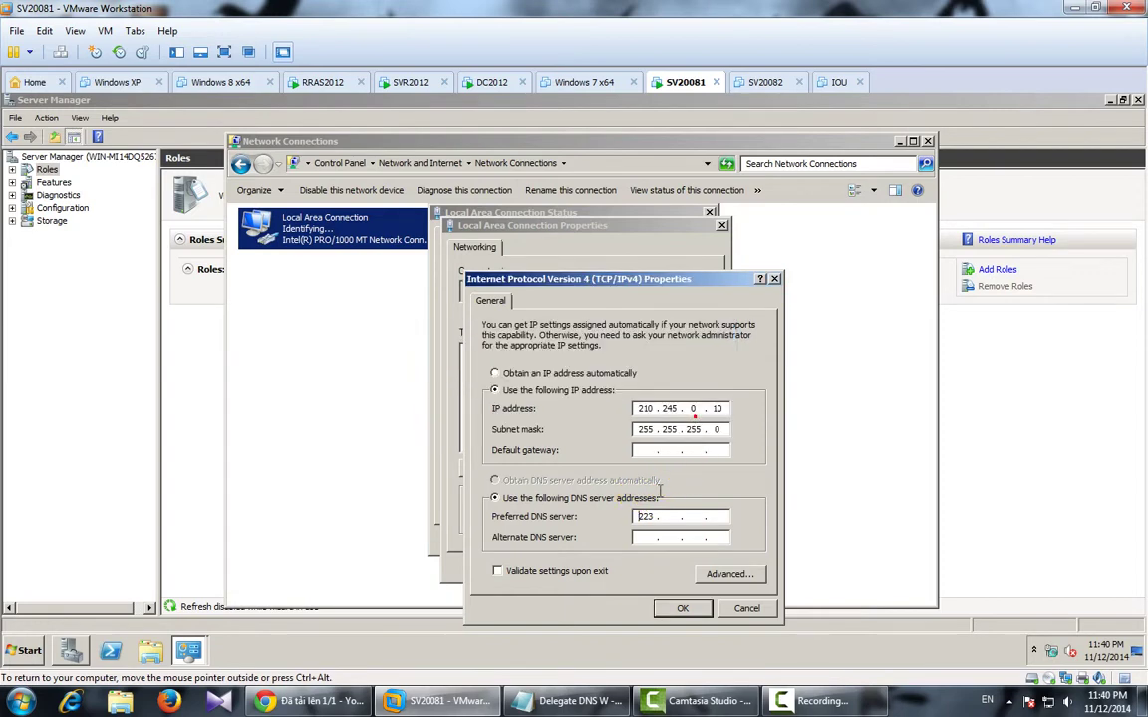
click(646, 516)
click(630, 518)
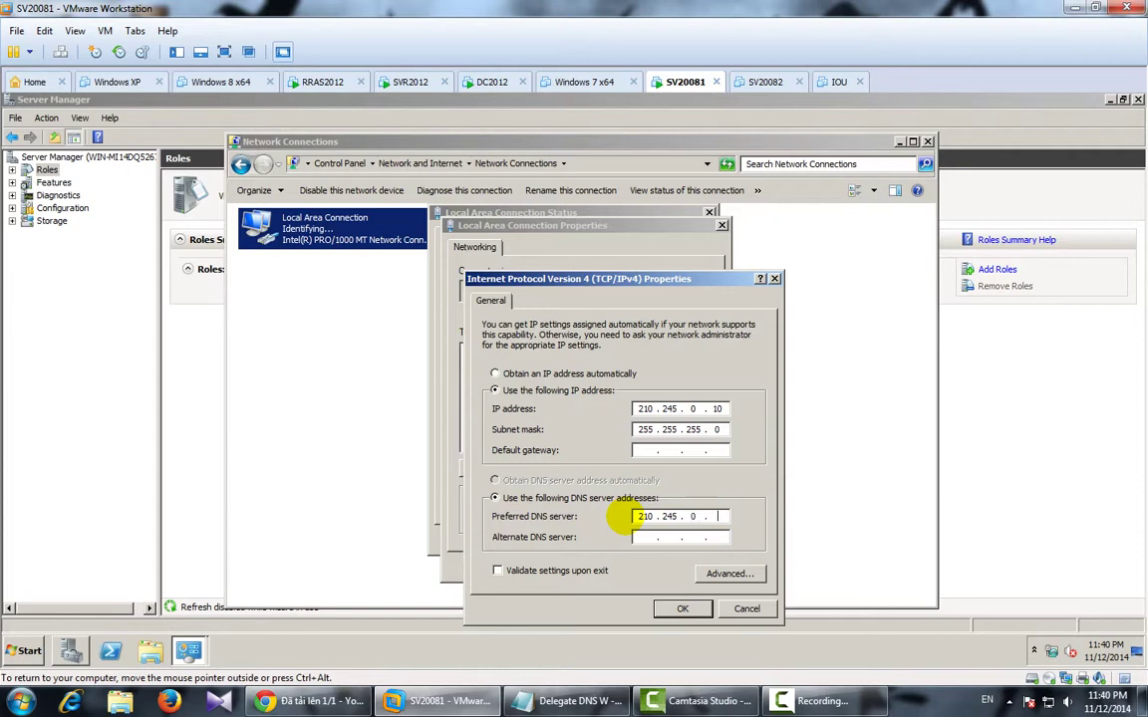
click(672, 608)
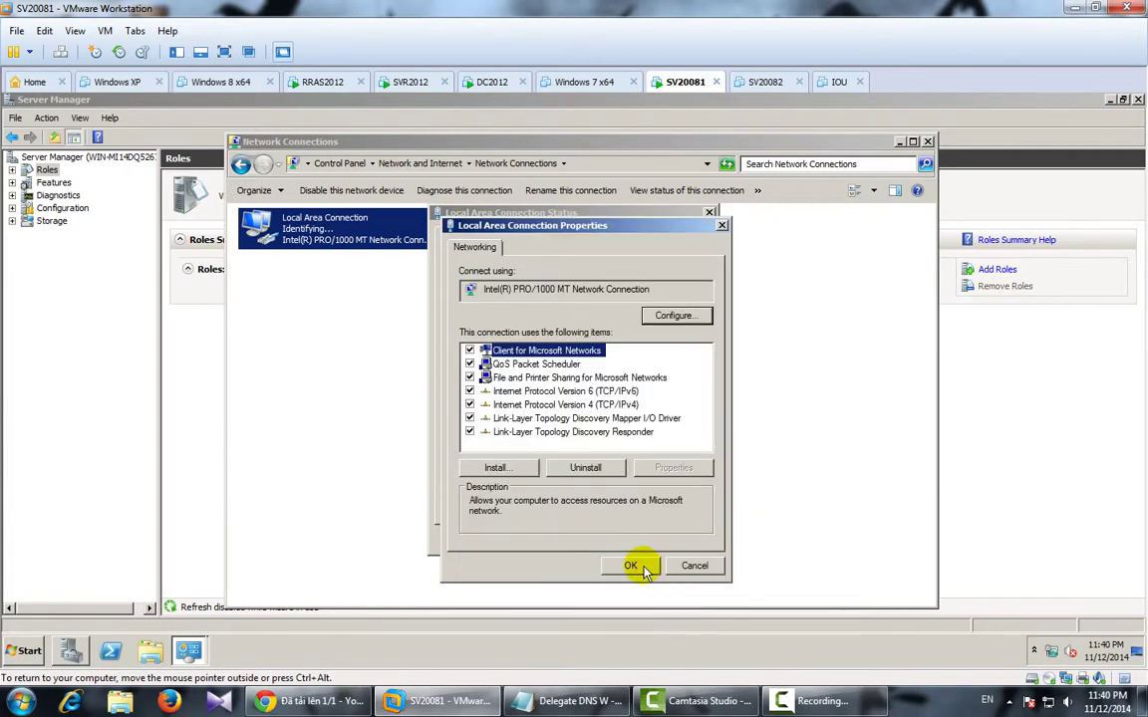
click(637, 567)
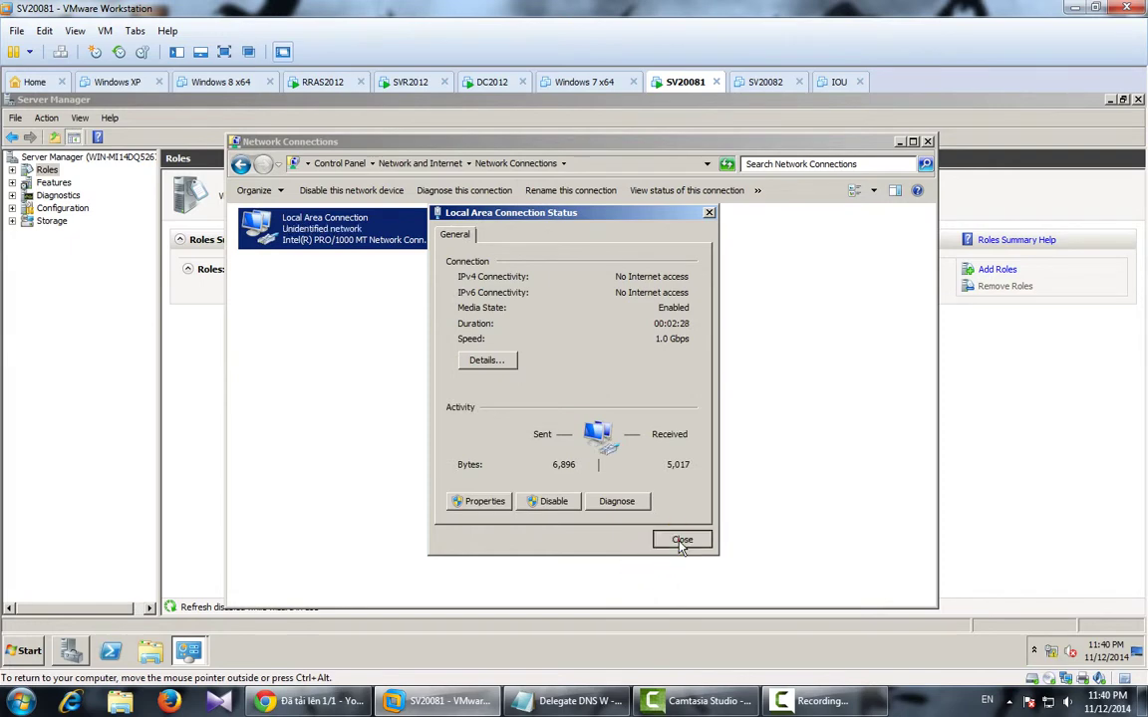
Close the network windows and cancel the pending Add Roles Wizard.
click(682, 541)
click(928, 144)
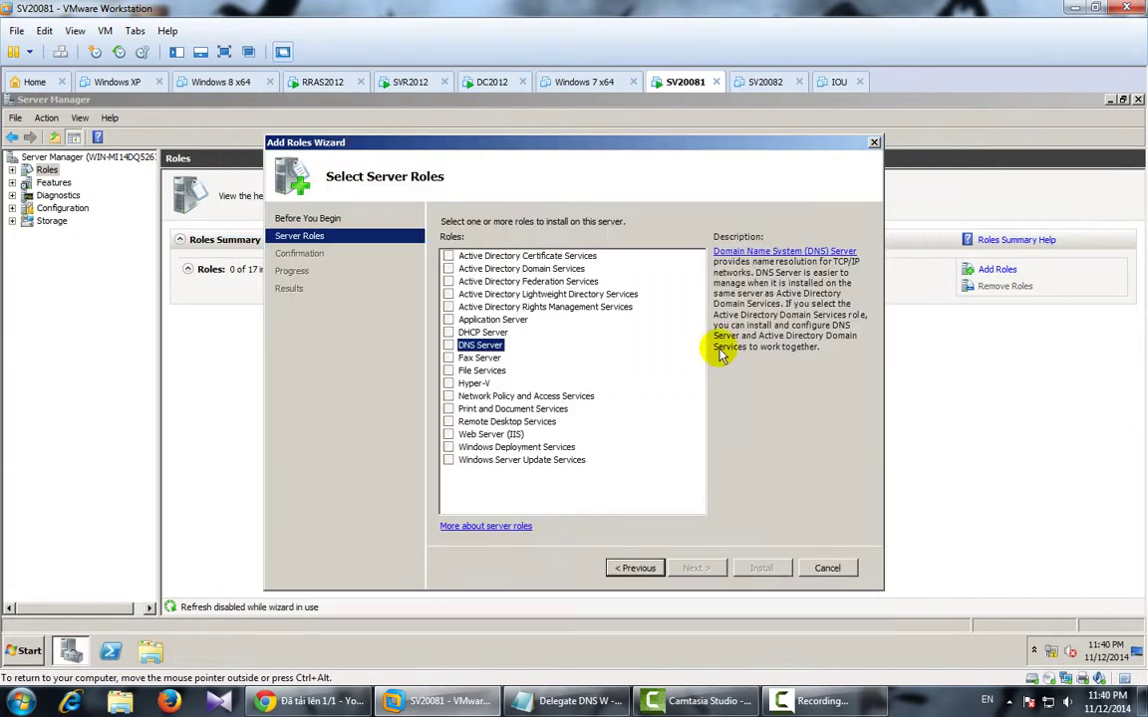
click(449, 346)
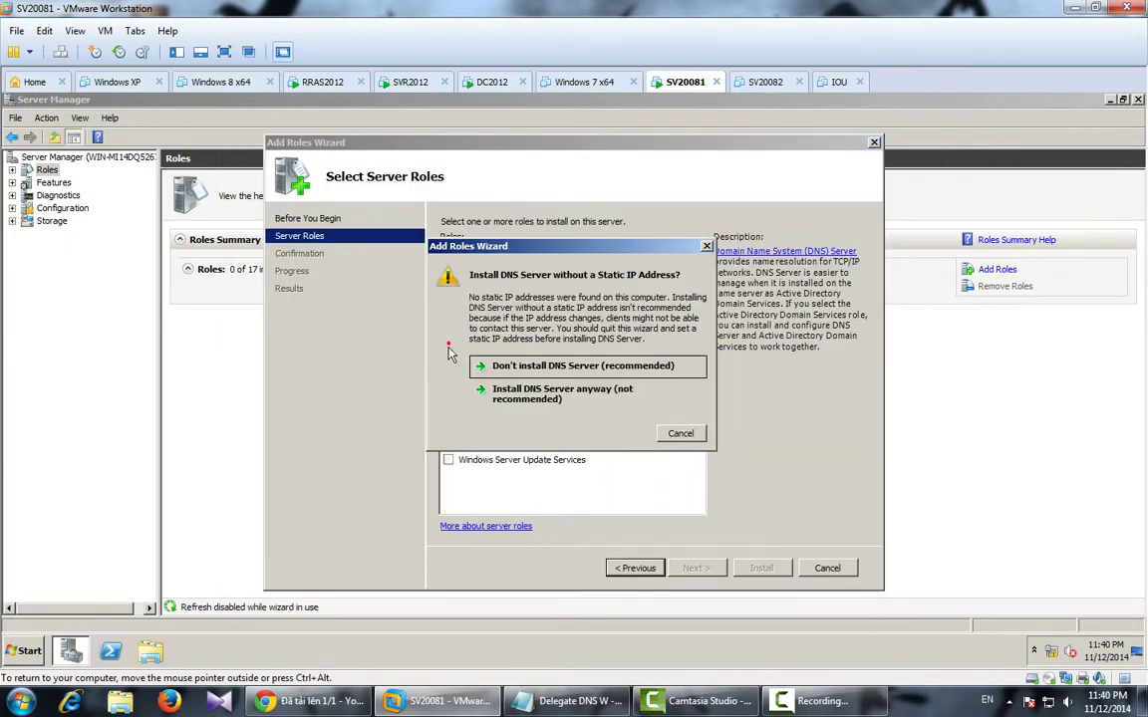
click(678, 432)
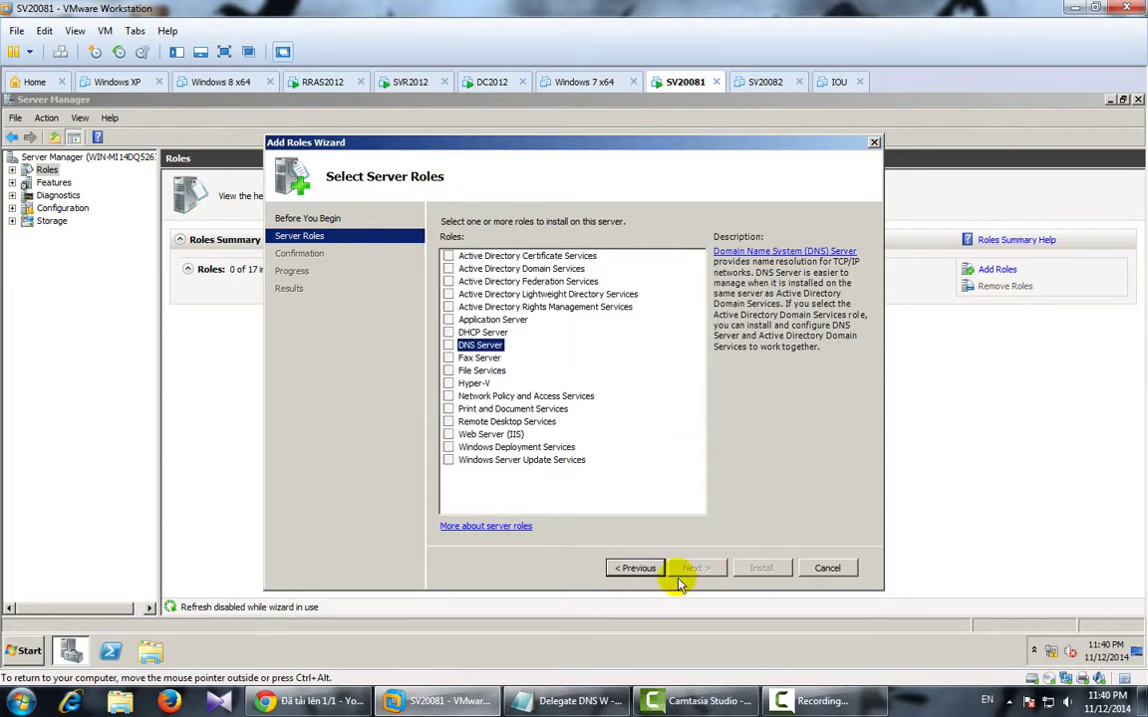
click(825, 569)
click(628, 378)
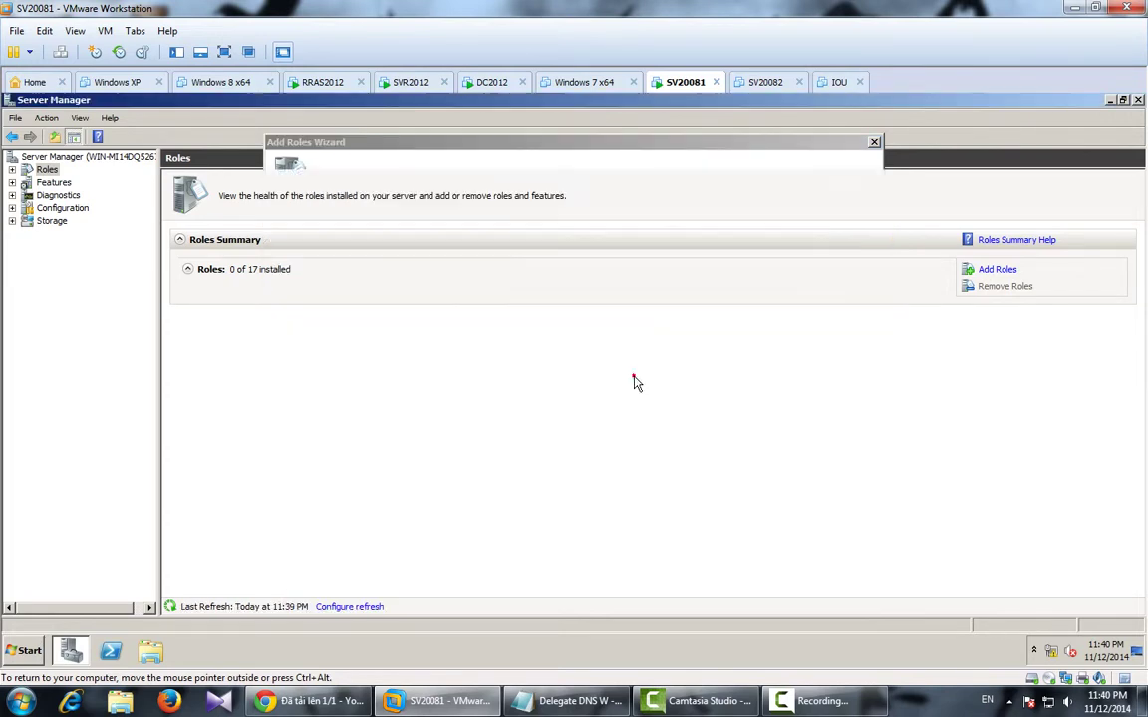
Rerun Add Roles, select DNS Server, and install it to completion.
click(996, 269)
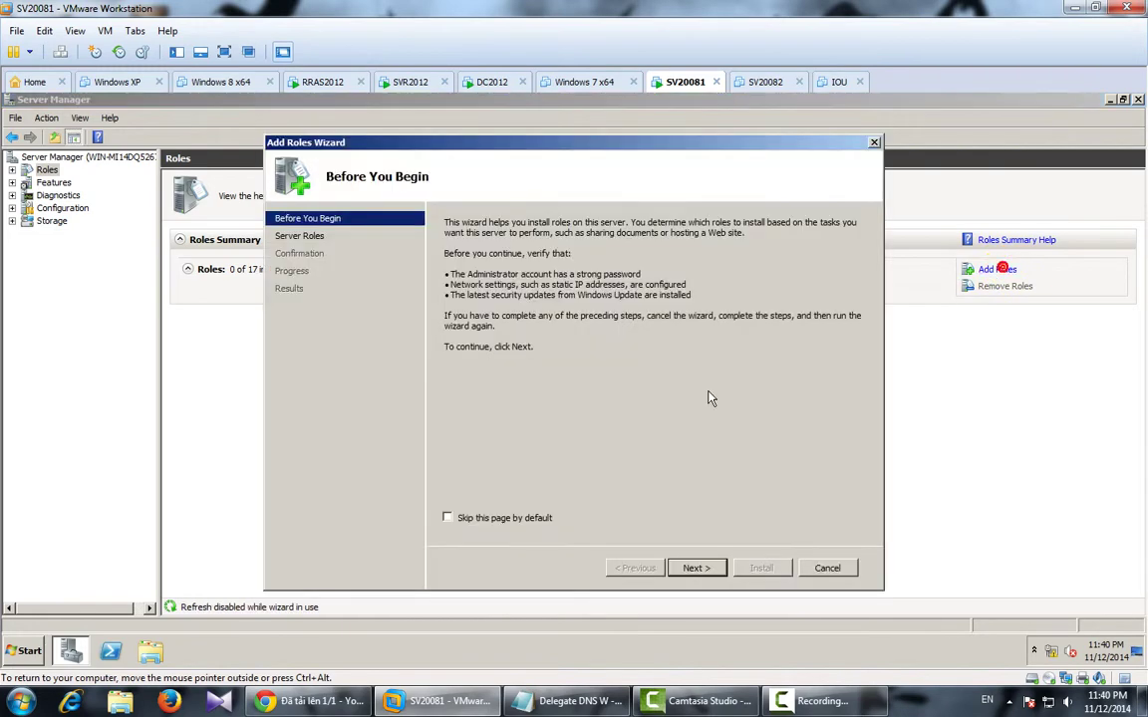
click(694, 568)
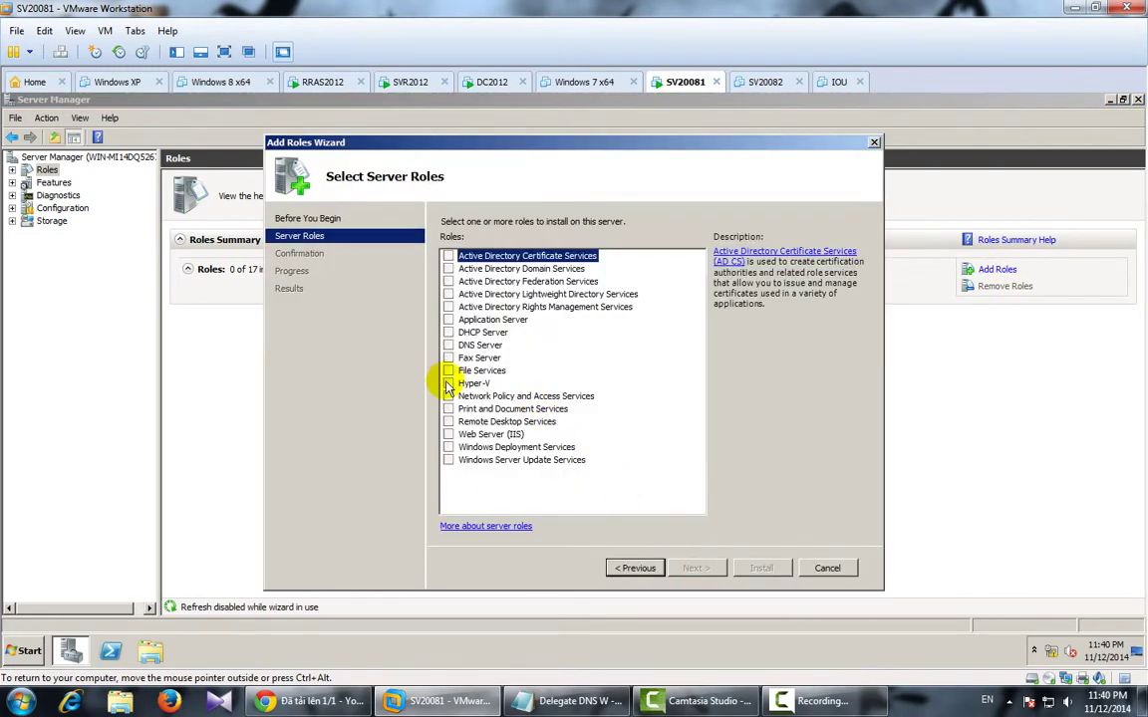
click(449, 344)
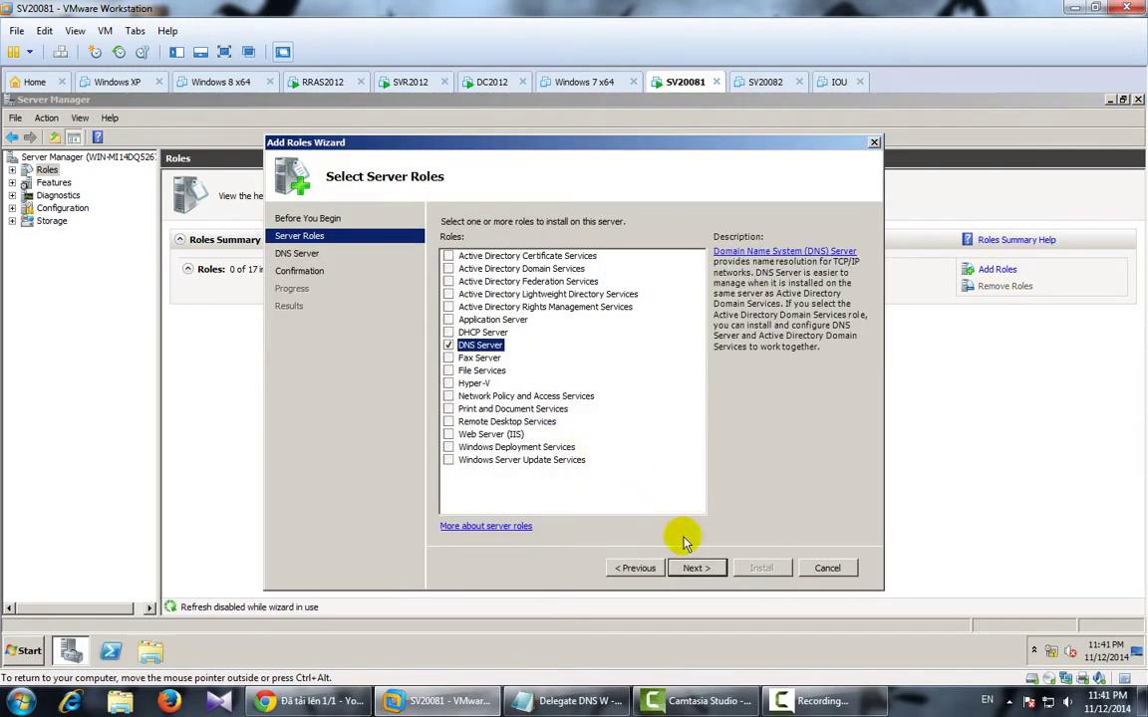
click(698, 568)
click(697, 568)
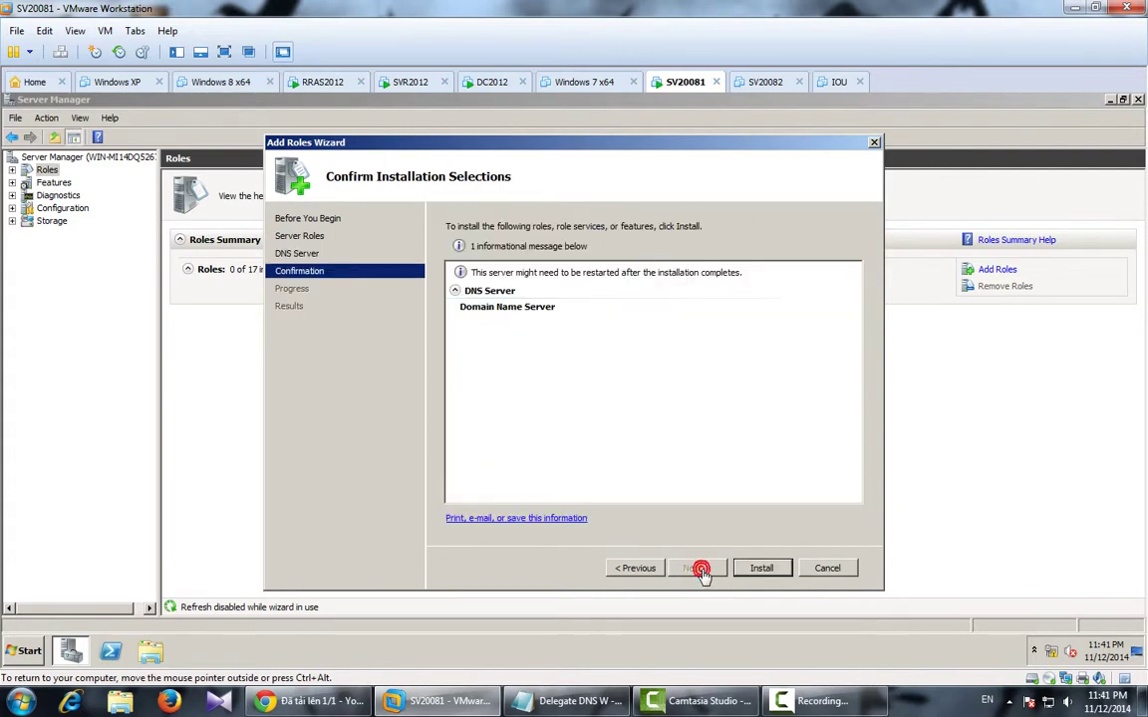
click(761, 568)
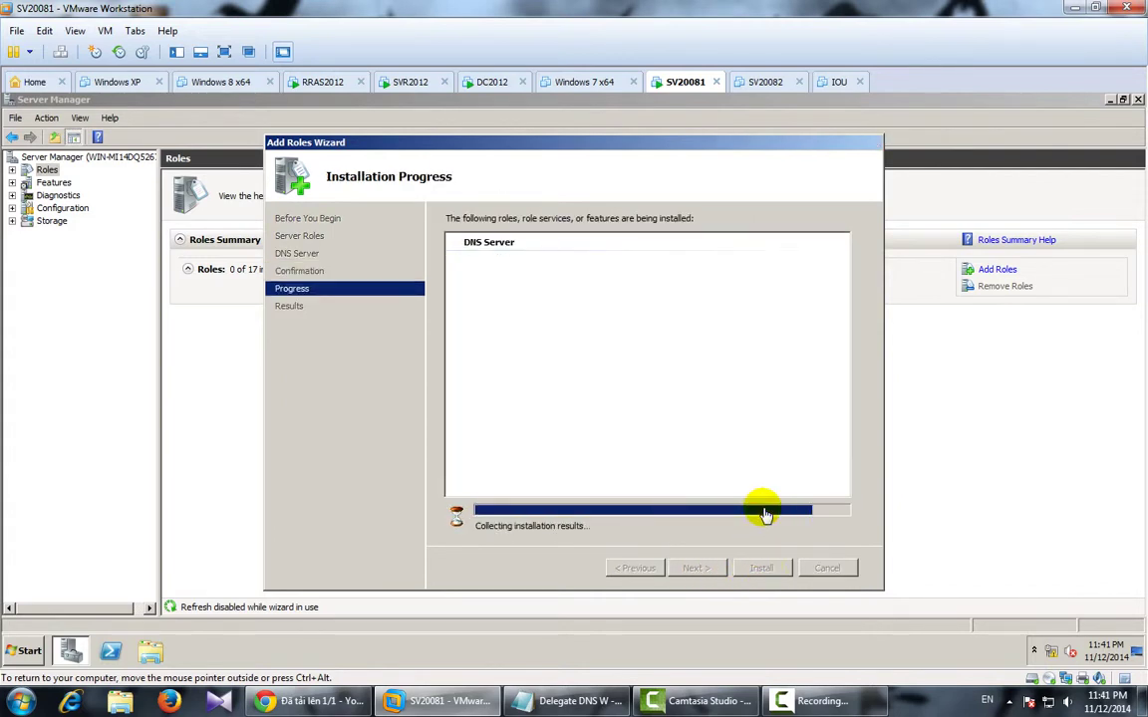
click(761, 568)
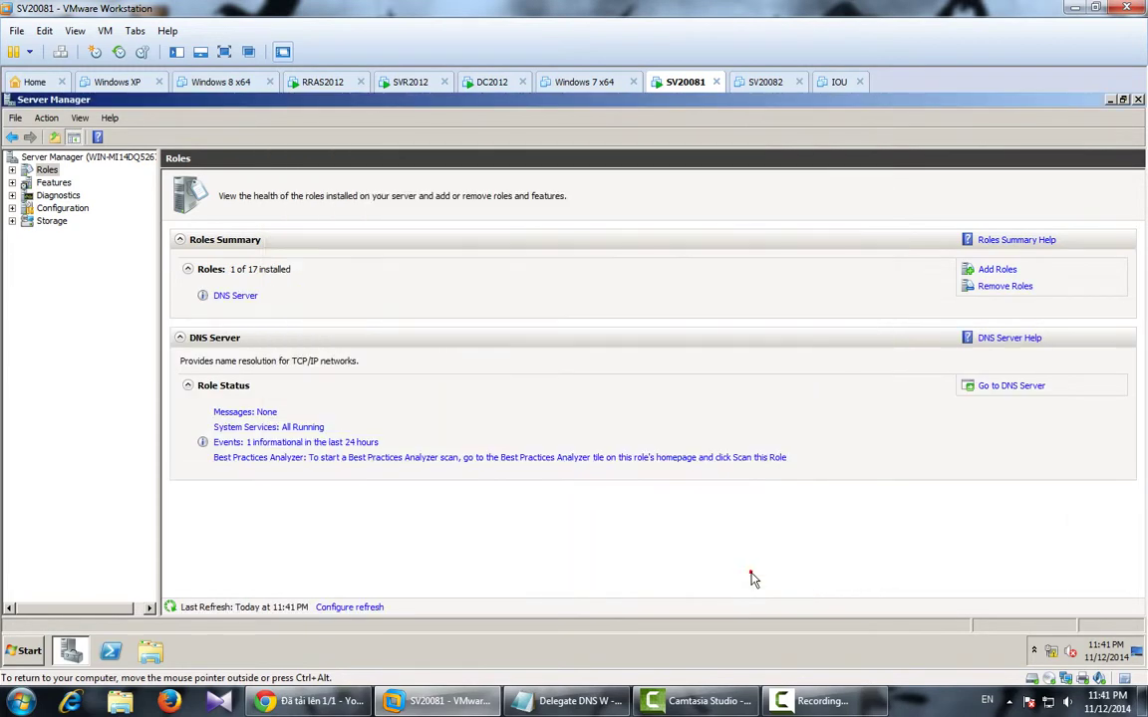
Launch DNS Manager from Administrative Tools, maximized, with the WIN-MI14DQ5267F server expanded.
click(24, 649)
mouse_move(288, 511)
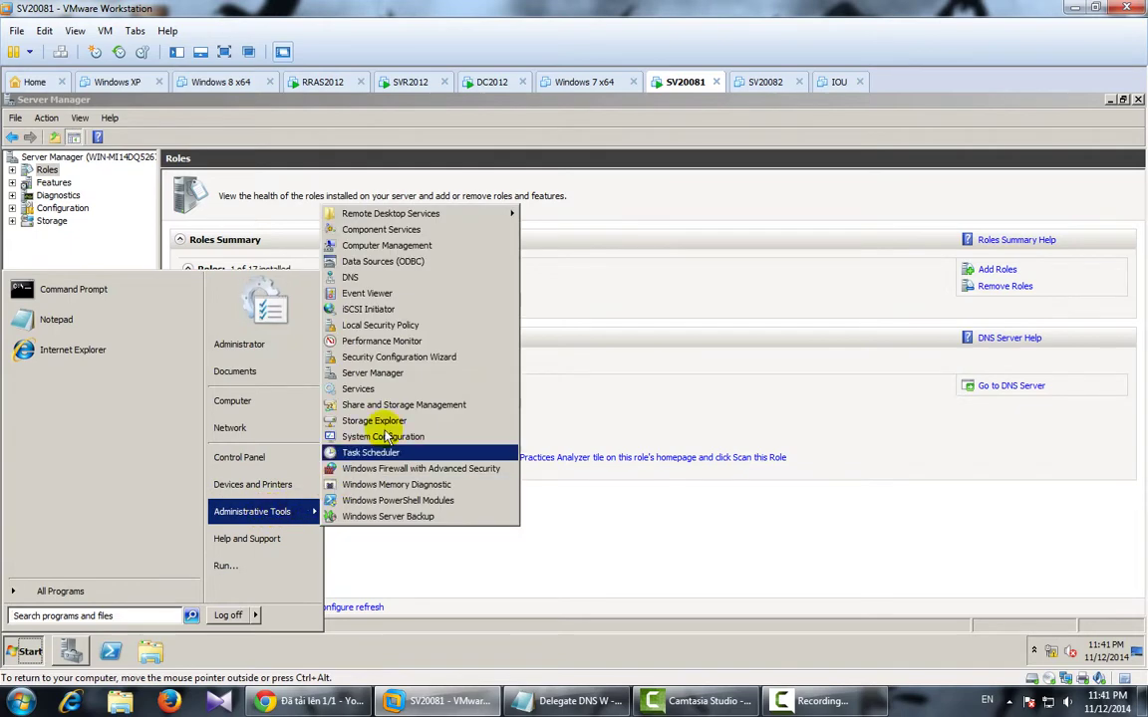
click(413, 280)
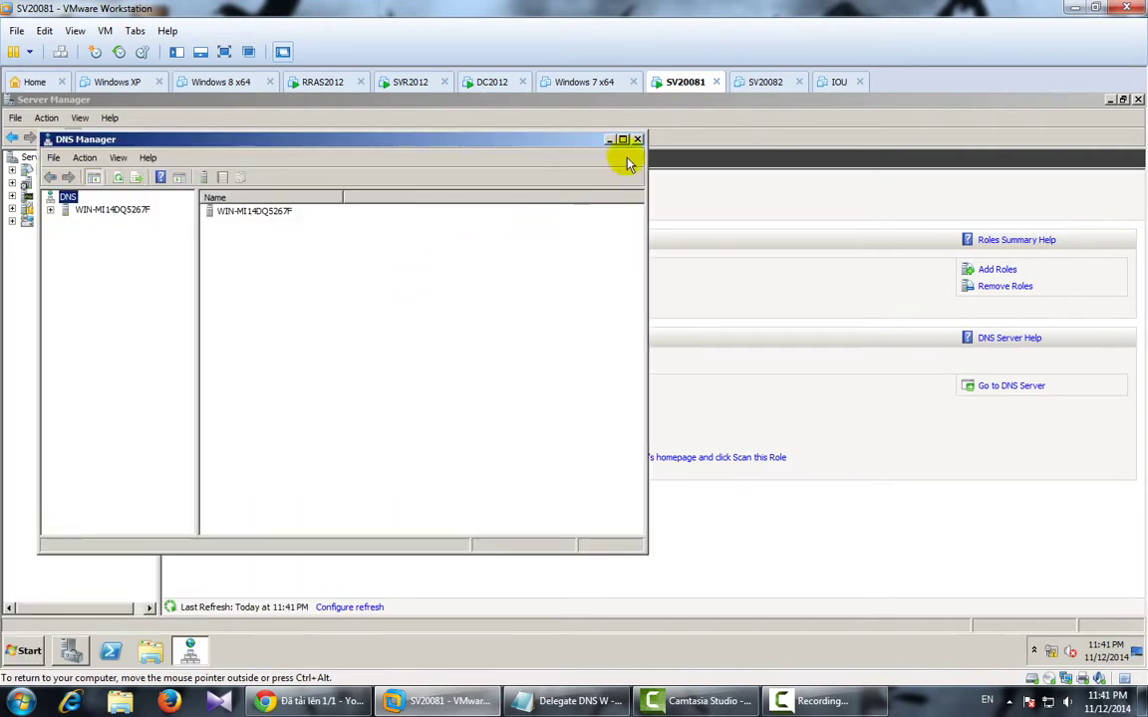
click(623, 143)
double_click(28, 171)
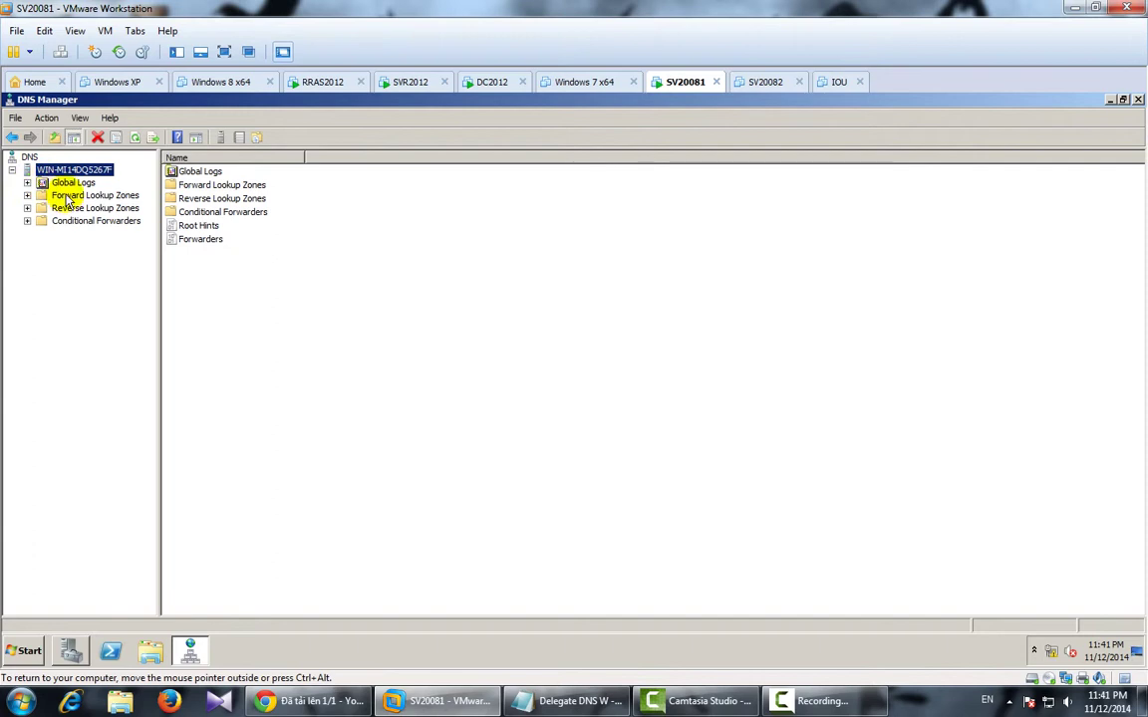
Create primary forward lookup zone 'vn' with default vn.dns file and dynamic update settings.
click(68, 197)
right_click(69, 196)
click(99, 203)
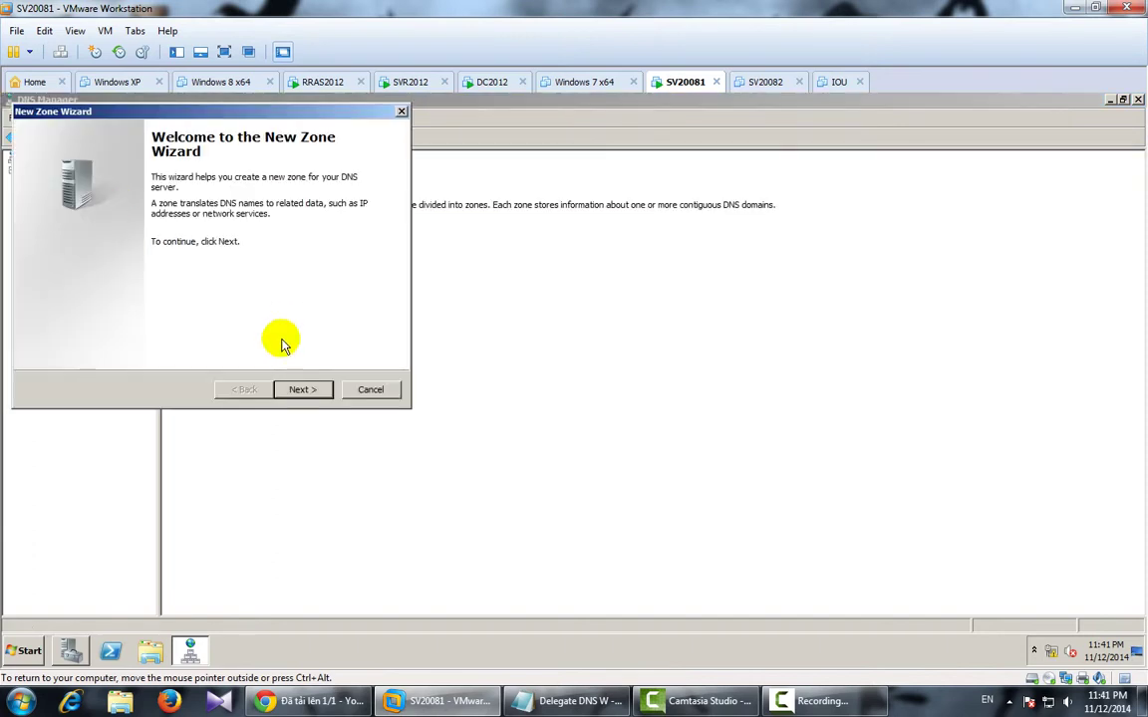
click(300, 389)
click(296, 392)
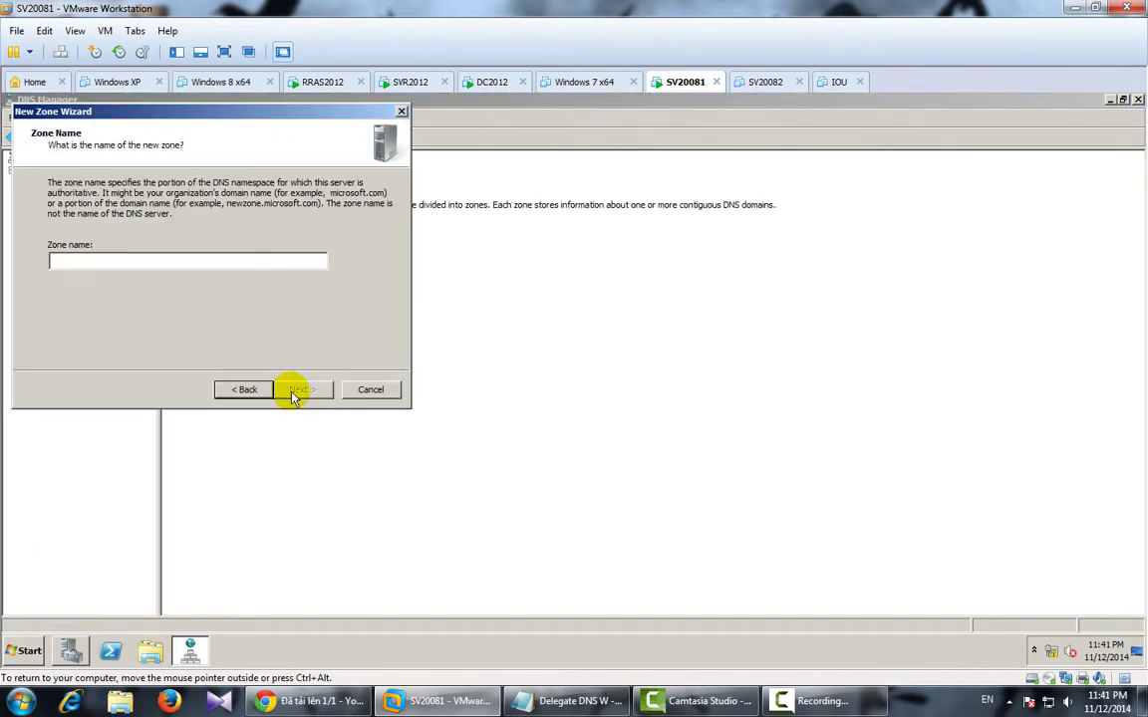
click(302, 390)
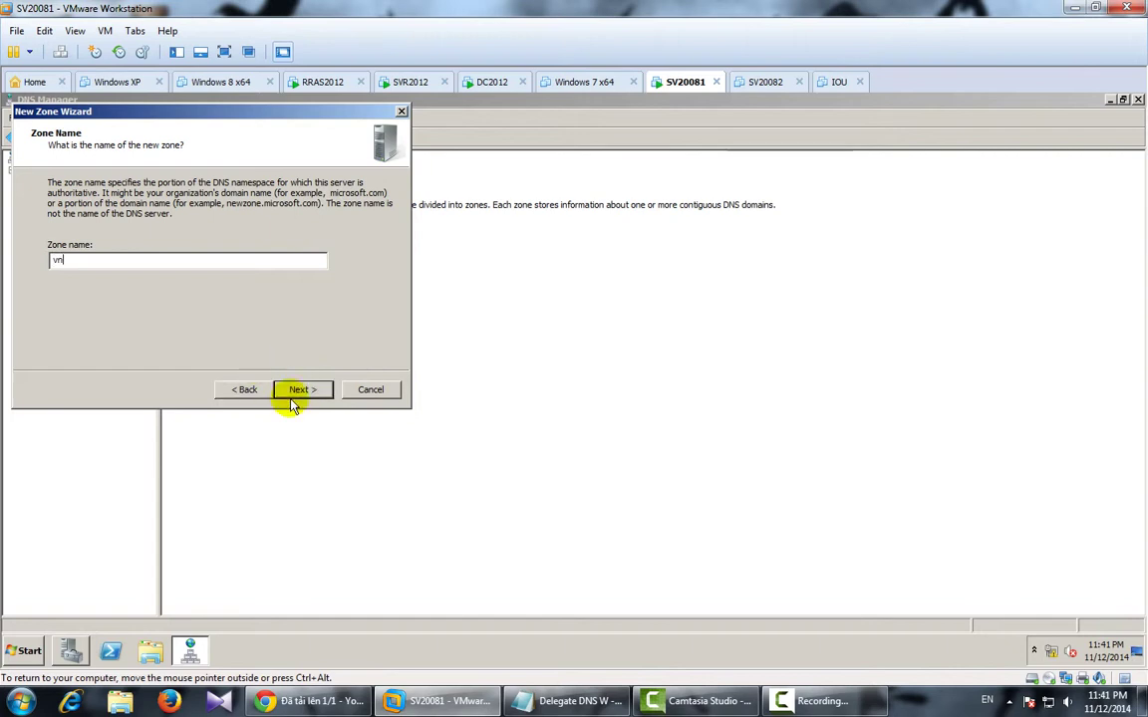
click(303, 389)
click(303, 390)
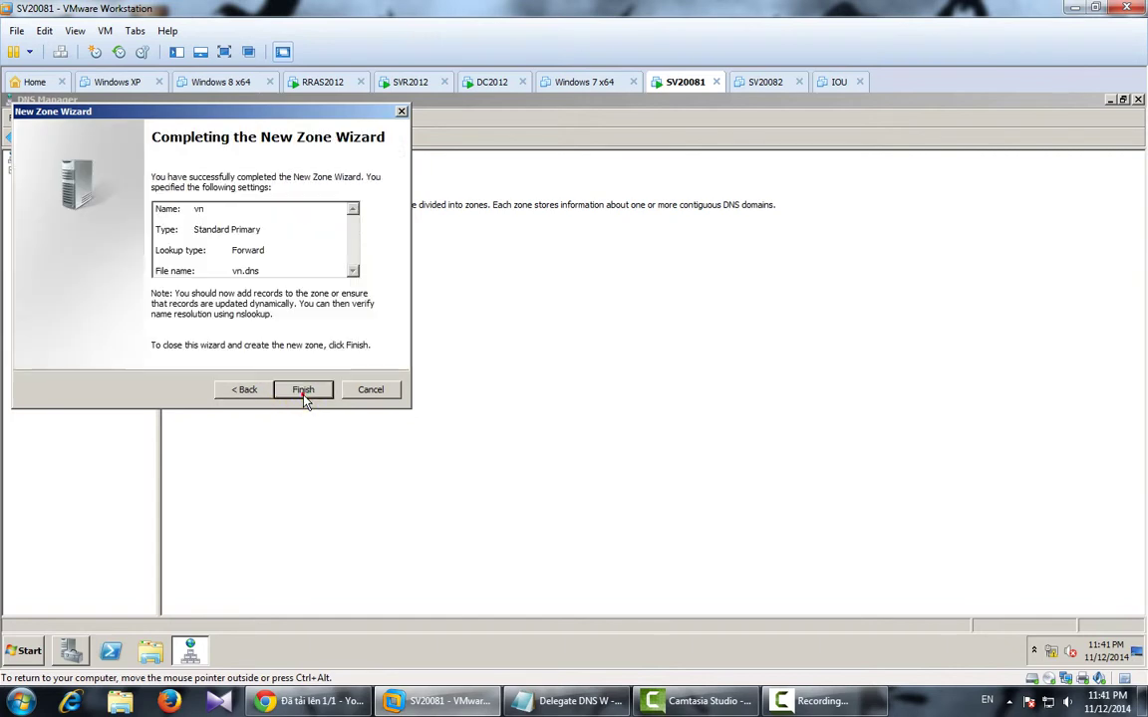
click(303, 390)
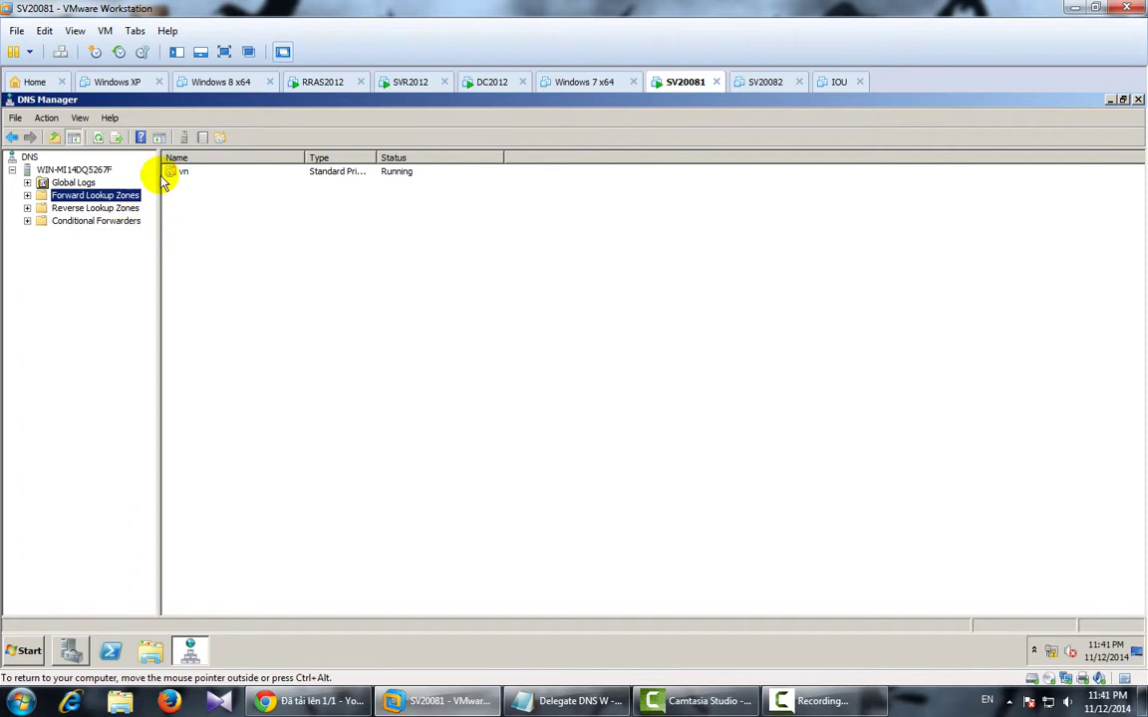
Start a New Delegation under the vn zone for the subdomain ipmac.
click(27, 195)
click(60, 209)
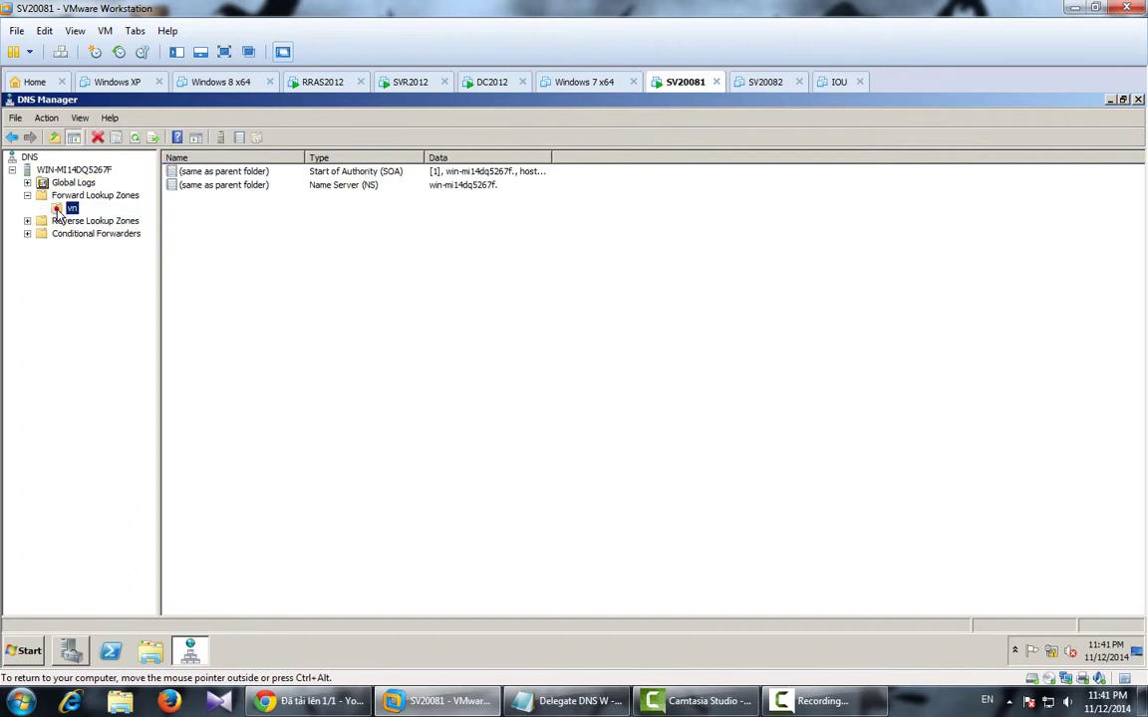
right_click(69, 212)
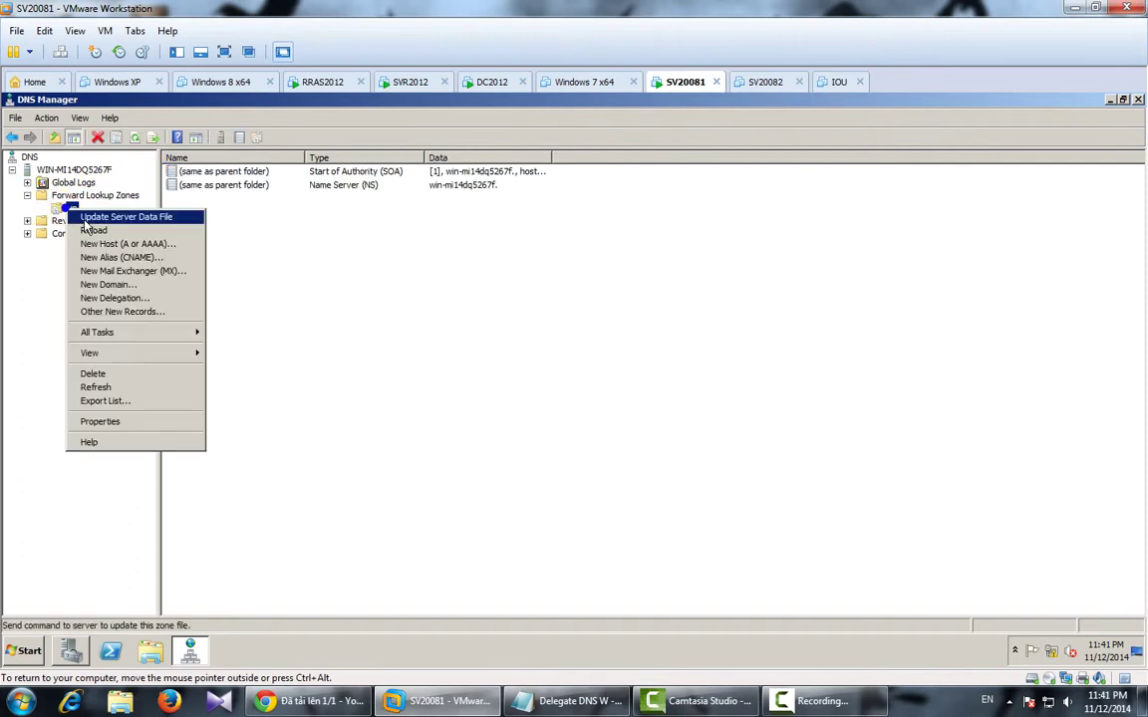
click(113, 299)
click(302, 388)
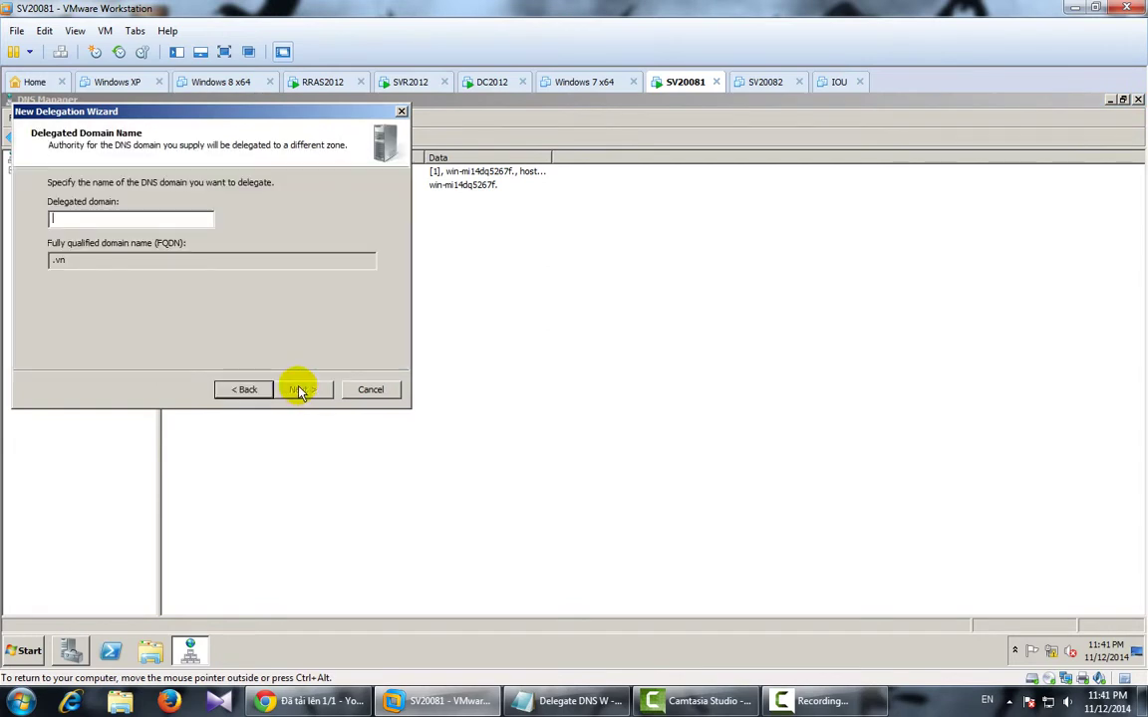
text(ipmac)
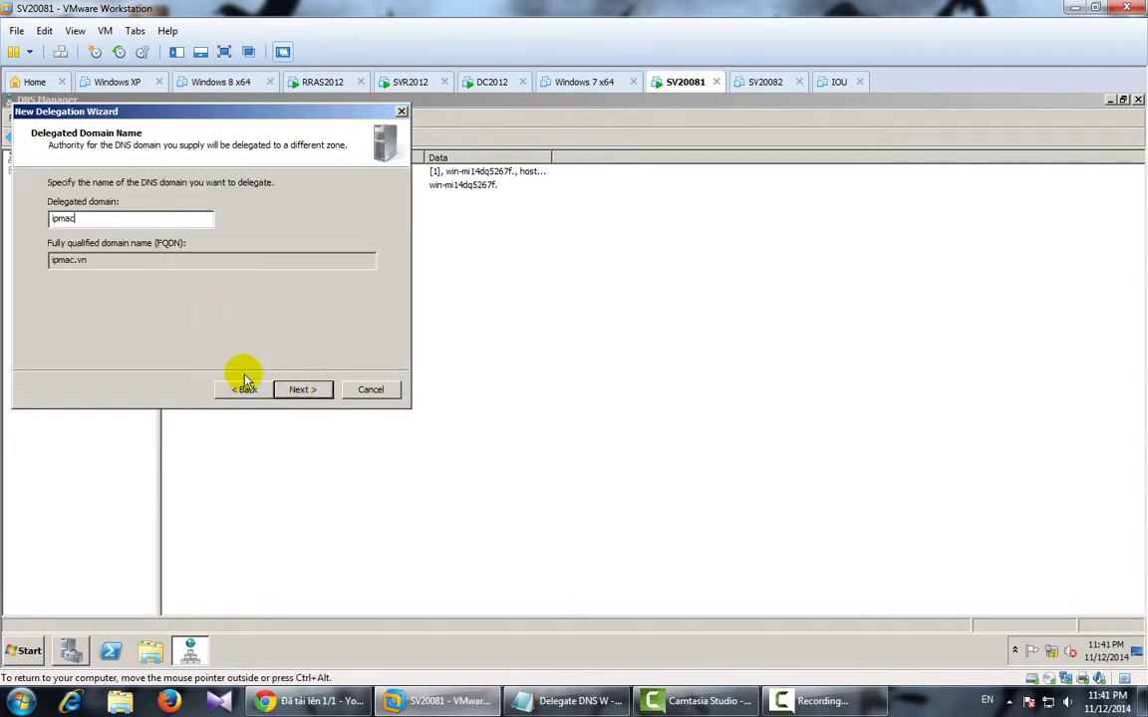
click(299, 391)
Add name server DNS1 at 210.245.0.2, finish the delegation, and select ipmac.
click(84, 345)
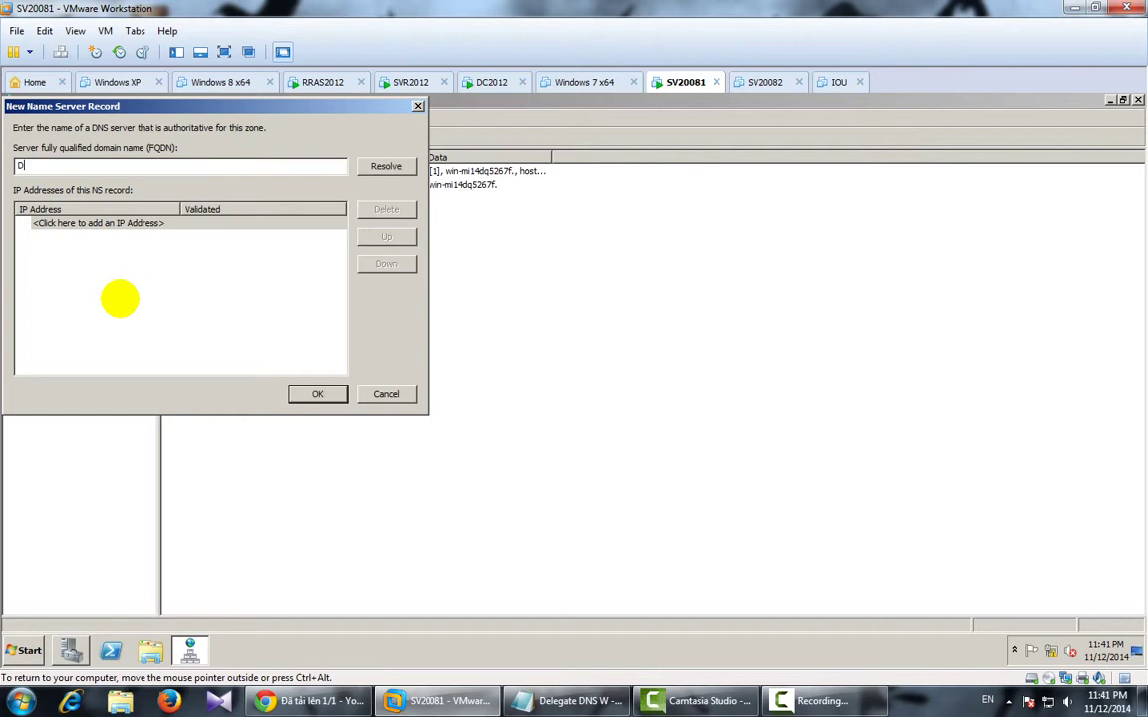
click(127, 223)
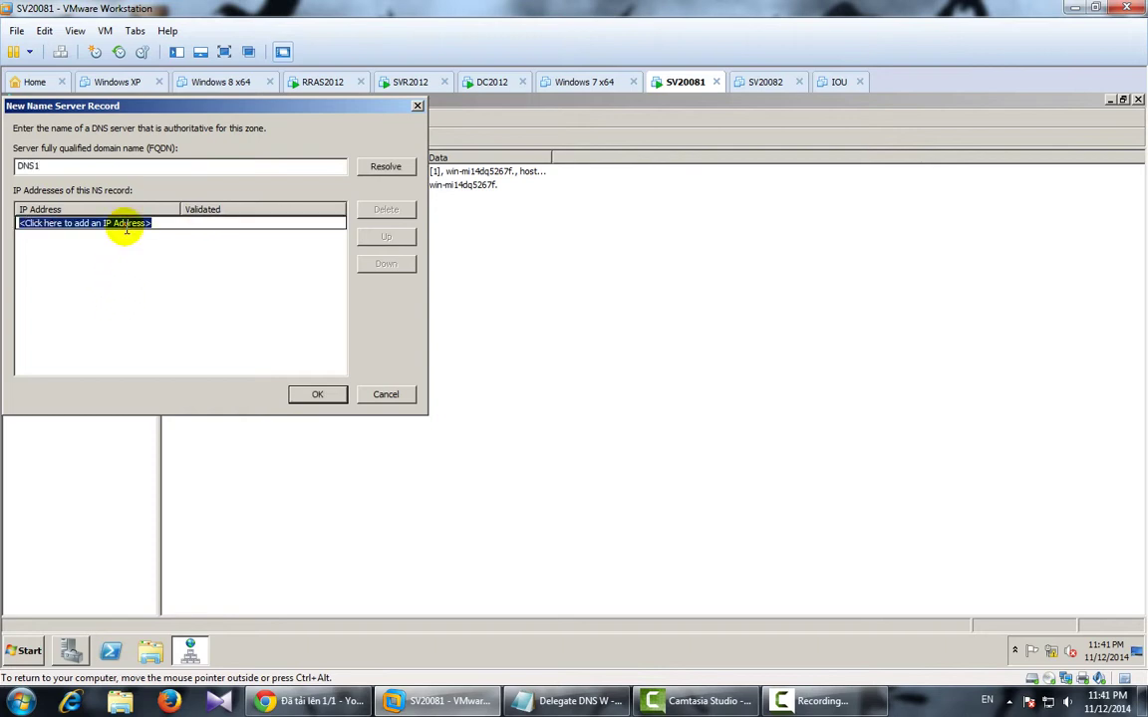
text(210.245.0.2)
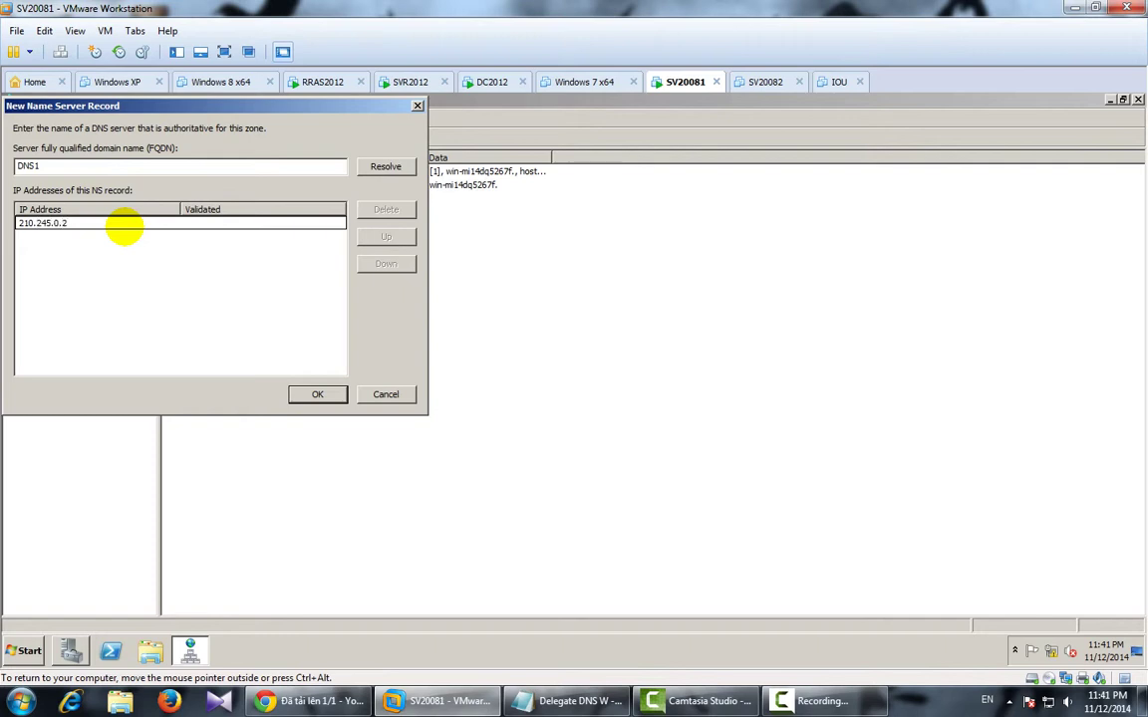
key(Return)
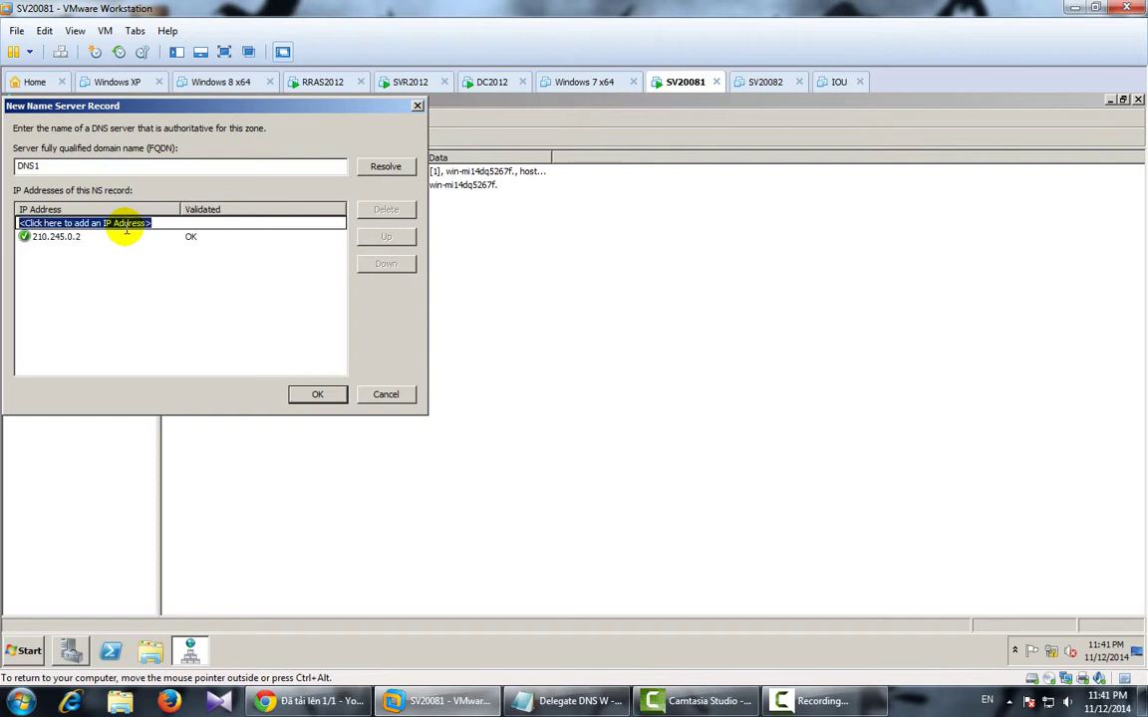
click(317, 395)
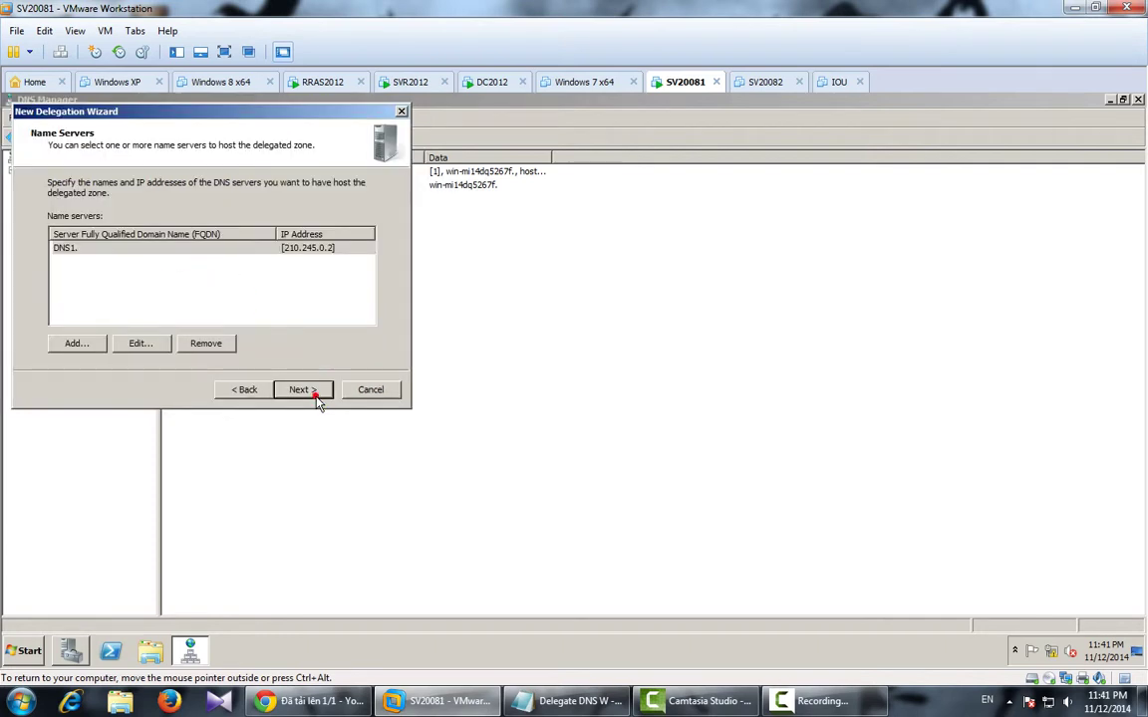
click(303, 390)
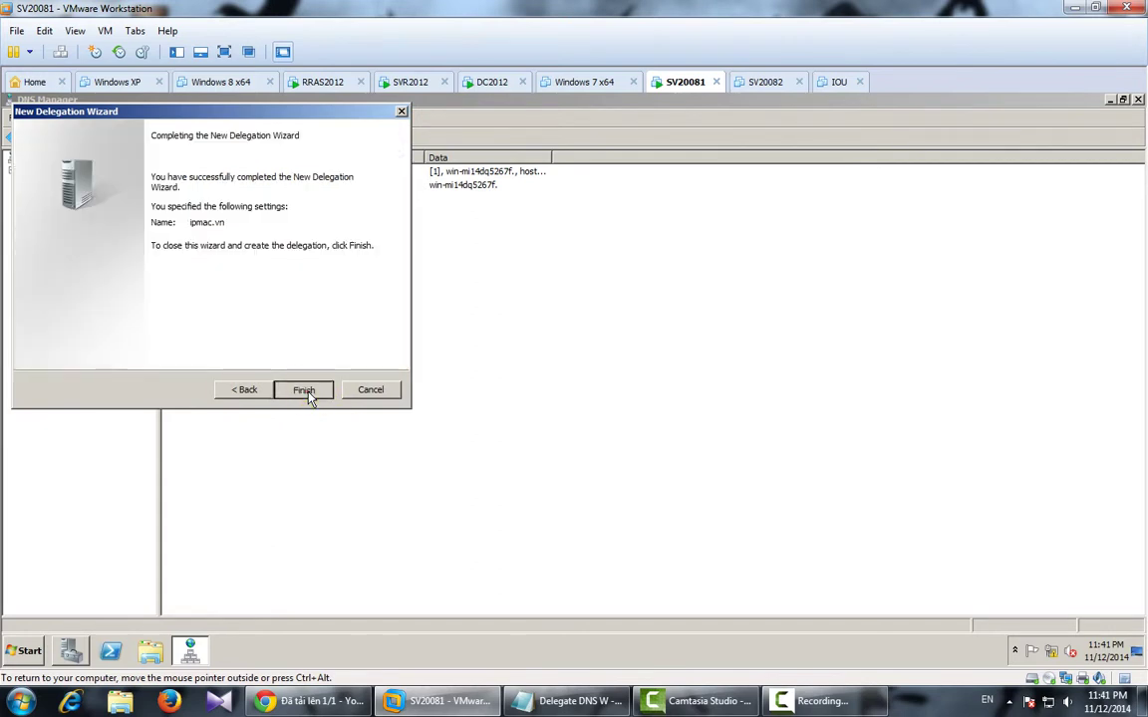
click(305, 389)
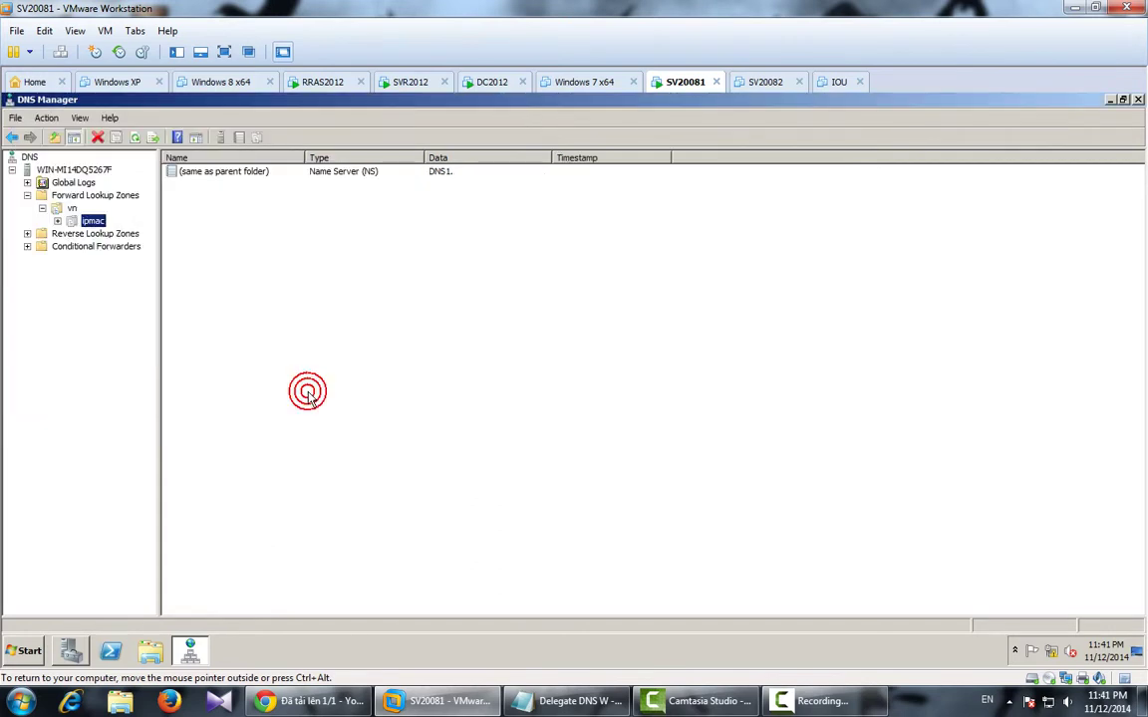
click(91, 222)
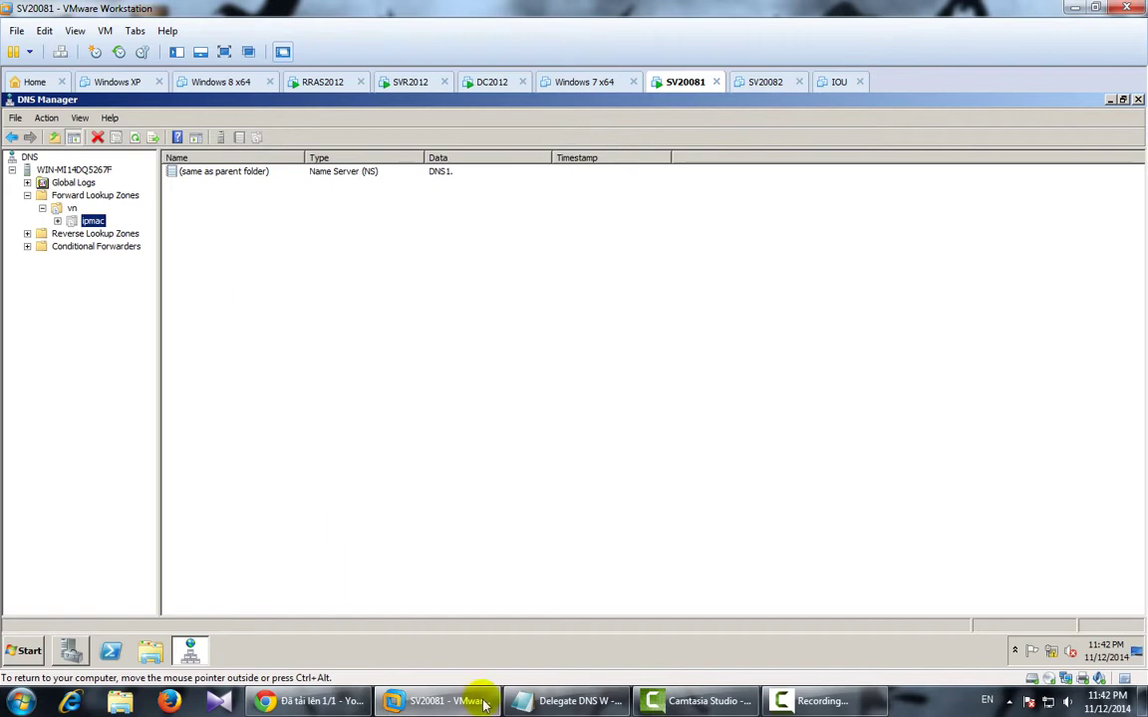
Highlight the delegate-to-210.245.0.2 line and the Win7 client test line in the notes.
click(563, 700)
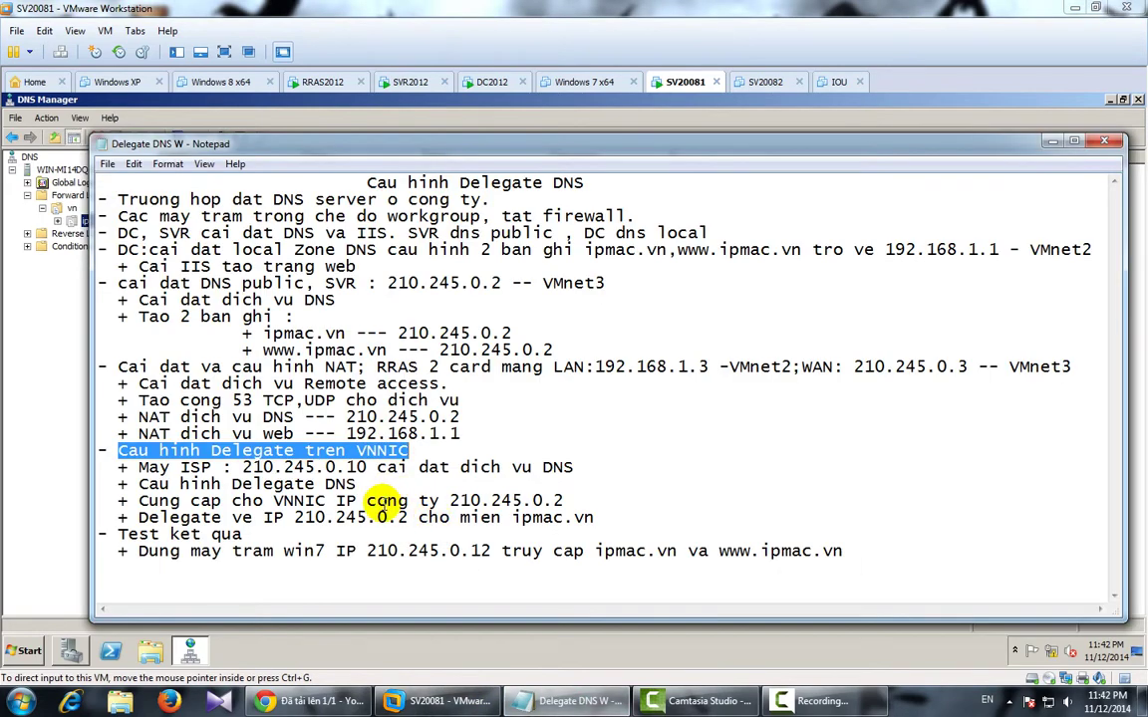
click(349, 517)
drag(139, 518, 595, 517)
click(389, 551)
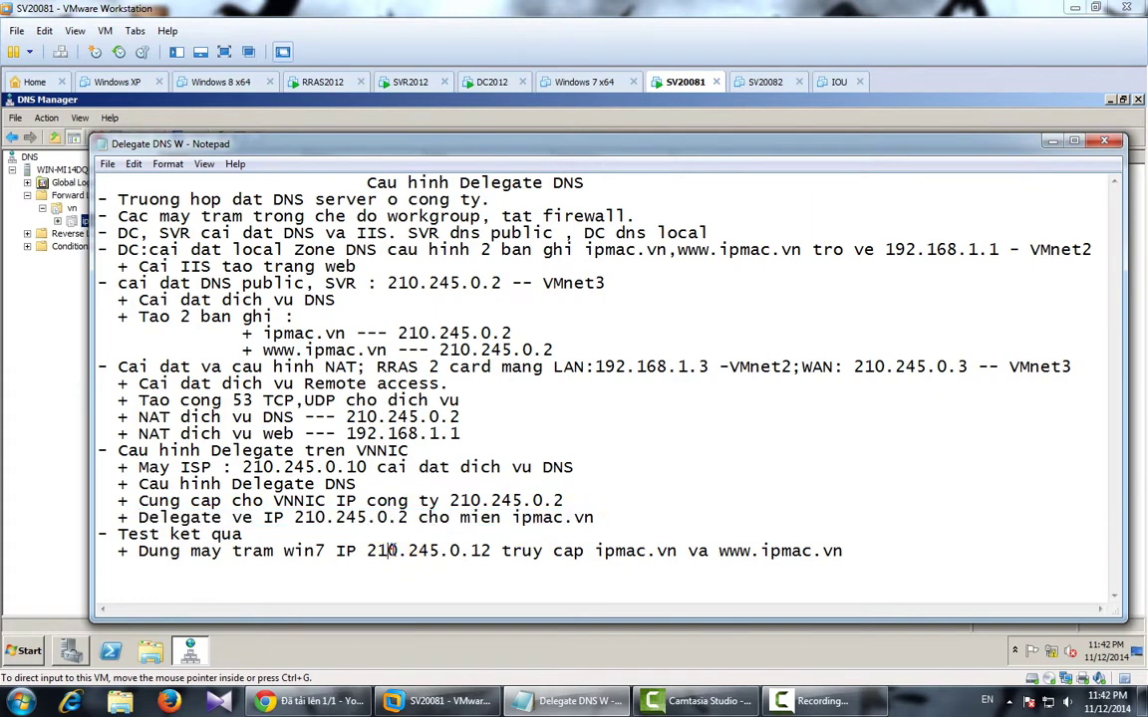
drag(140, 551, 838, 564)
Append 'VMnet3' right after 210.245.0.12 in the Win7 test line.
click(570, 701)
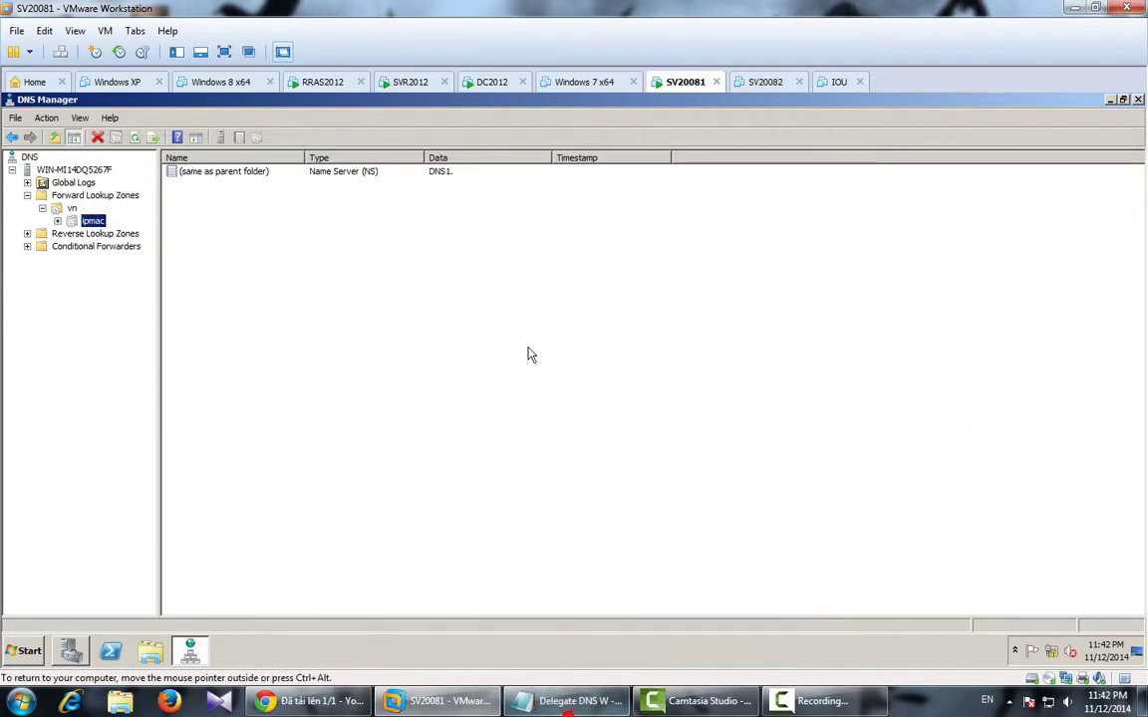
click(474, 702)
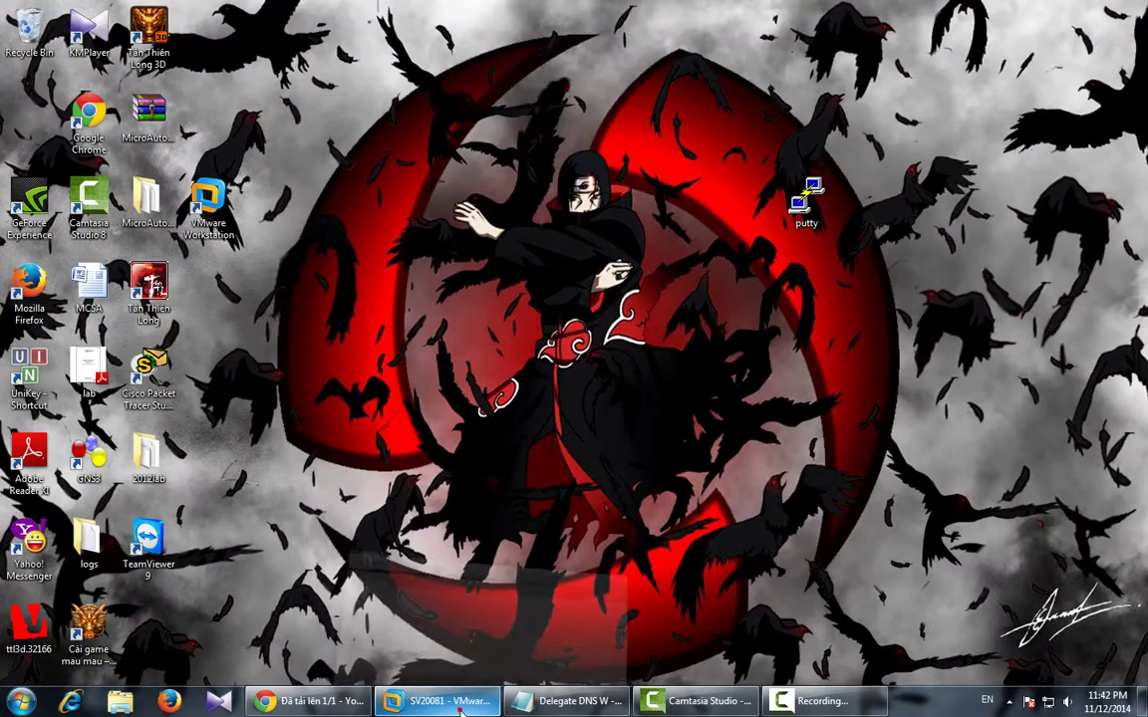
click(570, 701)
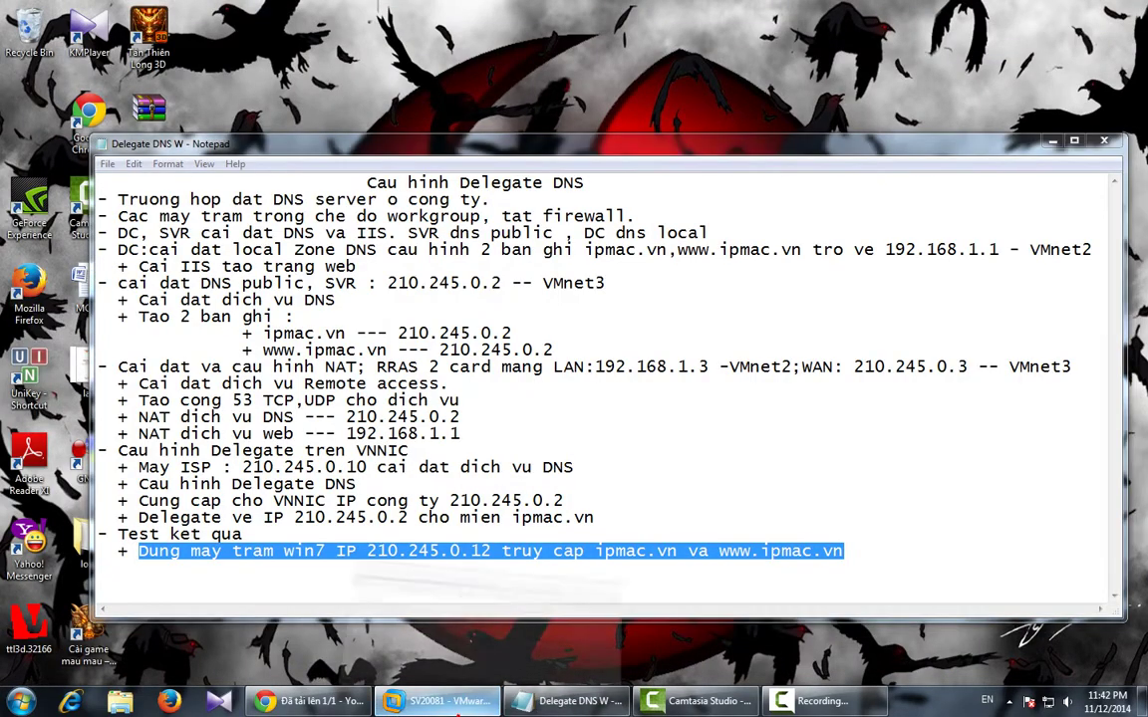
click(439, 701)
click(570, 701)
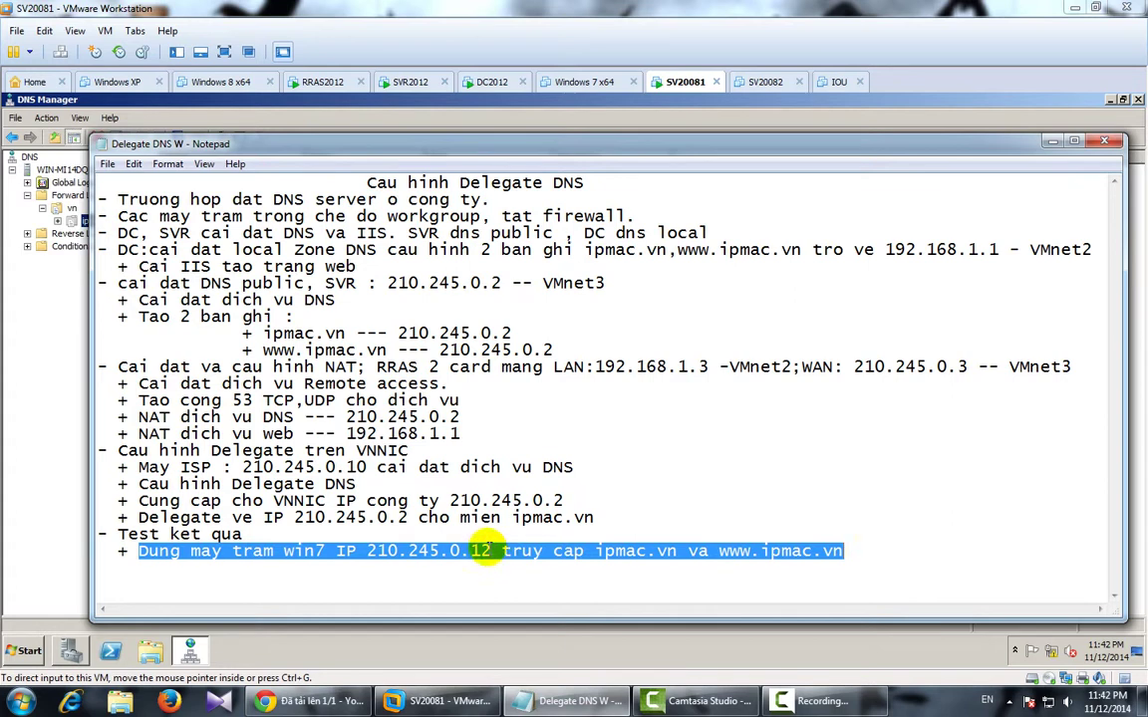
click(489, 553)
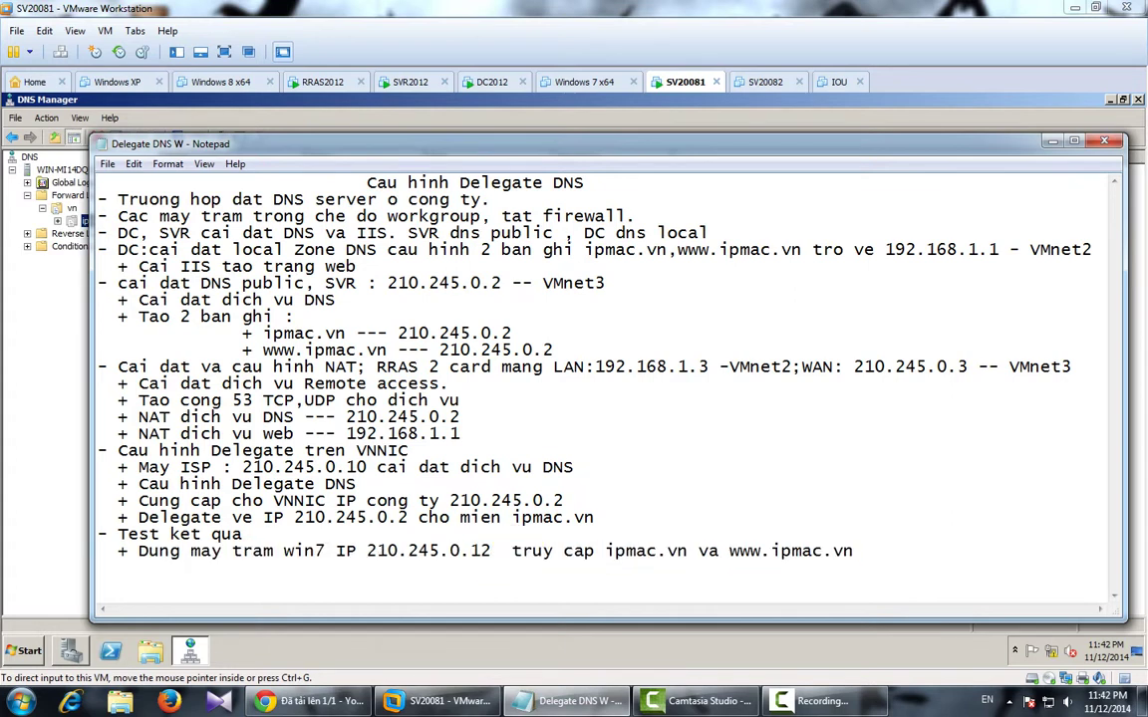
text(VMnet3)
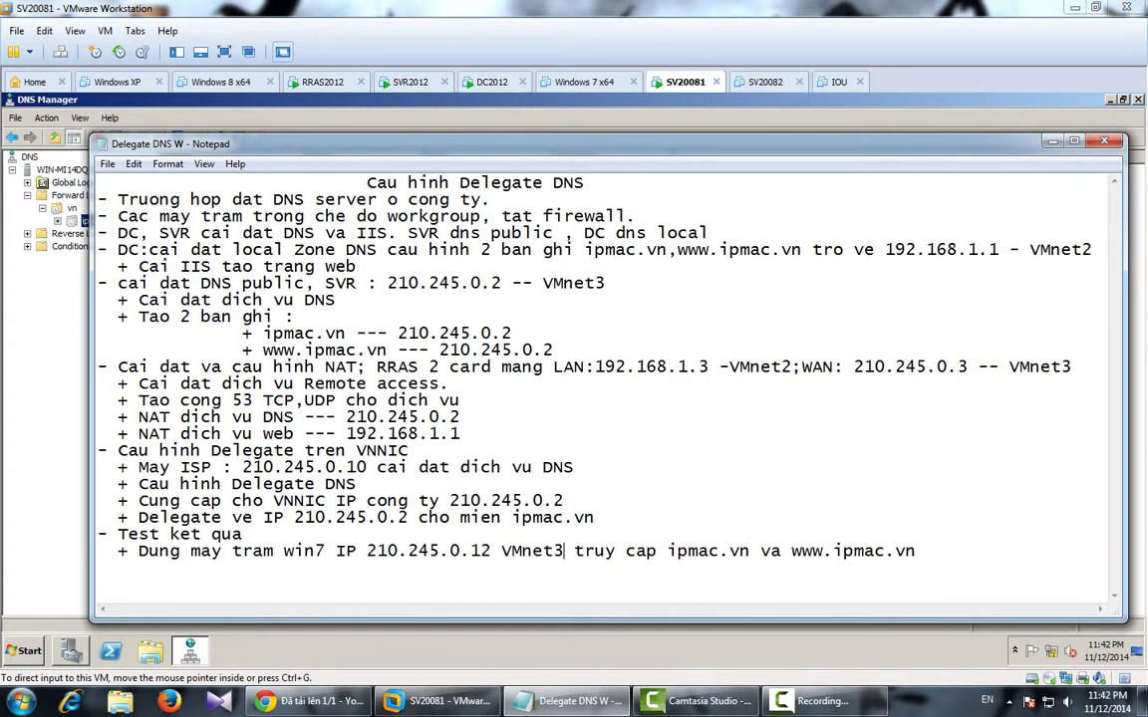
Revert the Windows 7 x64 machine to its New snapshot.
click(568, 701)
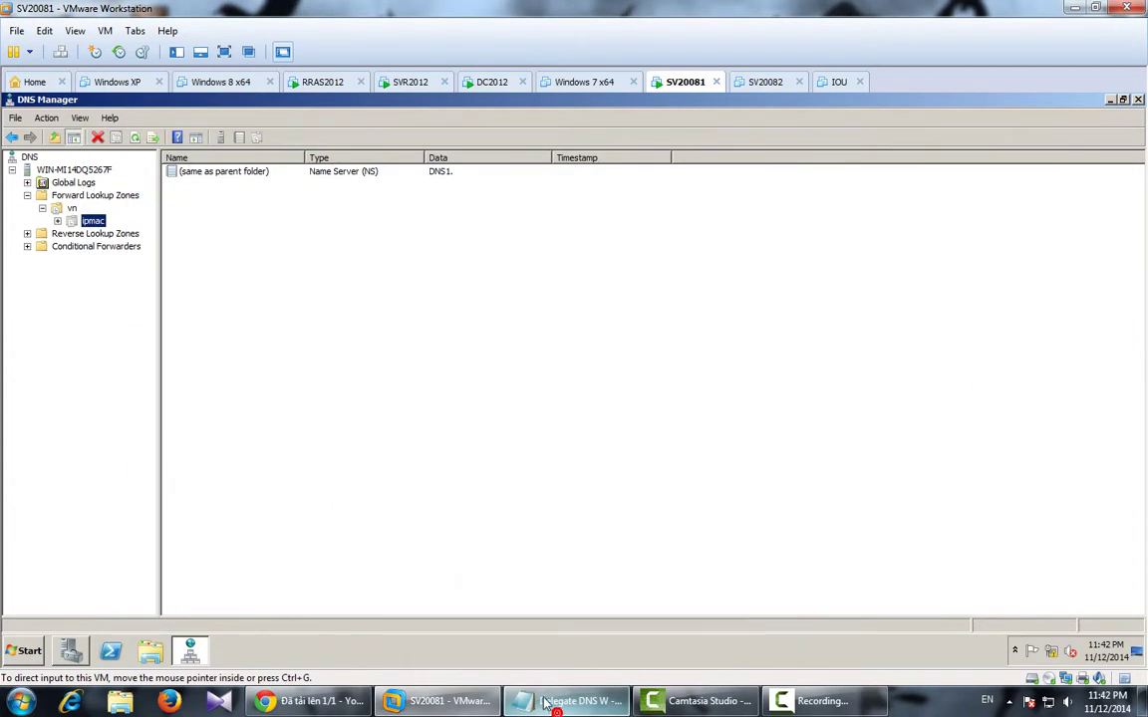
click(571, 80)
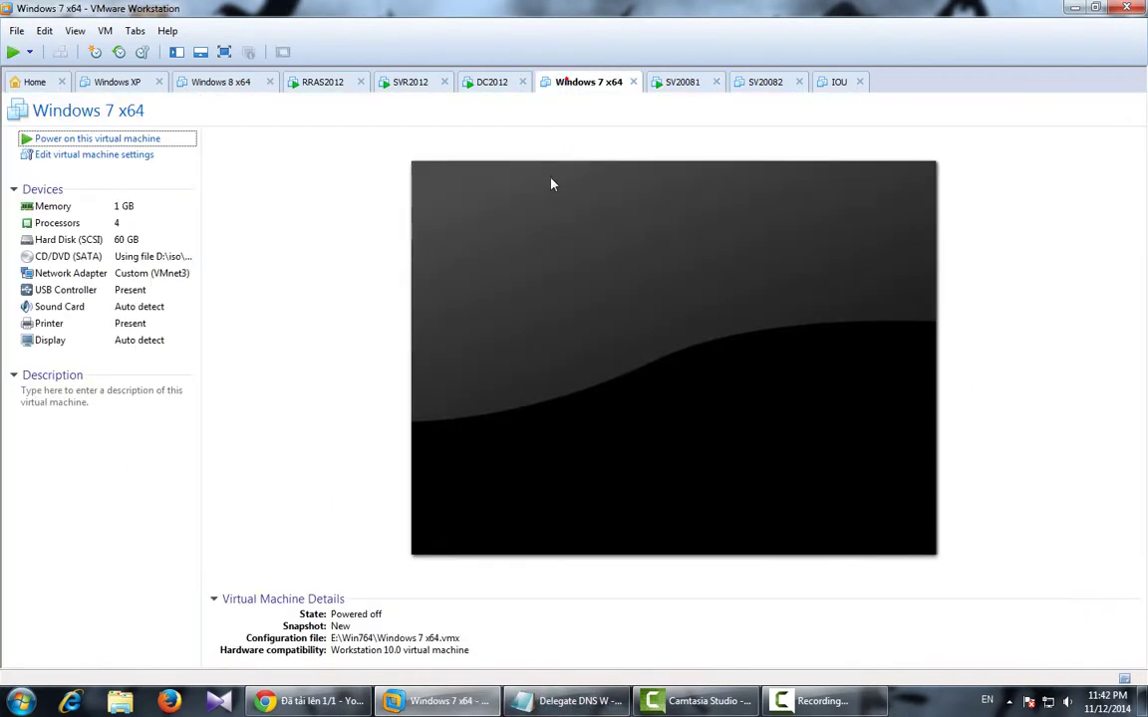
click(142, 52)
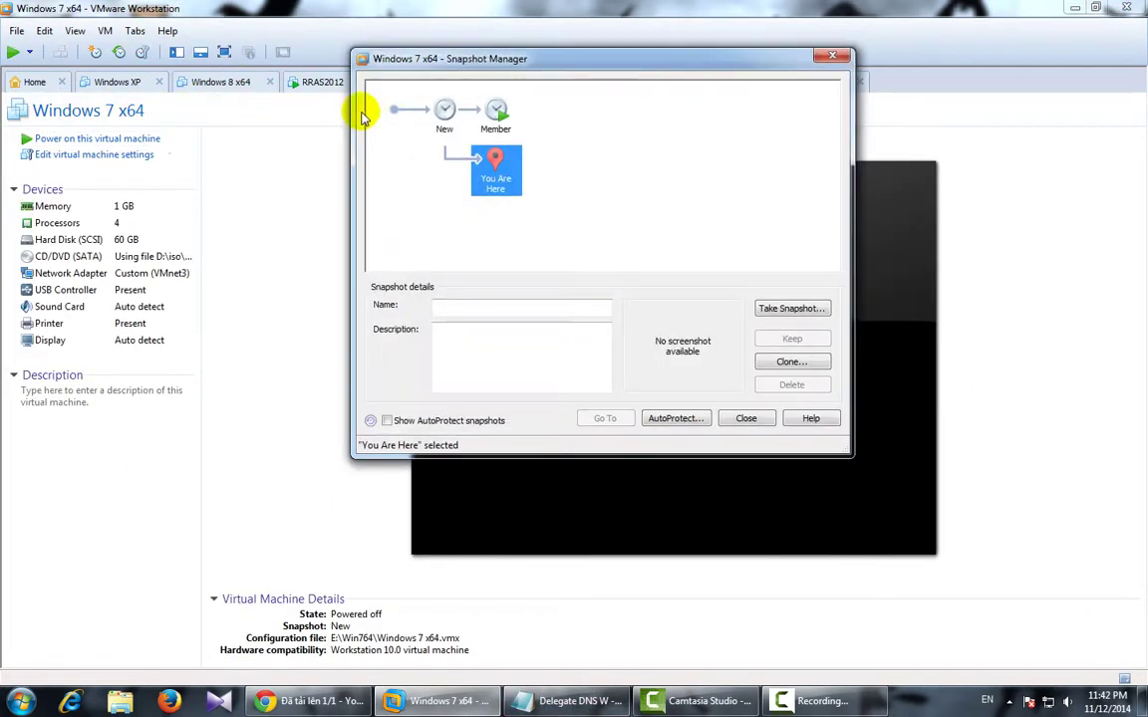
click(444, 109)
click(605, 417)
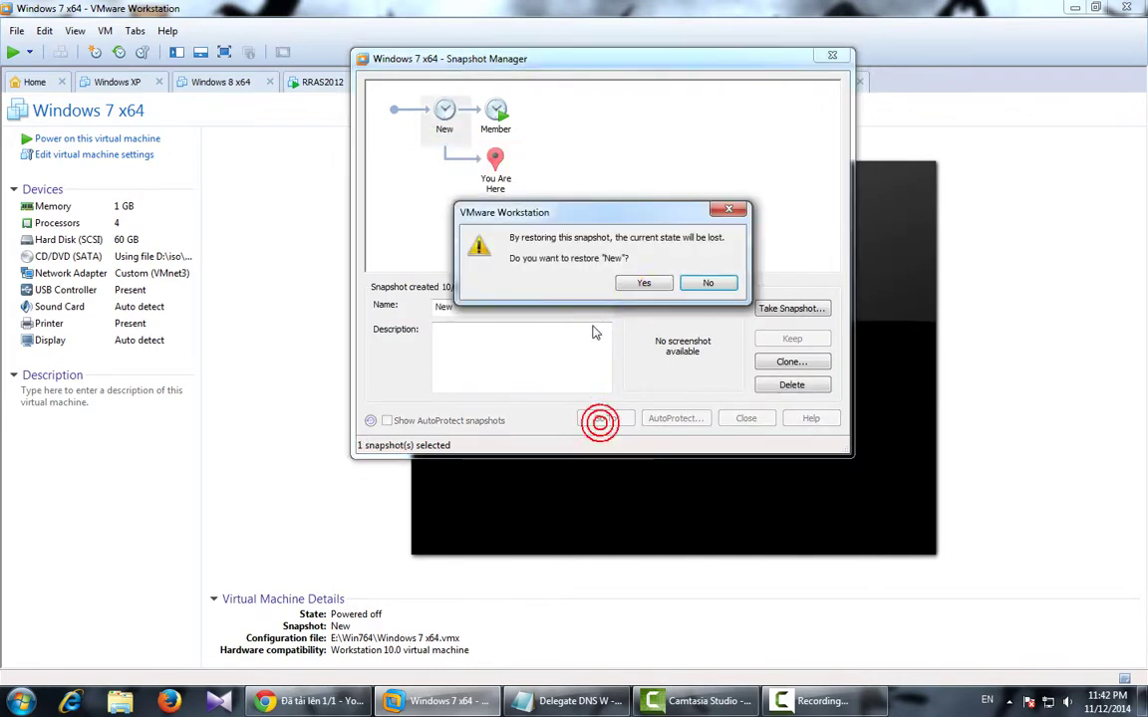
click(642, 282)
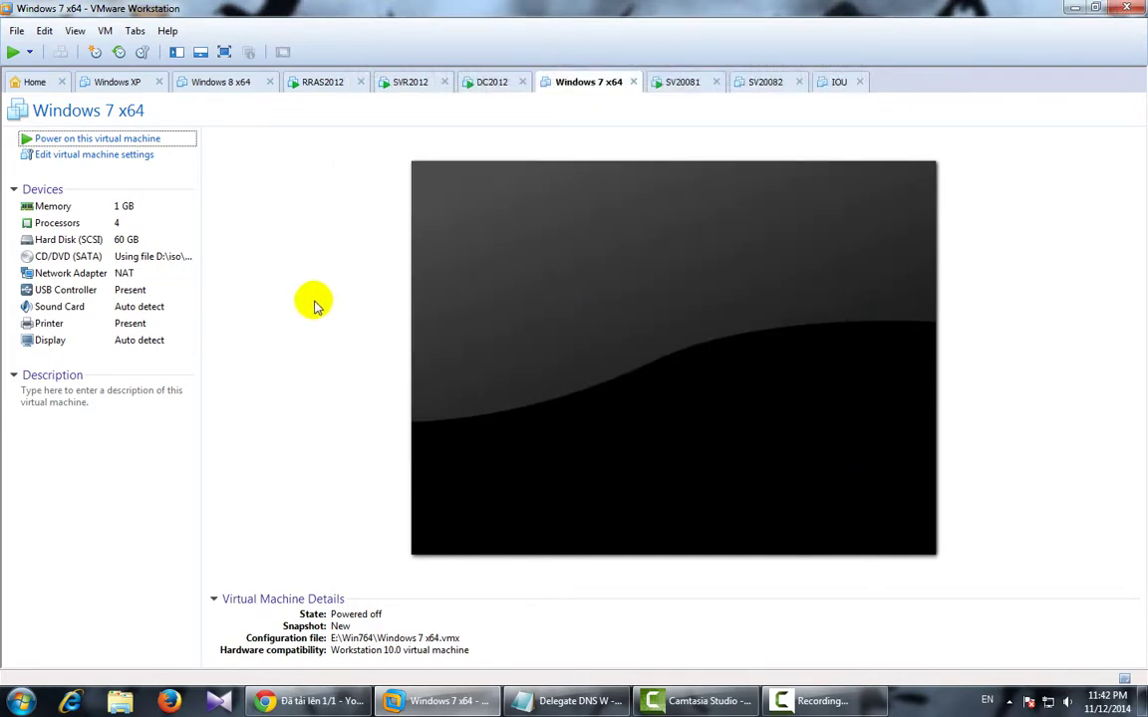
Connect the Windows 7 x64 network adapter to the custom network VMnet3.
double_click(122, 275)
click(657, 294)
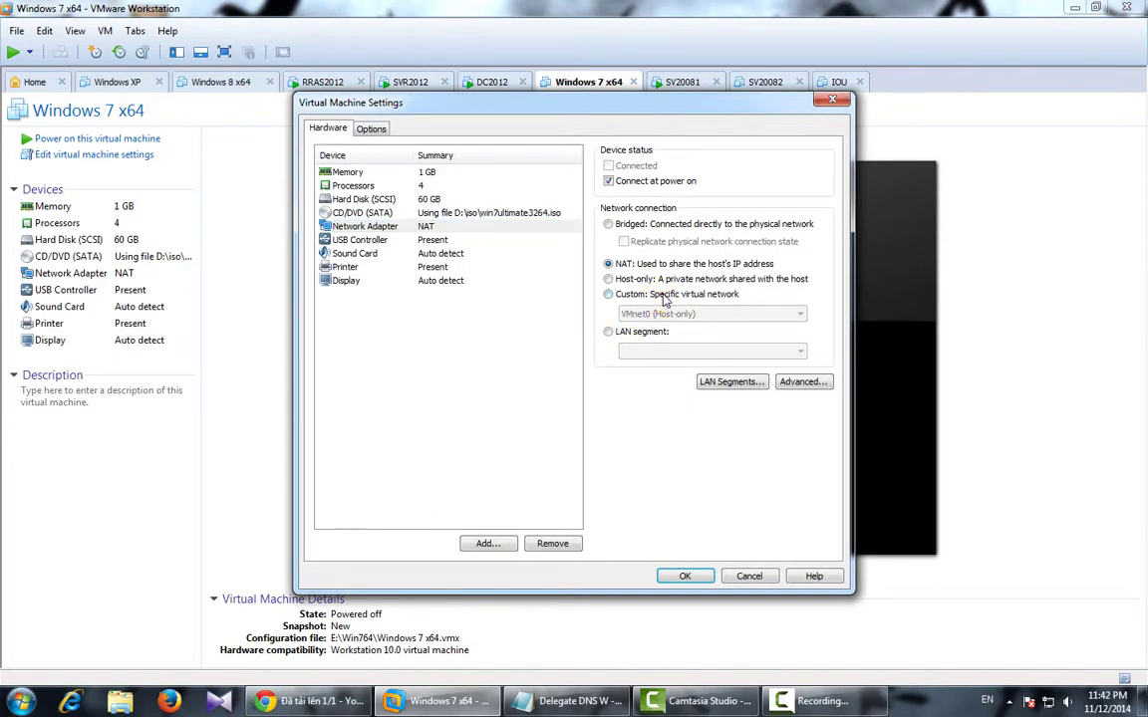
click(663, 313)
click(677, 349)
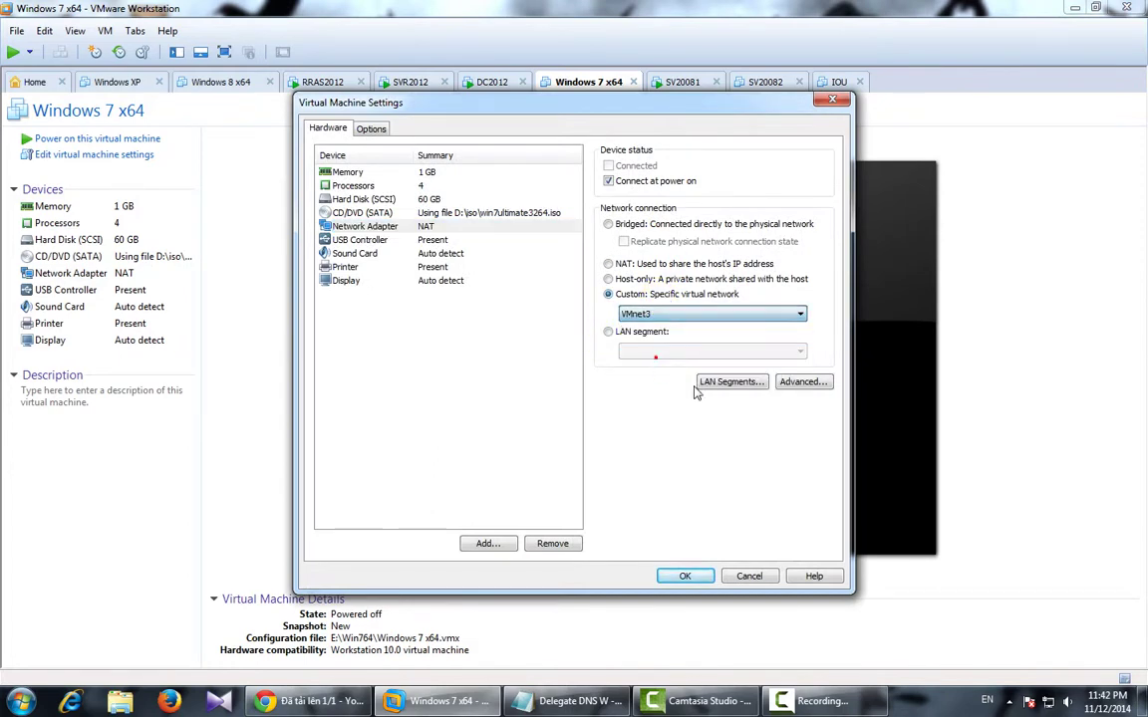
click(685, 576)
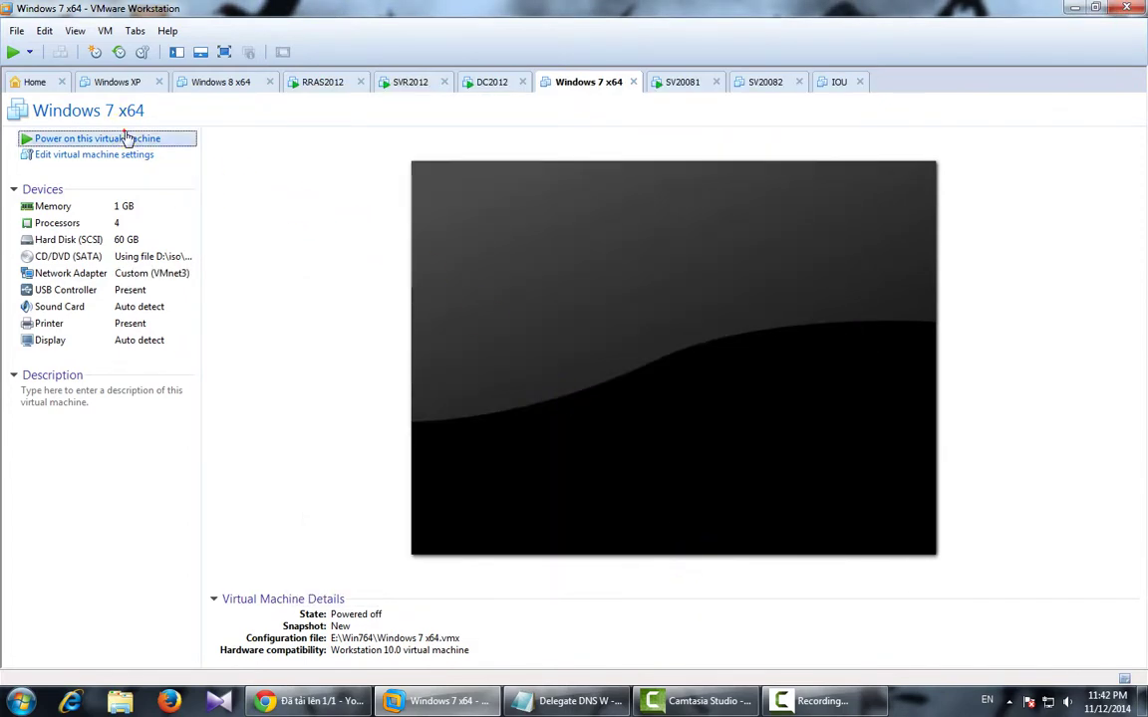
Power on the Windows 7 x64 machine and let it boot to the desktop.
click(125, 138)
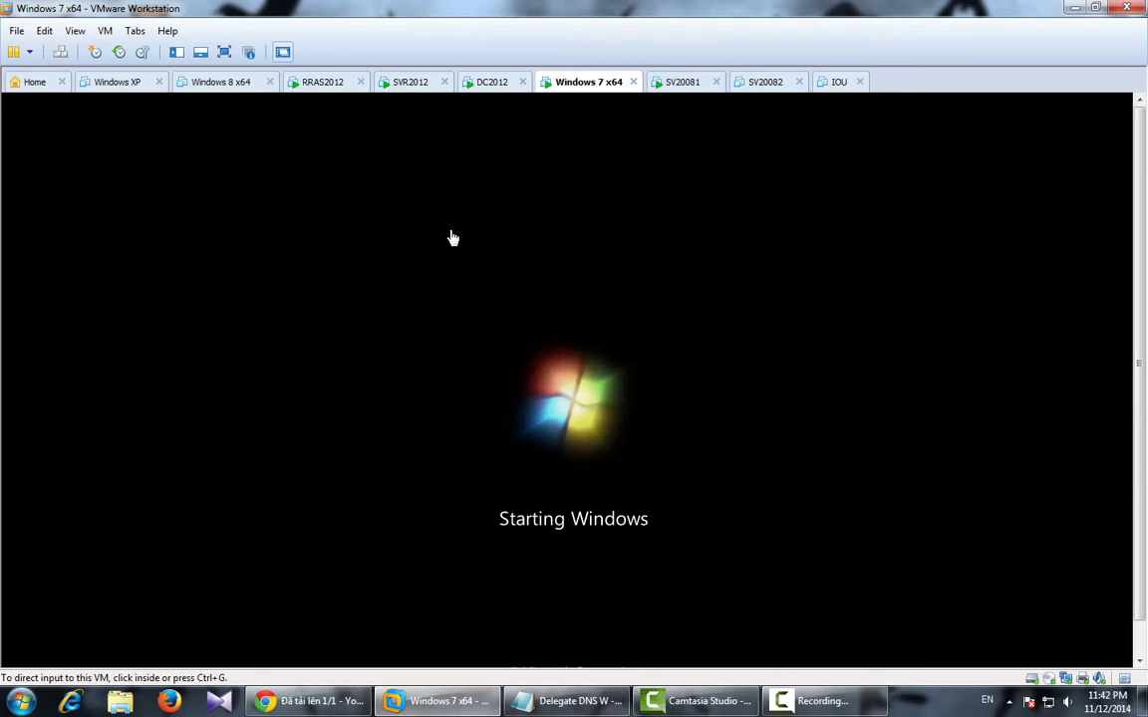
click(451, 237)
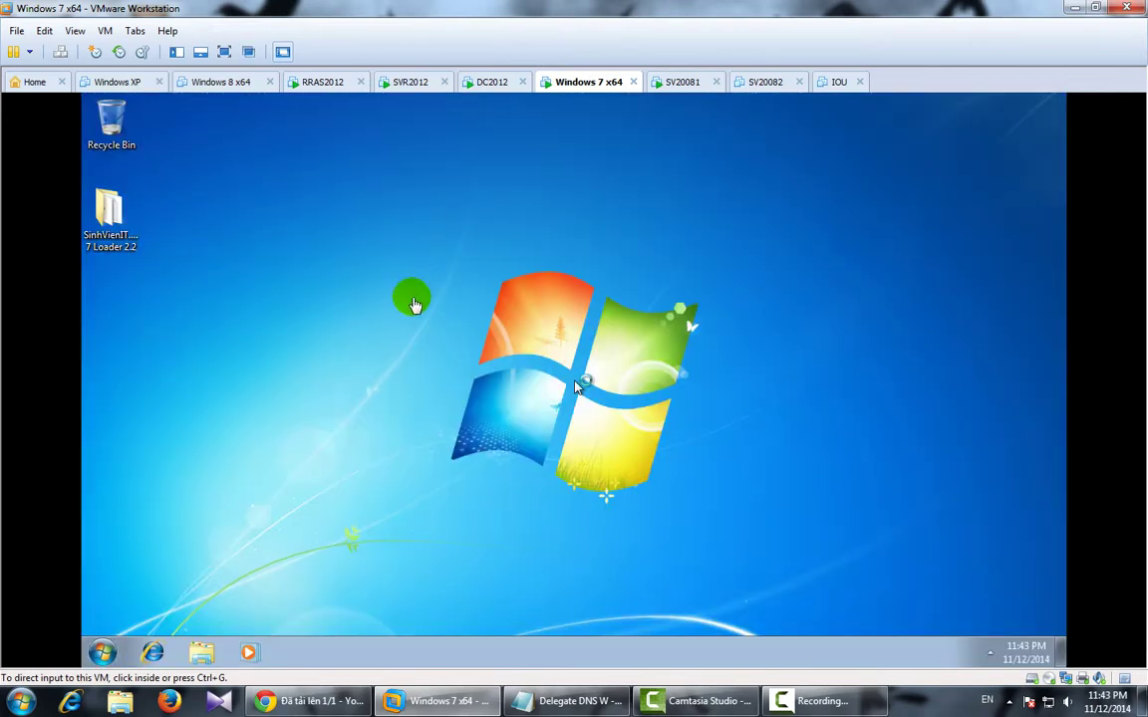
click(75, 31)
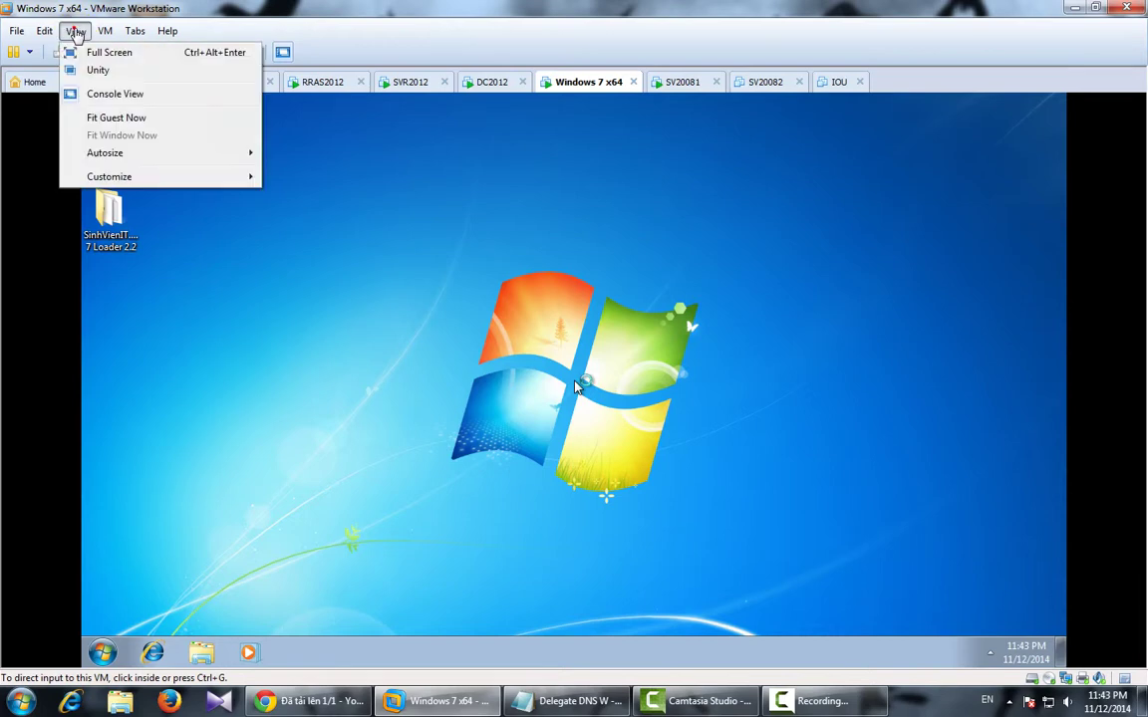
Fit the Windows 7 guest display to the window and launch the wf.msc firewall console.
click(115, 118)
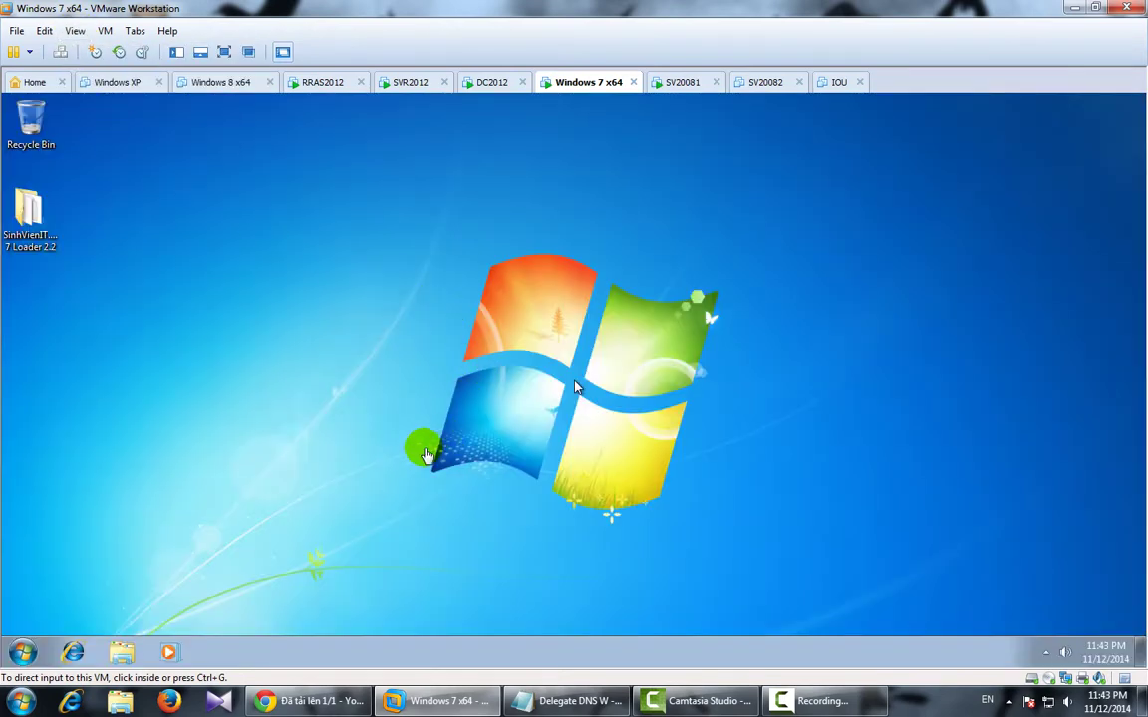
click(24, 653)
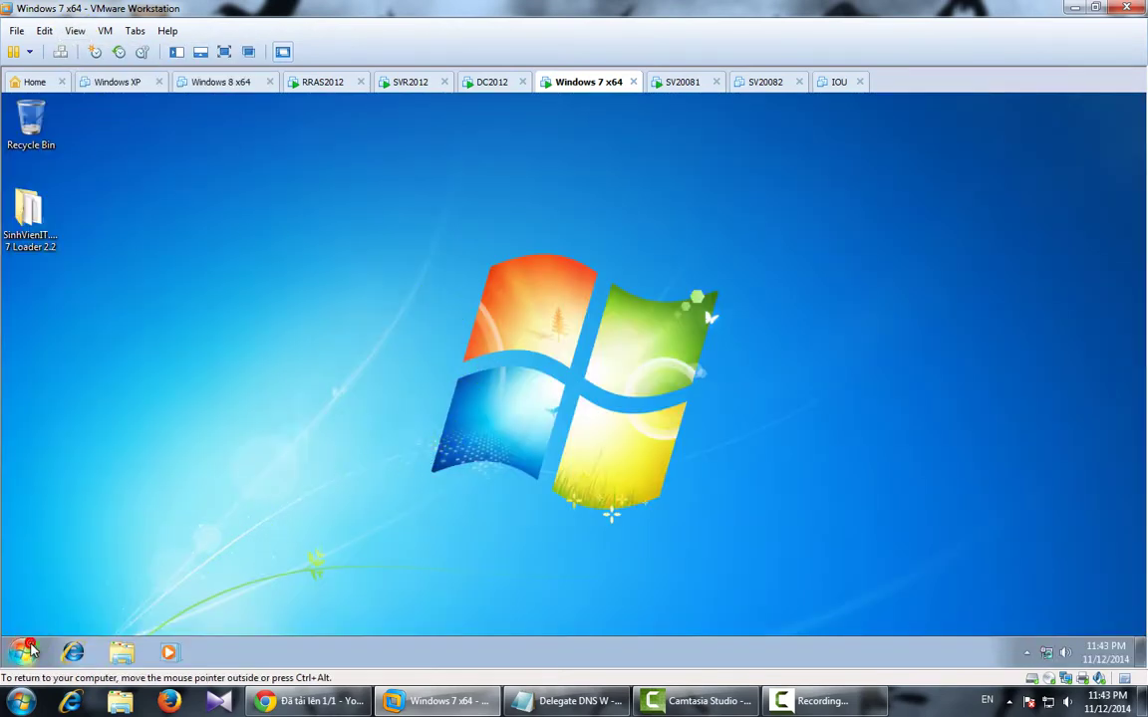
click(57, 578)
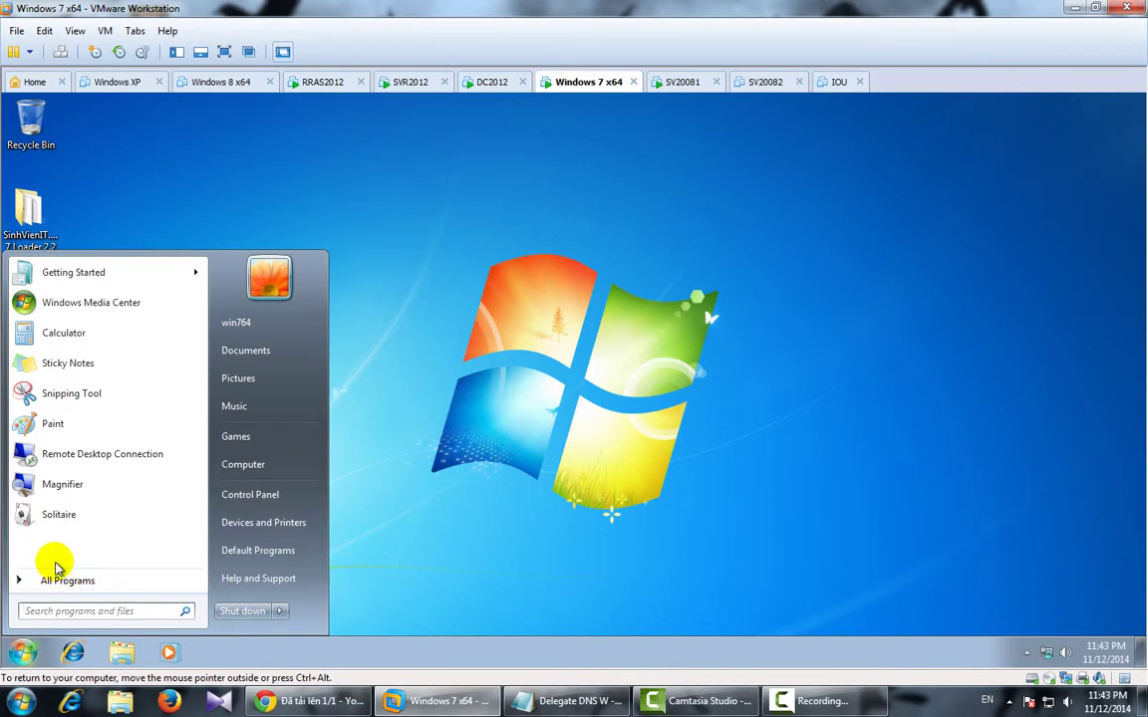
text(wf.msc)
key(Return)
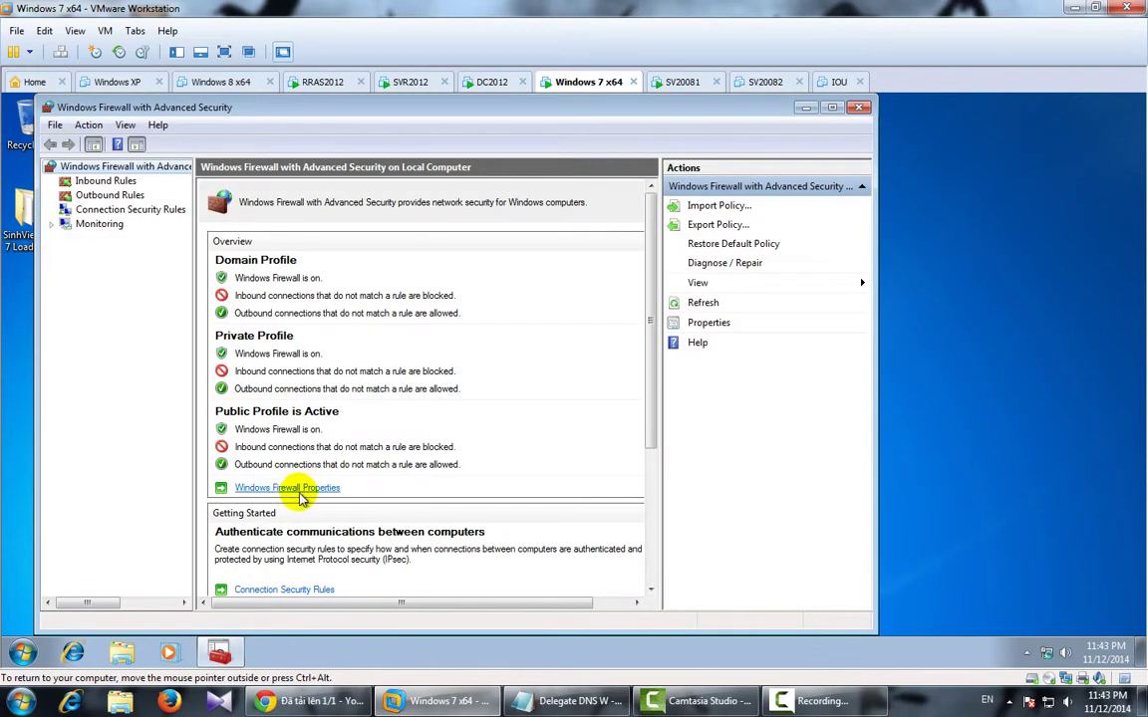
Set Firewall state to Off for the Domain, Private and Public profiles, apply, and close the console.
click(299, 488)
click(519, 279)
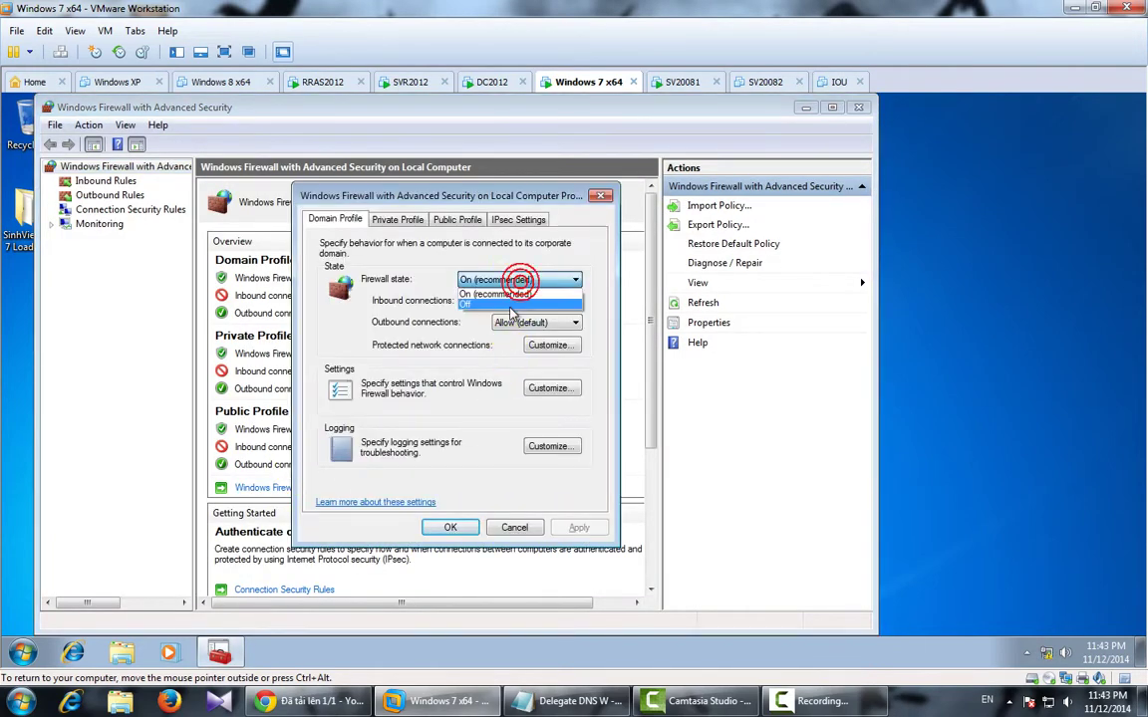
click(509, 304)
click(398, 220)
click(519, 279)
click(482, 304)
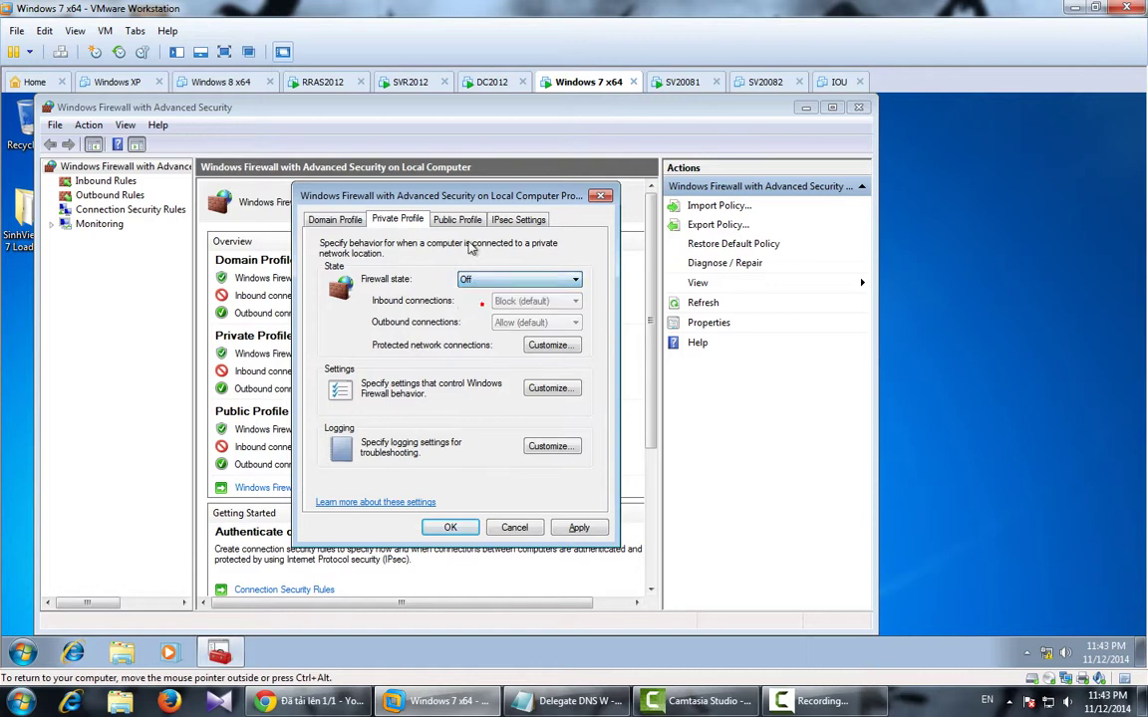
click(456, 219)
click(520, 279)
click(481, 302)
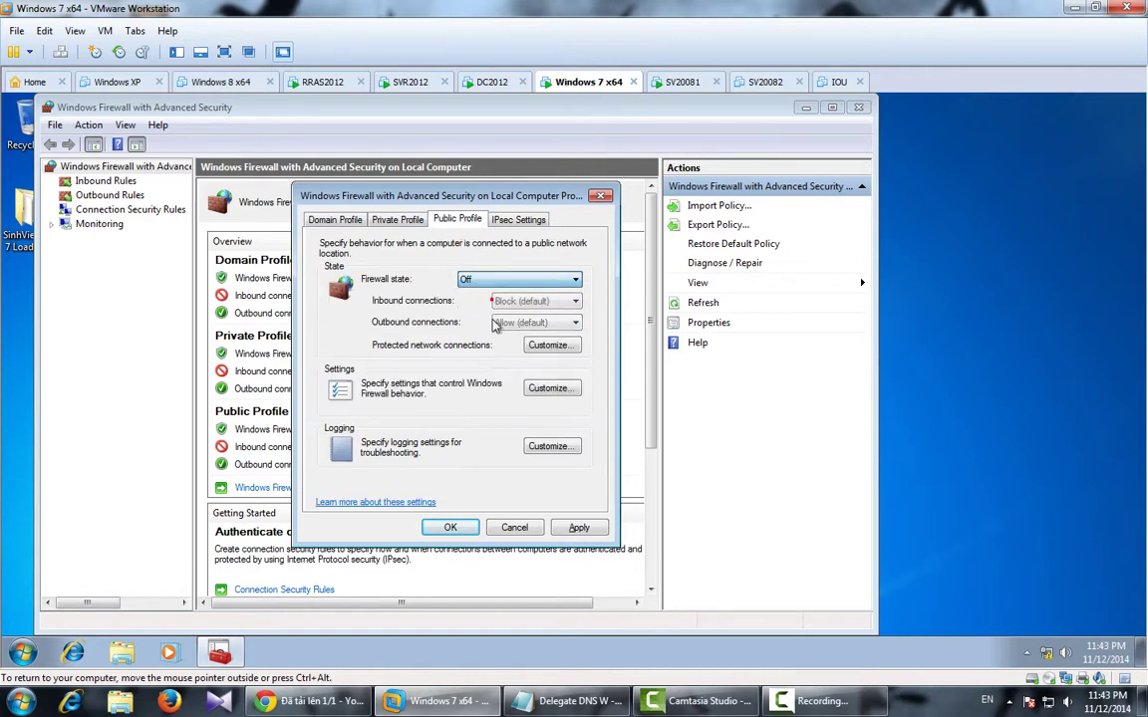
click(561, 528)
click(451, 528)
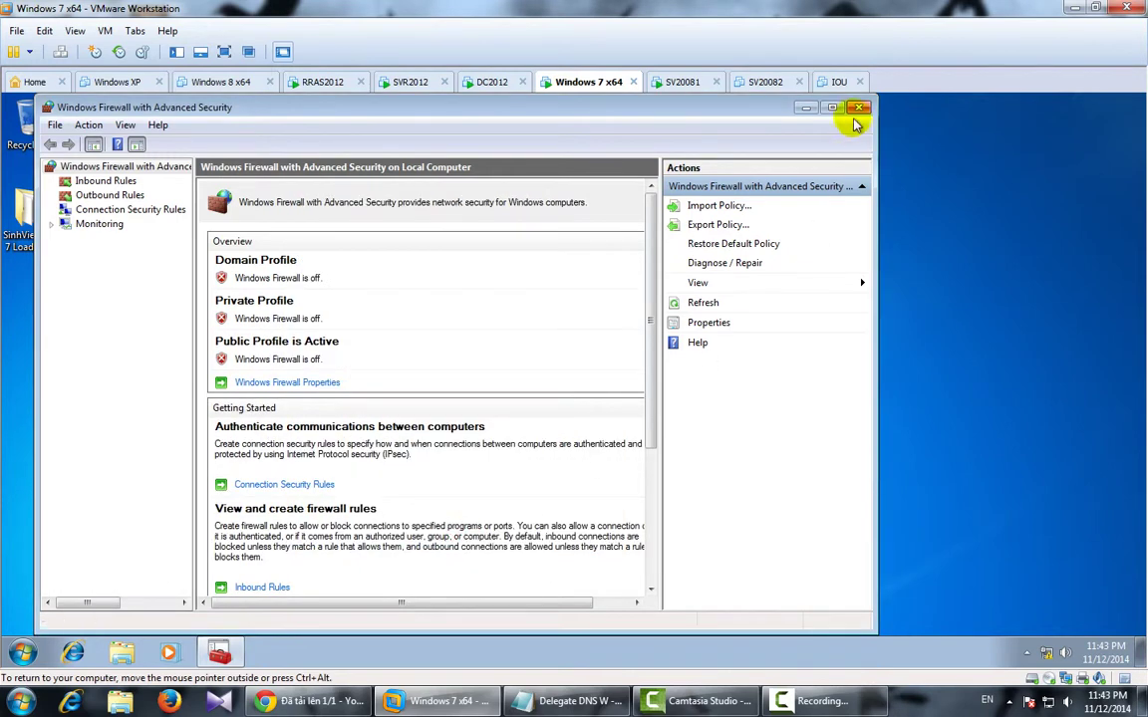
click(857, 107)
Set Local Area Connection IPv4 to static 210.245.0.12, mask 255.255.255.0, DNS 210.245.0.10.
right_click(1046, 653)
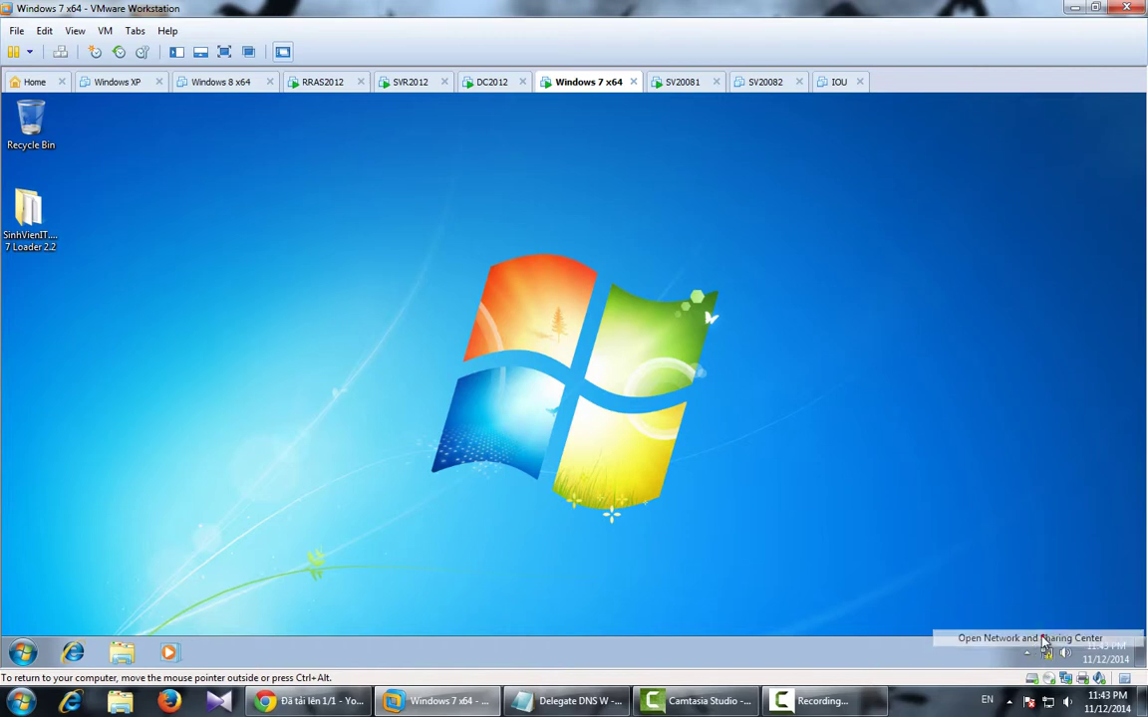
click(1007, 709)
click(304, 230)
double_click(364, 243)
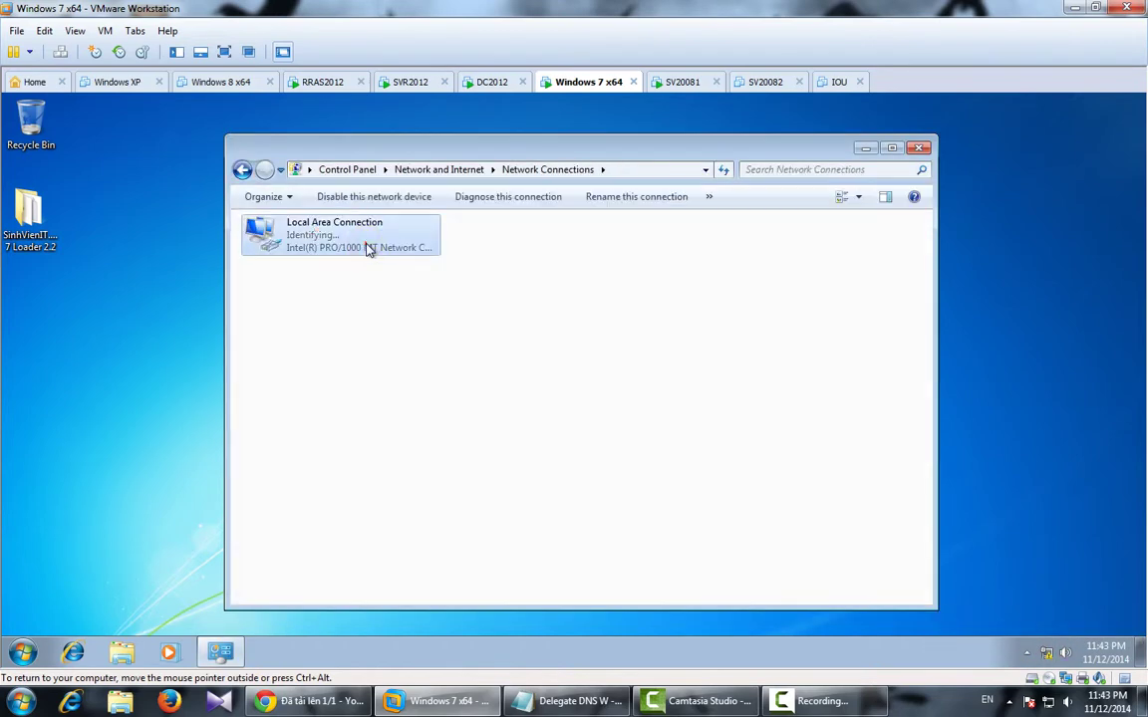
click(485, 504)
double_click(589, 404)
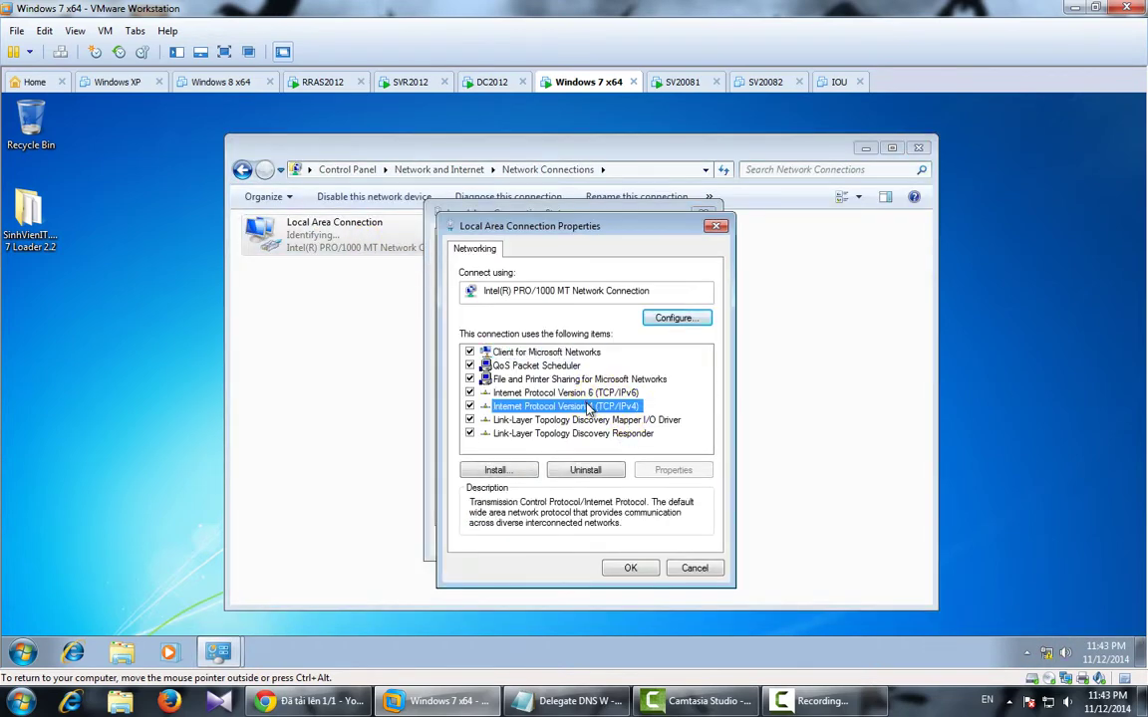
click(499, 393)
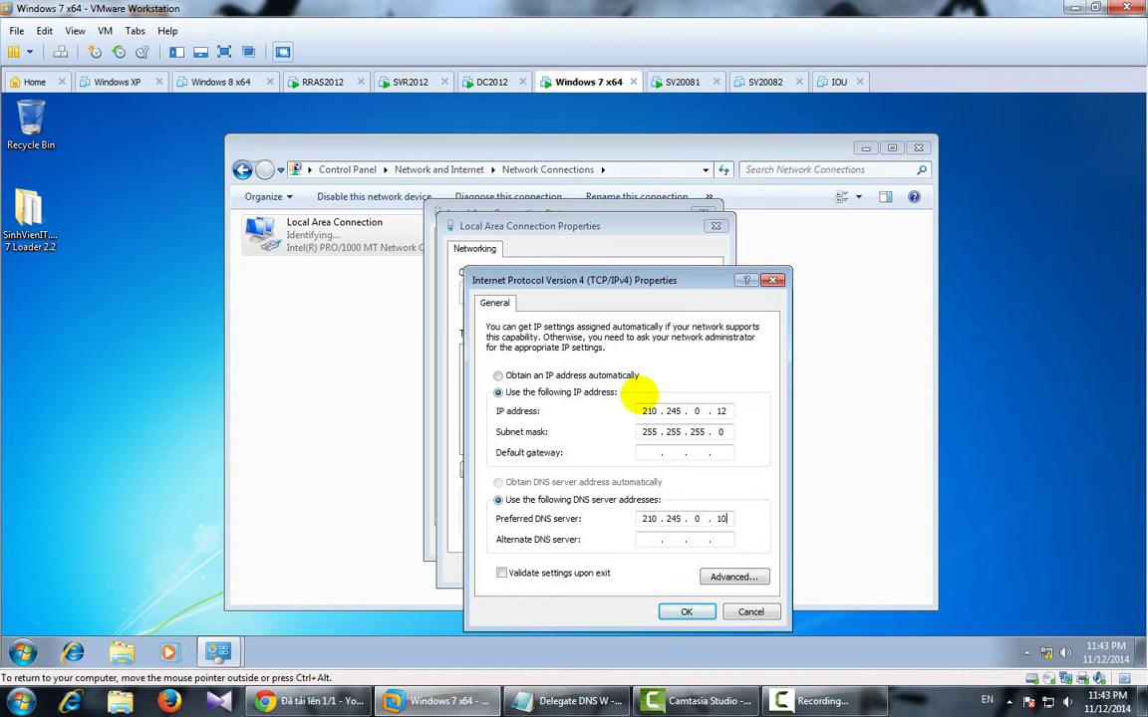
click(687, 611)
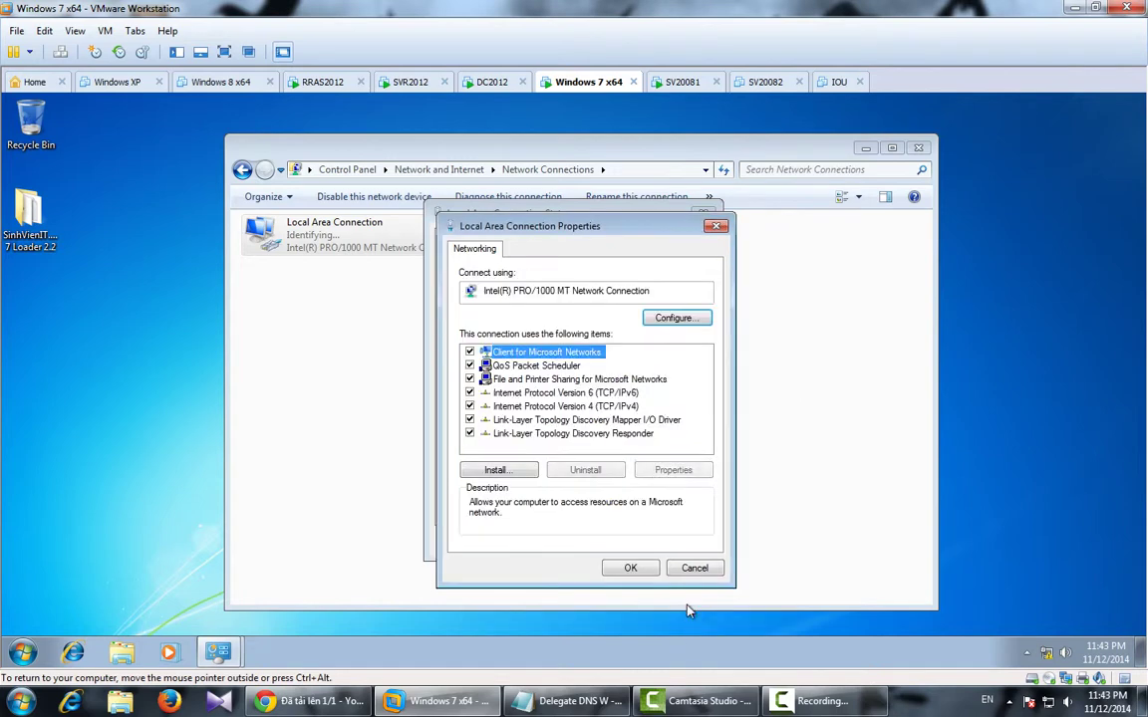
click(646, 569)
click(685, 544)
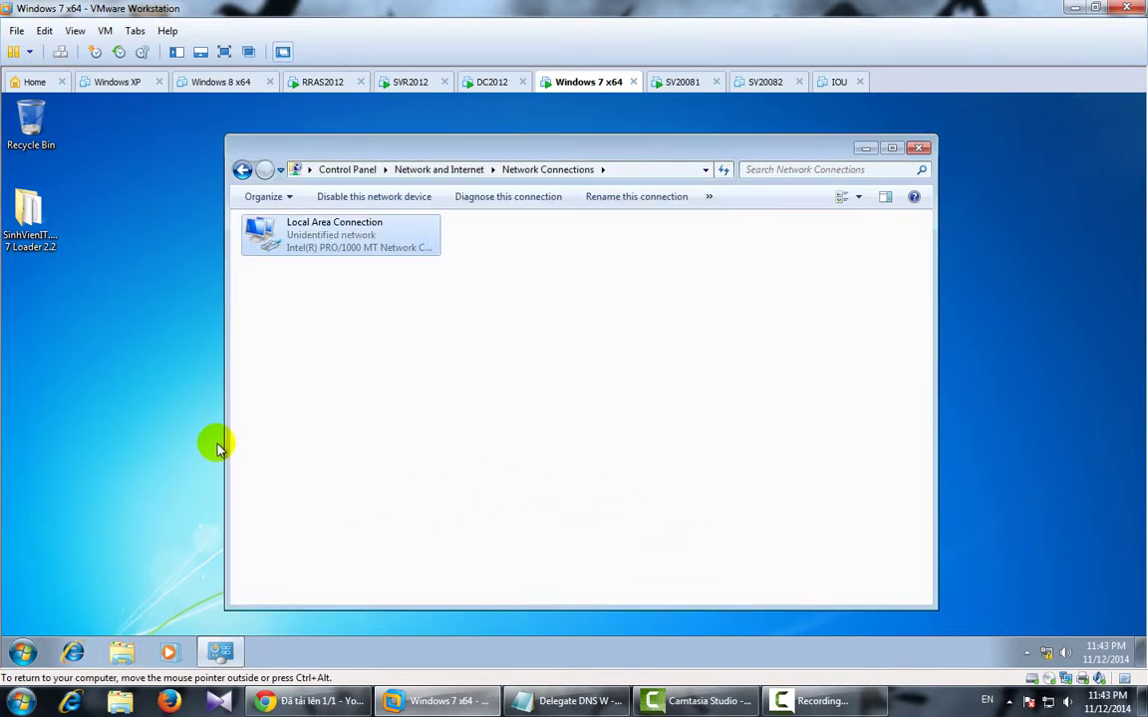
Open a command prompt in the guest and run ping 210.245.0.10.
key(super)
text(d)
key(Return)
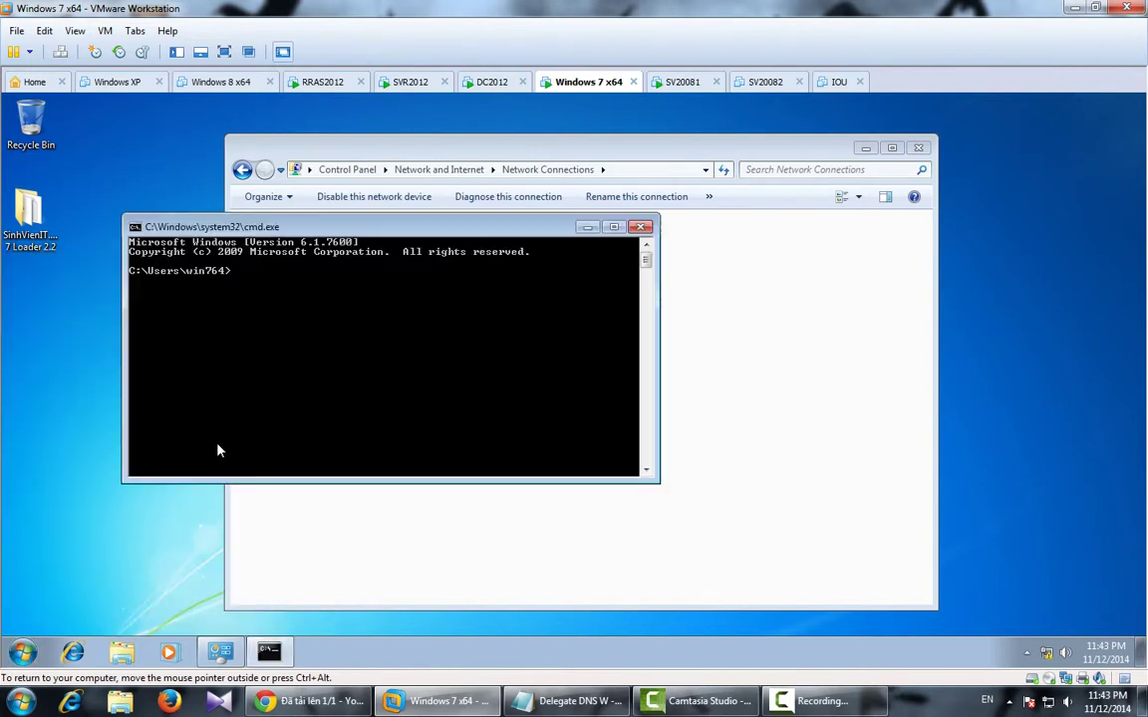
text(ping 210.245.0.10)
key(Return)
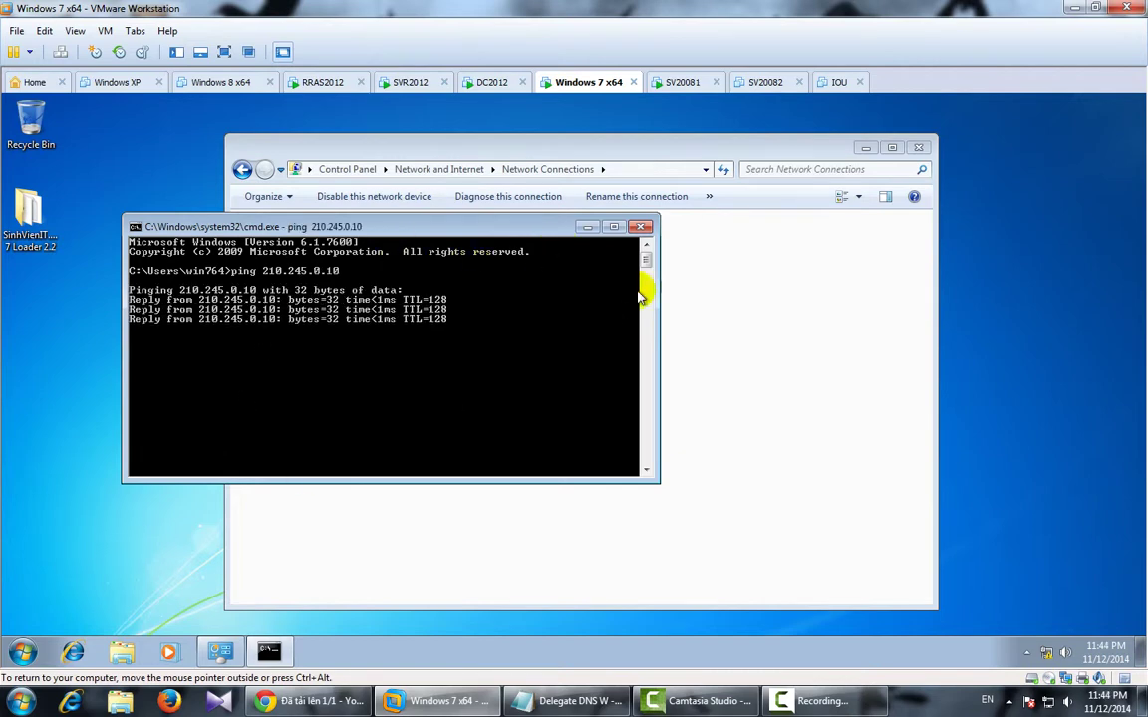
Close the command prompt and load ipmac.vn in maximized Internet Explorer, dismissing the IE8 setup prompt.
click(639, 226)
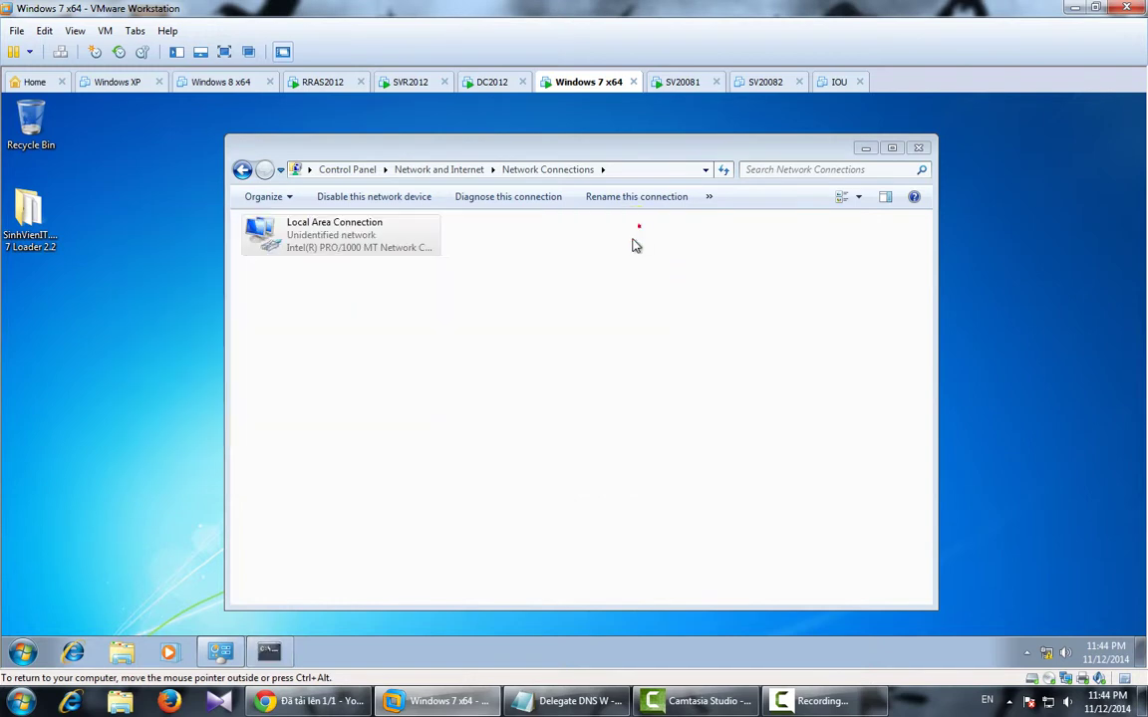
click(72, 653)
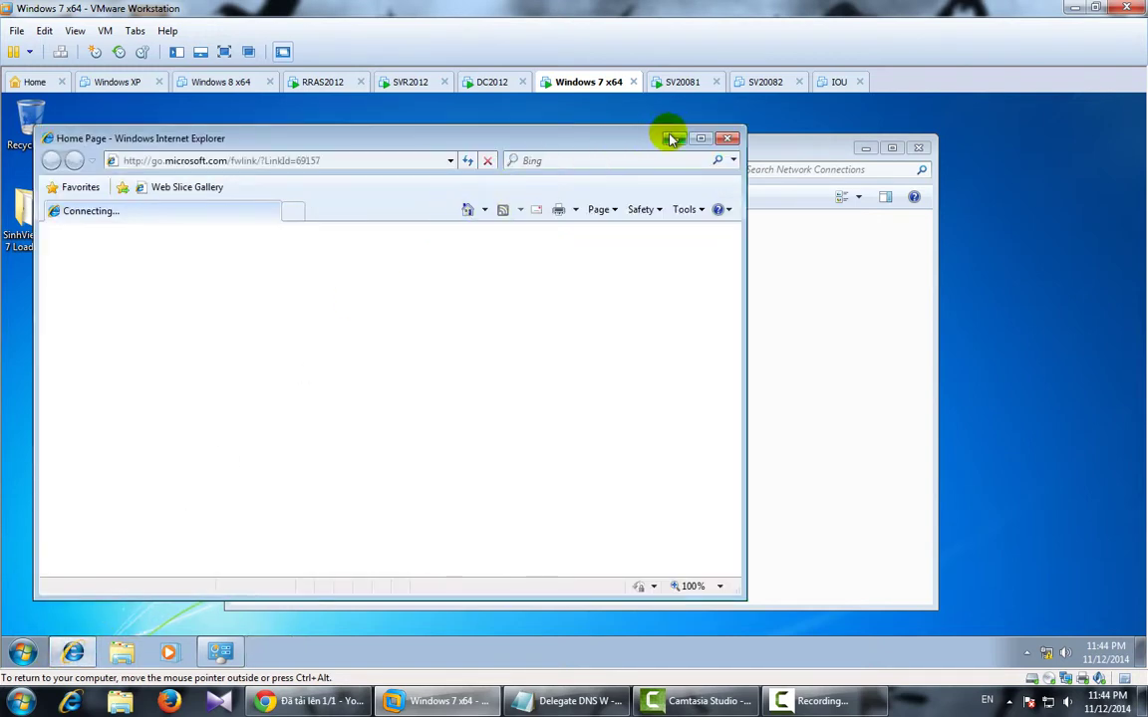
click(701, 139)
click(304, 123)
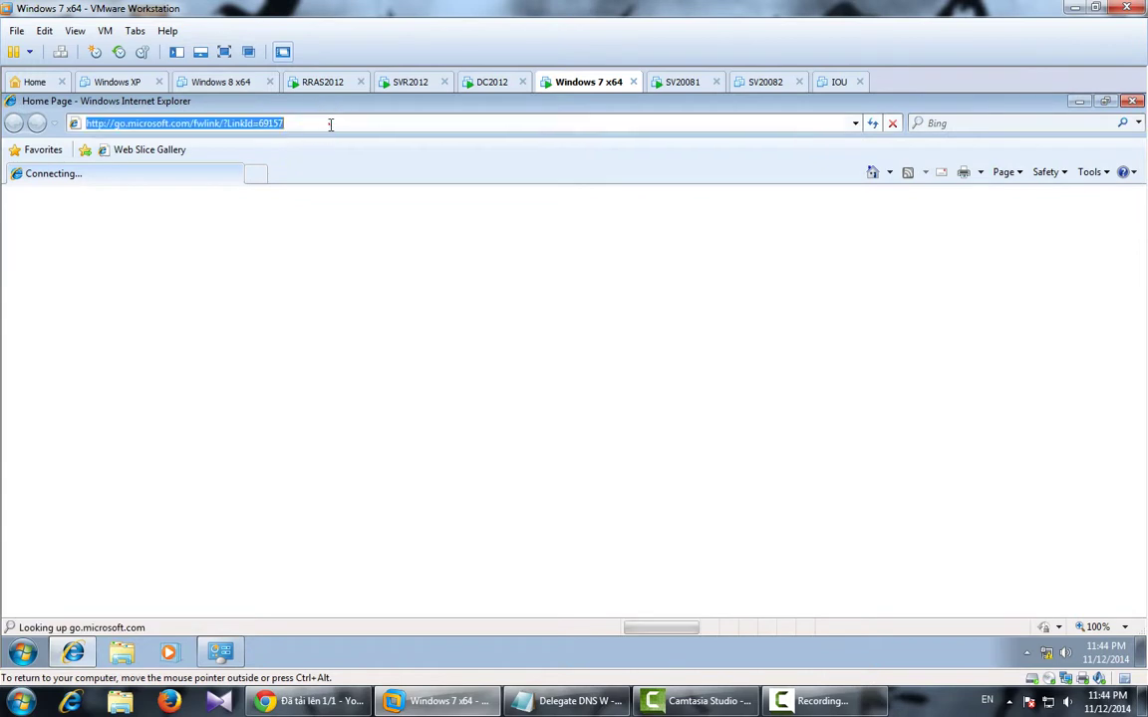
text(ipmac.vn)
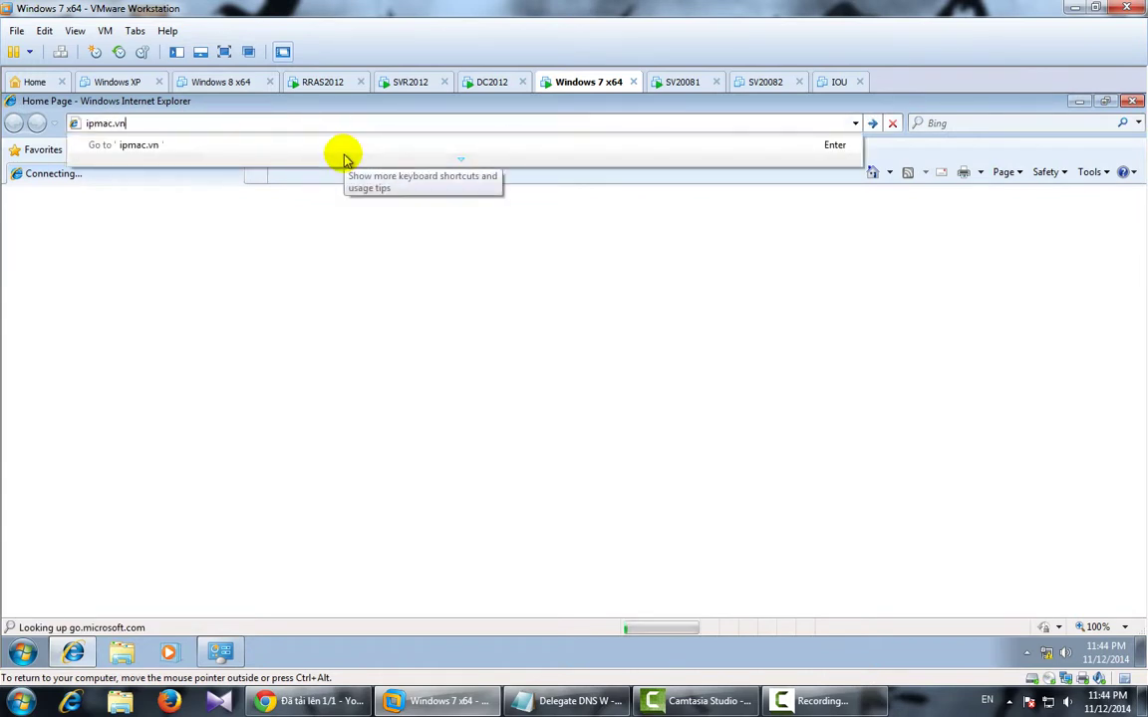
key(Return)
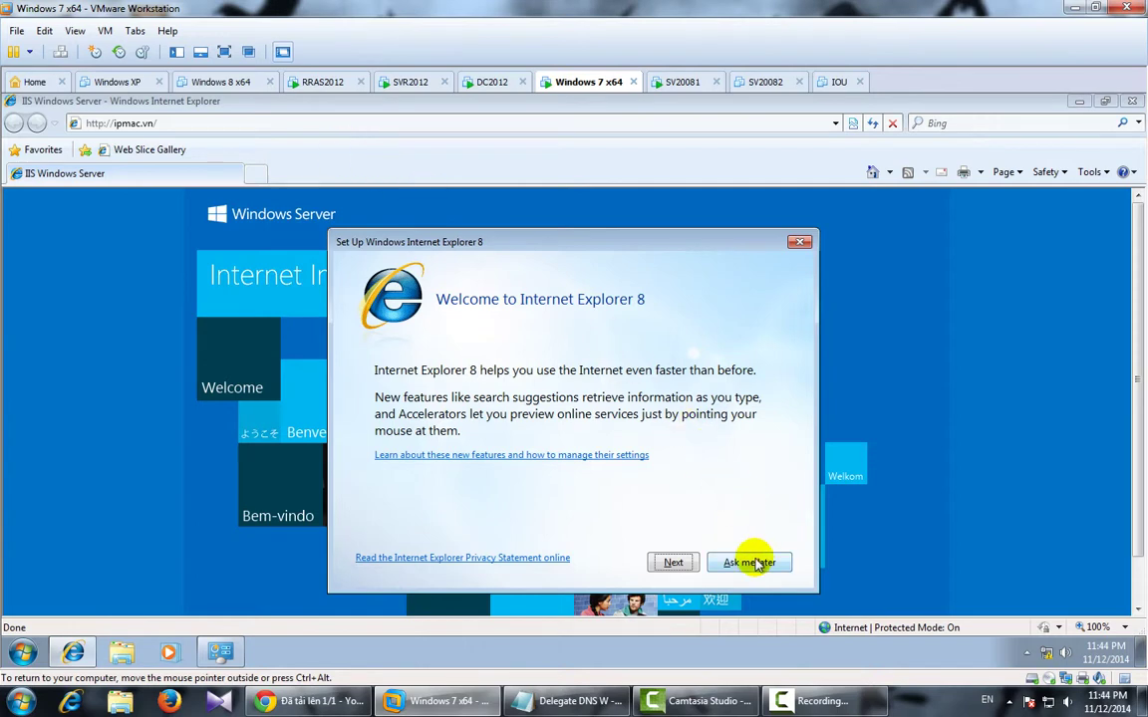
click(750, 562)
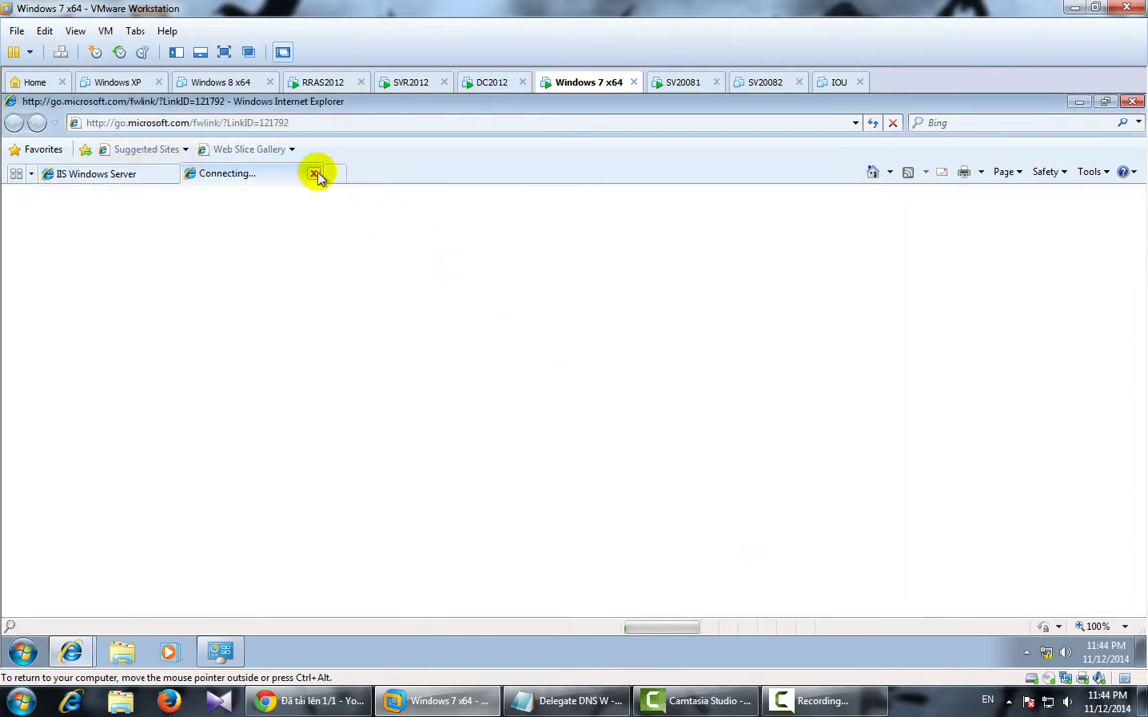
click(313, 173)
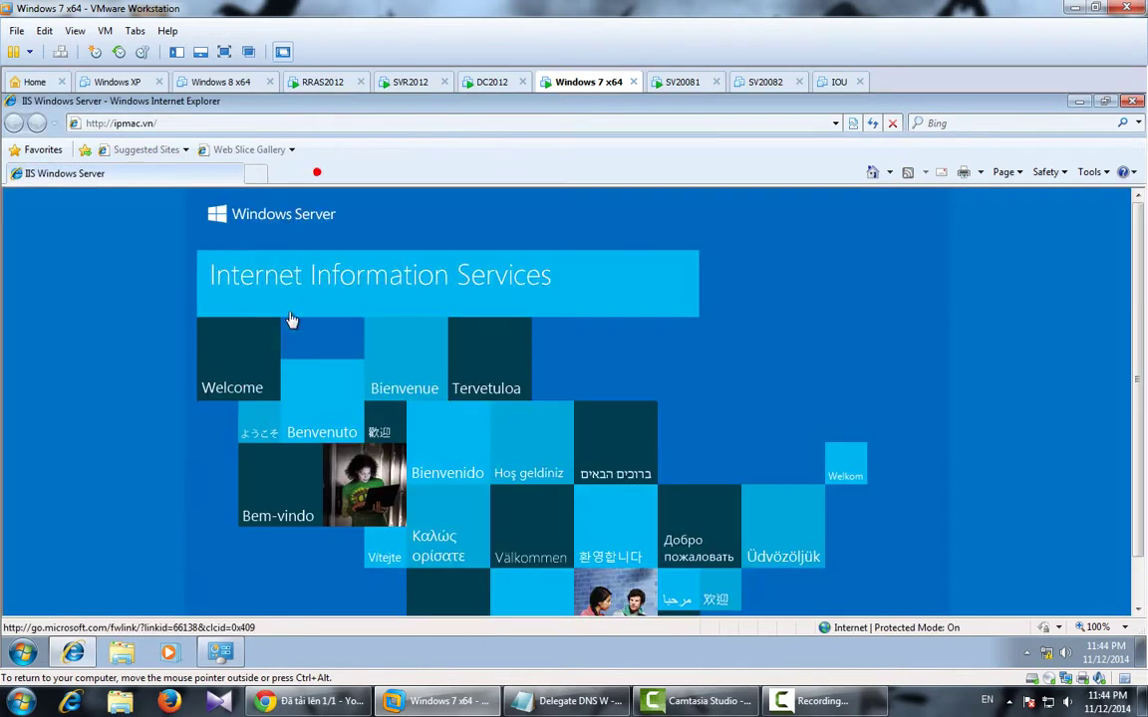
click(209, 125)
text(www.ipm)
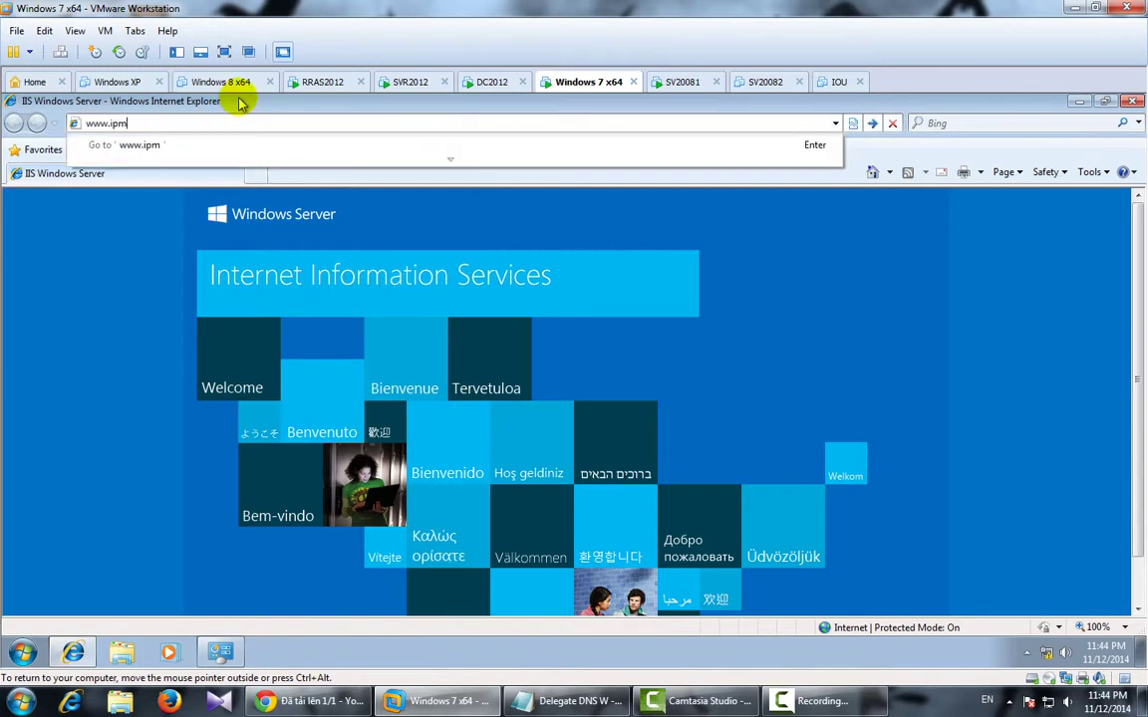
text(ac.vn)
key(Return)
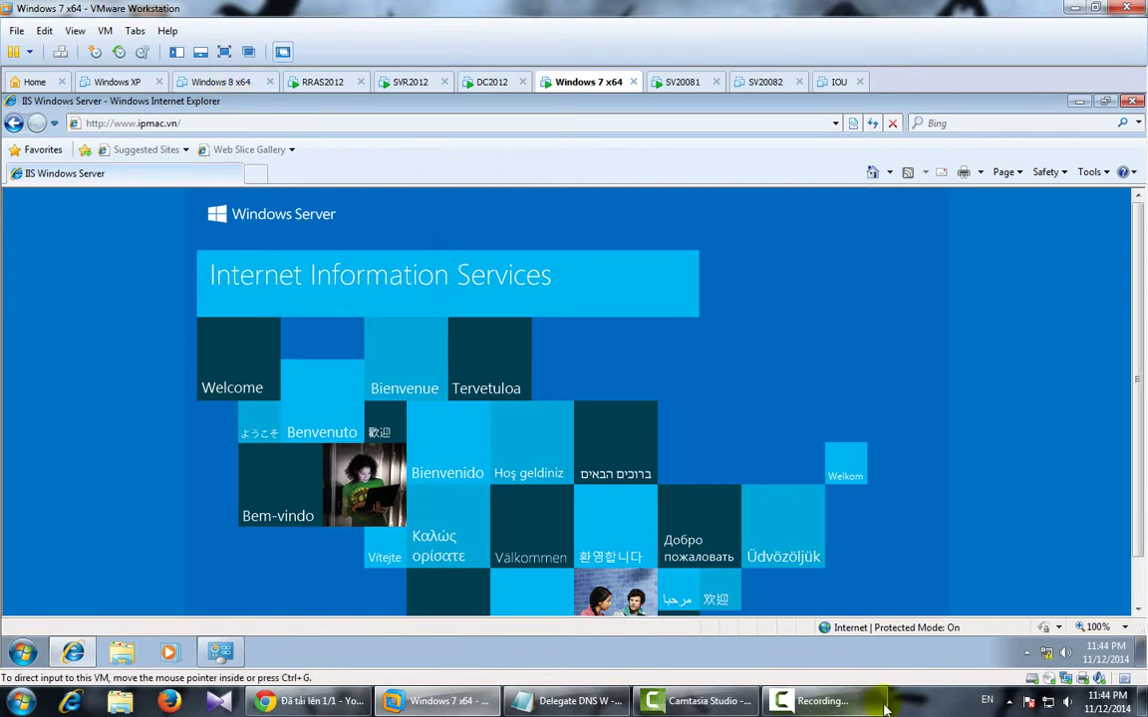
Append a new '----------- OK' line at the end of the Delegate DNS notes.
click(563, 702)
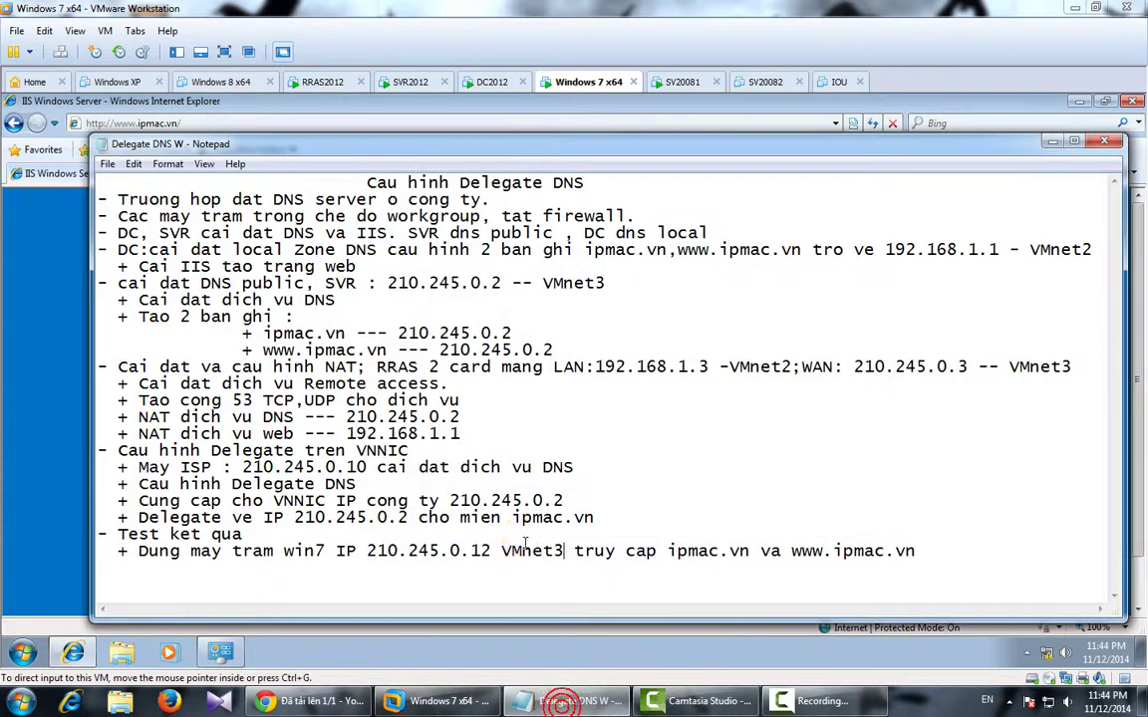
click(928, 550)
key(Return)
text(----------- OK)
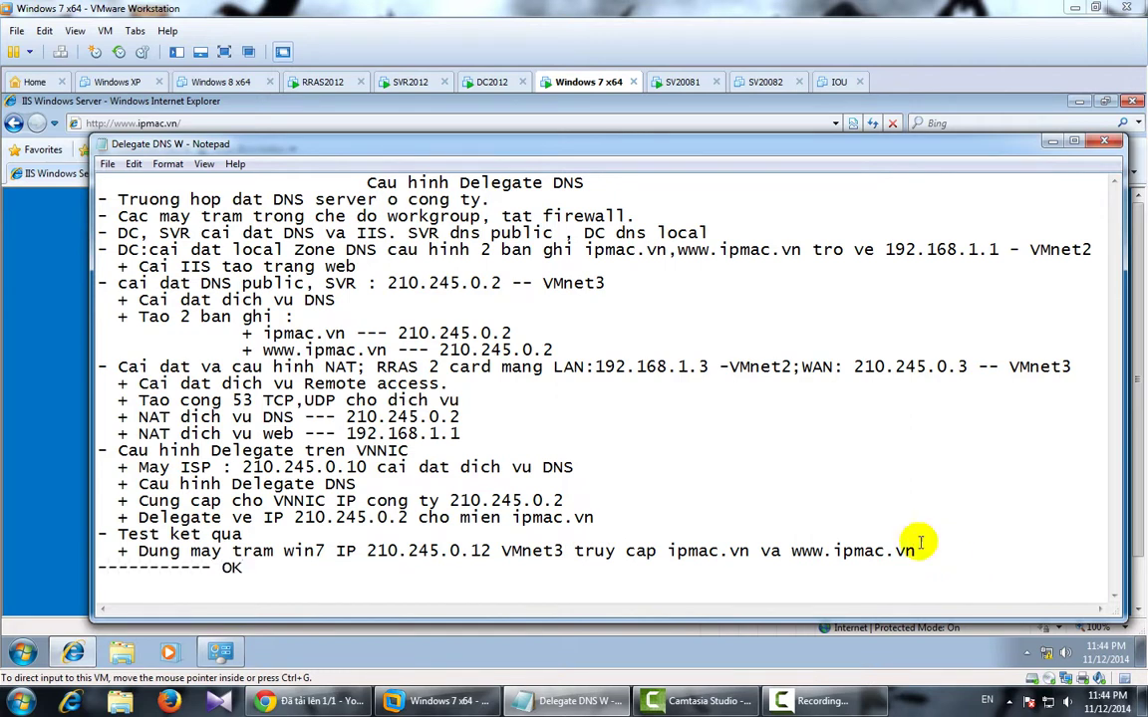
click(951, 706)
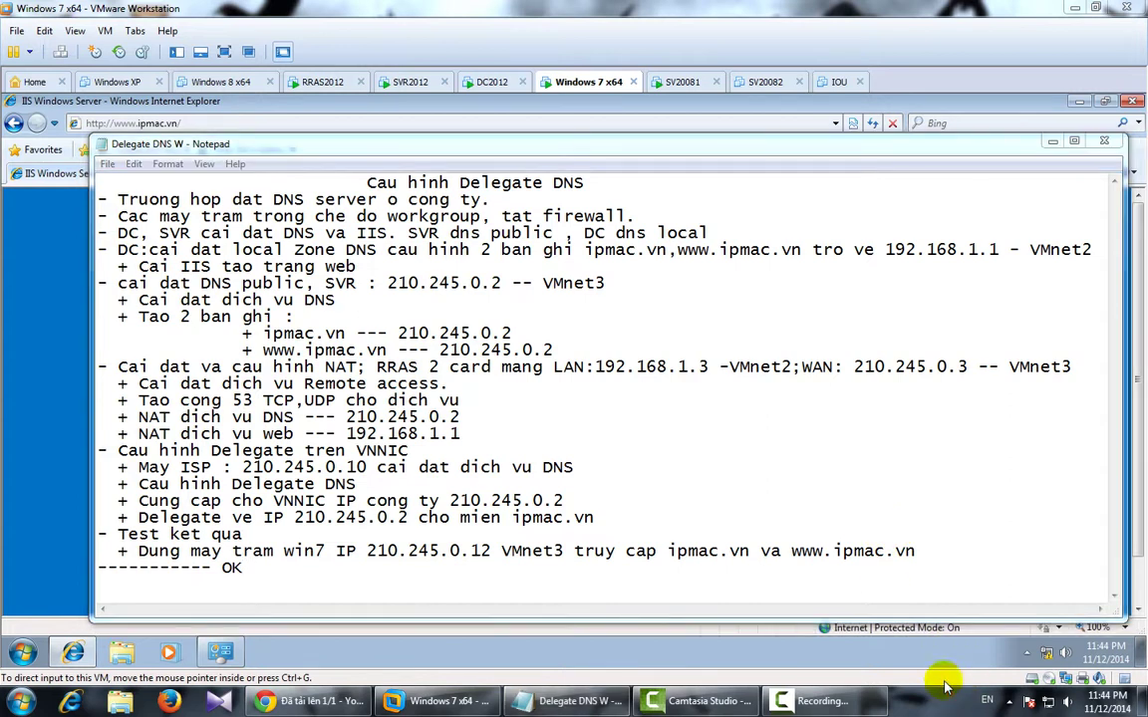